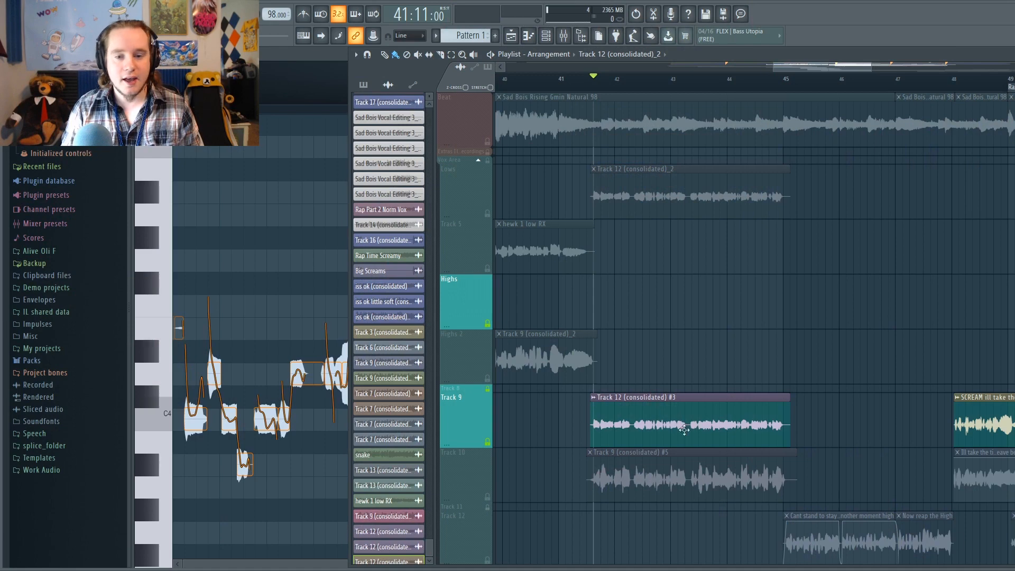
- Play the Track 12 (consolidated) #3 vocal clip in the playlist from bar 41 to hear it before editing
left_click(590, 80)
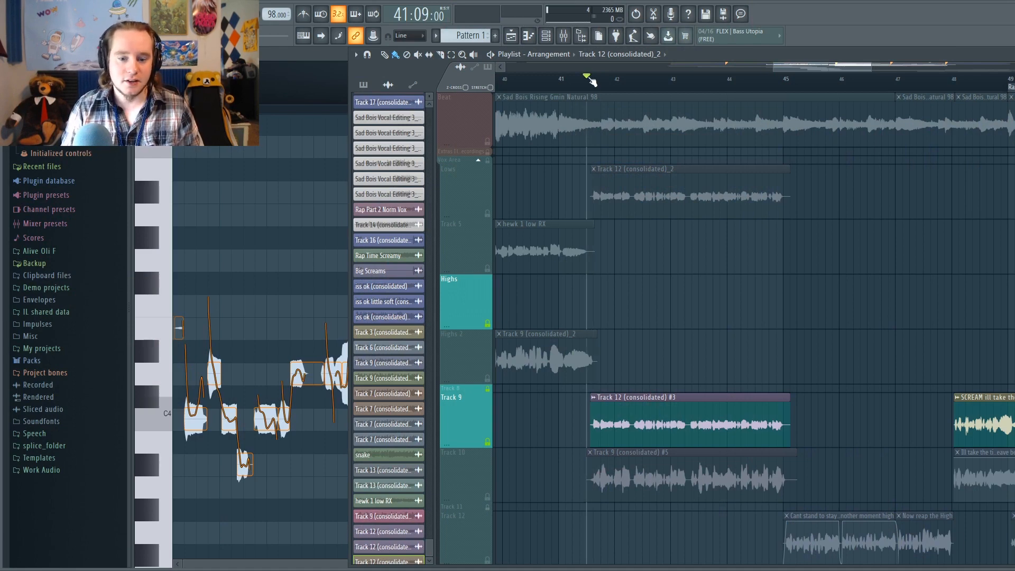
scroll(677, 83, "up", 3)
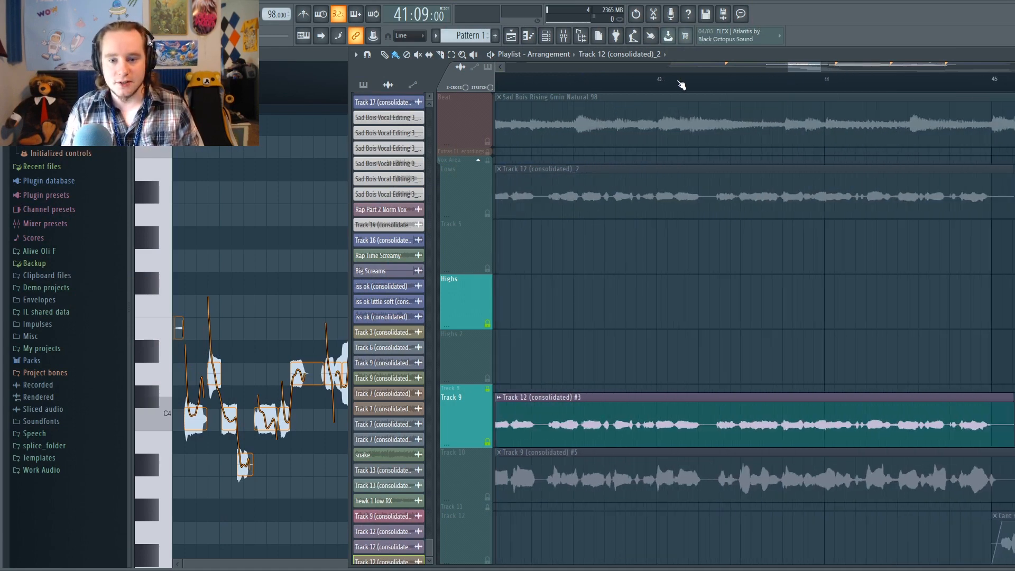
key("space")
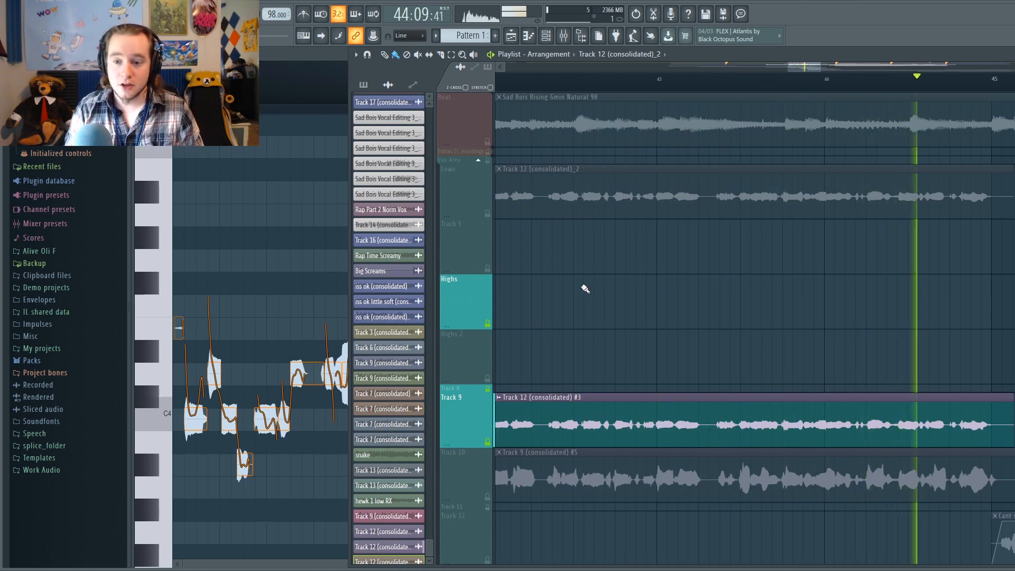
key("space")
scroll(682, 88, "down", 2)
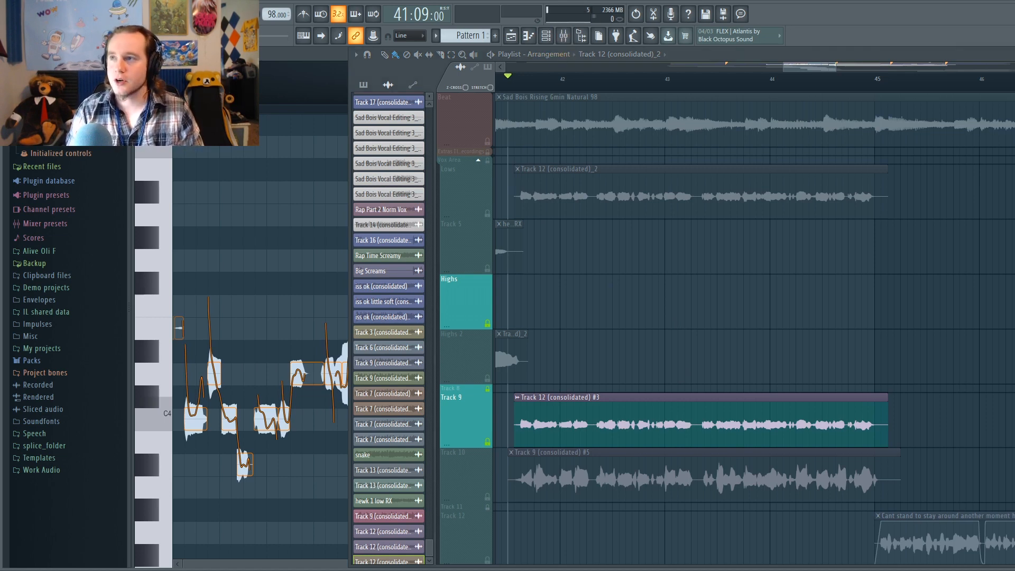
- Show the mixer's NewTone track and browse the effect plugins available for its slots
key("F9")
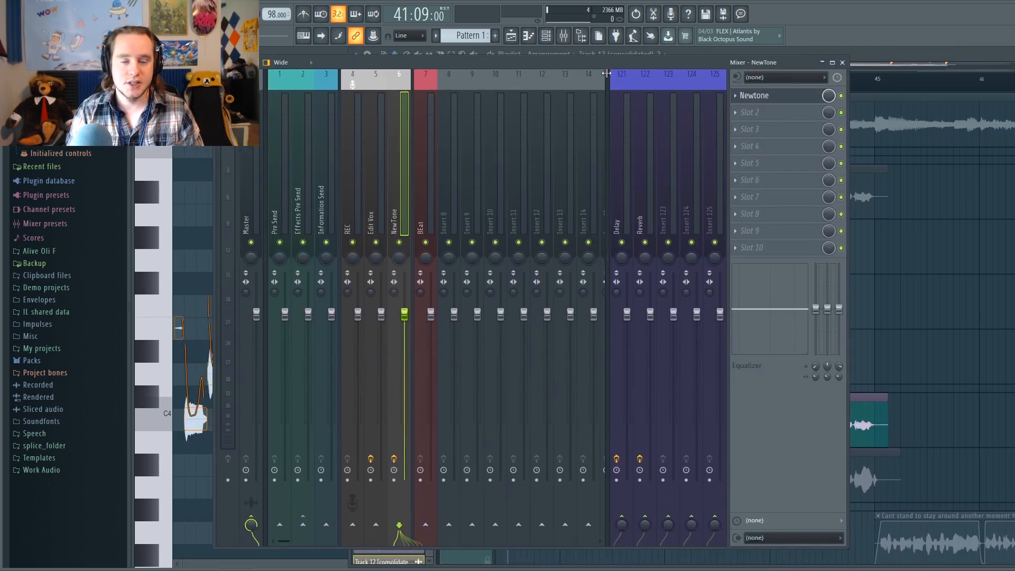
mouse_move(478, 202)
left_mouse_down()
mouse_move(543, 179)
mouse_move(424, 181)
mouse_move(483, 185)
left_mouse_up()
left_click(398, 185)
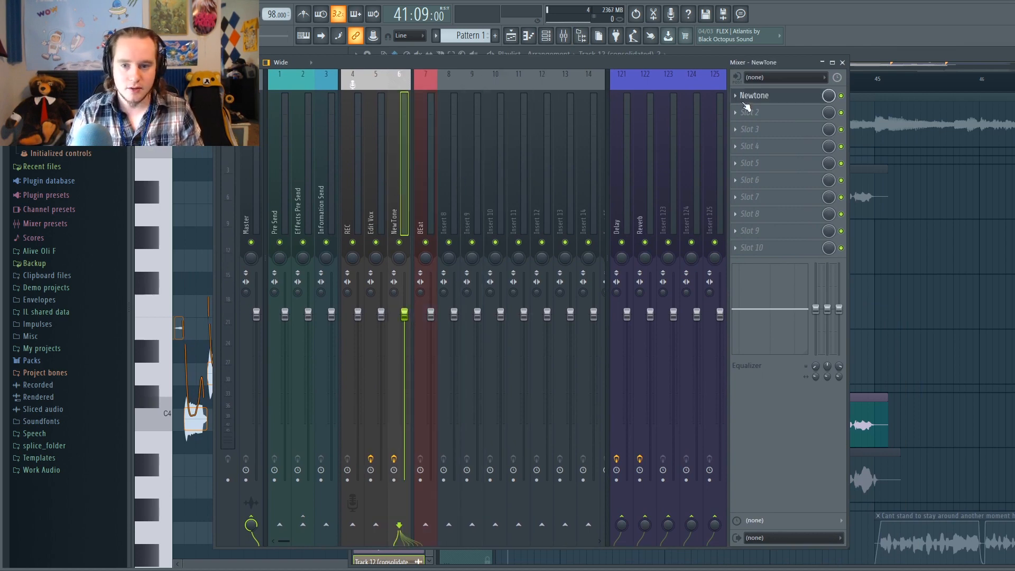
left_click(736, 97)
mouse_move(745, 111)
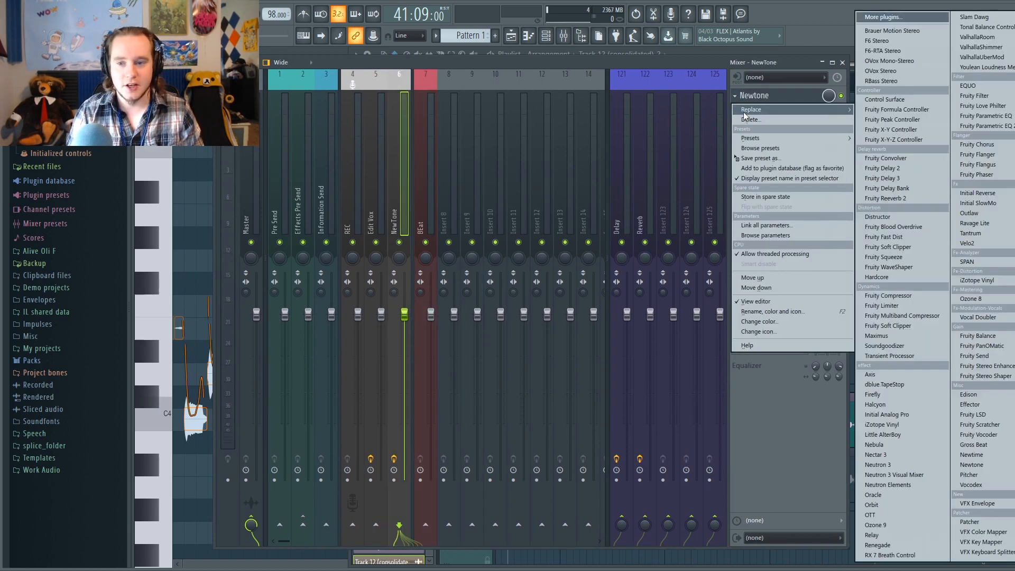
key("Escape")
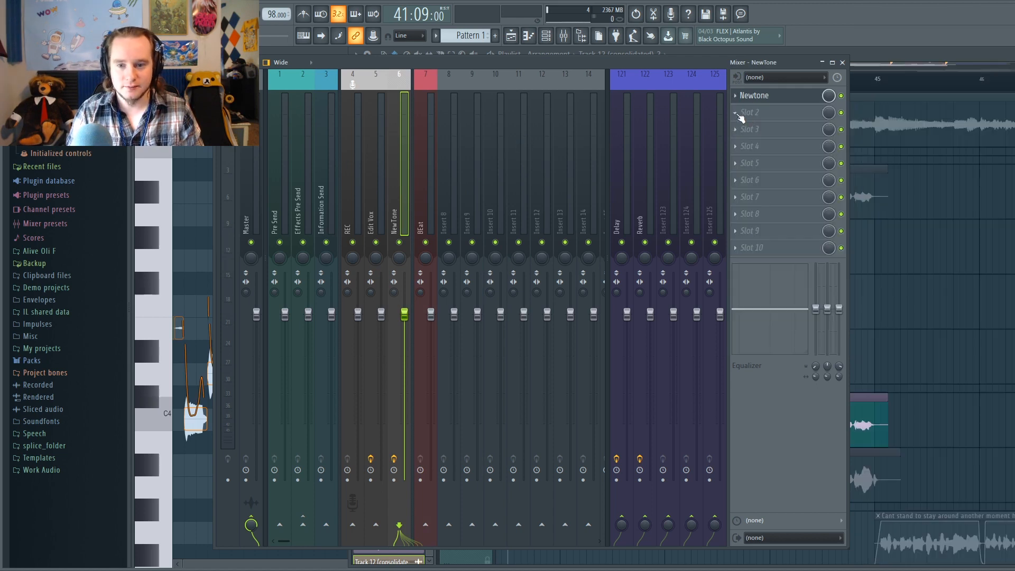
left_click(739, 114)
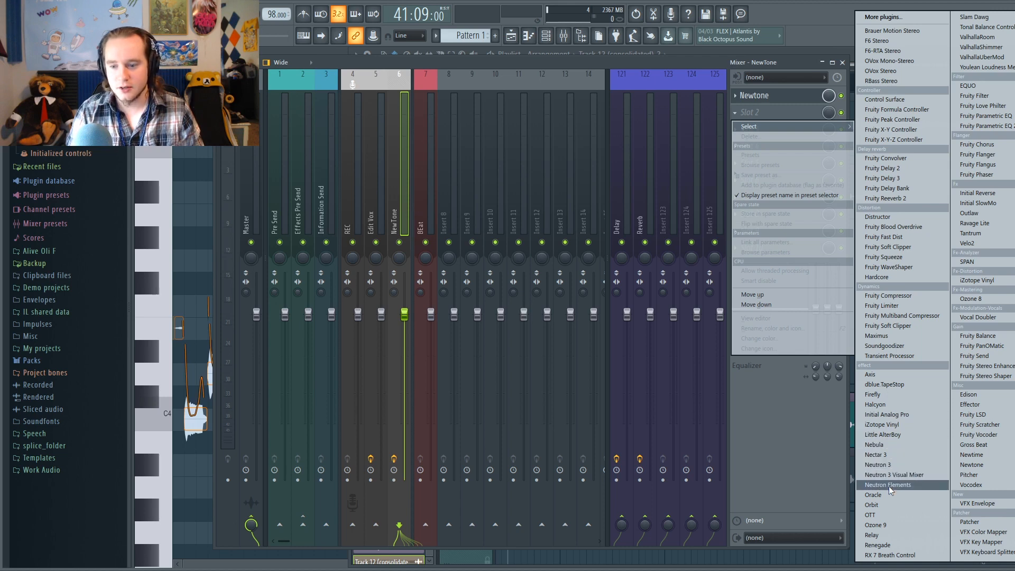
left_click(972, 465)
- Delete the existing Newtone plugin from the first slot of the NewTone mixer track
left_click(753, 96)
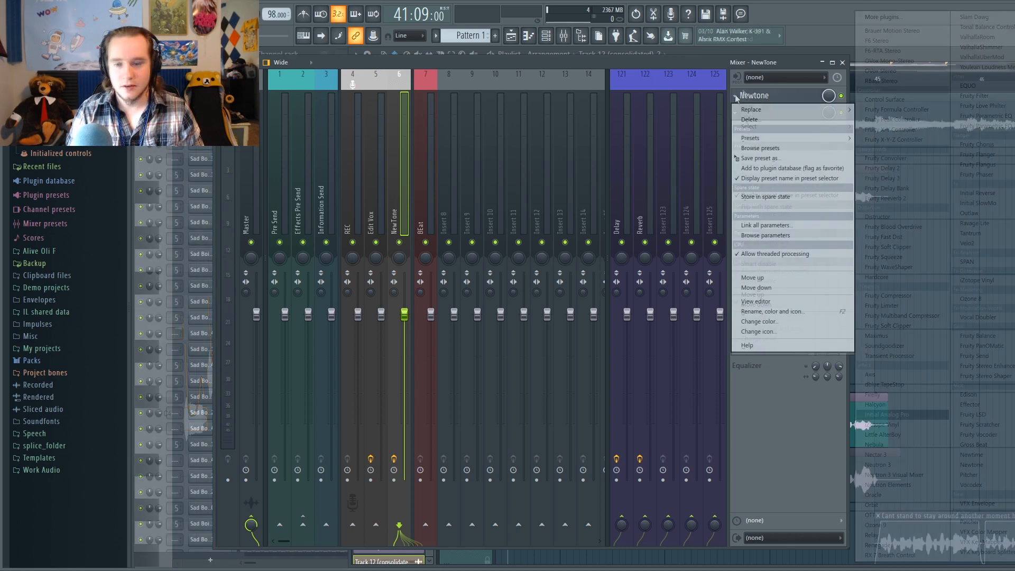
left_click(756, 119)
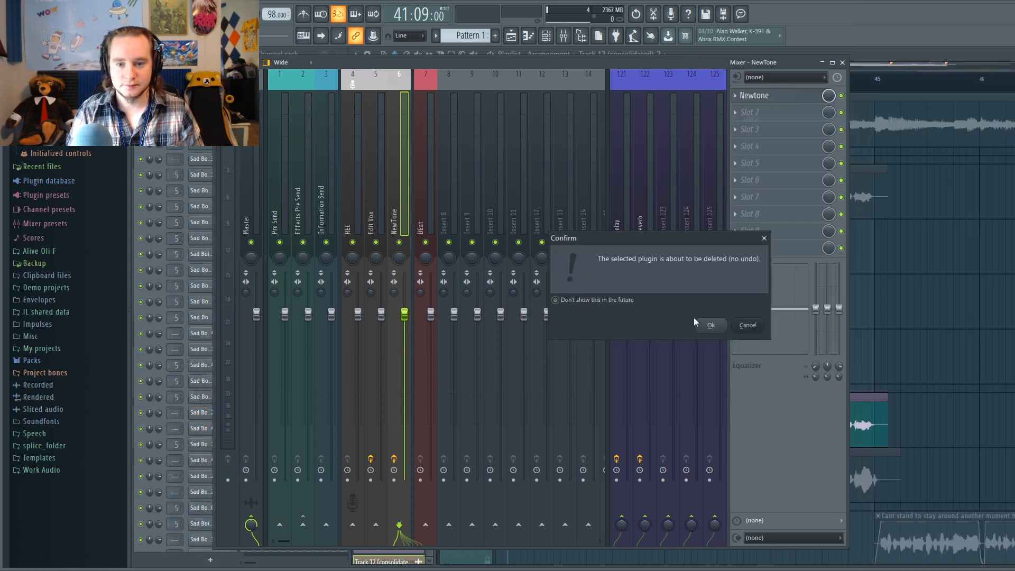
left_click(714, 323)
- Load a fresh Newtone into the first slot of the NewTone mixer track and enlarge its window
left_click(740, 98)
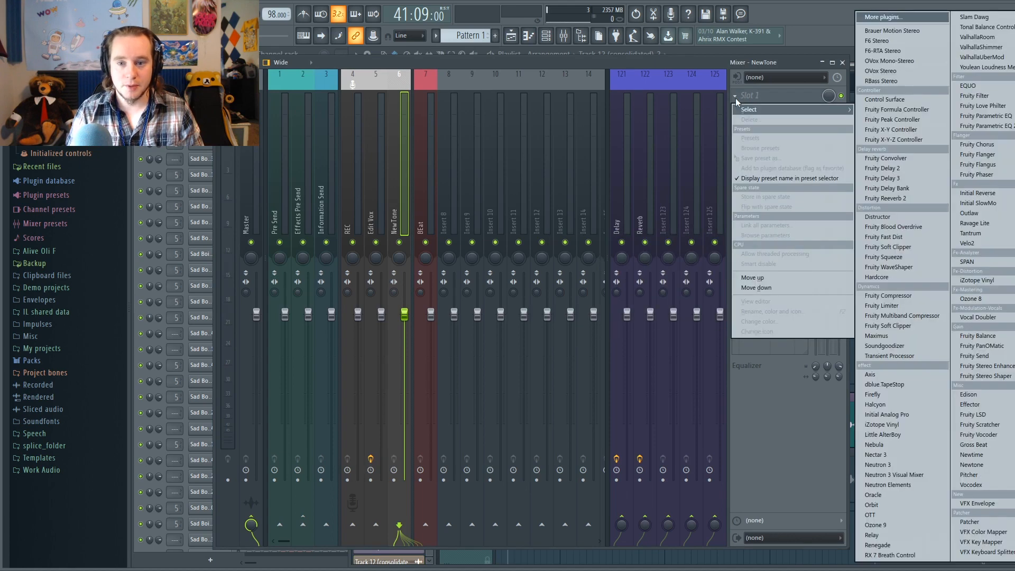
left_click(973, 465)
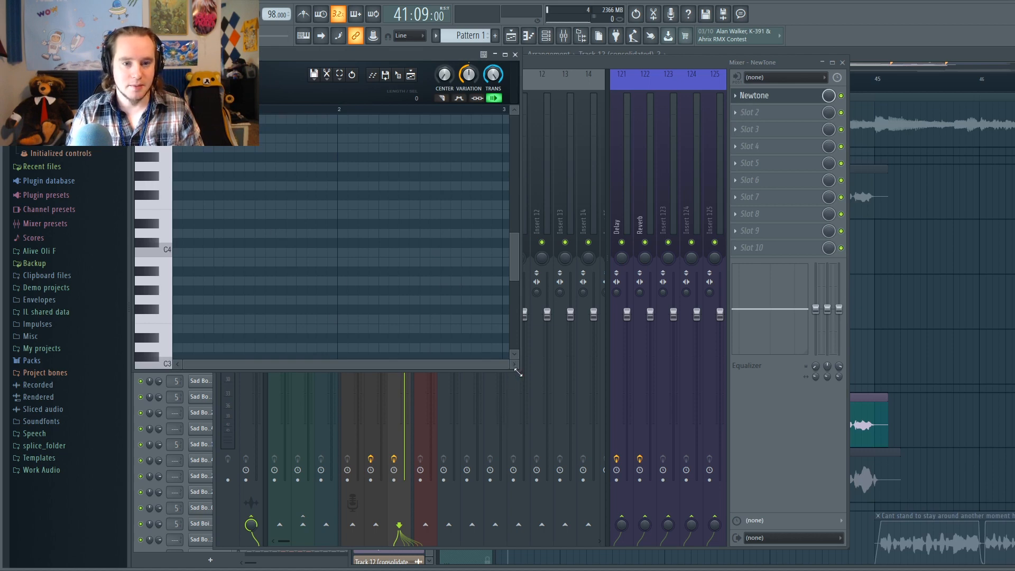
left_click_drag(518, 373, 725, 567)
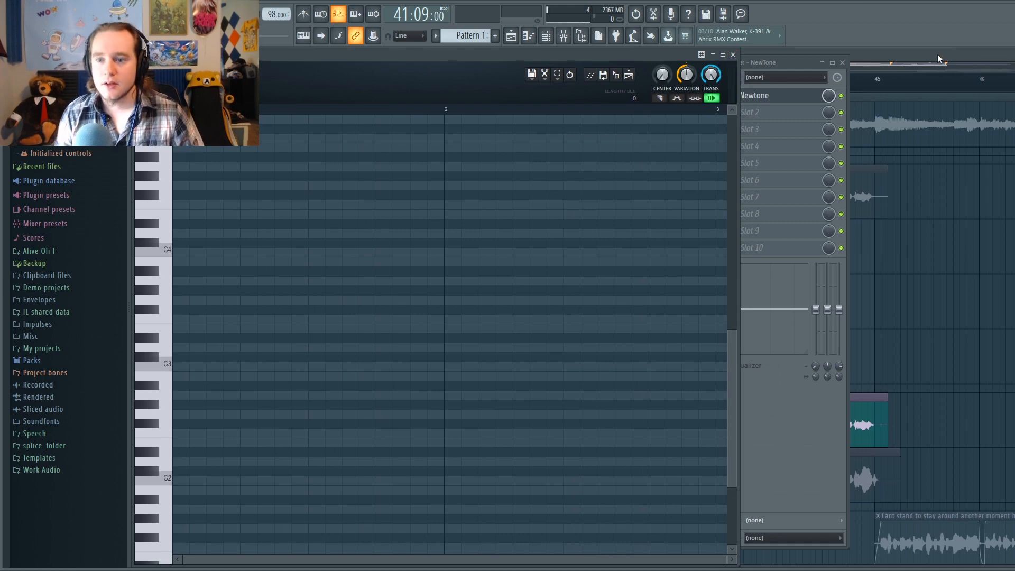
- Load the audio of the Track 12 (consolidated) #3 playlist clip into the Newtone editor
left_click(937, 55)
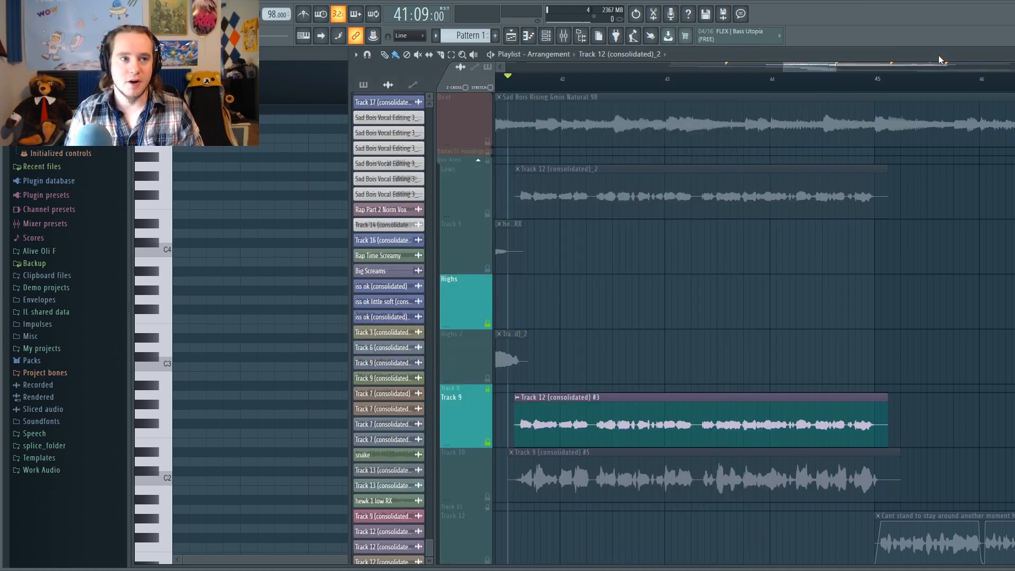
double_click(589, 428)
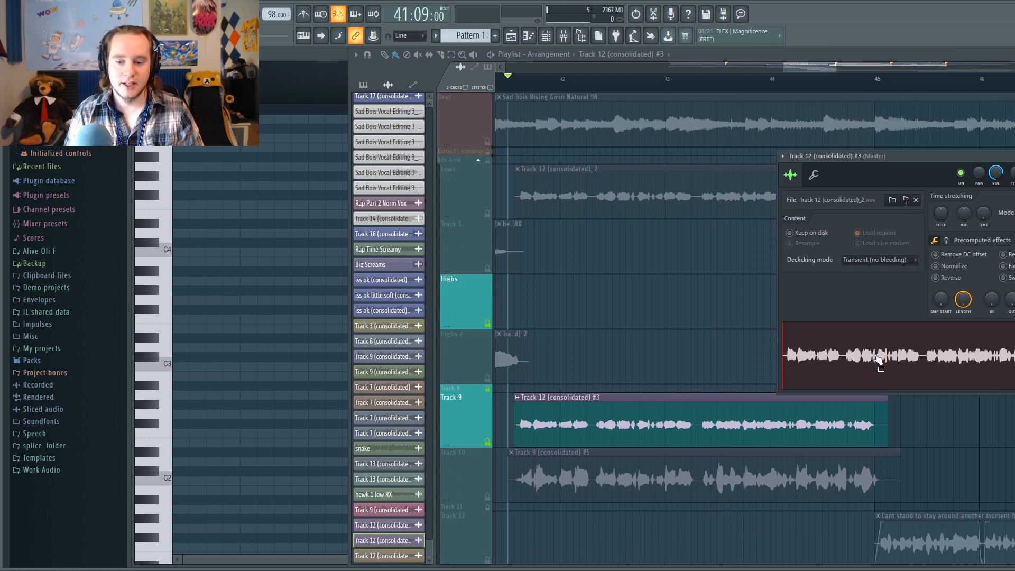
left_click(894, 356)
left_click_drag(893, 356, 215, 251)
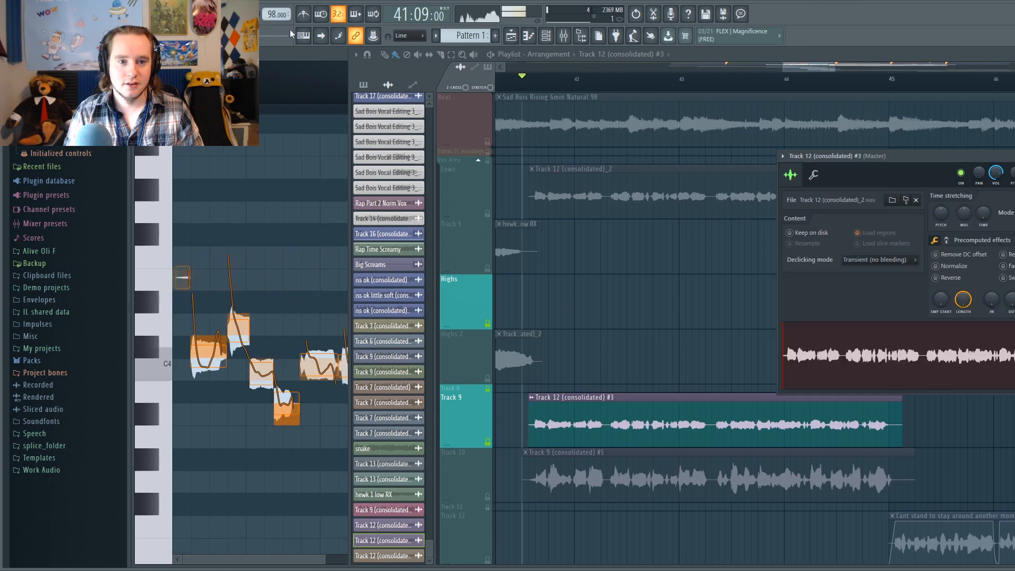
- Bring the Newtone editor to the front and widen it to show all of the vocal's notes
left_click(306, 59)
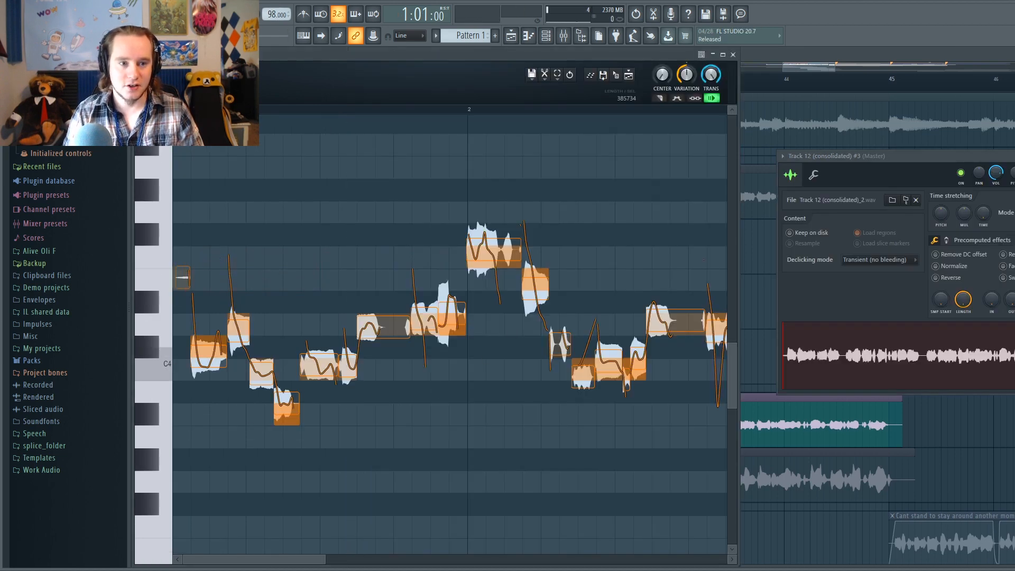
scroll(513, 222, "up", 2)
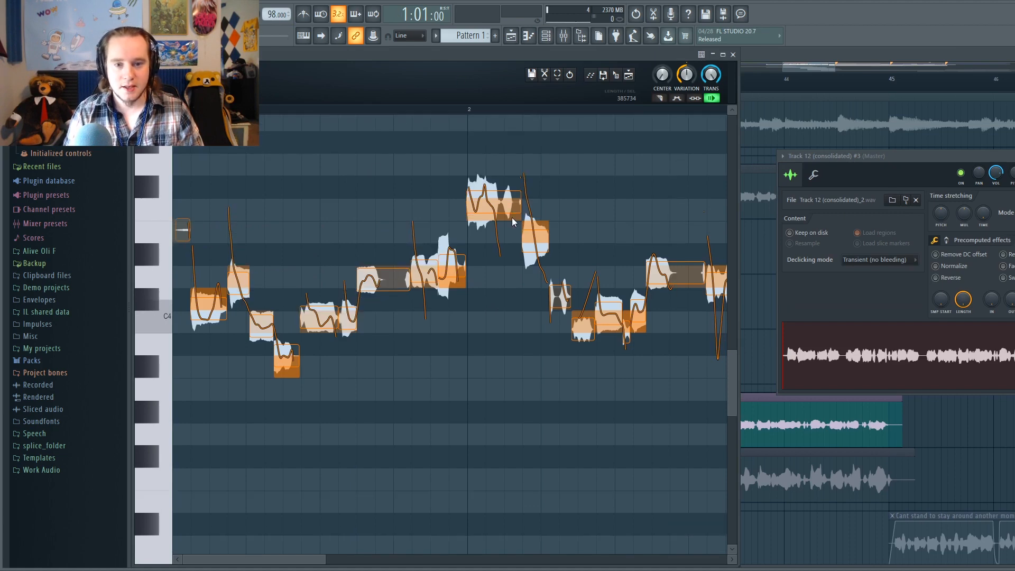
left_click_drag(739, 248, 1012, 249)
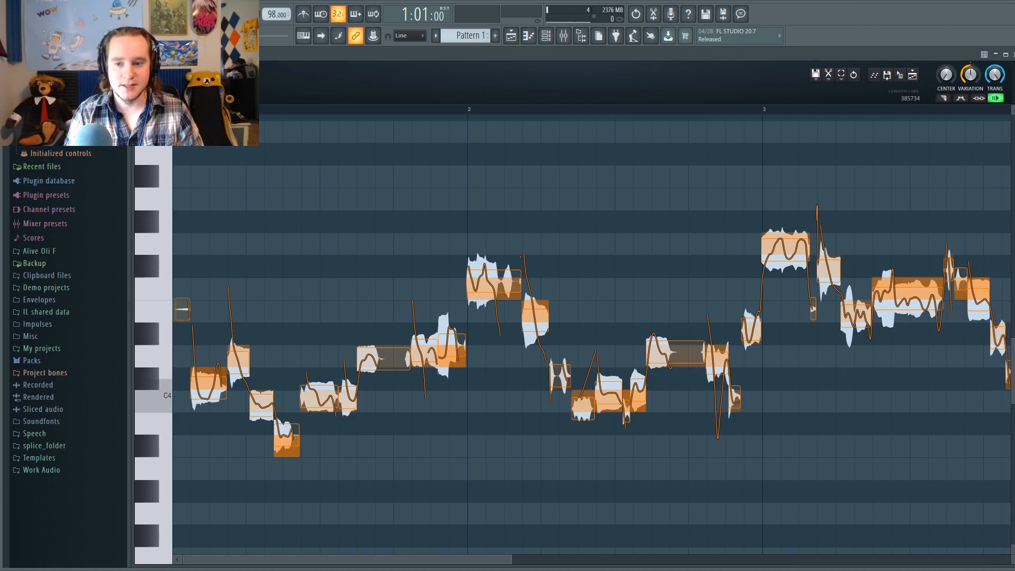
scroll(543, 511, "down", 1)
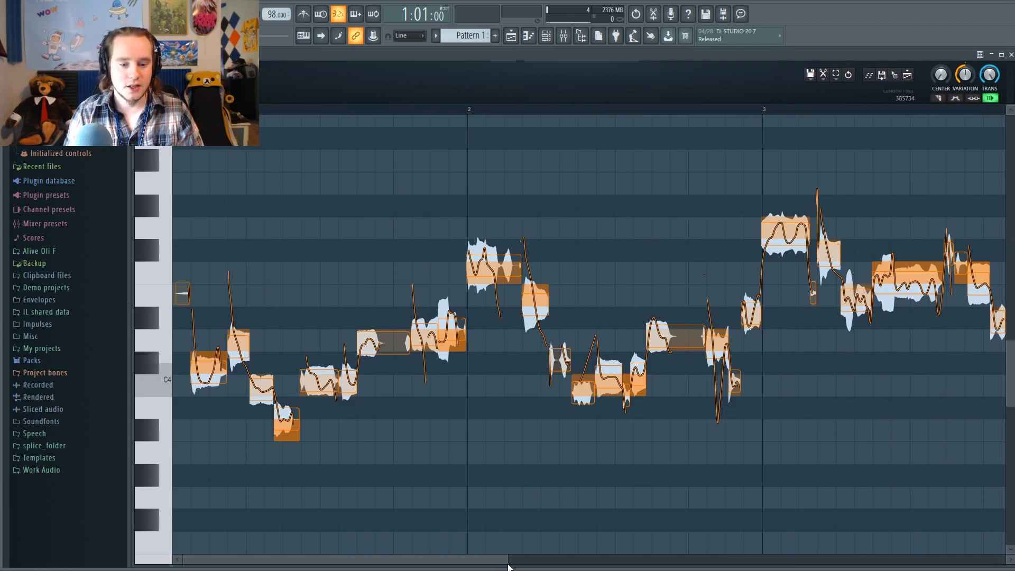
left_click_drag(505, 561, 731, 560)
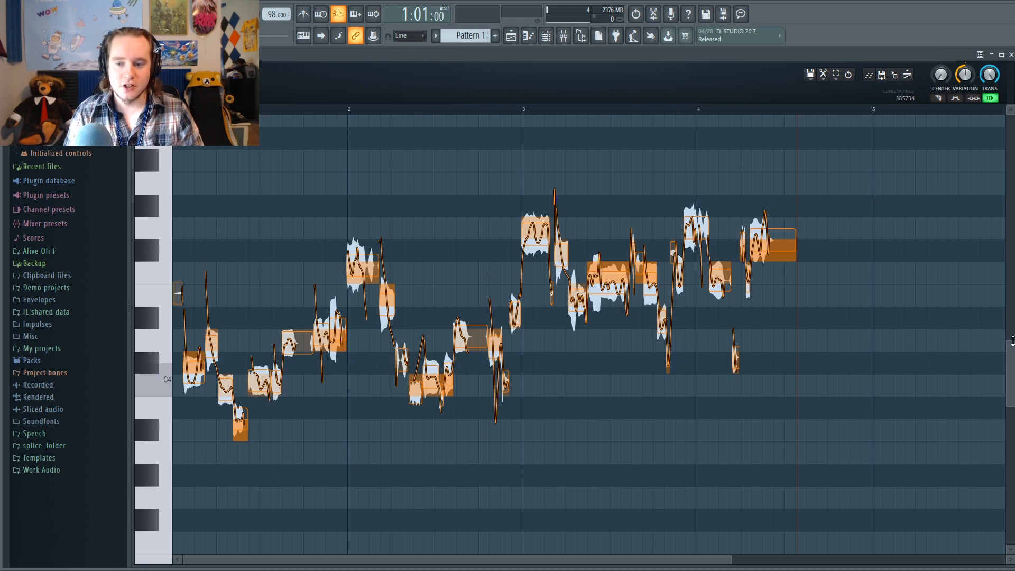
mouse_move(1013, 341)
left_mouse_down()
mouse_move(1013, 317)
mouse_move(1012, 333)
left_mouse_up()
scroll(648, 369, "up", 2)
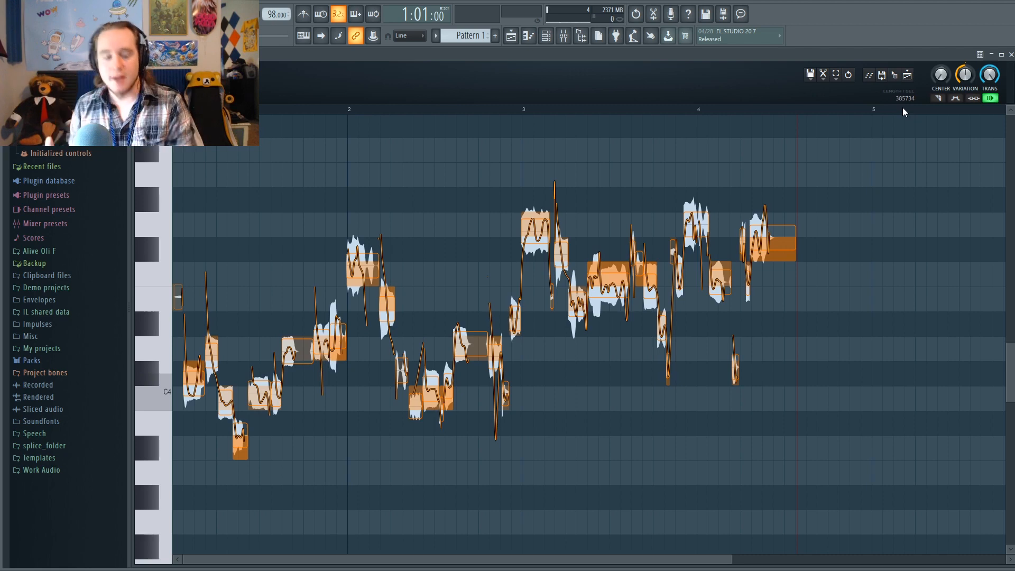
- Set Newtone's scale to G minor
left_click(823, 76)
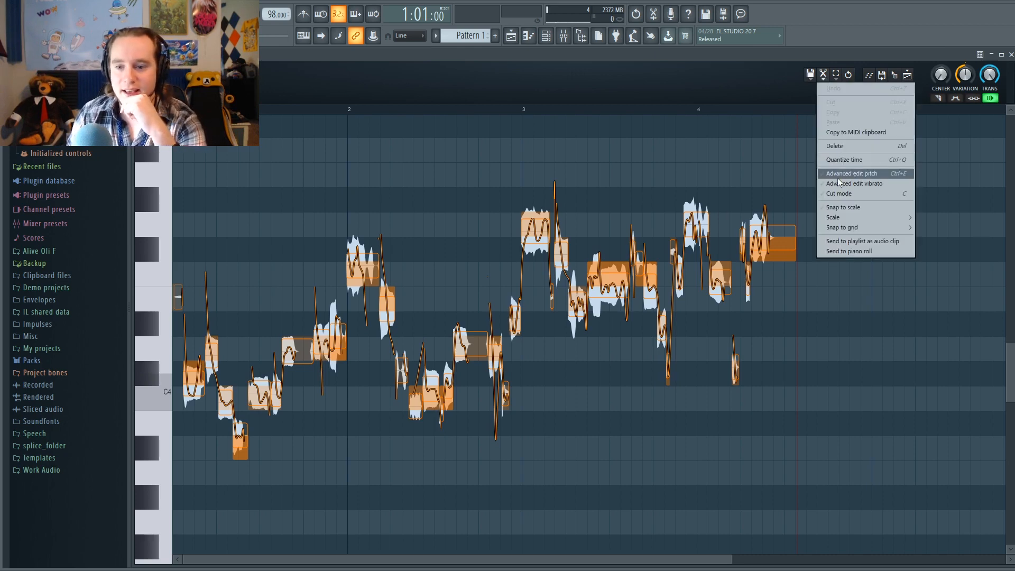
mouse_move(836, 220)
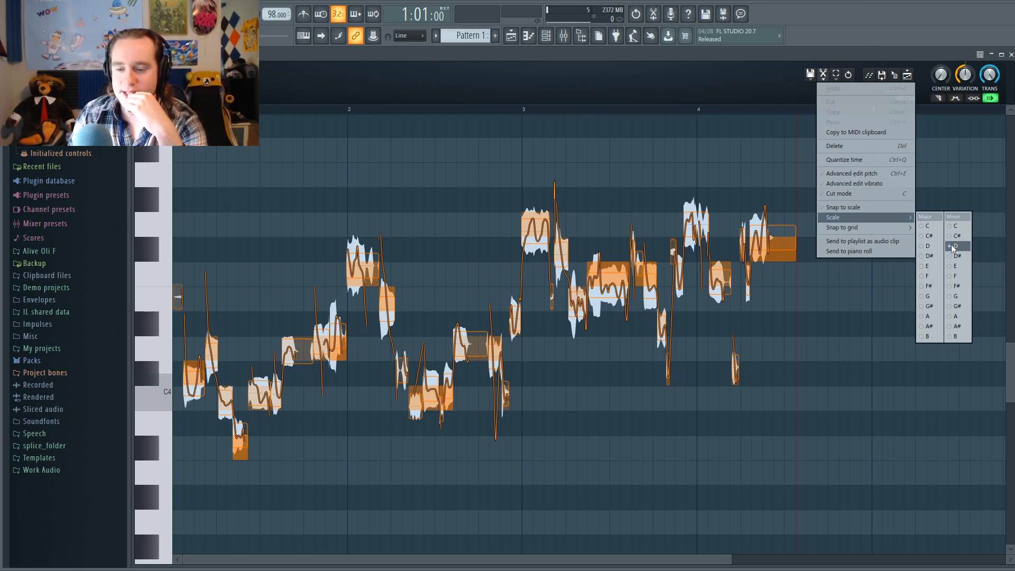
left_click(951, 296)
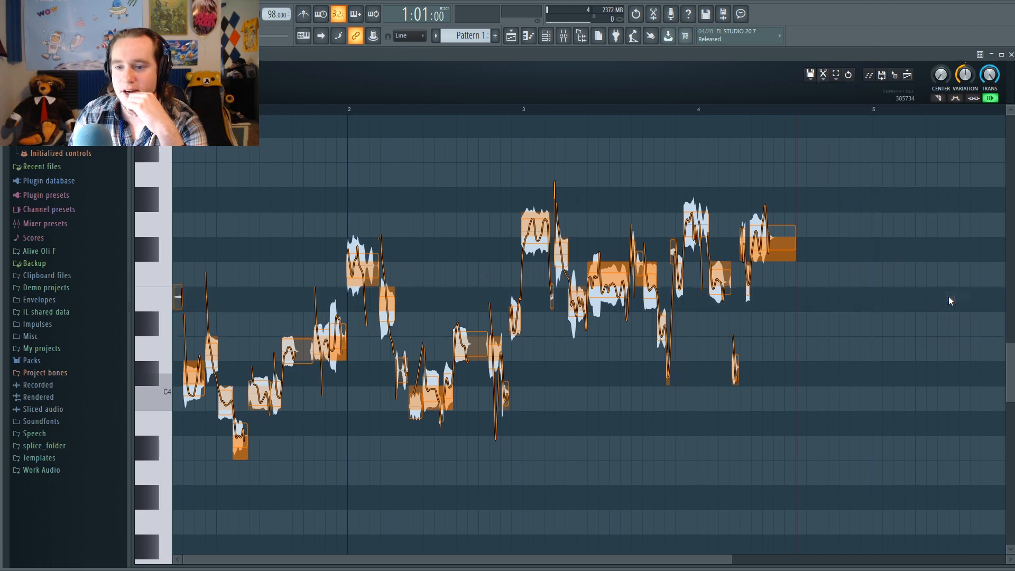
- Try snapping the vocal's notes to the scale and undo the change
left_click(824, 76)
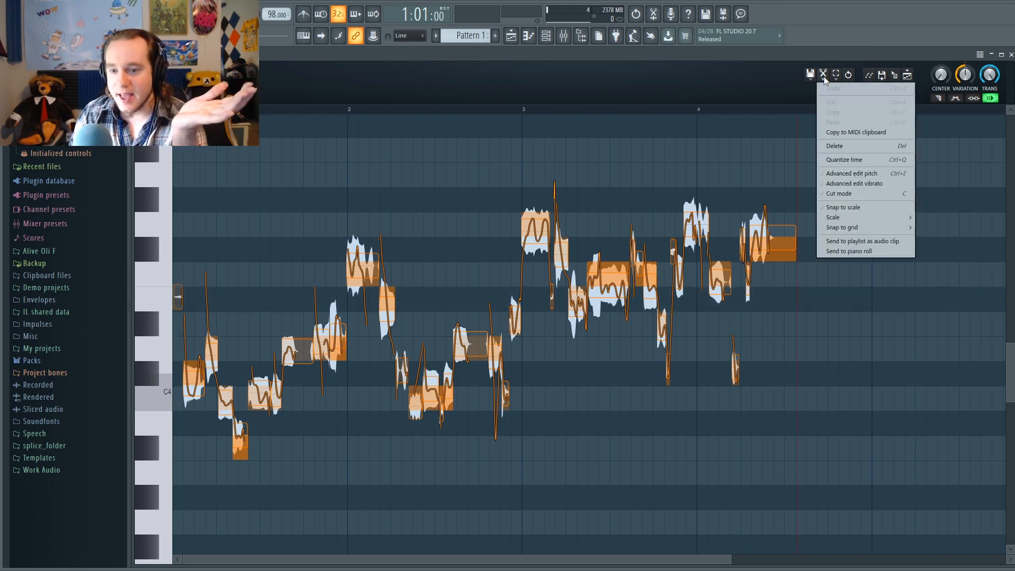
left_click(849, 209)
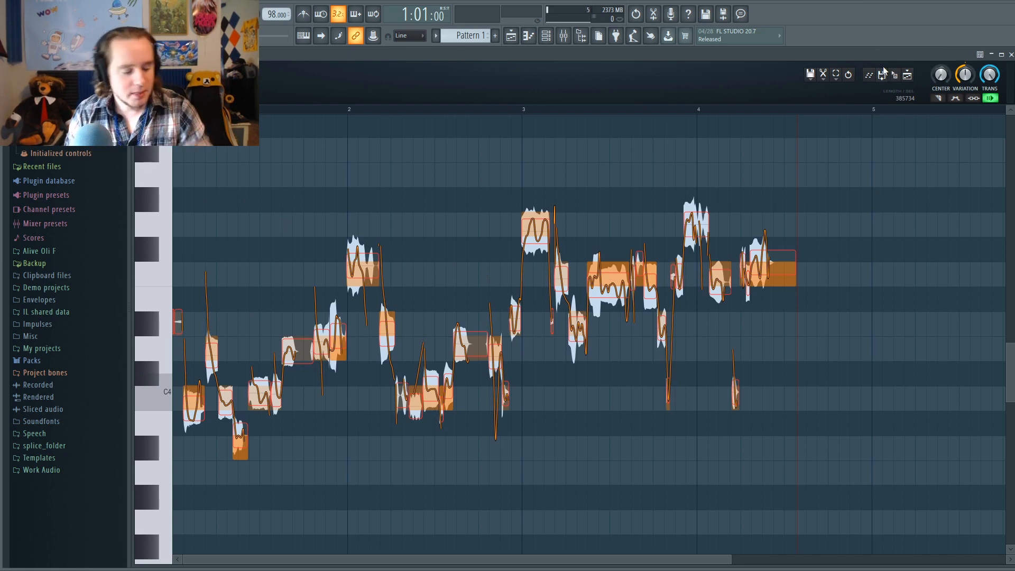
key("ctrl+z")
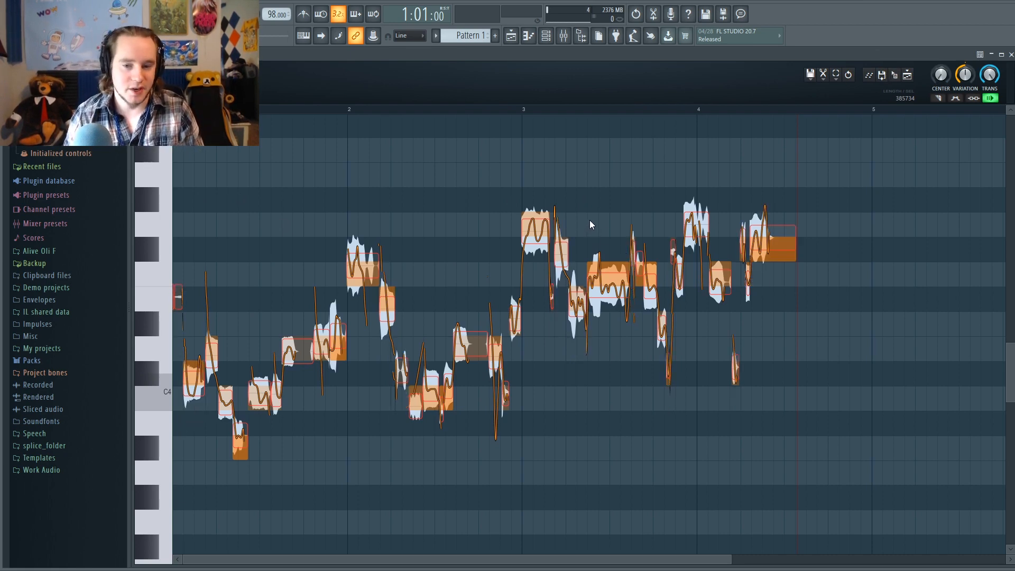
- Try raising the Center pitch correction to maximum on the vocal's notes and turn it back down to minimum
scroll(273, 107, "up", 2)
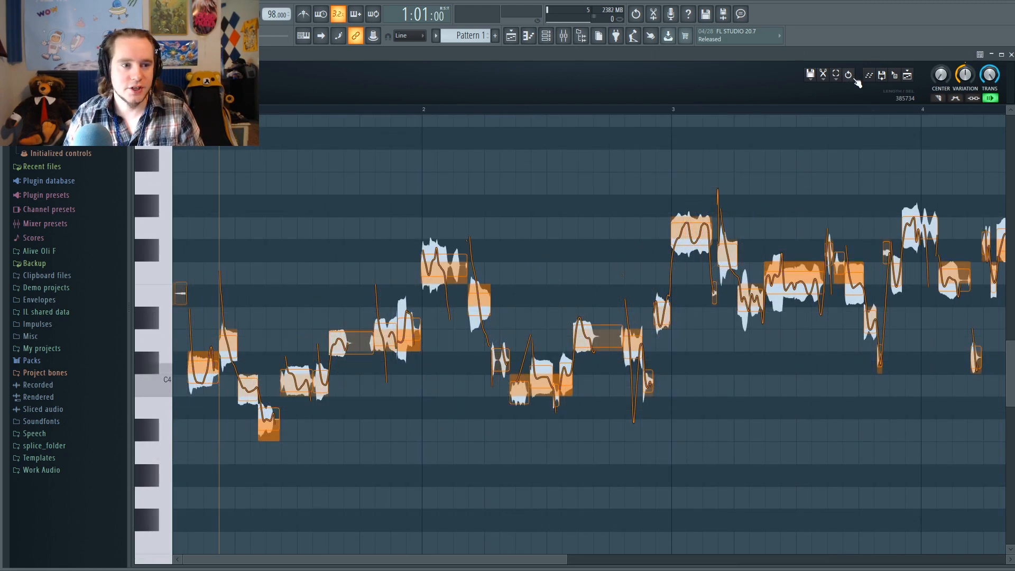
scroll(515, 112, "down", 2)
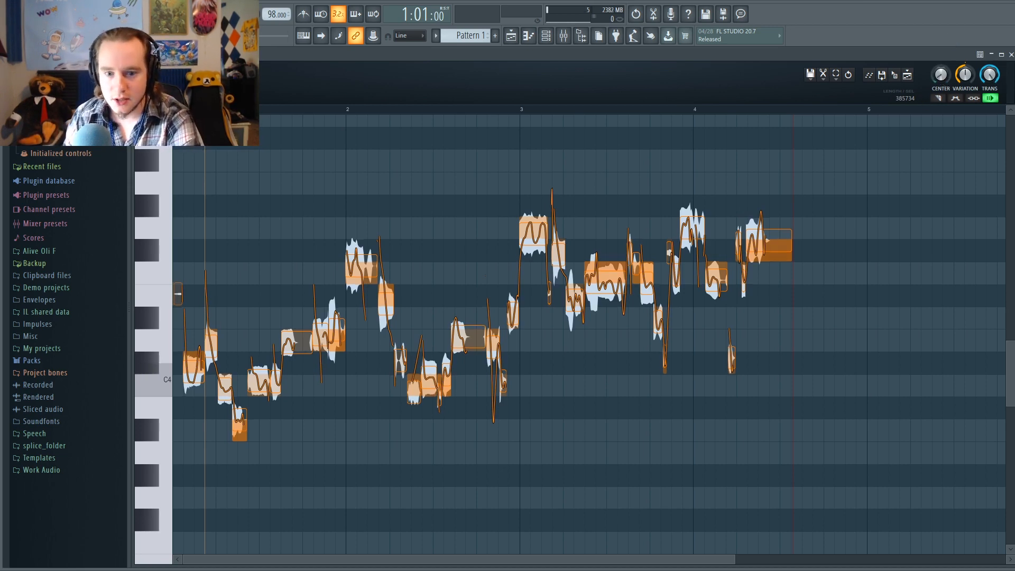
scroll(501, 232, "up", 3)
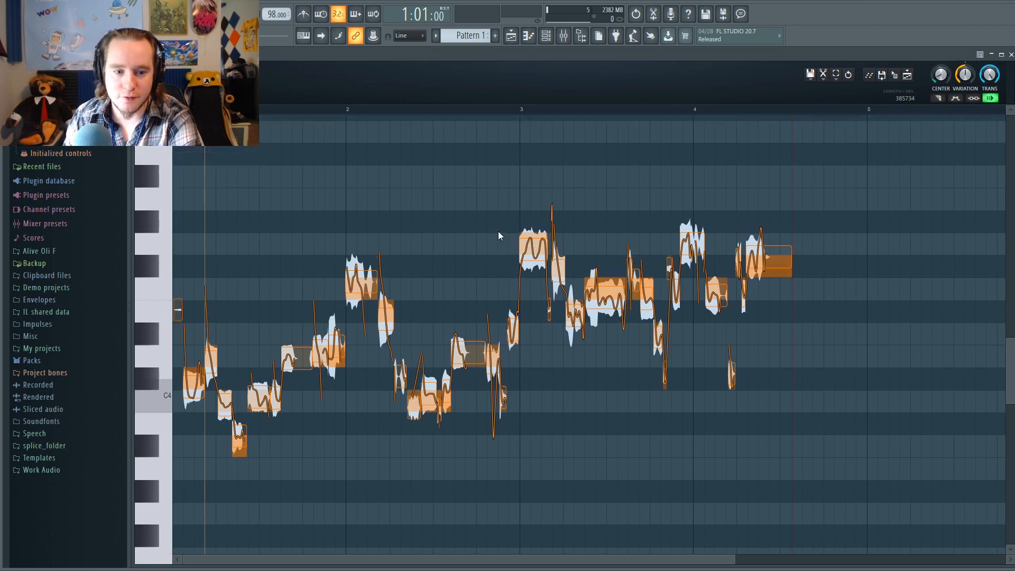
scroll(546, 118, "up", 3)
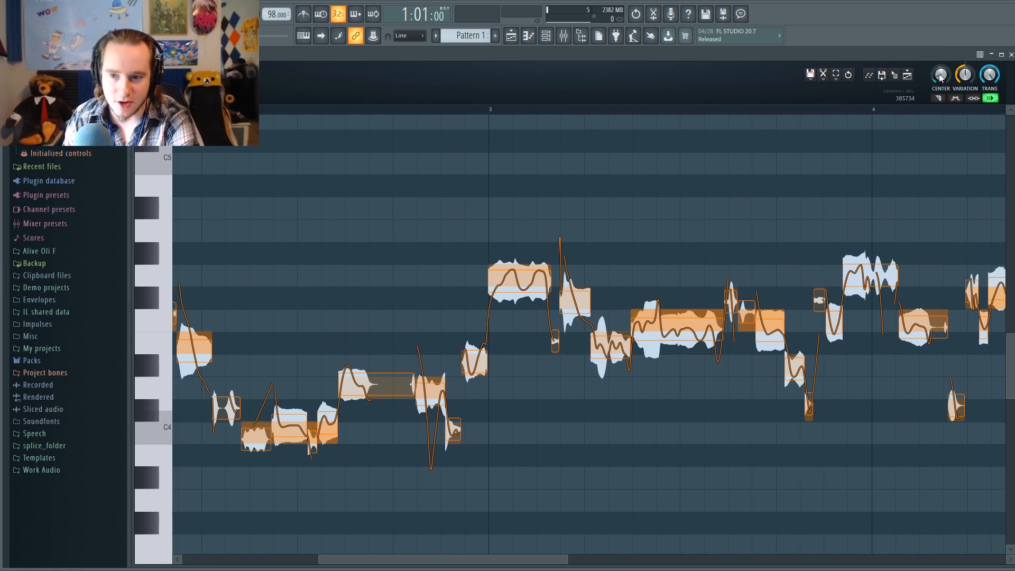
left_click_drag(940, 78, 940, 56)
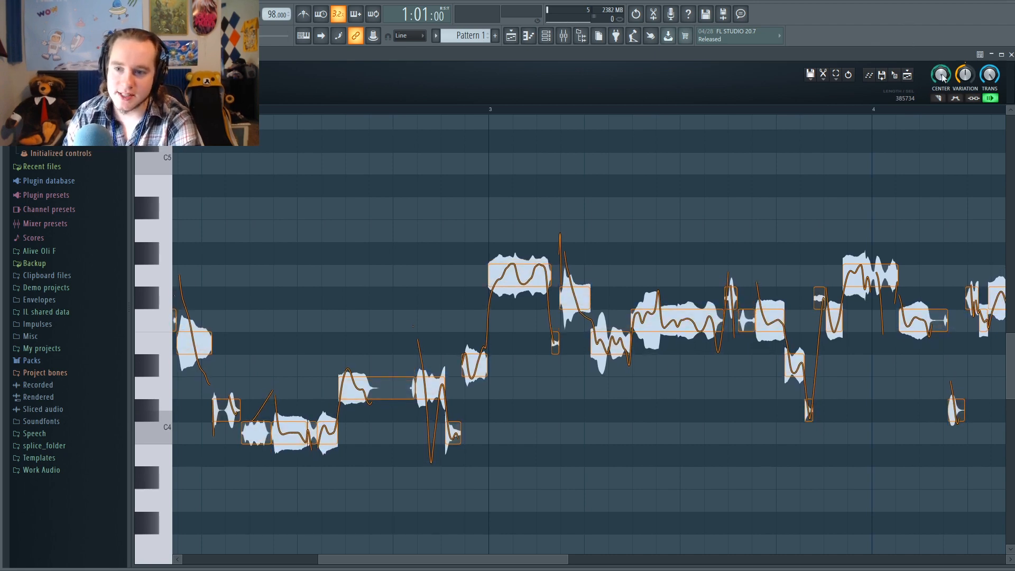
left_click_drag(941, 74, 940, 89)
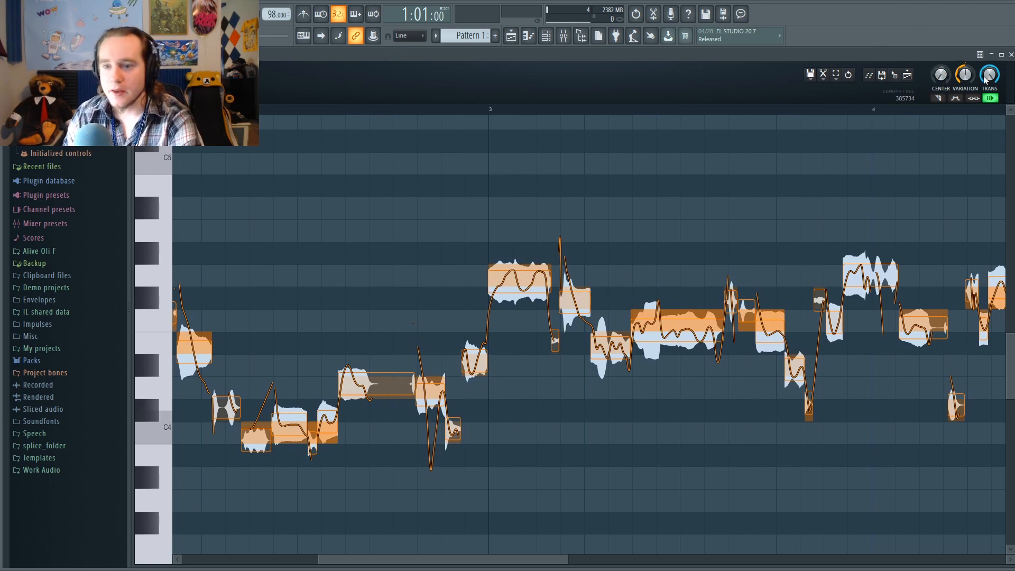
- Try the Variation pitch correction at minimum on the vocal's notes, comparing it with the default curves and playing the result
mouse_move(971, 80)
left_mouse_down()
mouse_move(971, 64)
mouse_move(969, 77)
left_mouse_up()
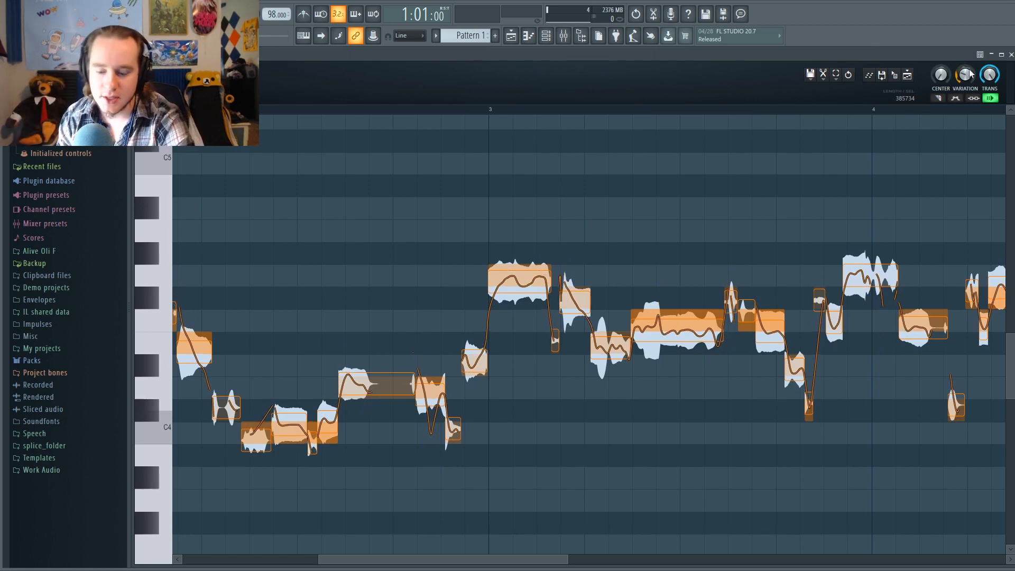
left_click_drag(967, 75, 967, 92)
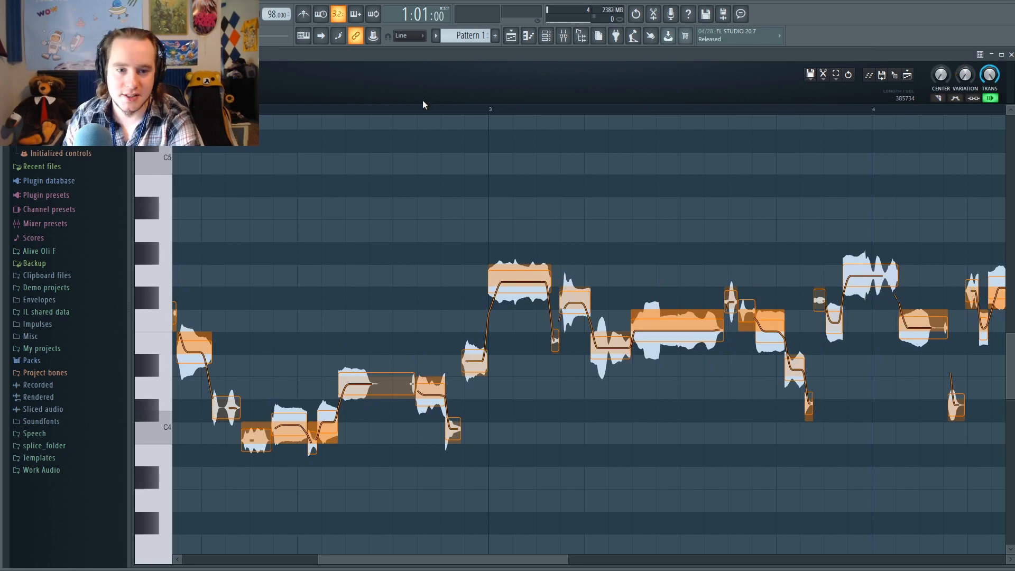
key("space")
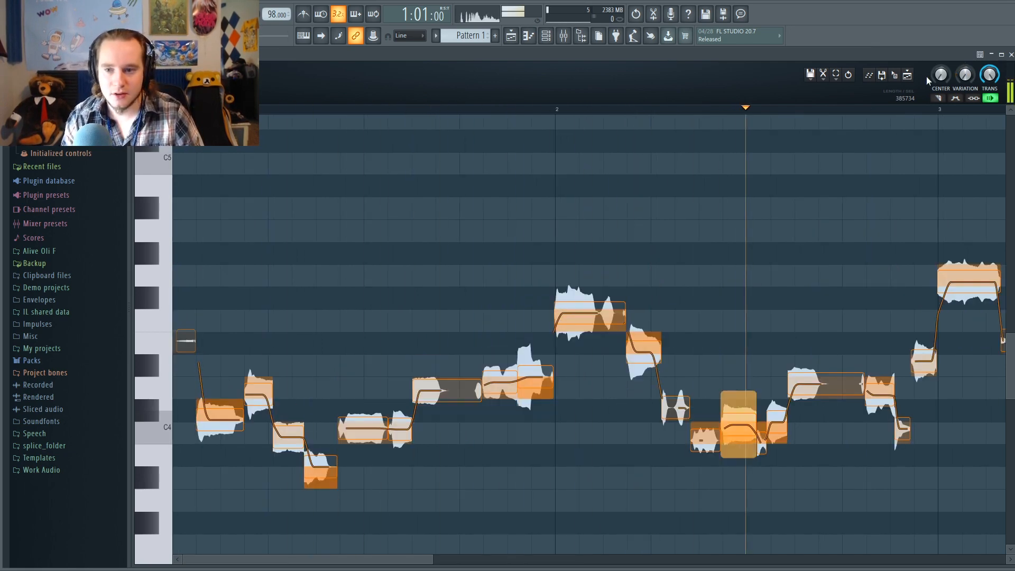
mouse_move(965, 74)
left_mouse_down()
mouse_move(965, 55)
mouse_move(965, 83)
left_mouse_up()
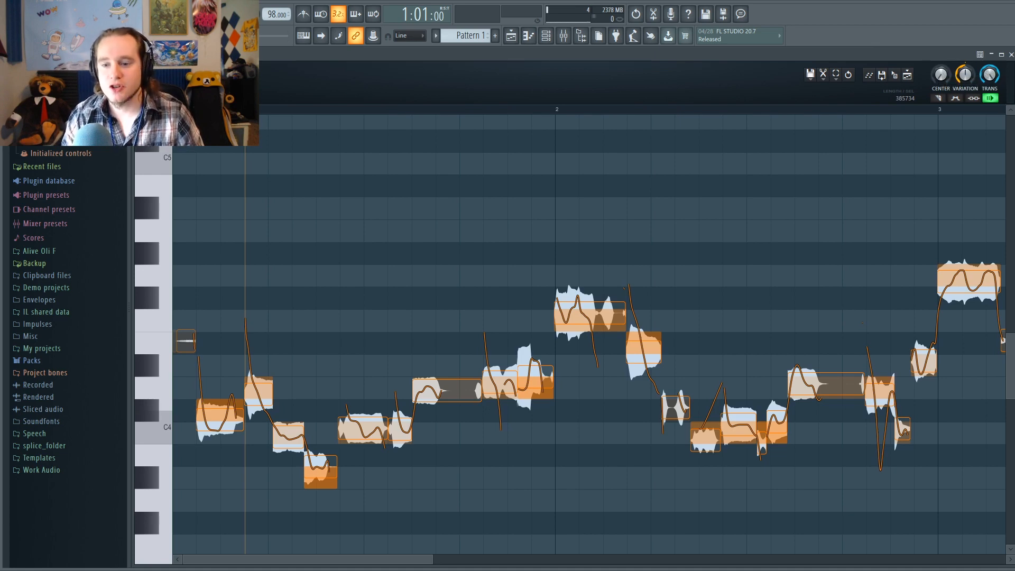
left_click_drag(961, 77, 961, 80)
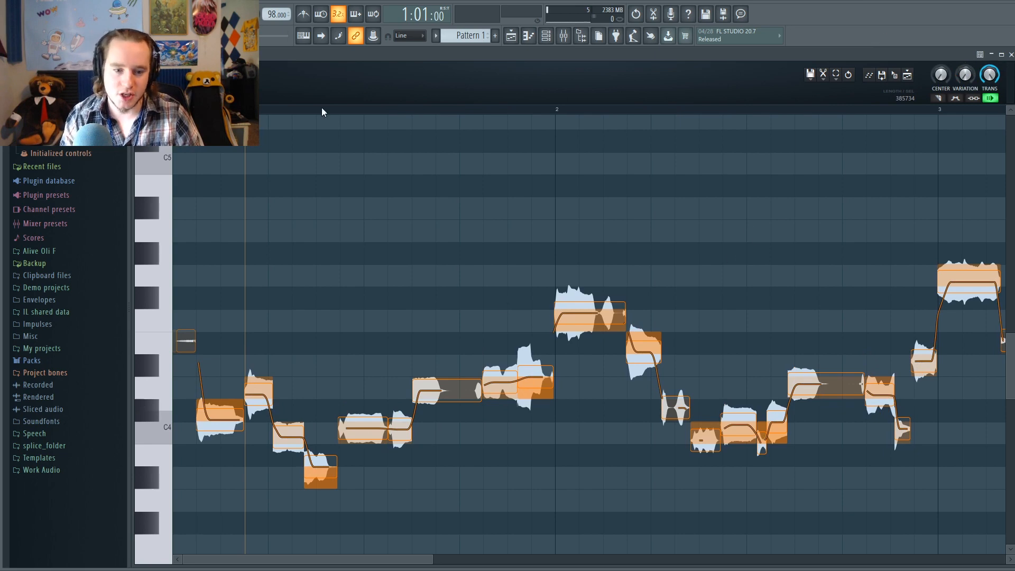
- Try the Trans control at minimum together with Center at maximum, and play the hard-tuned vocal
left_click_drag(989, 75, 989, 66)
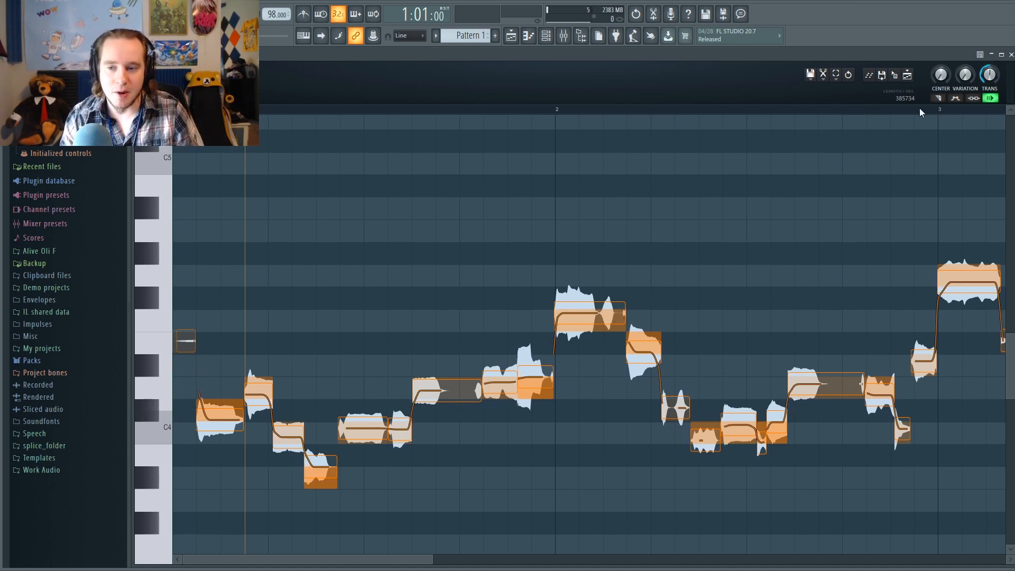
left_click_drag(989, 76, 989, 66)
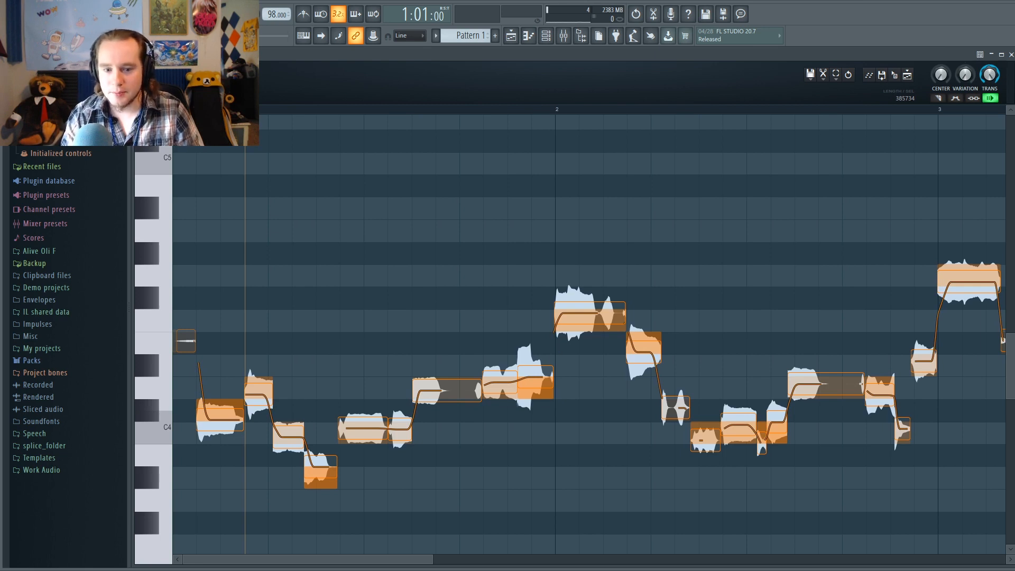
left_click_drag(988, 66, 989, 84)
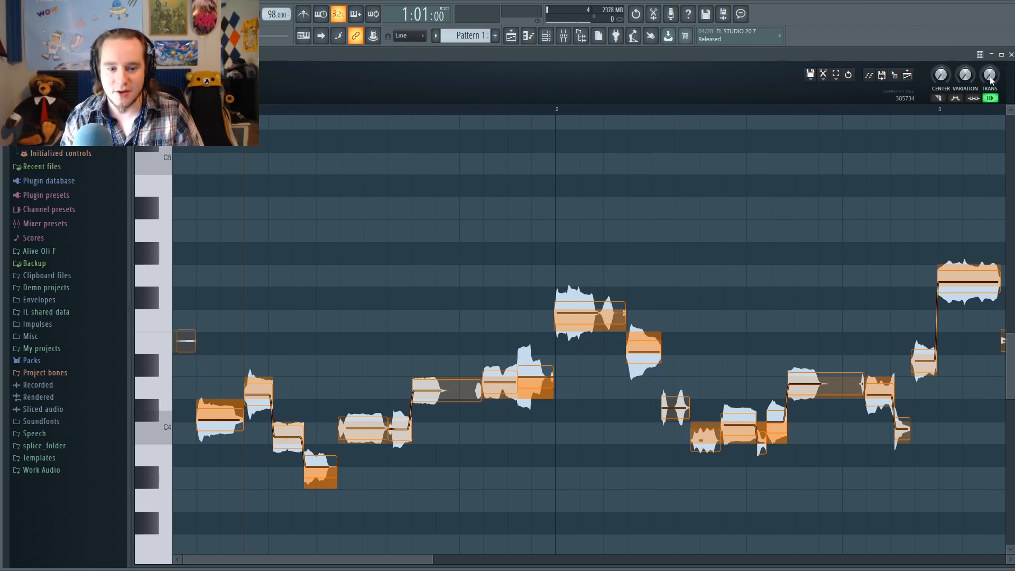
left_click_drag(945, 78, 945, 66)
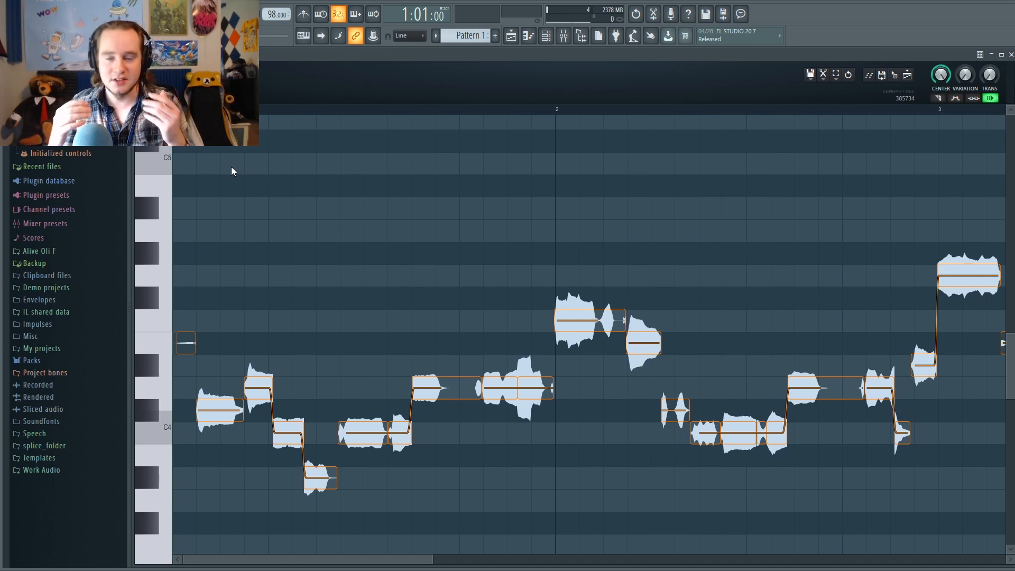
key("space")
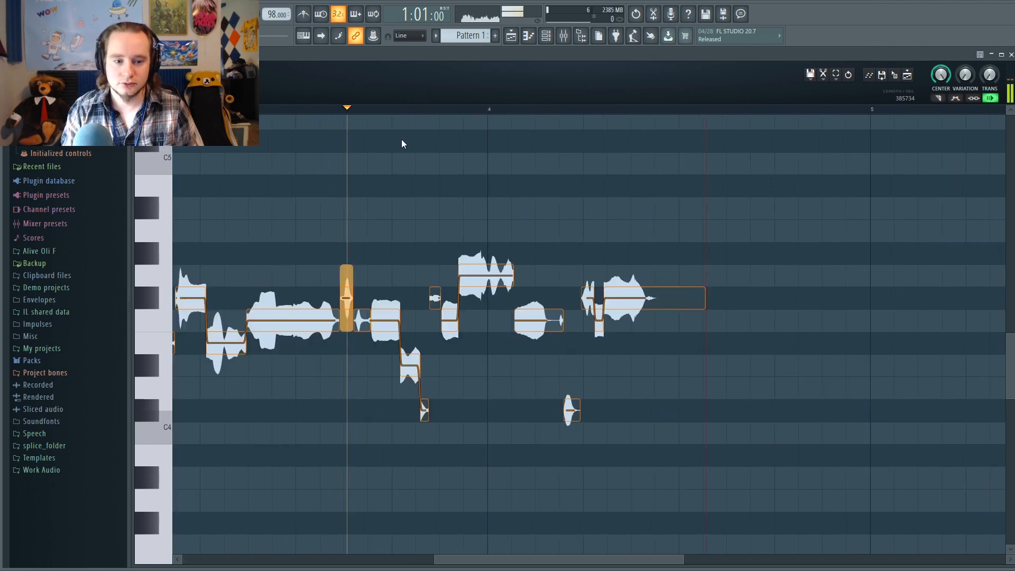
key("space")
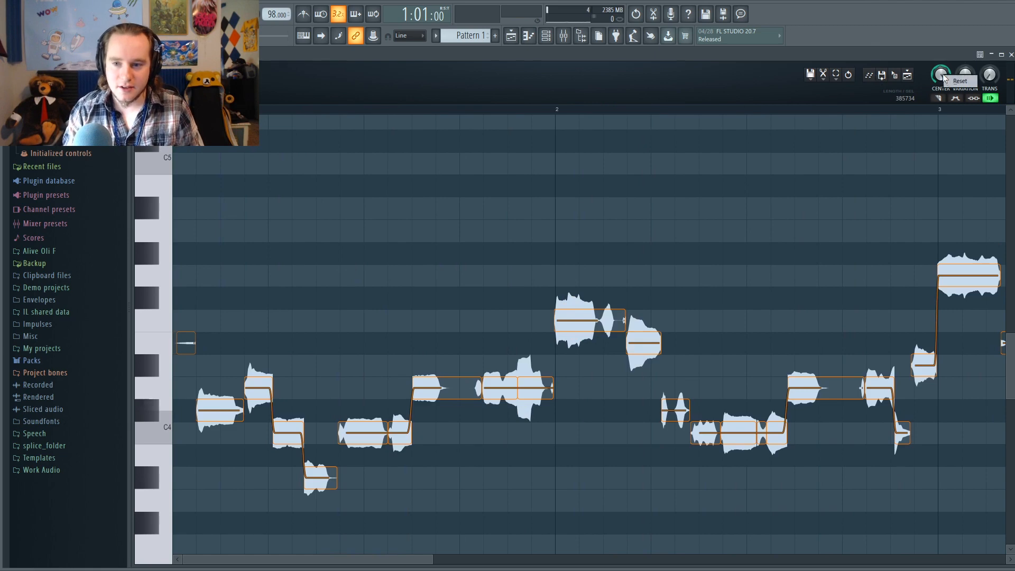
- Reset the Center, Variation and Trans controls to their defaults
left_click(951, 84)
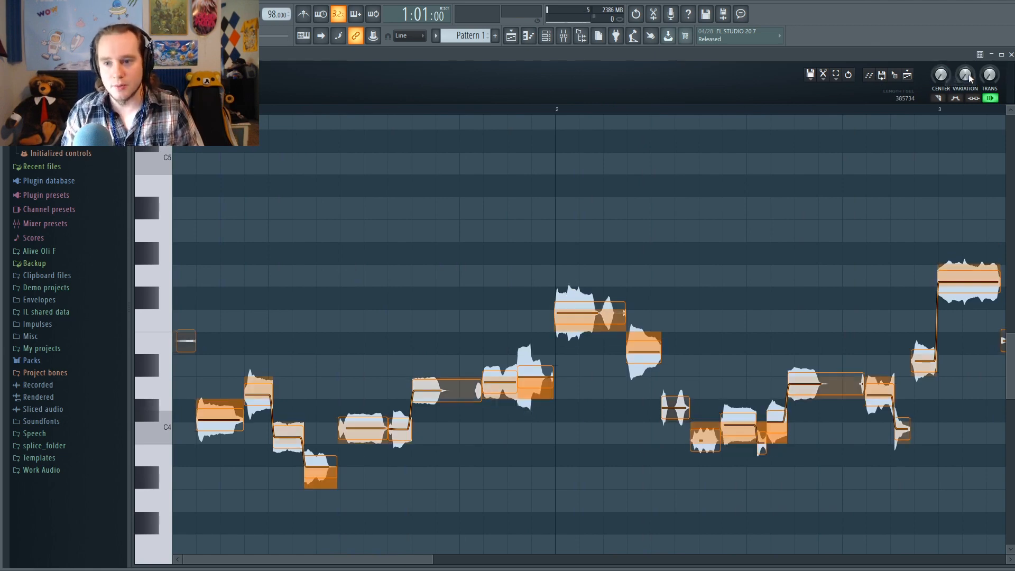
mouse_move(982, 79)
left_mouse_down()
mouse_move(991, 78)
mouse_move(990, 58)
left_mouse_up()
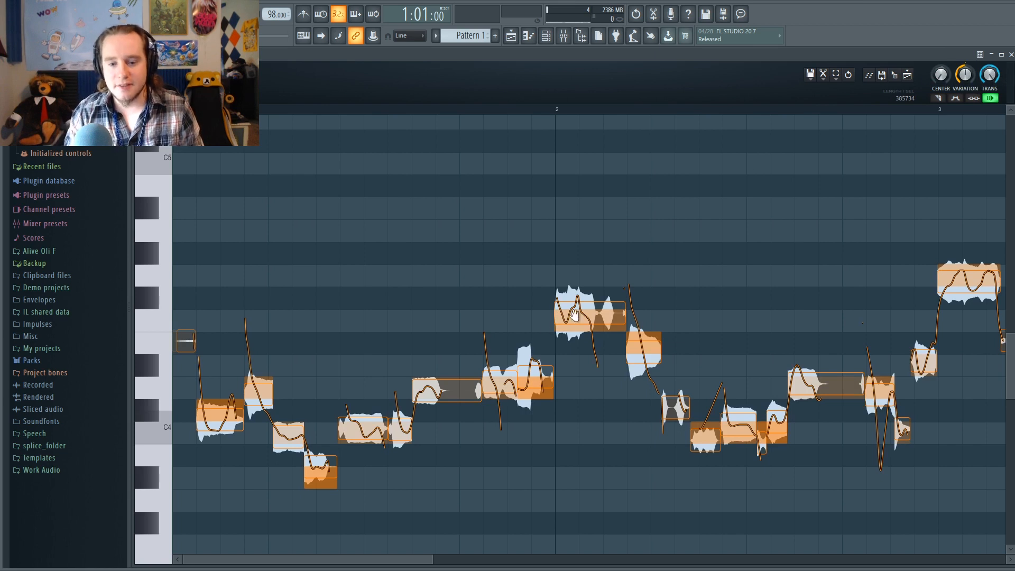
- Scrub through the note at bar 2, inspect its volume and variation handles in advanced edit mode, and switch that mode off
mouse_move(588, 314)
left_mouse_down()
mouse_move(588, 227)
mouse_move(589, 339)
mouse_move(589, 305)
mouse_move(593, 313)
left_mouse_up()
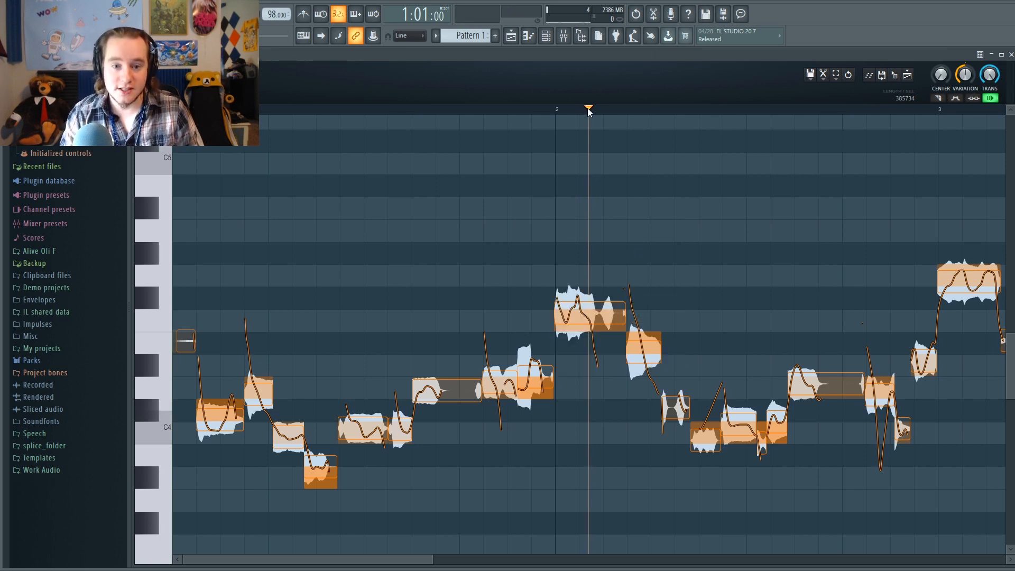
left_click_drag(588, 107, 684, 128)
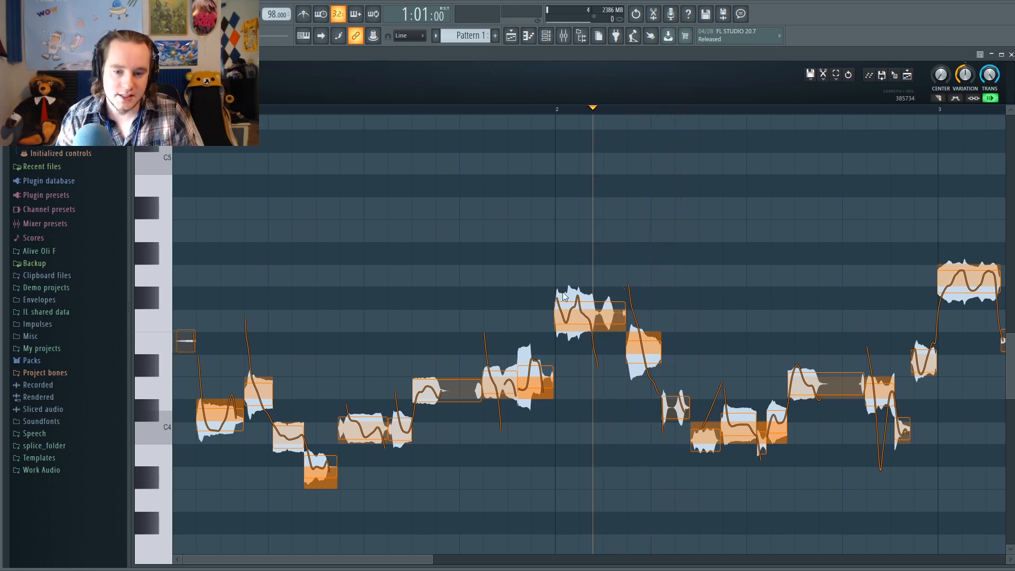
scroll(563, 294, "up", 3)
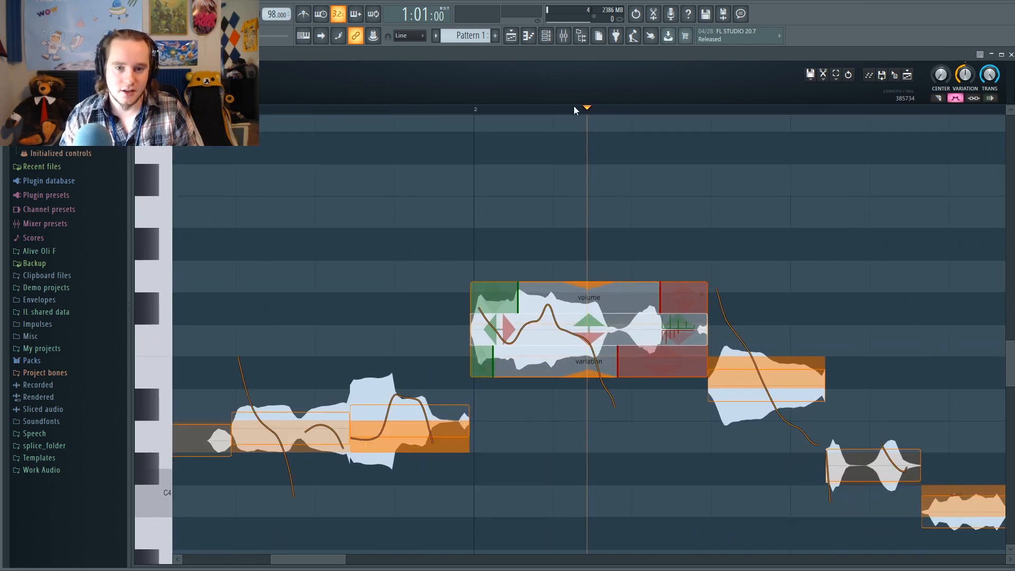
scroll(575, 110, "down", 3)
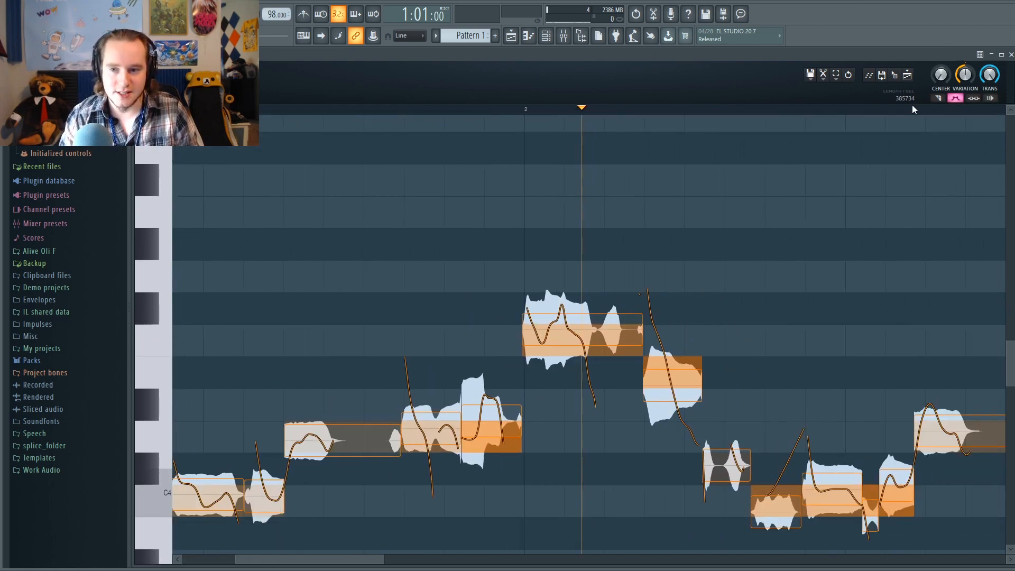
left_click(956, 99)
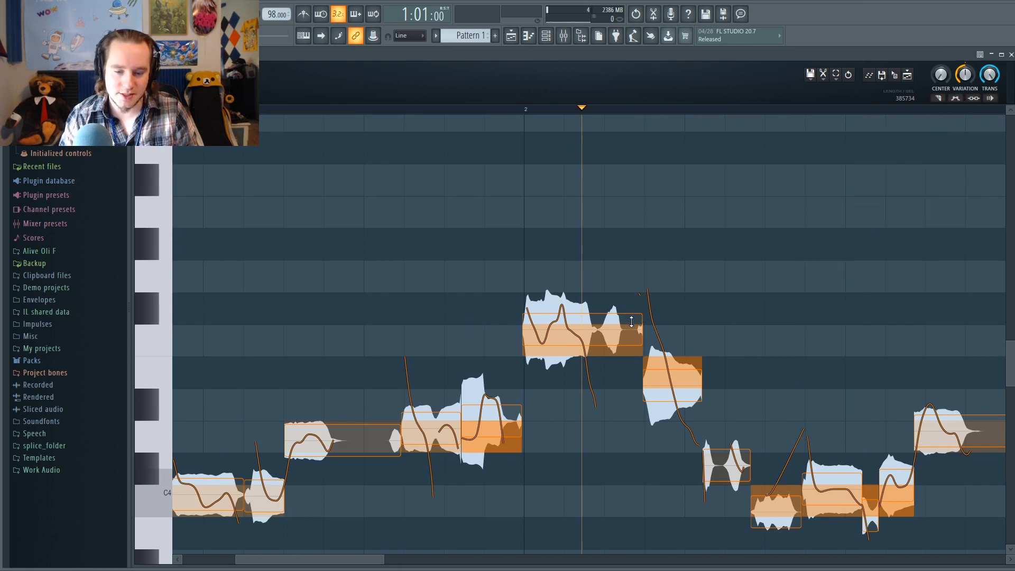
- Try moving the boundary between the two adjoining C4 notes before bar 2 slightly later, listen to it, and undo the change
scroll(631, 322, "up", 1)
scroll(587, 112, "up", 3)
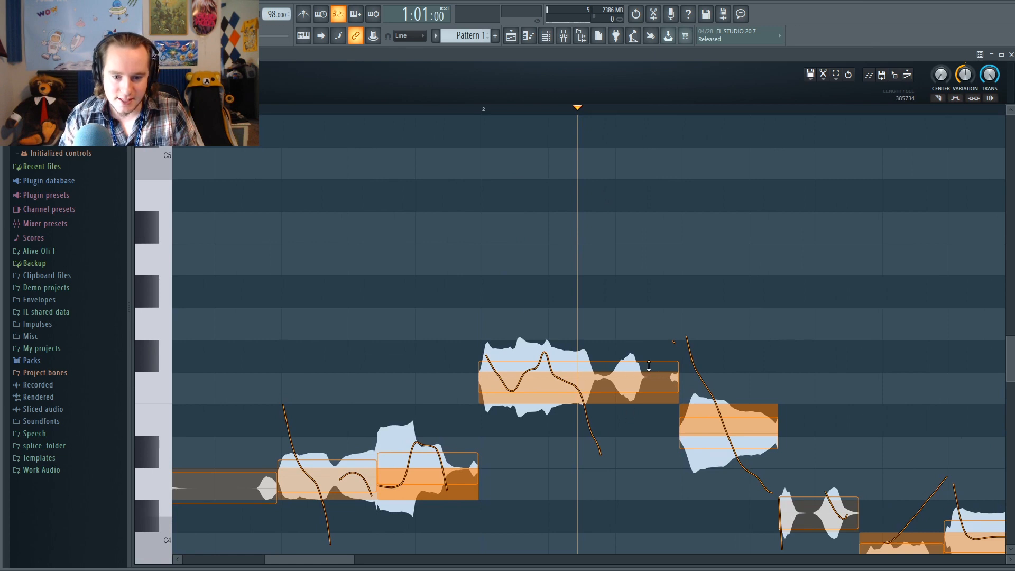
scroll(550, 112, "down", 3)
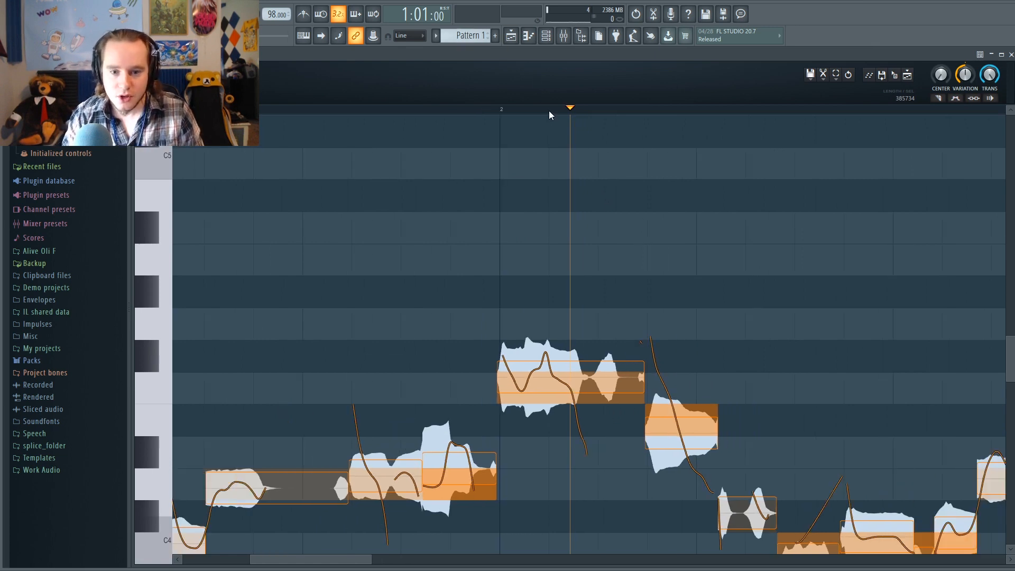
scroll(284, 114, "left", 3)
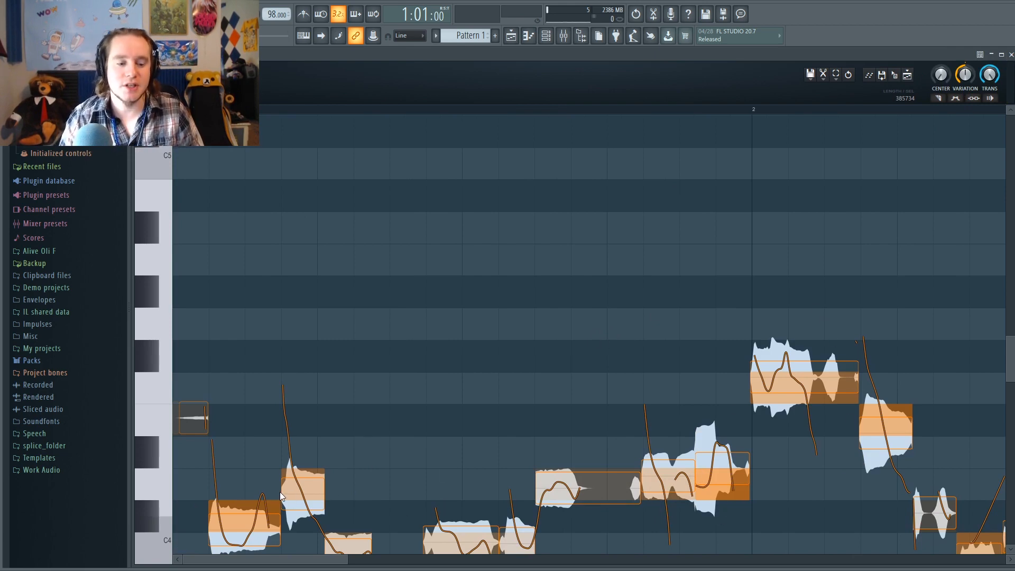
scroll(513, 509, "down", 1)
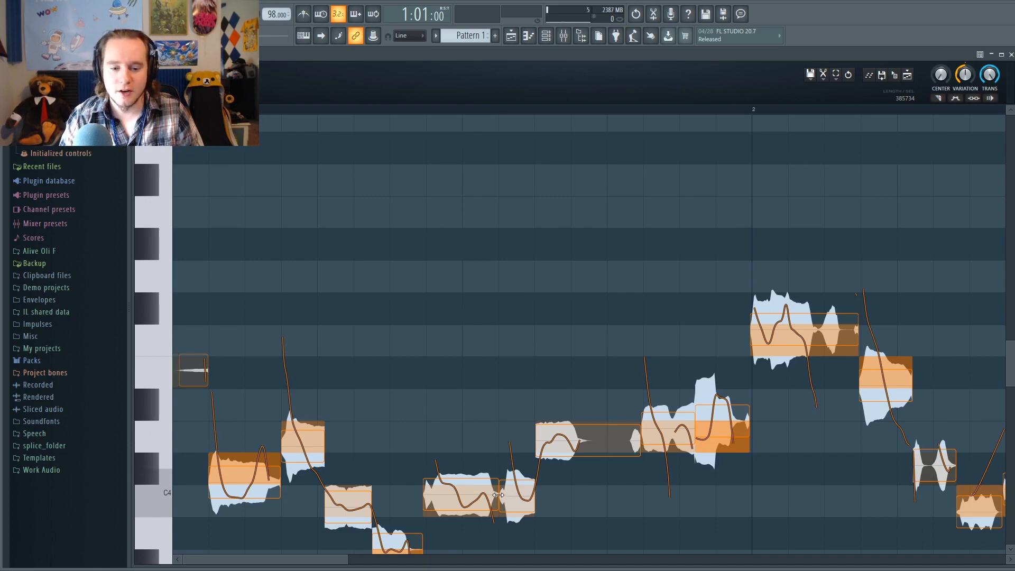
scroll(485, 416, "down", 2)
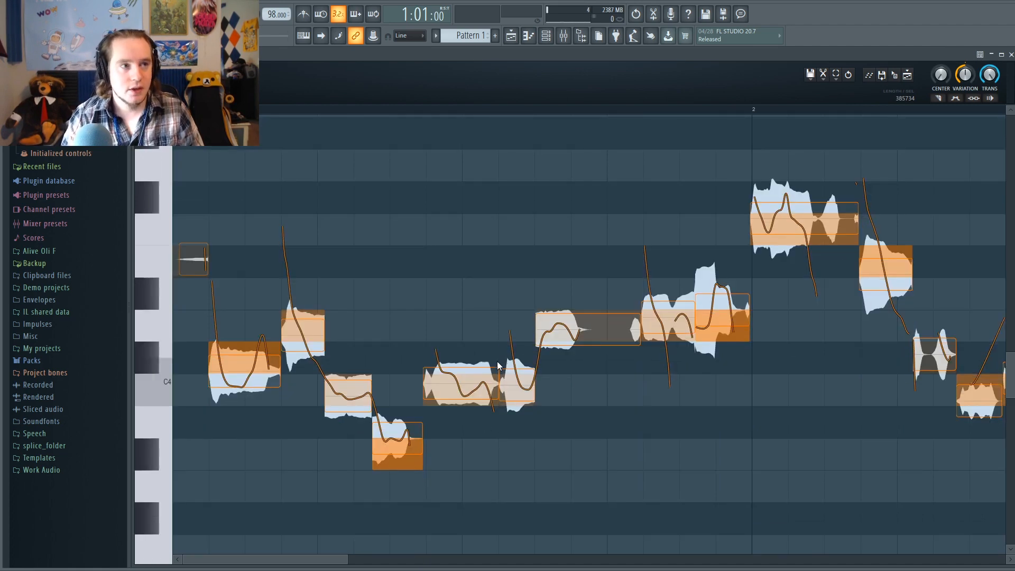
mouse_move(497, 382)
left_mouse_down()
mouse_move(483, 383)
mouse_move(504, 384)
left_mouse_up()
left_click(425, 113)
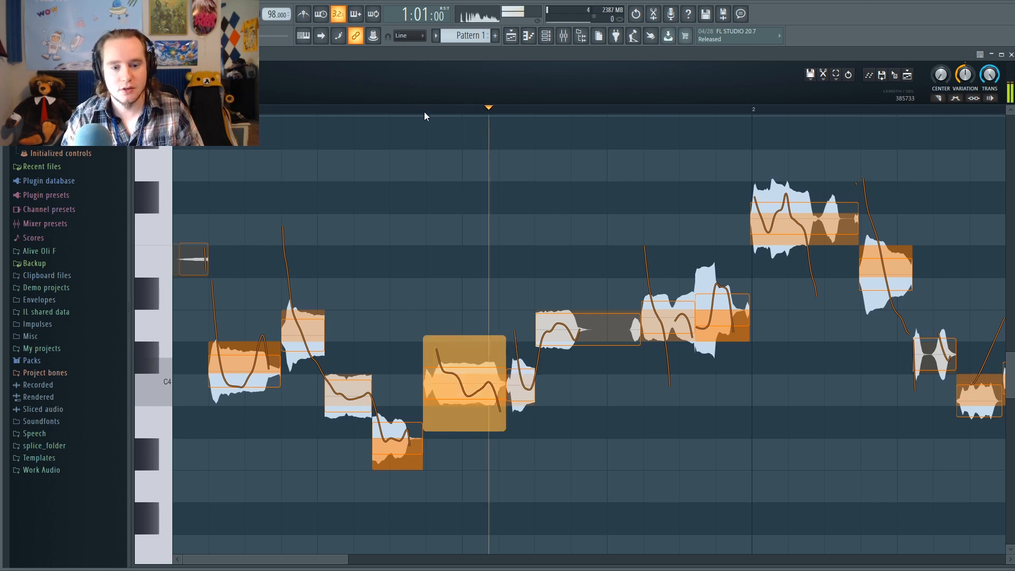
left_click(424, 112)
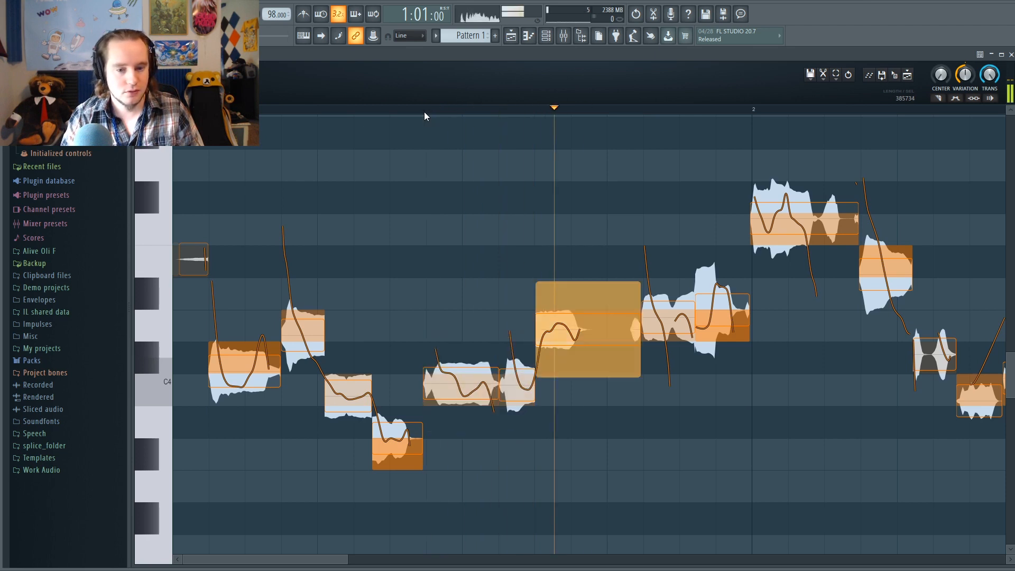
key("space")
- Try stretching the second C4 note back almost to the first one's start, play the passage, and undo the stretch
left_click_drag(500, 380, 429, 381)
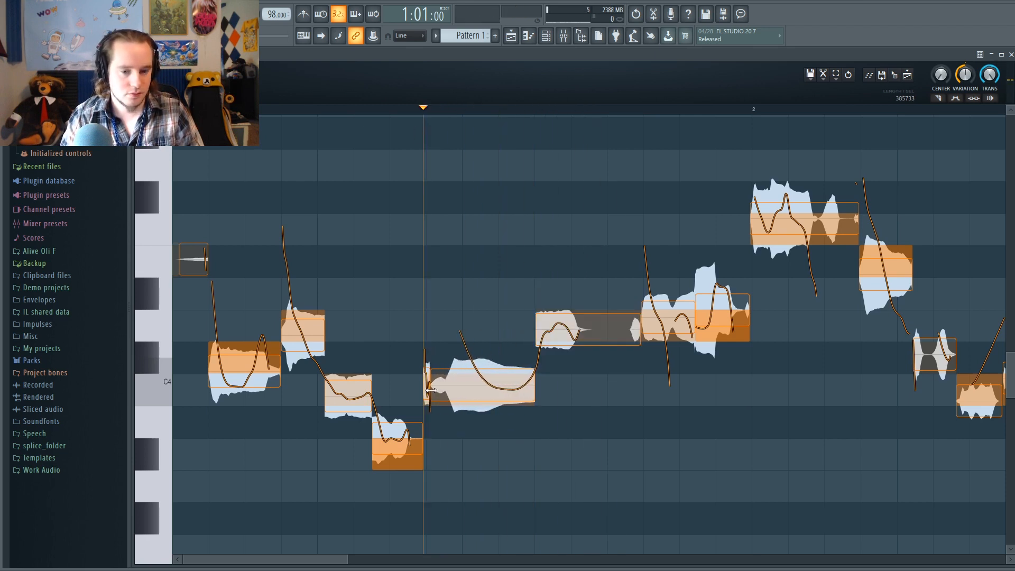
key("space")
key("space")
key("space")
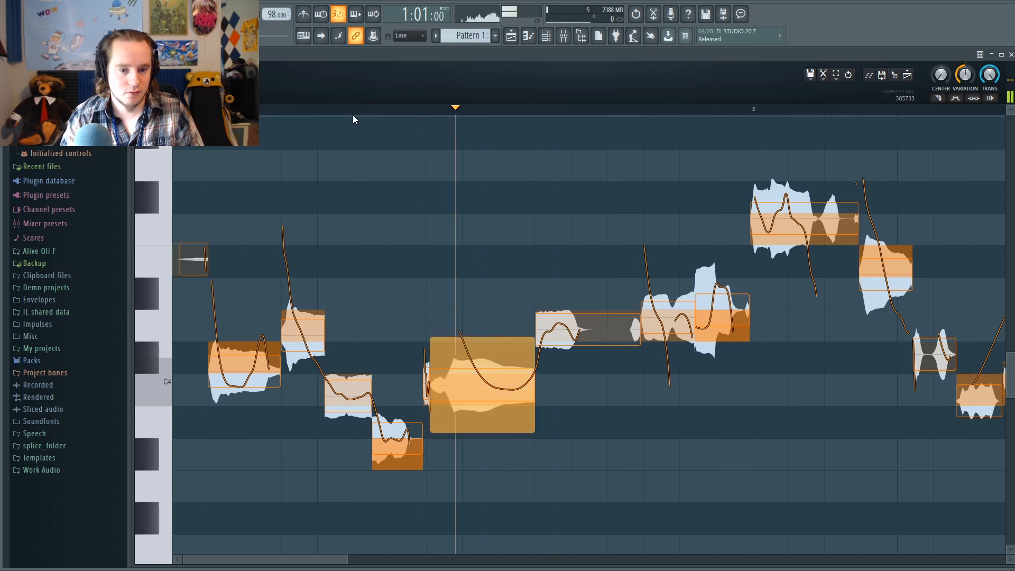
key("space")
left_click(294, 113)
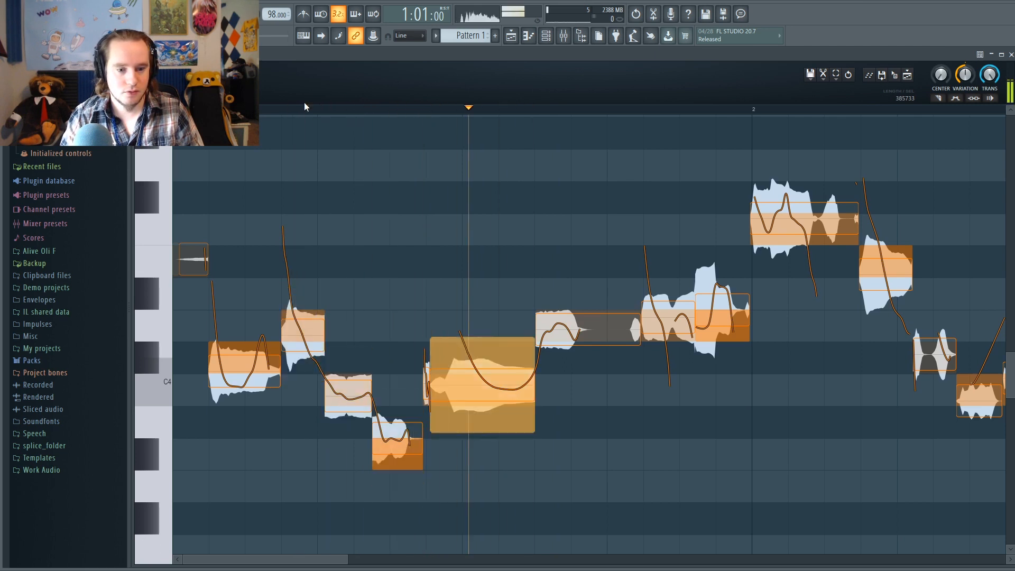
key("space")
key("ctrl+z")
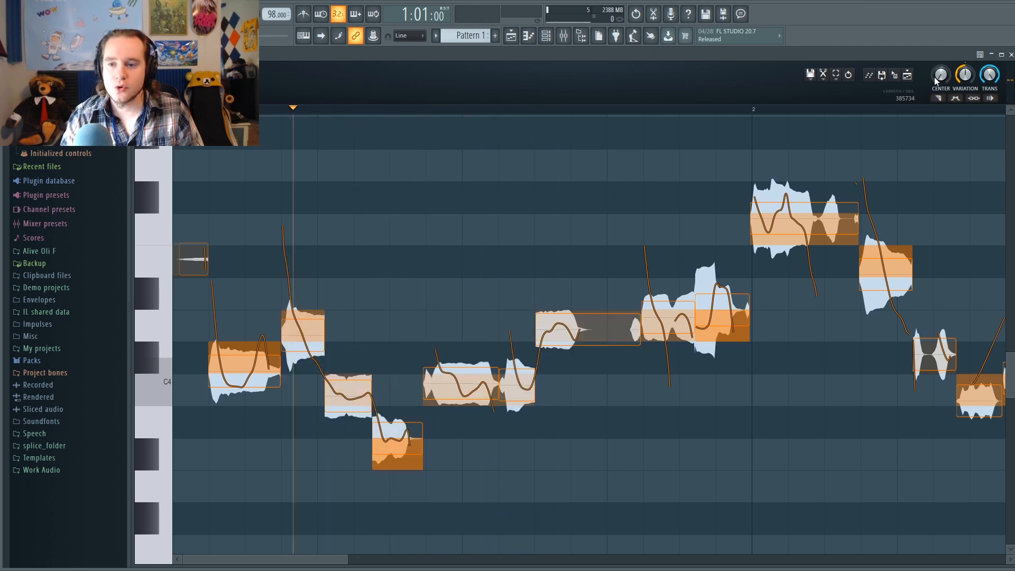
- Turn on the slice tool, try splitting the longer C4 note in half and raising its first part, and undo the edit
left_click(940, 98)
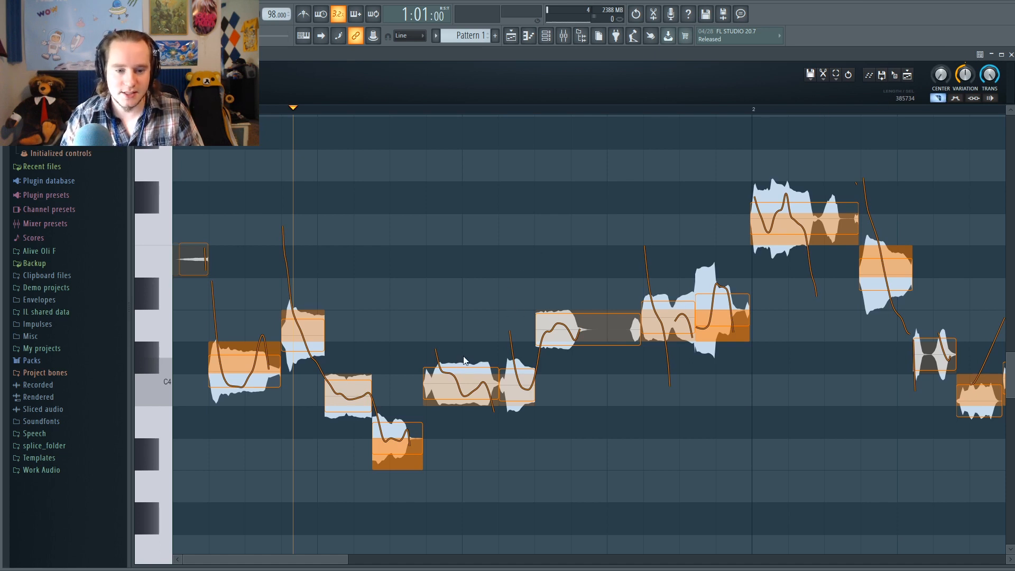
double_click(461, 378)
left_click_drag(449, 380, 450, 356)
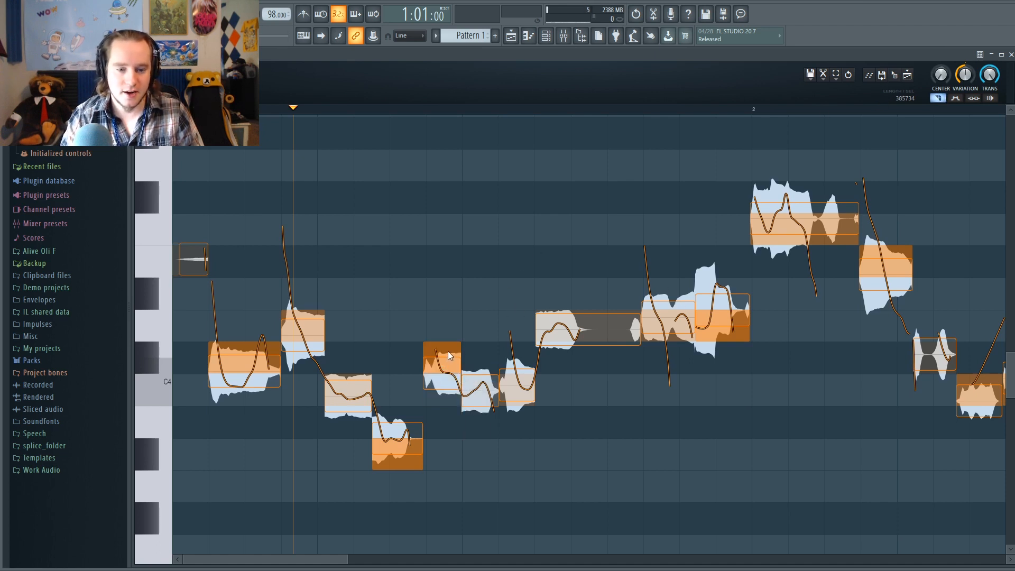
key("ctrl+z")
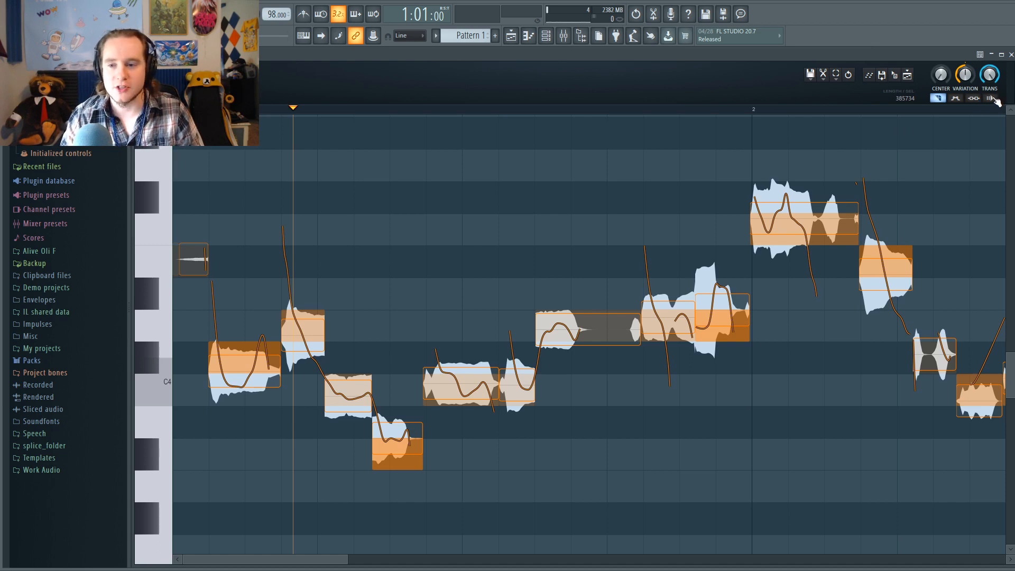
- Turn on scrolling with playback and play the vocal from bar 2
left_click(990, 99)
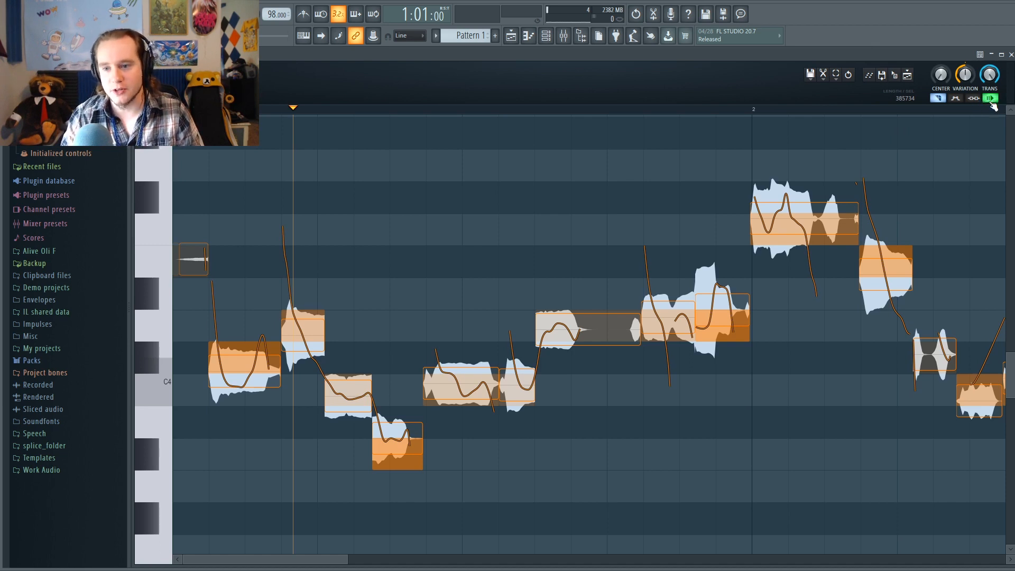
left_click(749, 111)
key("space")
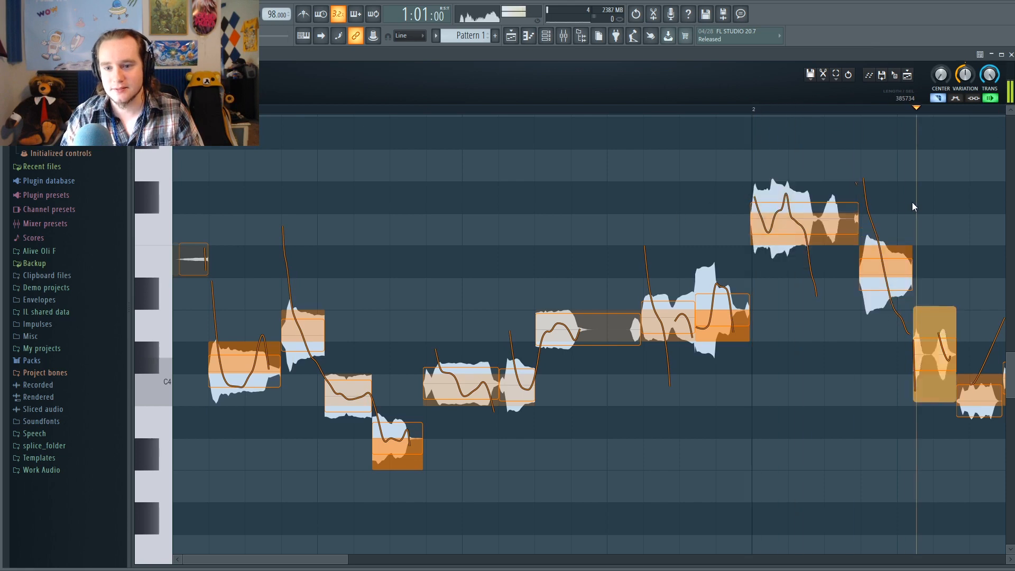
key("space")
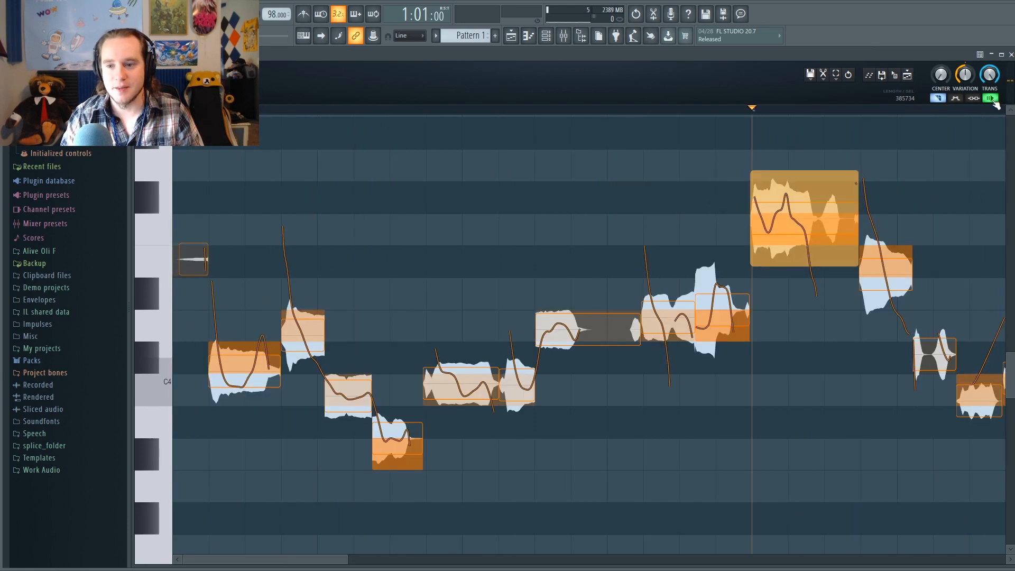
- Play the vocal from bar 2 with the view held still, and stop it
key("space")
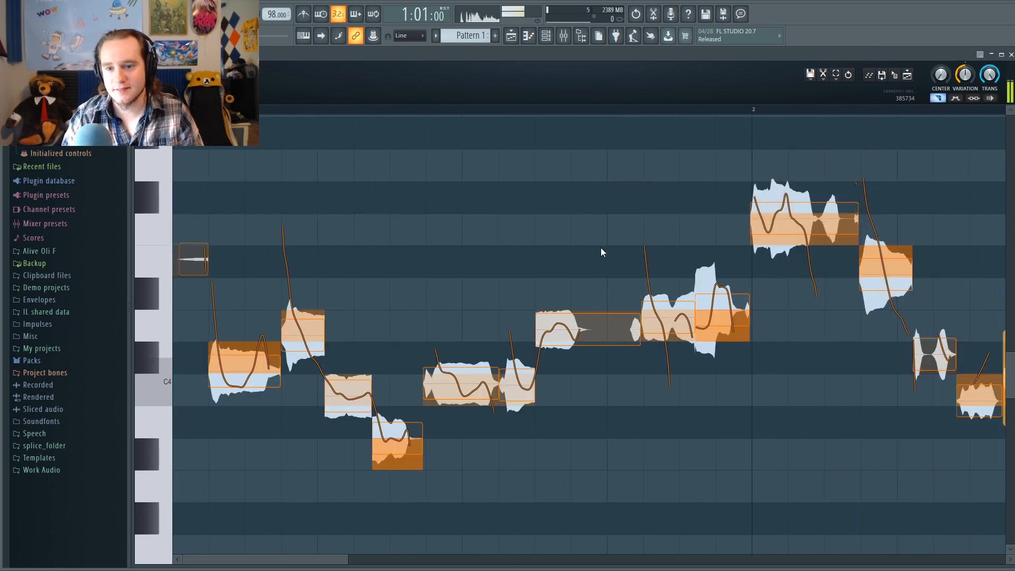
key("space")
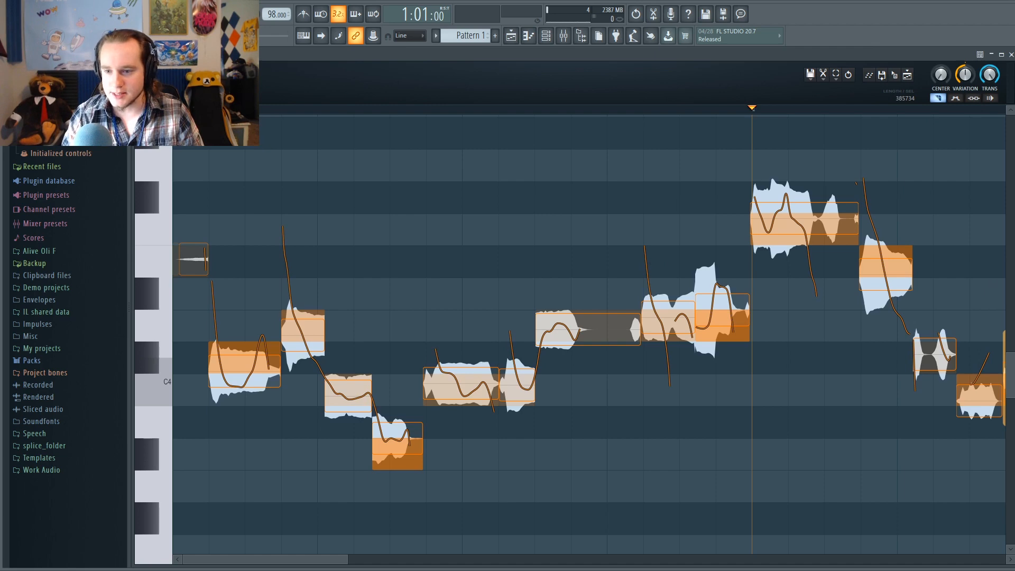
double_click(1011, 353)
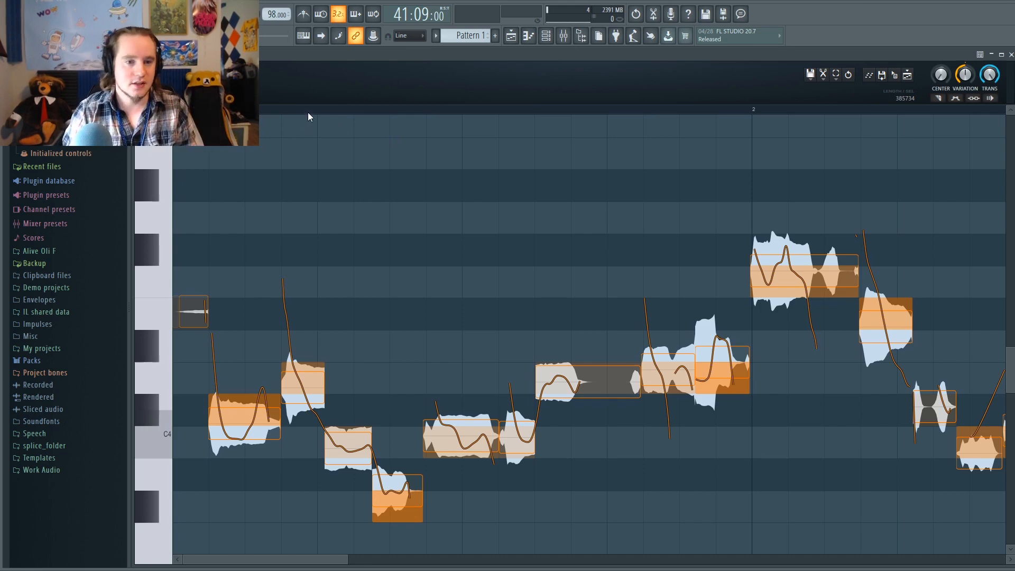
- Turn pitch centering up to maximum for the whole vocal clip and enable advanced edit mode
scroll(308, 112, "down", 3)
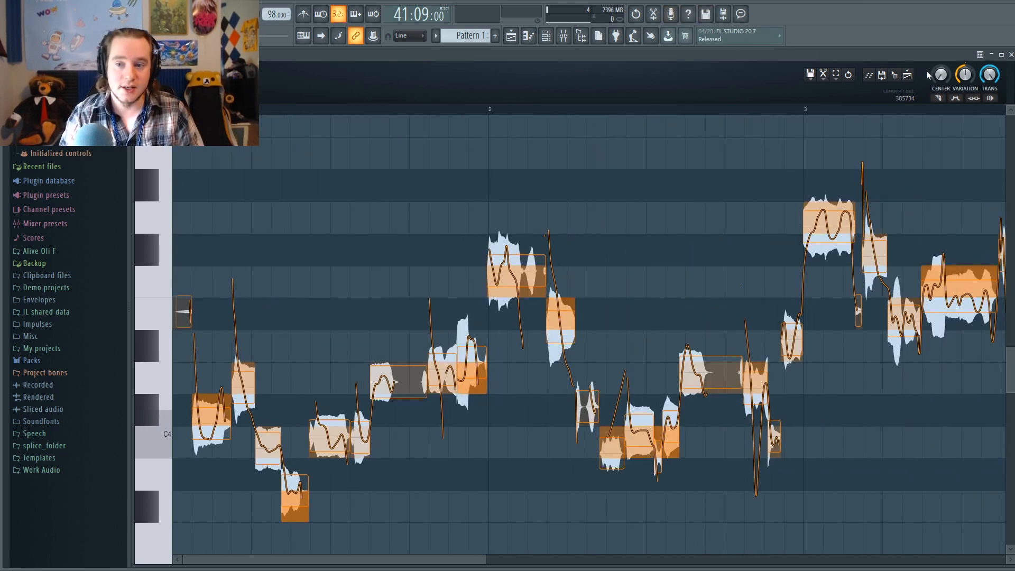
left_click_drag(941, 74, 941, 53)
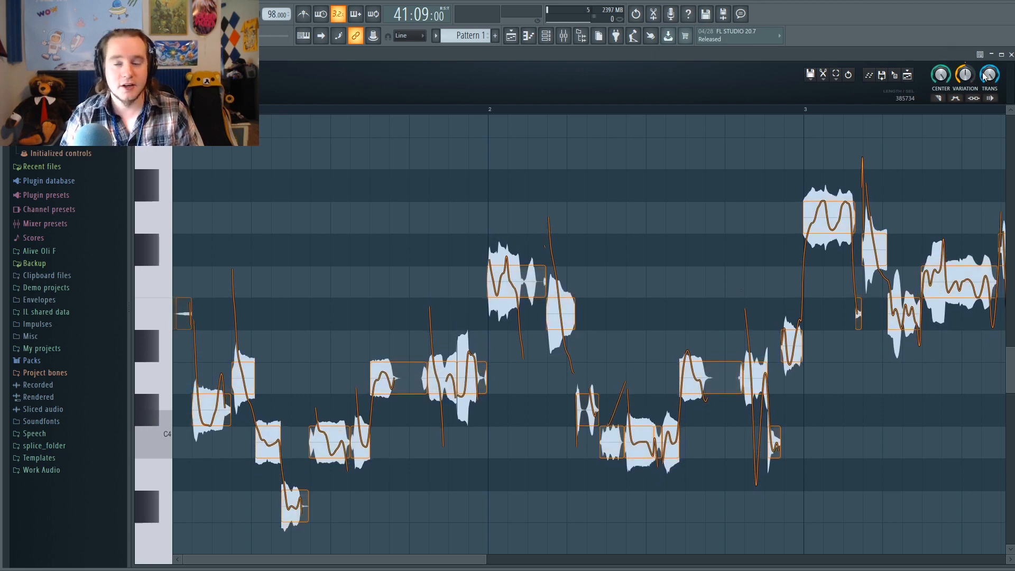
left_click(957, 100)
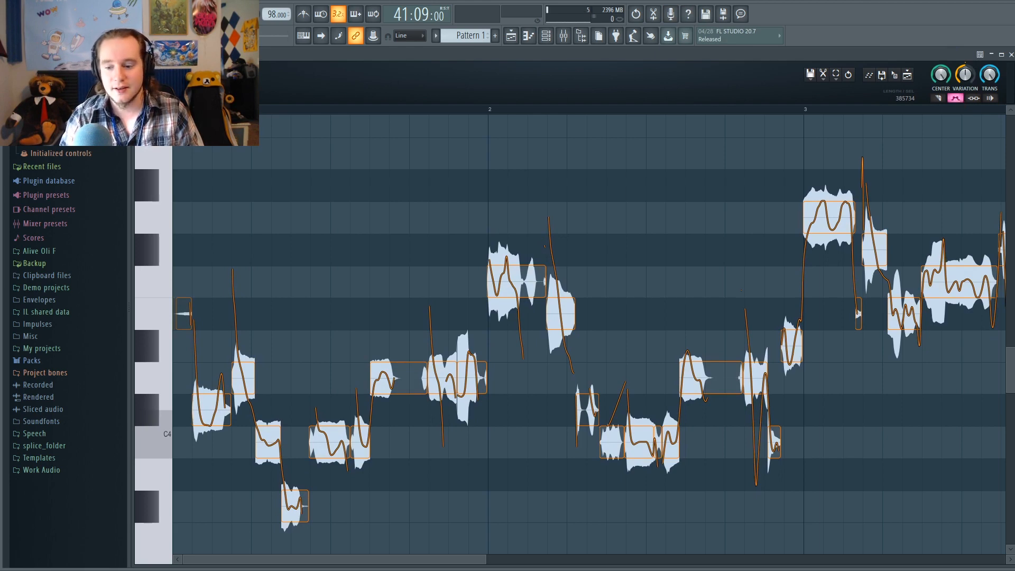
left_click_drag(1013, 561, 1010, 564)
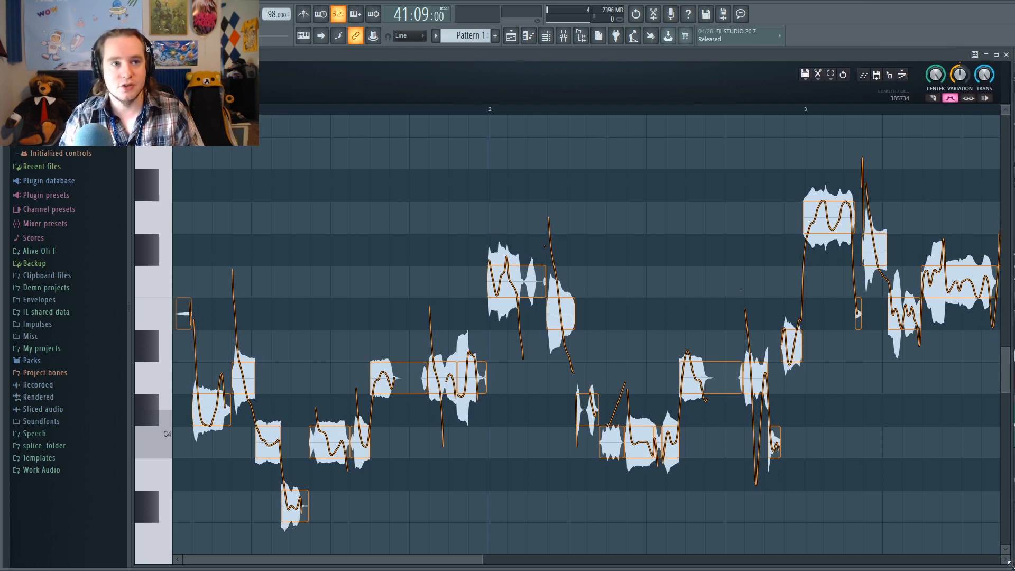
scroll(163, 317, "up", 2)
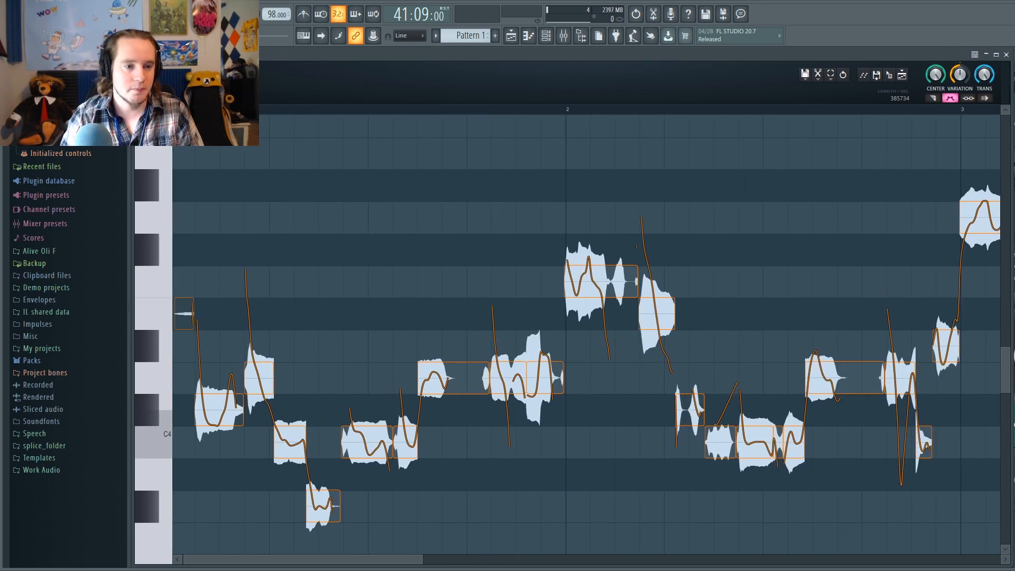
- Lower the short first note one semitone from E4 to D#4 and play the phrase
key("space")
key("space")
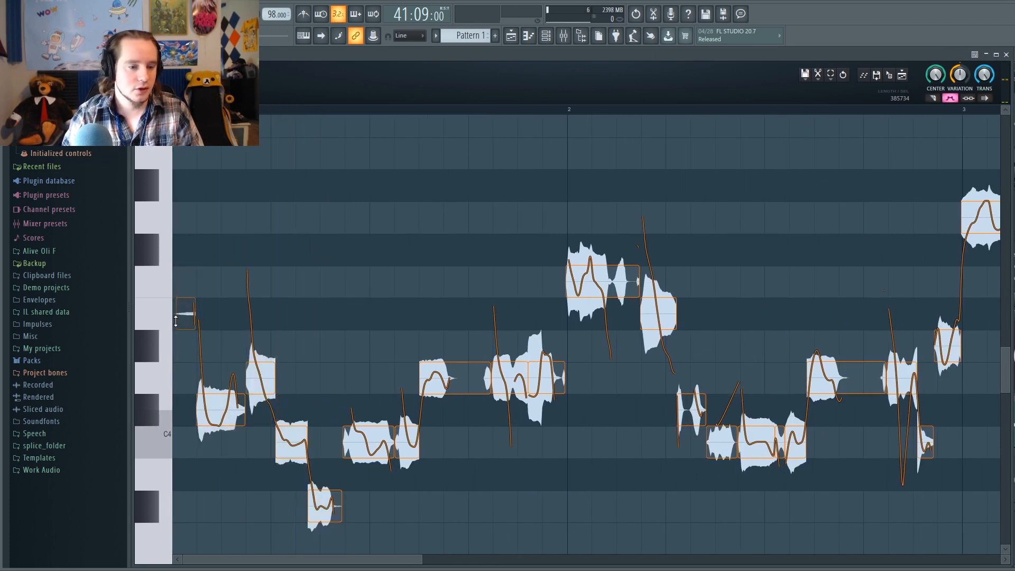
mouse_move(184, 312)
left_click_drag(184, 319, 176, 329)
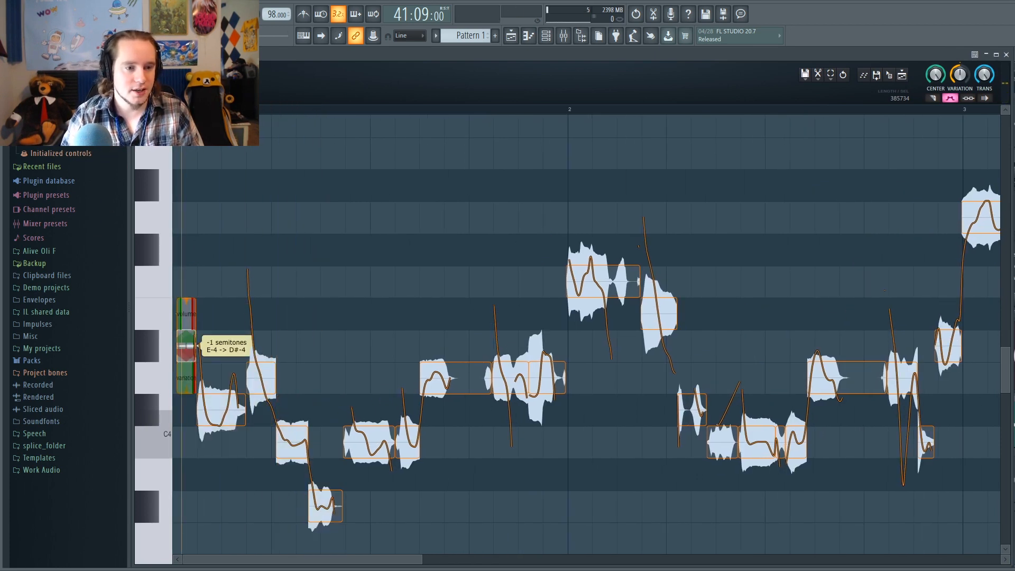
key("space")
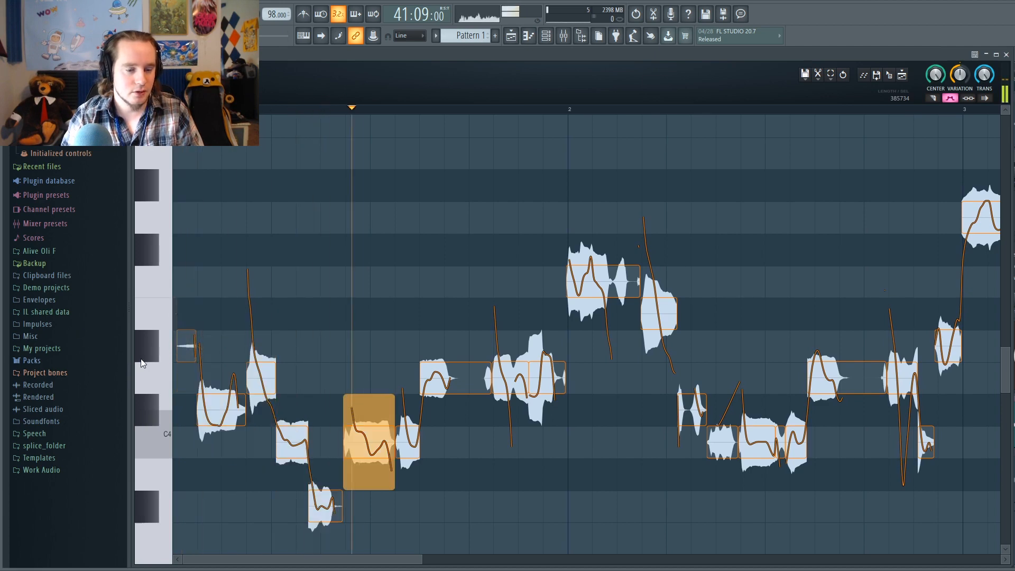
key("space")
- Try lowering the second note one semitone to C4 and nudging its fine pitch
mouse_move(214, 406)
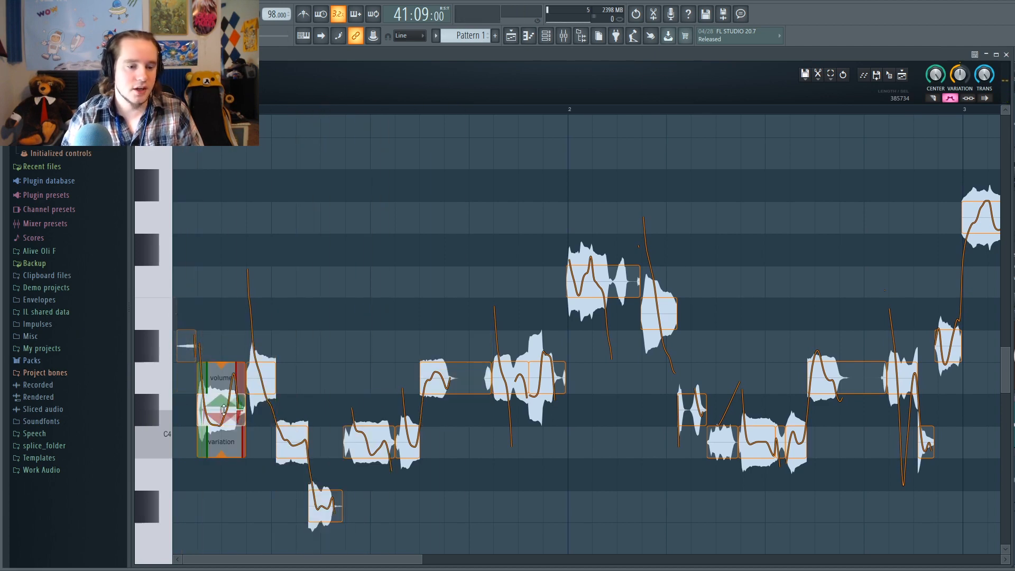
scroll(224, 409, "up", 5)
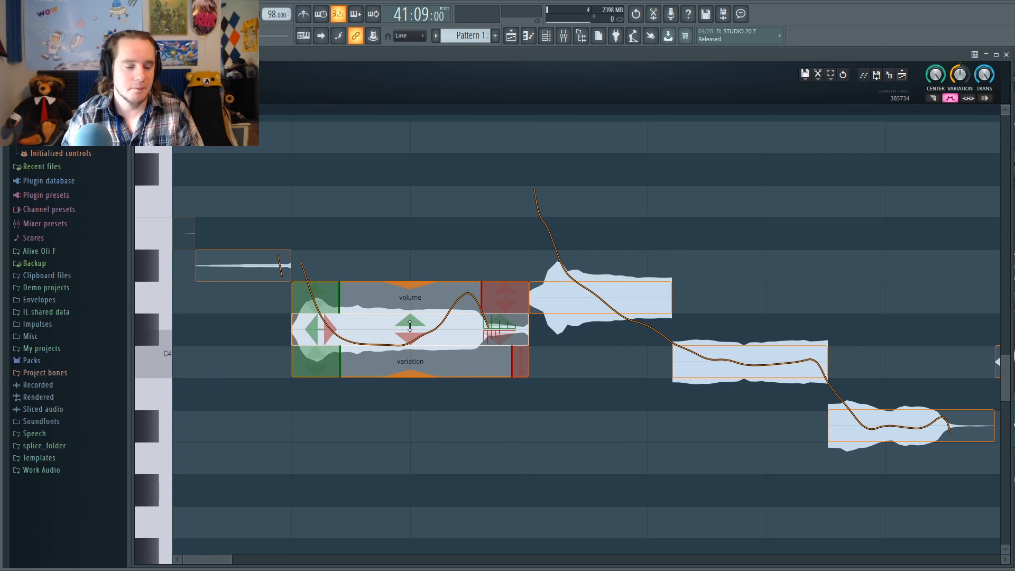
left_click_drag(410, 327, 405, 341)
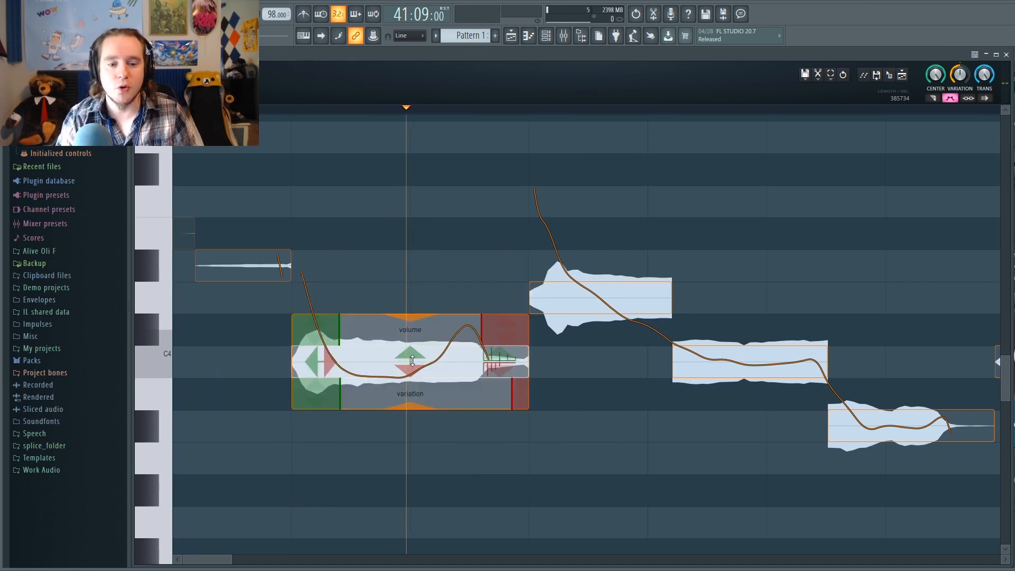
mouse_move(412, 359)
left_click_drag(412, 360, 408, 341)
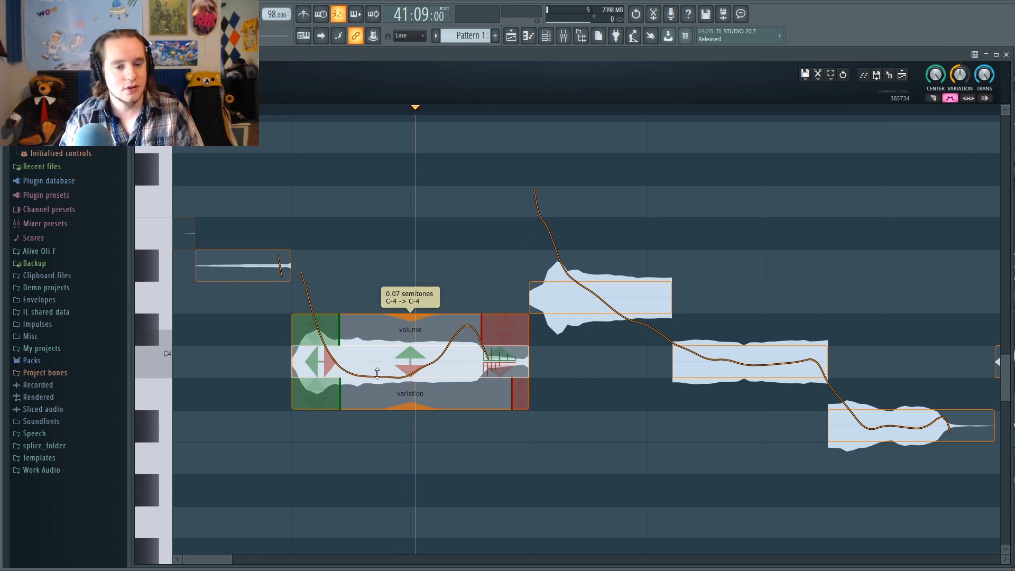
- Try different variation ramp-in and ramp-out lengths on the second note, and undo the ramp changes
left_click_drag(340, 396, 435, 390)
mouse_move(363, 399)
left_mouse_down()
mouse_move(363, 444)
mouse_move(358, 381)
mouse_move(358, 392)
left_mouse_up()
left_click_drag(433, 398, 343, 398)
left_click_drag(514, 390, 487, 387)
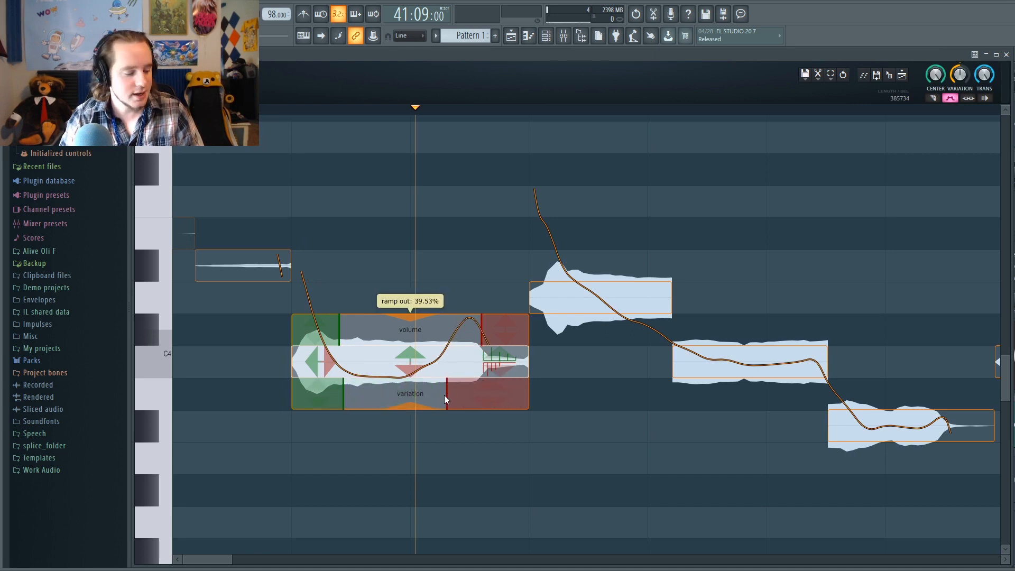
key("ctrl+z")
key("ctrl+z")
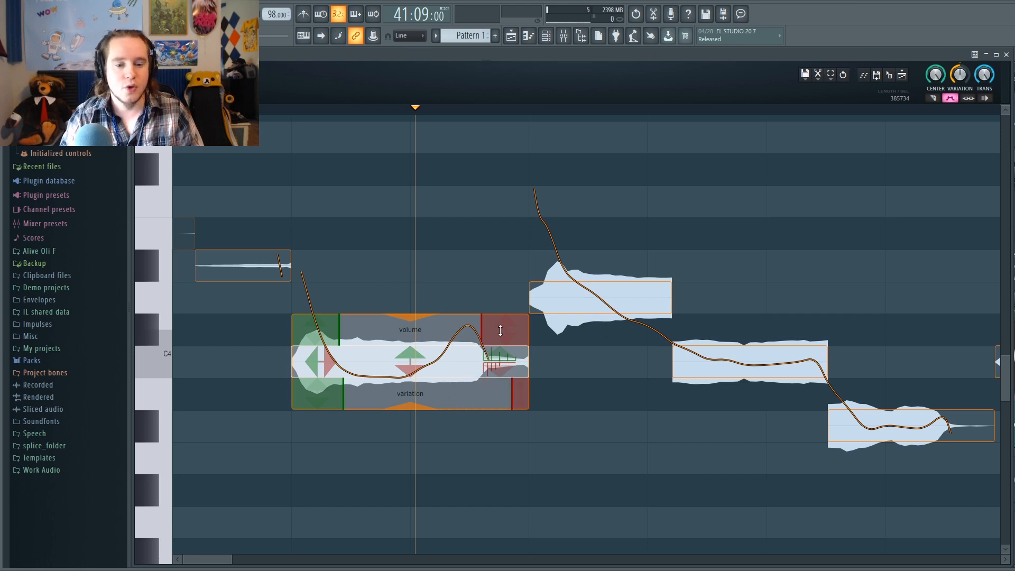
- Try adjusting the second note's fade-in gain and stretching its volume fade-out over most of the note, and undo the fade changes
mouse_move(318, 331)
left_mouse_down()
mouse_move(318, 349)
mouse_move(319, 315)
mouse_move(318, 338)
left_mouse_up()
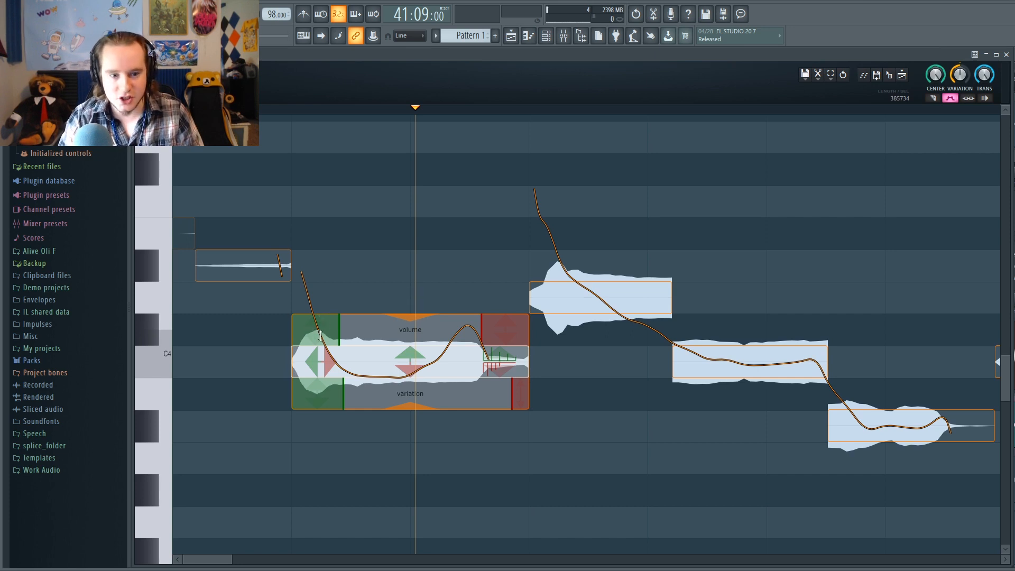
left_click_drag(501, 328, 370, 330)
left_click_drag(432, 324, 436, 324)
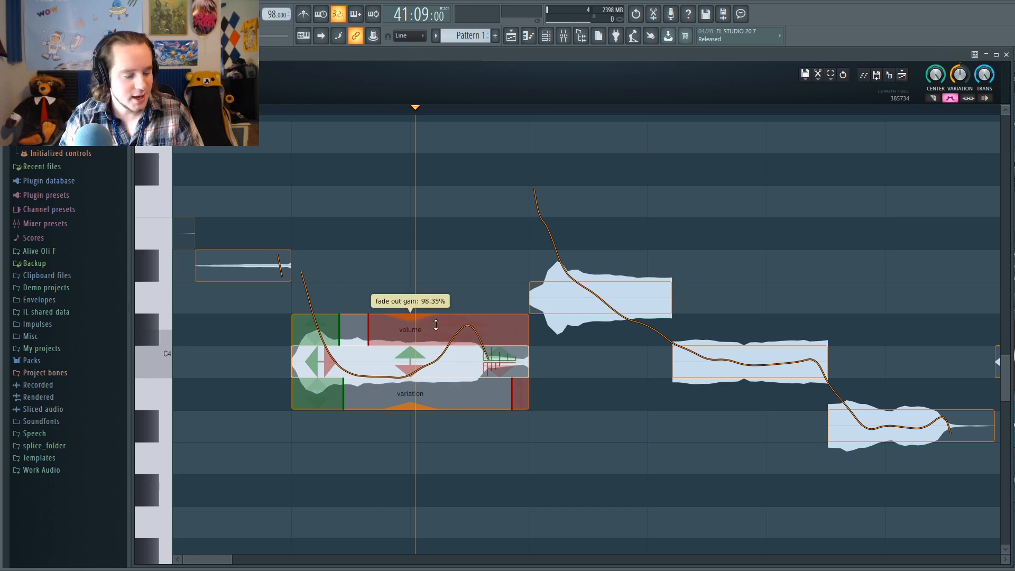
key("ctrl+z")
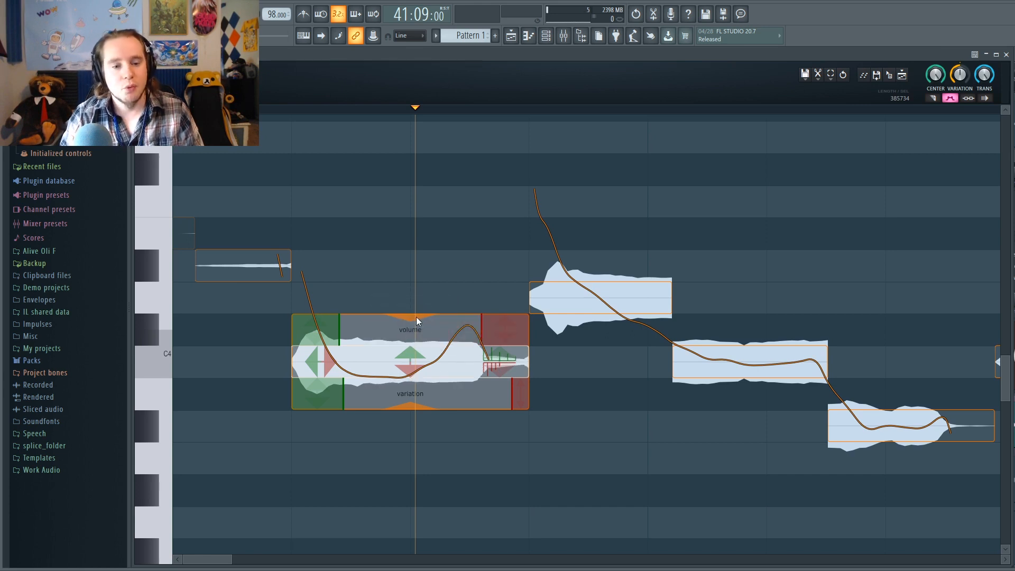
- Try out the second note's overall volume and pitch variation controls
left_click_drag(413, 316, 414, 312)
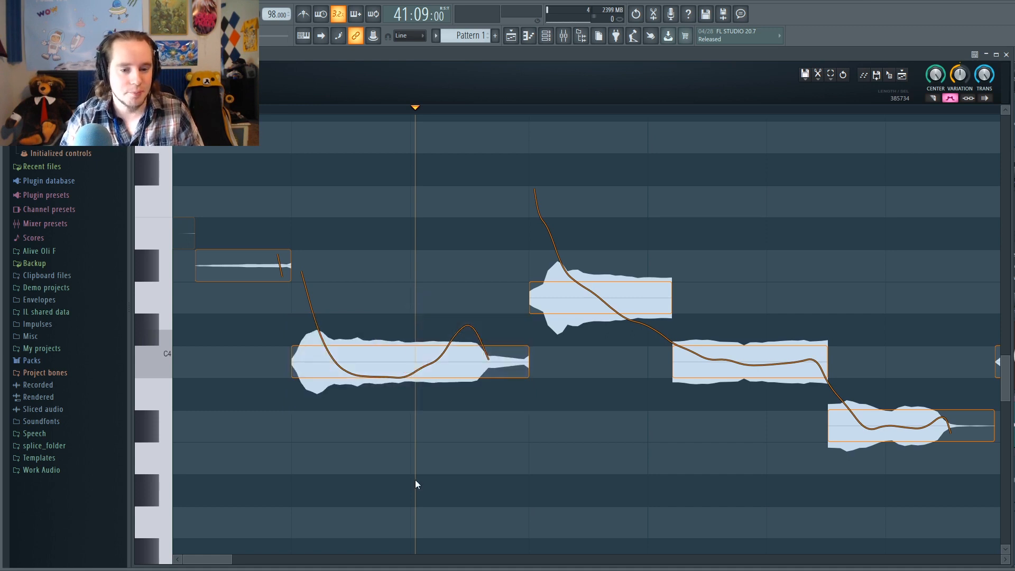
scroll(411, 289, "down", 1)
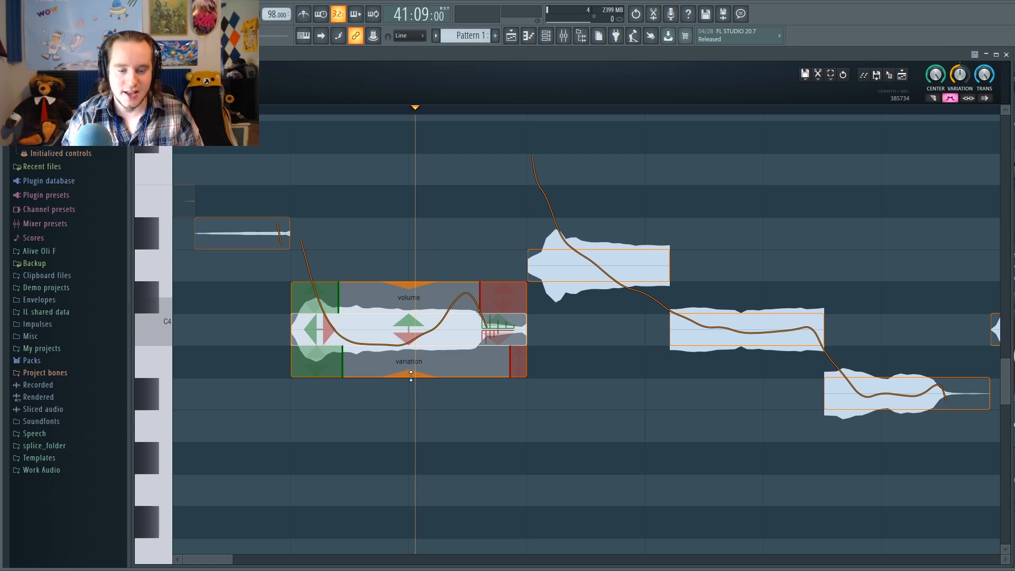
left_click_drag(411, 376, 413, 234)
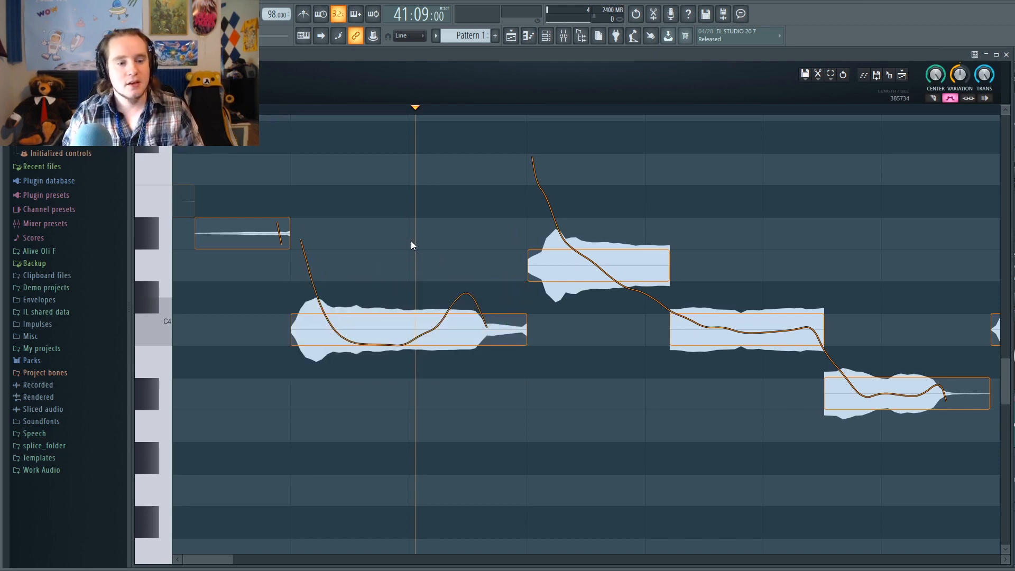
- Raise the second note one semitone to C#4 and play the phrase
key("shift+Up")
scroll(408, 108, "down", 1)
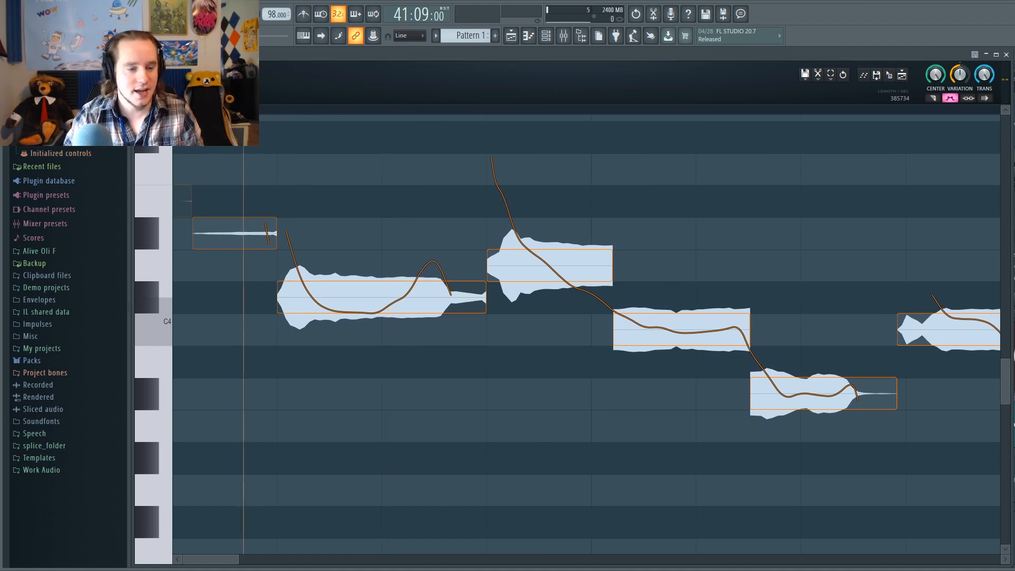
key("space")
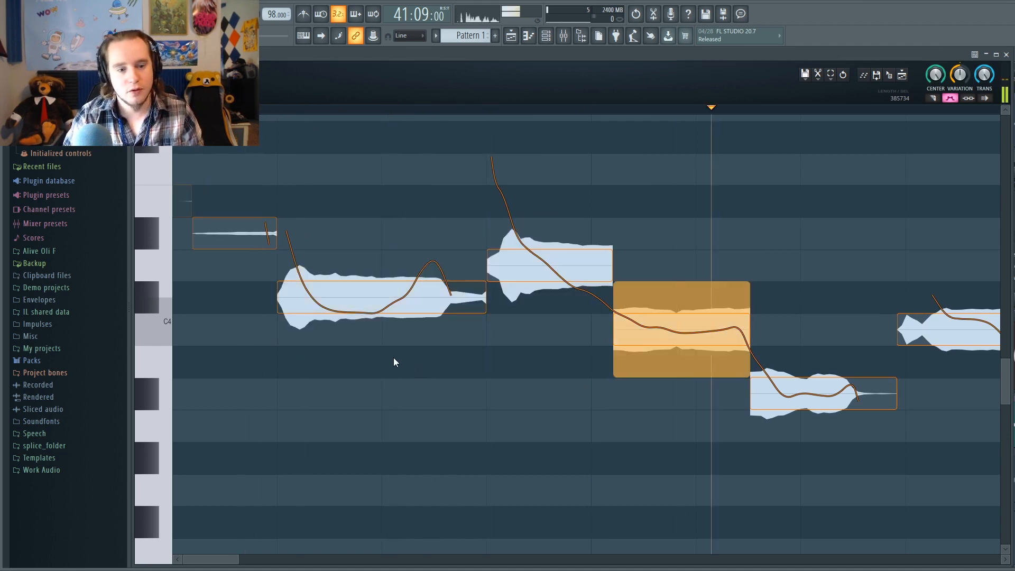
- Increase the C#4 note's pitch variation to beyond 134.59% and lengthen its variation ramp-out slightly
mouse_move(375, 297)
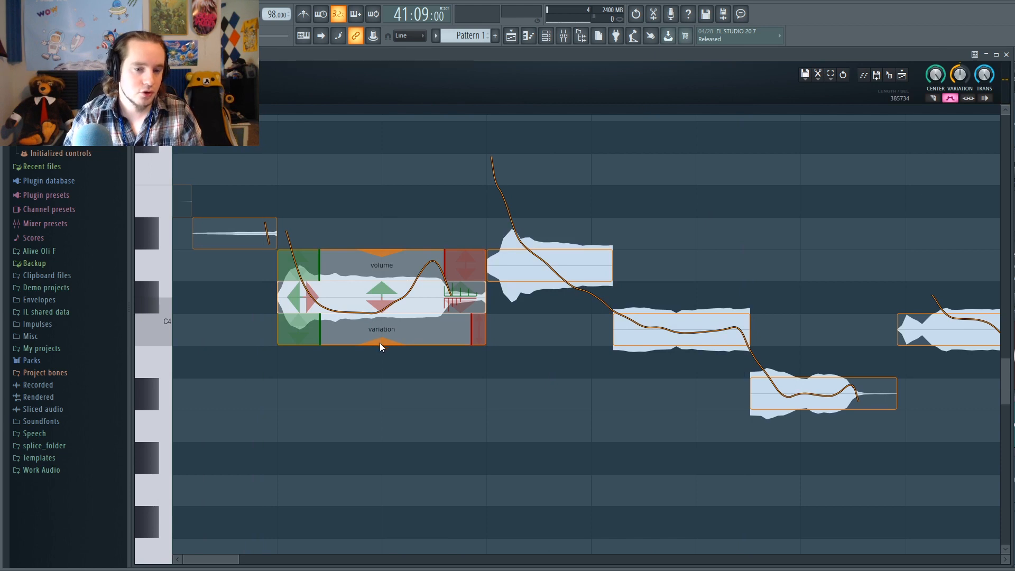
left_click_drag(383, 345, 386, 390)
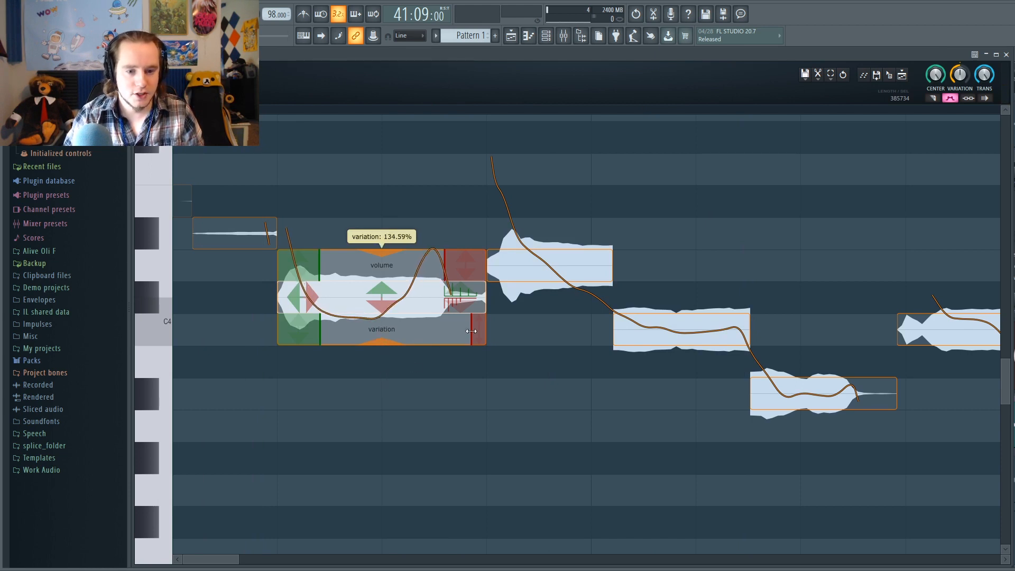
left_click_drag(384, 345, 384, 376)
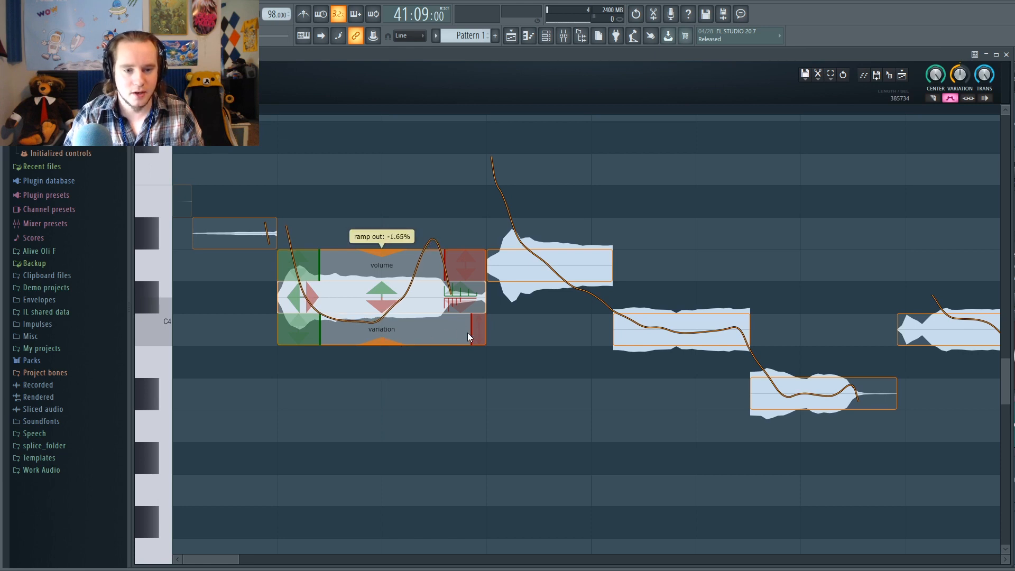
mouse_move(470, 333)
left_mouse_down()
mouse_move(437, 333)
mouse_move(465, 331)
mouse_move(451, 328)
left_mouse_up()
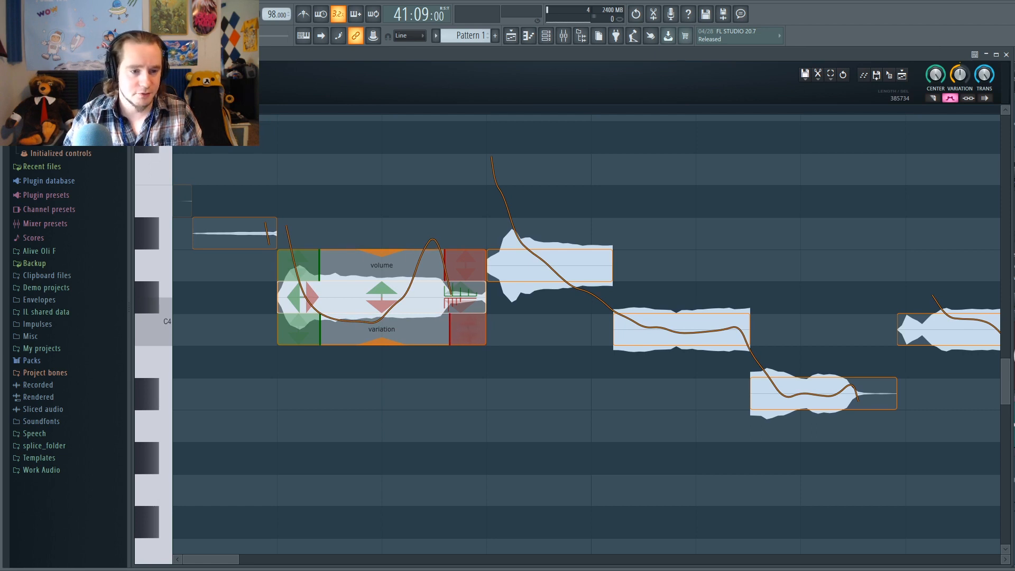
- Play the phrase with the exaggerated pitch variation and look over the neighbouring notes
key("space")
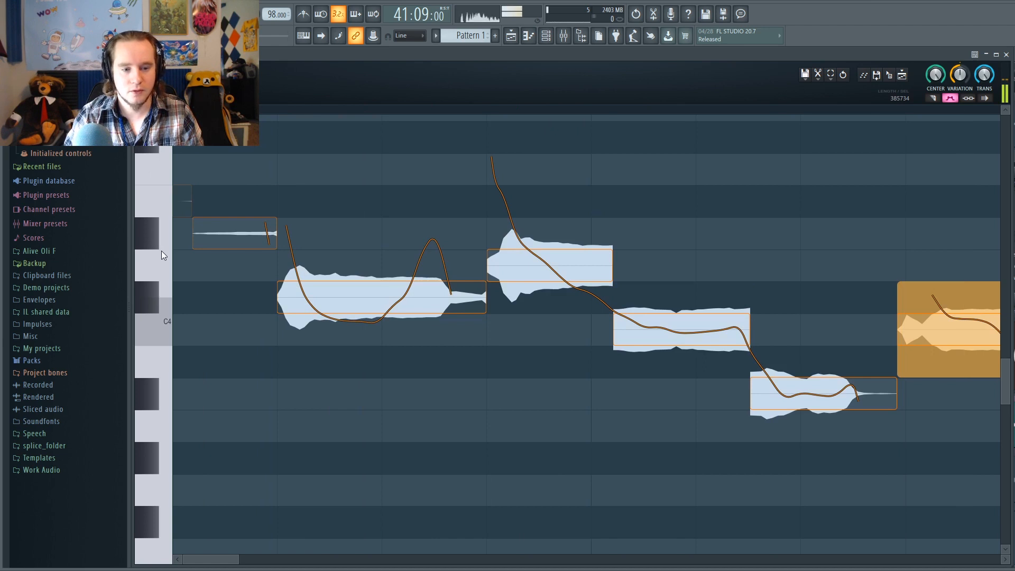
mouse_move(254, 254)
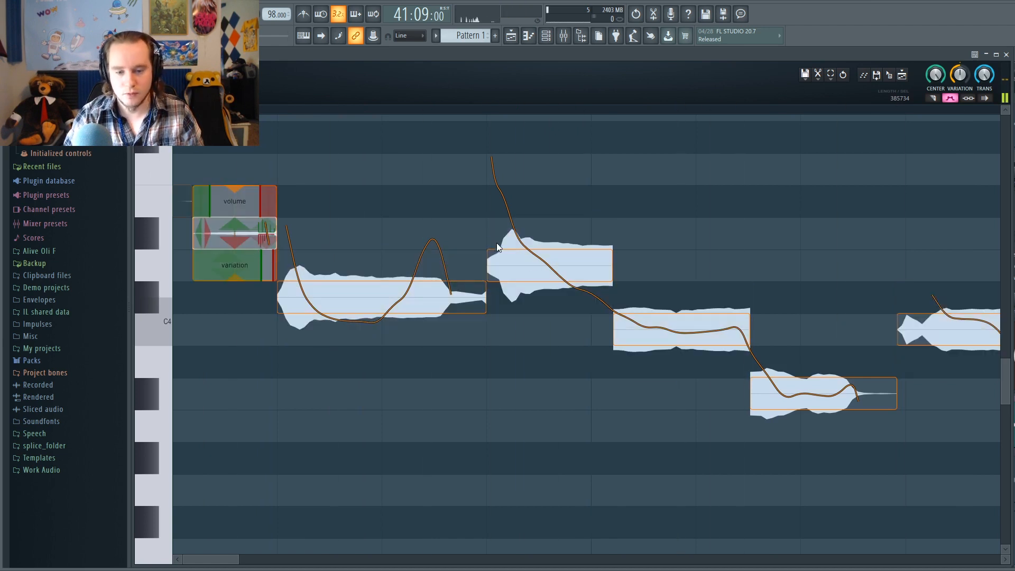
mouse_move(479, 212)
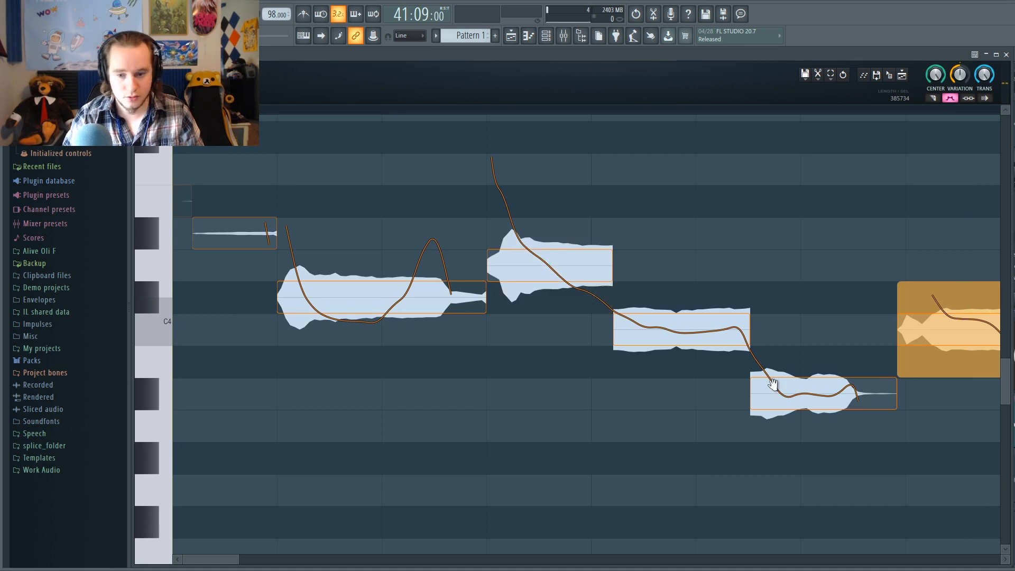
mouse_move(654, 327)
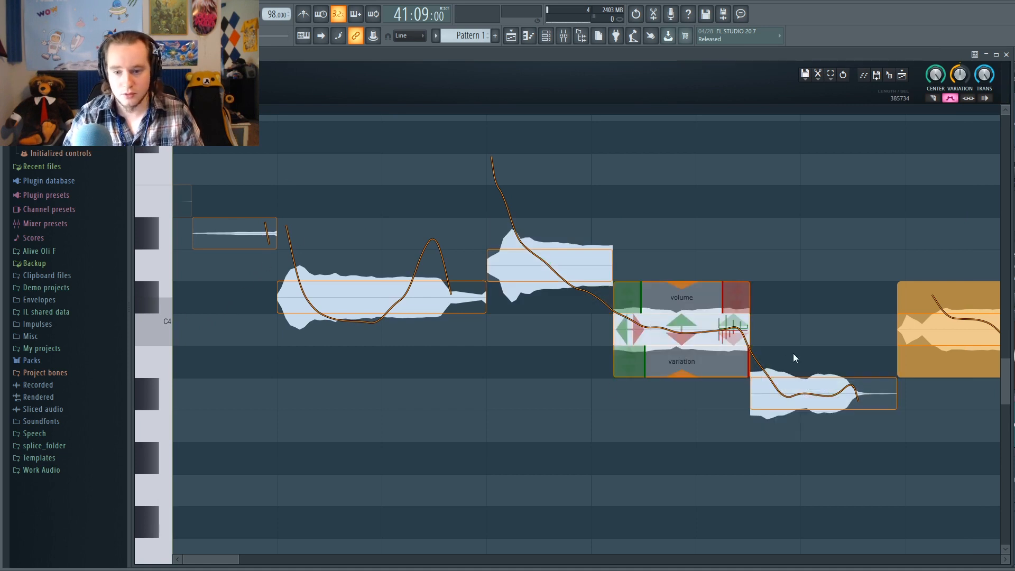
scroll(393, 112, "down", 2)
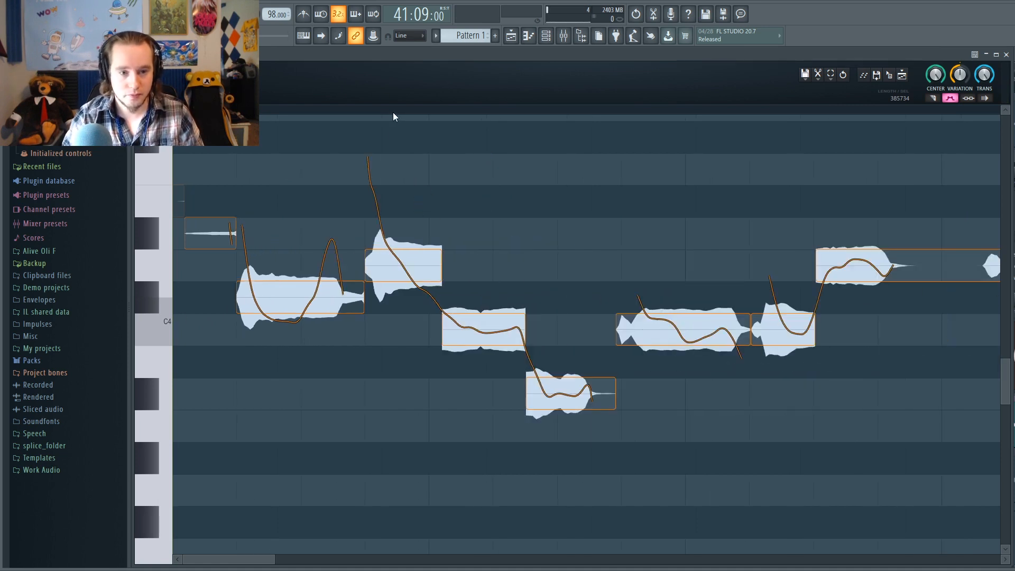
key("space")
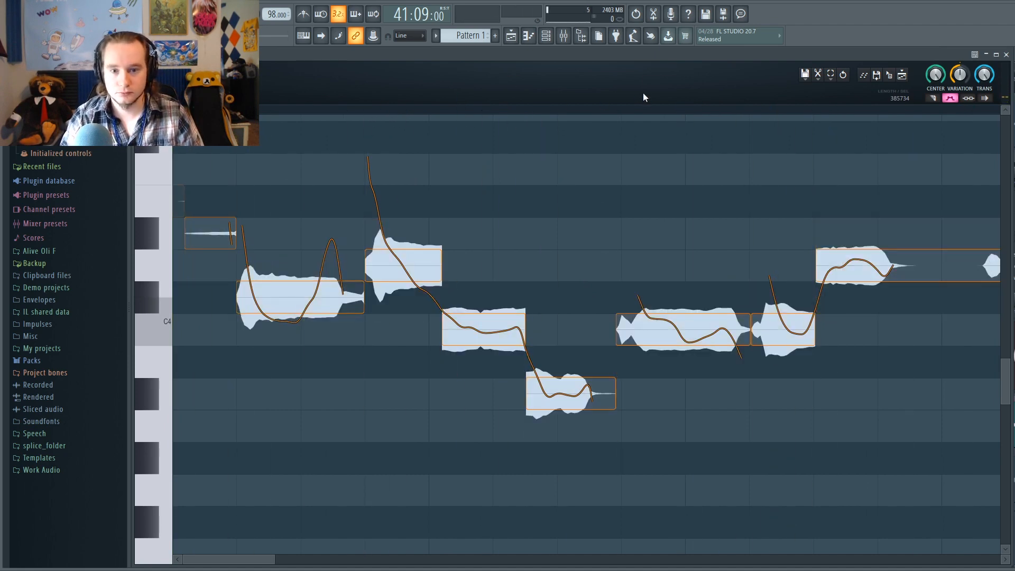
- Play the vocal phrases around bar 2 from different starting points and examine their notes' pitch curves
scroll(642, 106, "down", 2)
left_click_drag(662, 109, 738, 108)
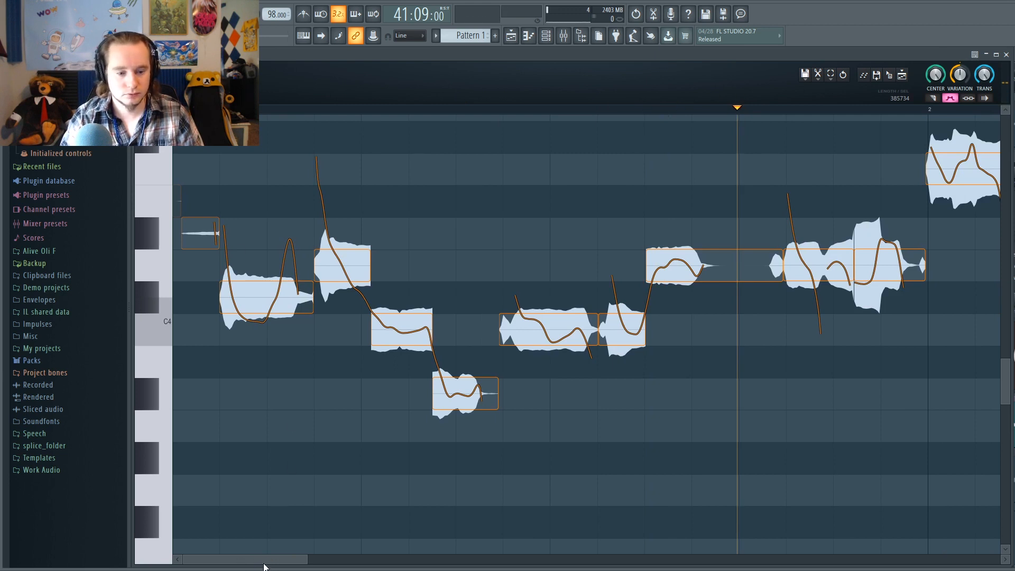
left_click_drag(264, 563, 335, 561)
key("space")
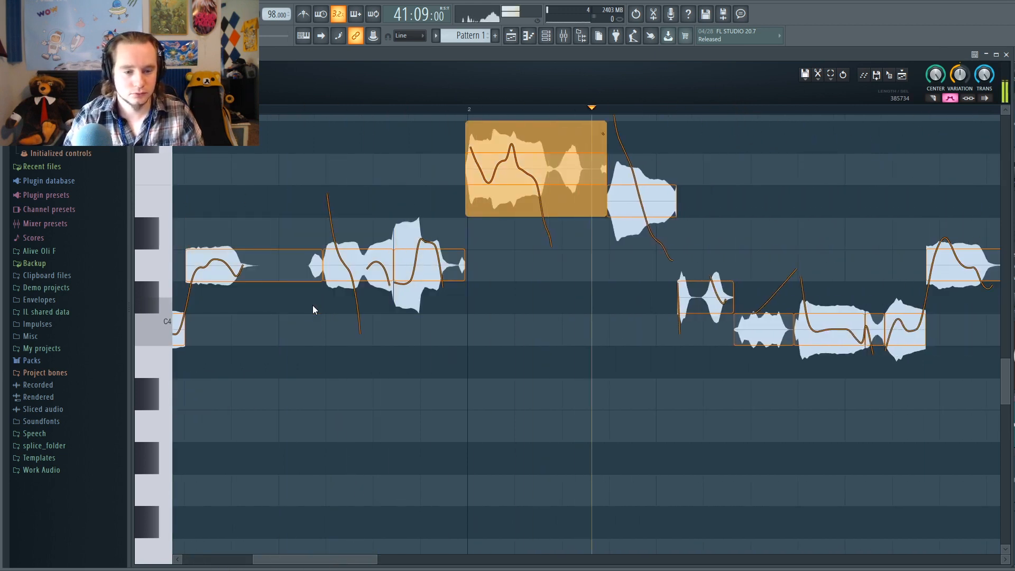
key("space")
left_click_drag(350, 562, 296, 564)
key("space")
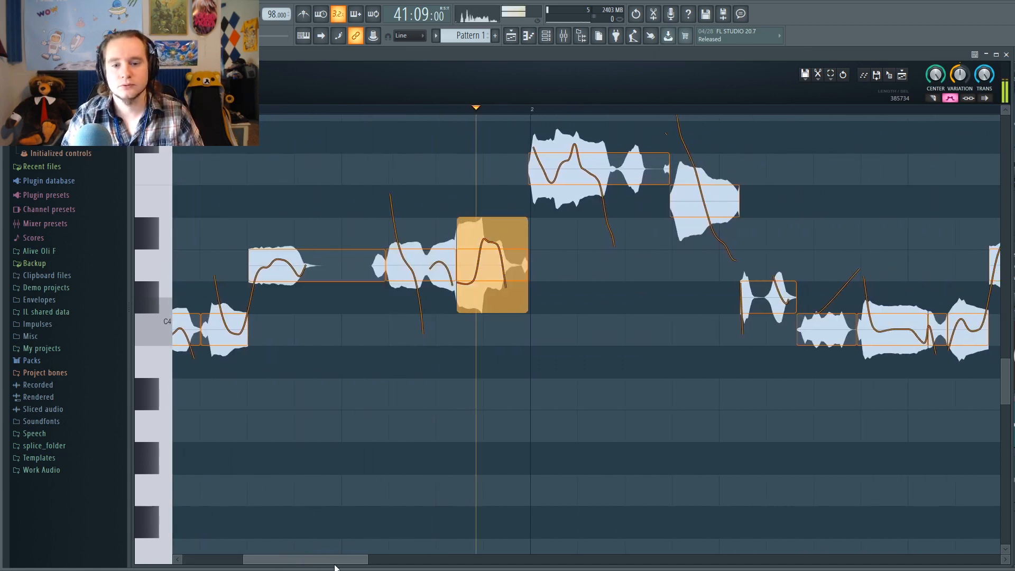
key("space")
scroll(421, 199, "up", 2)
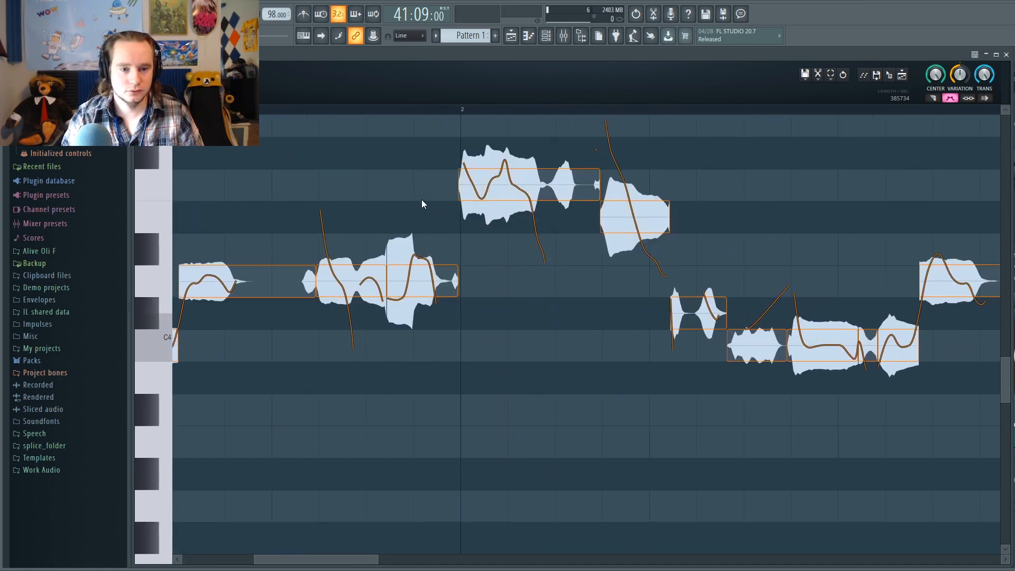
- Reduce the pitch variation of the high note at the start of bar 2 and play the phrase
mouse_move(527, 274)
left_click_drag(531, 280, 485, 205)
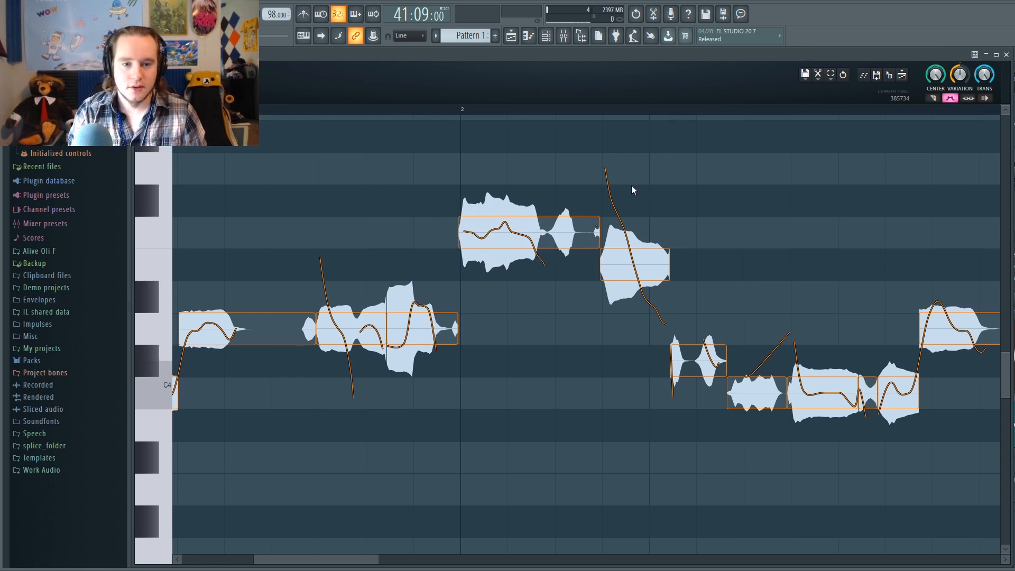
left_click(363, 108)
key("space")
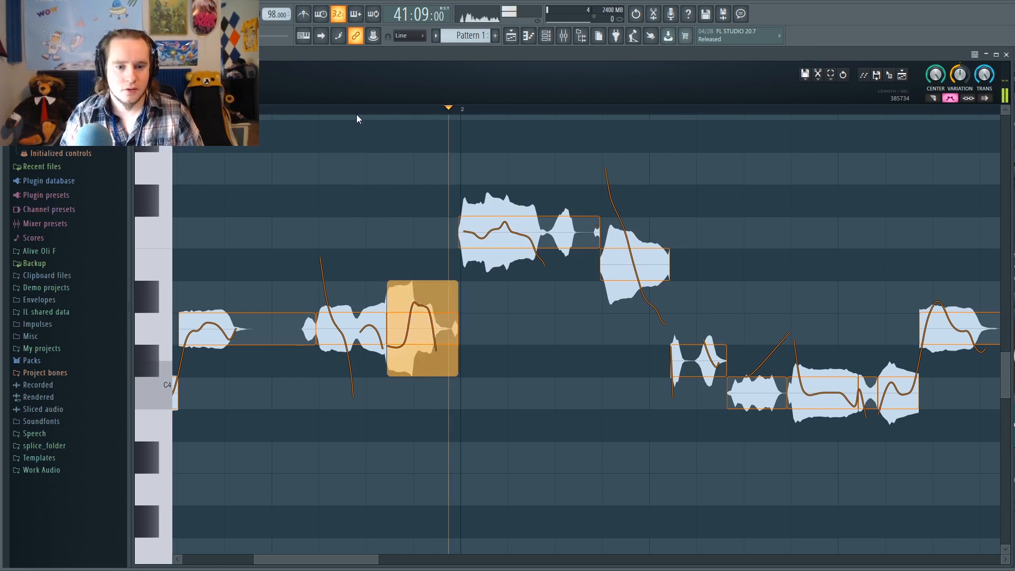
key("space")
- Set the pitch variation of the high note at the start of bar 2 to -18.18% and play the phrase
mouse_move(519, 238)
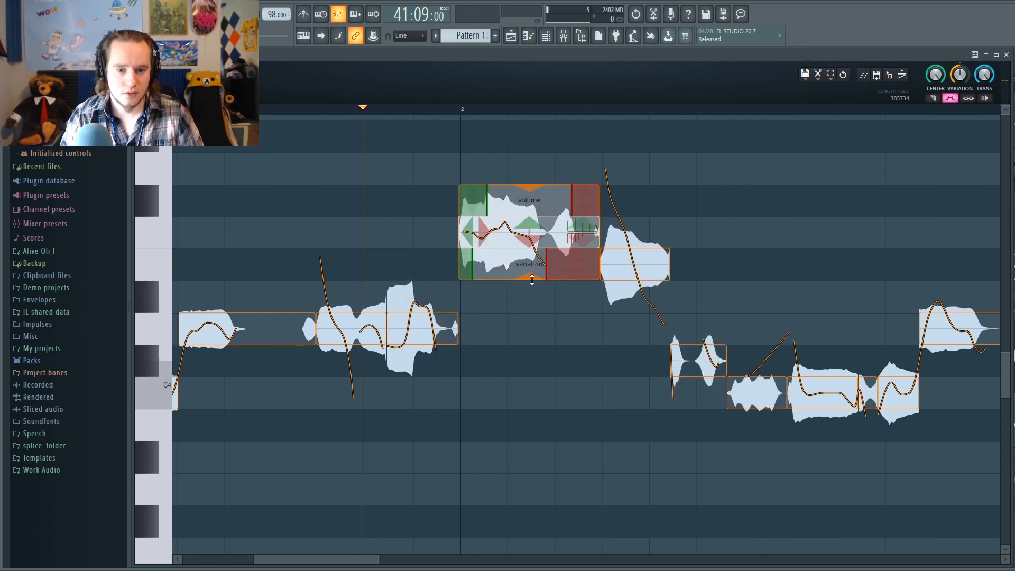
left_click_drag(531, 277, 529, 204)
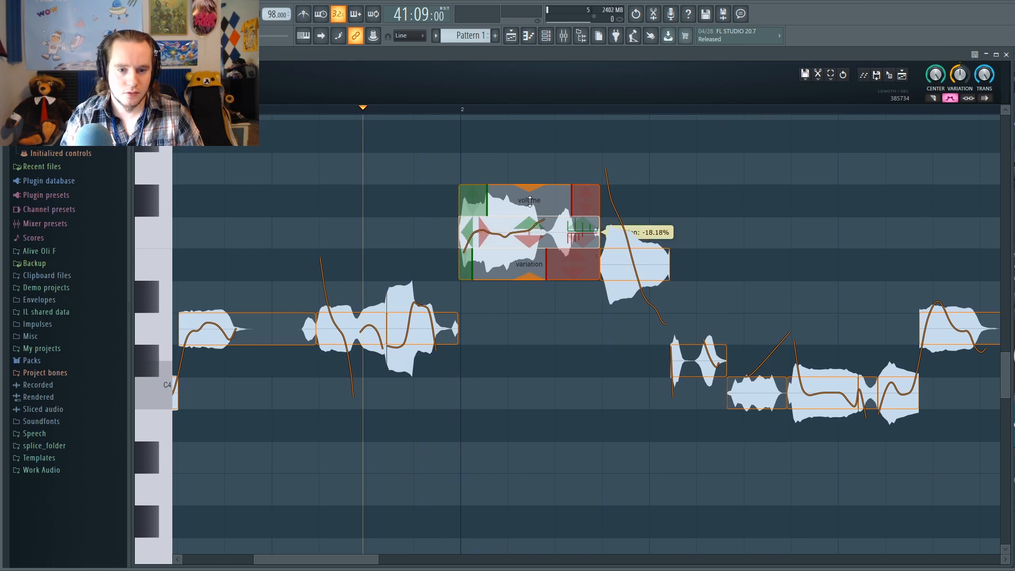
key("space")
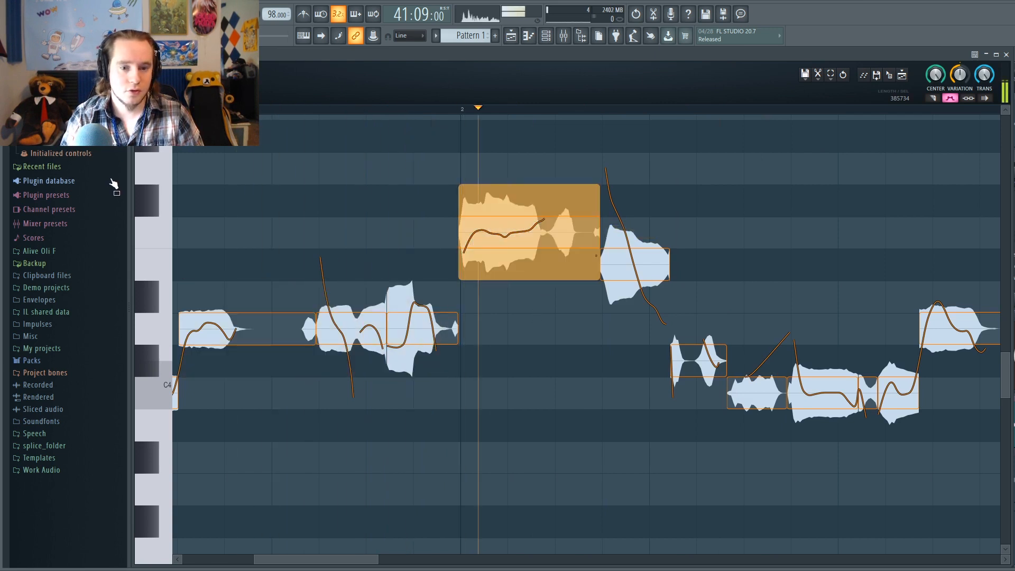
key("space")
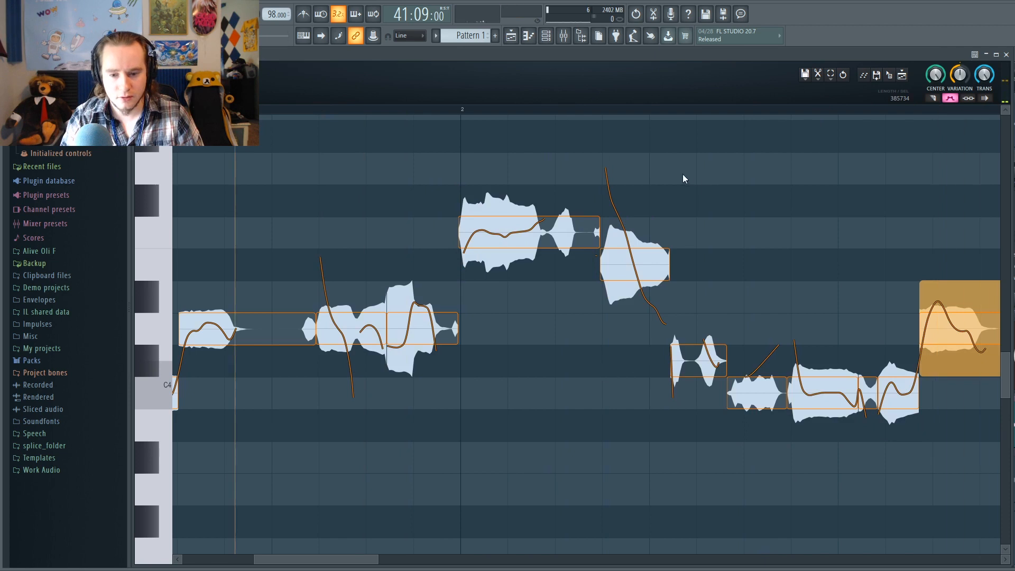
- Play the phrase between bars 2 and 3, starting after the two high notes
mouse_move(665, 112)
left_mouse_down()
mouse_move(716, 114)
mouse_move(701, 113)
left_mouse_up()
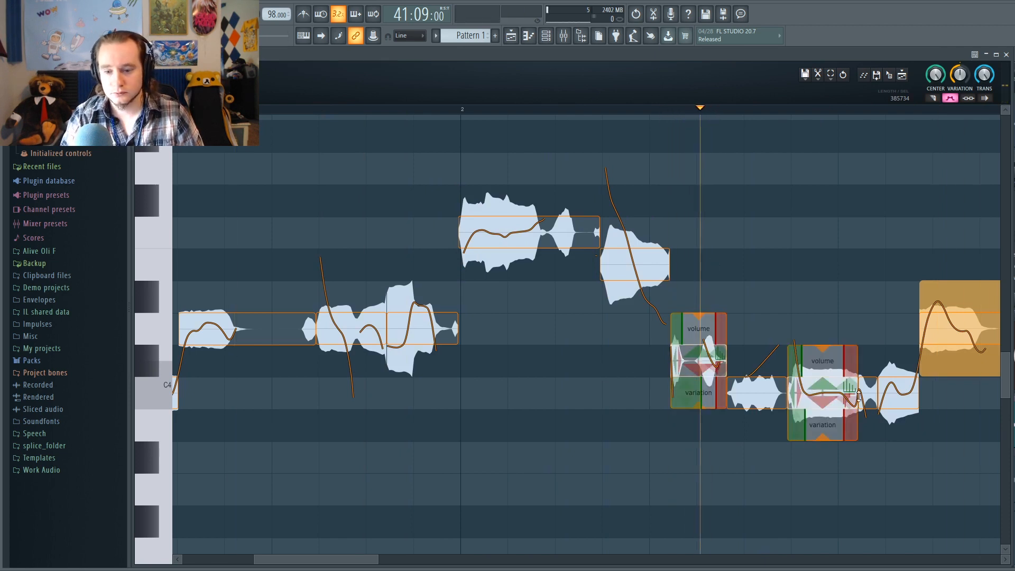
scroll(647, 250, "down", 2)
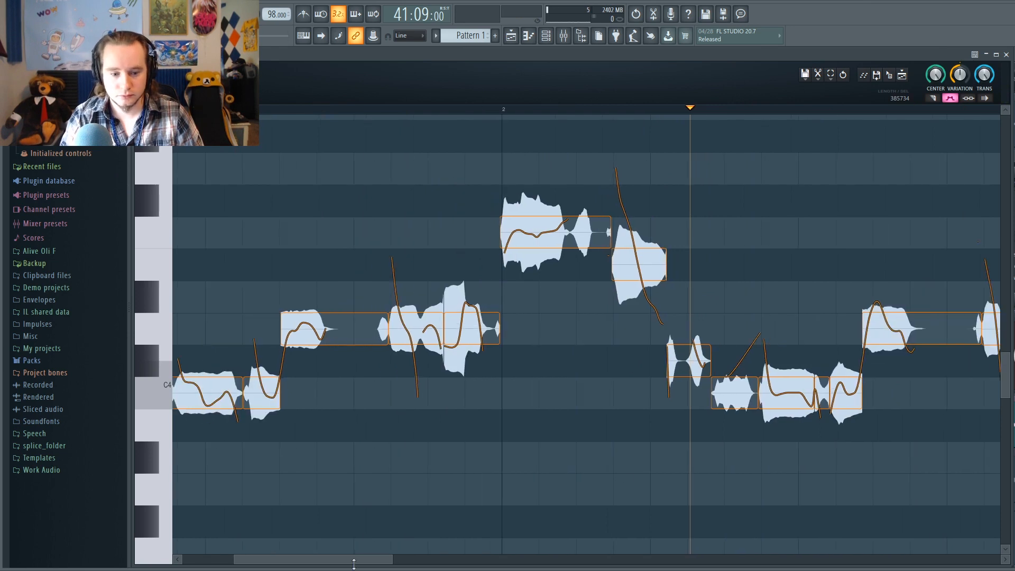
scroll(353, 560, "right", 5)
key("space")
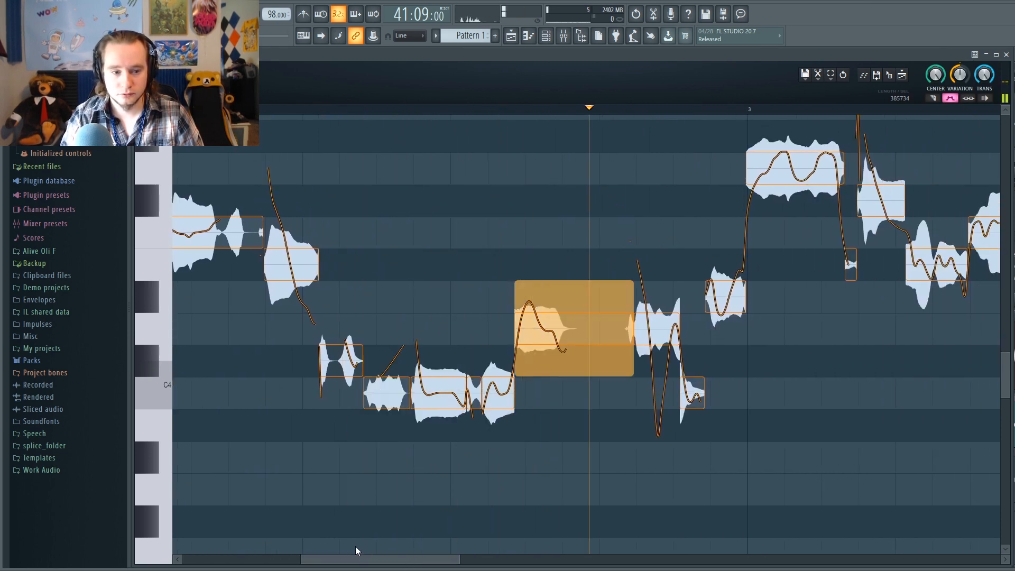
key("space")
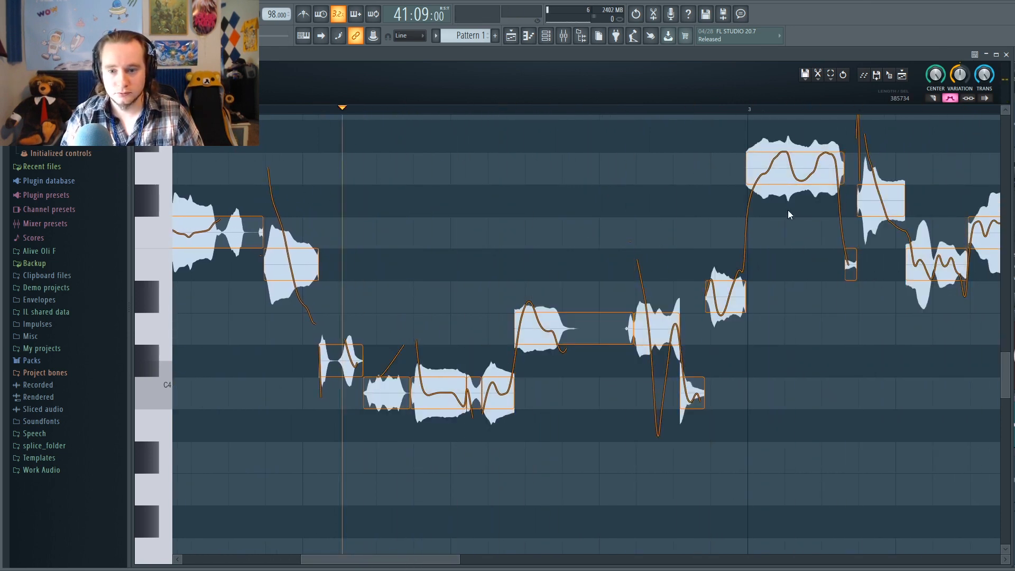
- Set the pitch variation of the high note at the start of bar 3 to 69.12%
left_click(800, 176)
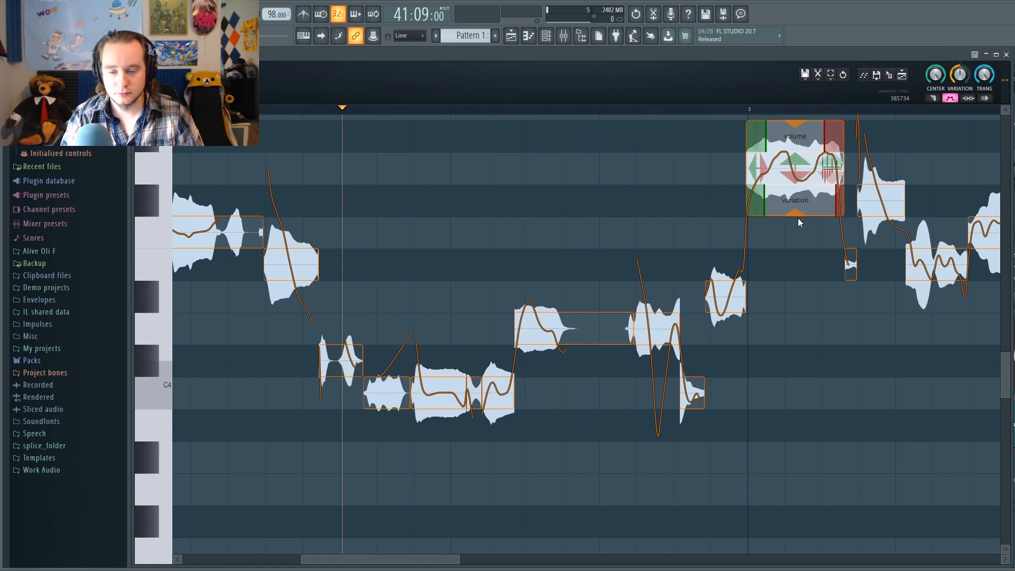
left_click(798, 217)
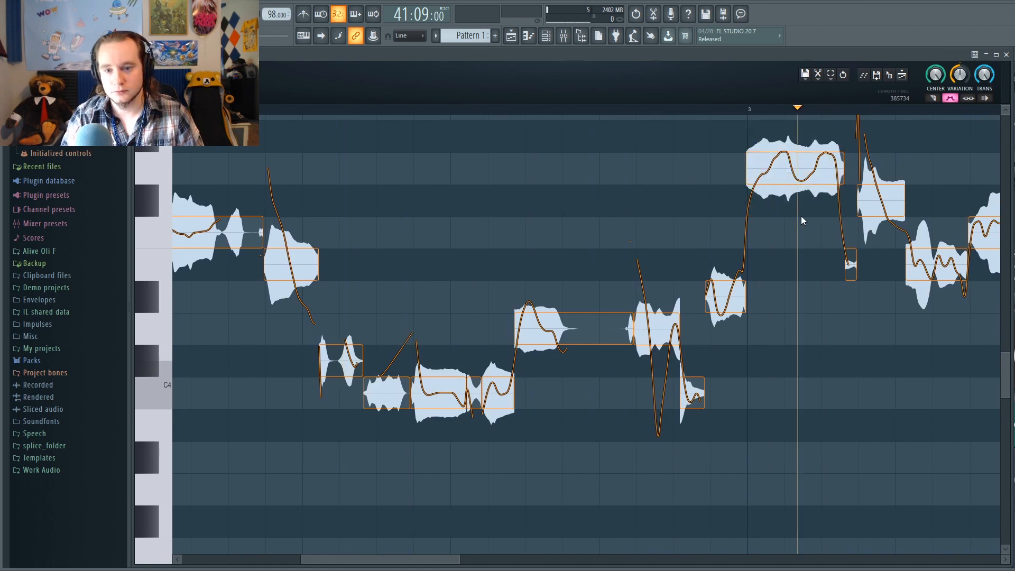
left_click(799, 176)
left_click_drag(799, 214, 798, 176)
left_click(637, 110)
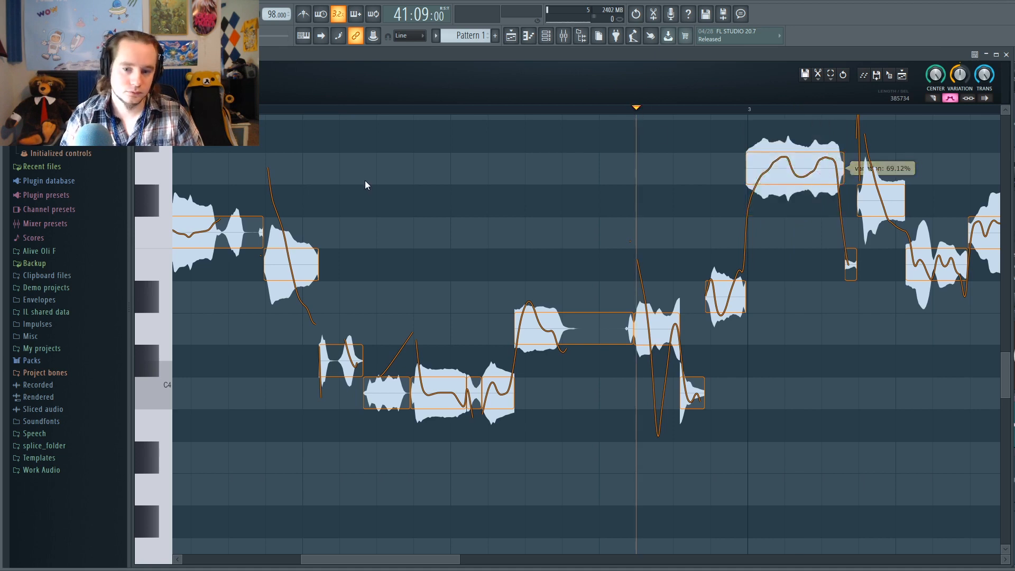
- Set the pitch variation of the short note just before bar 3 to 51.82% and play through into bar 3
left_click(730, 298)
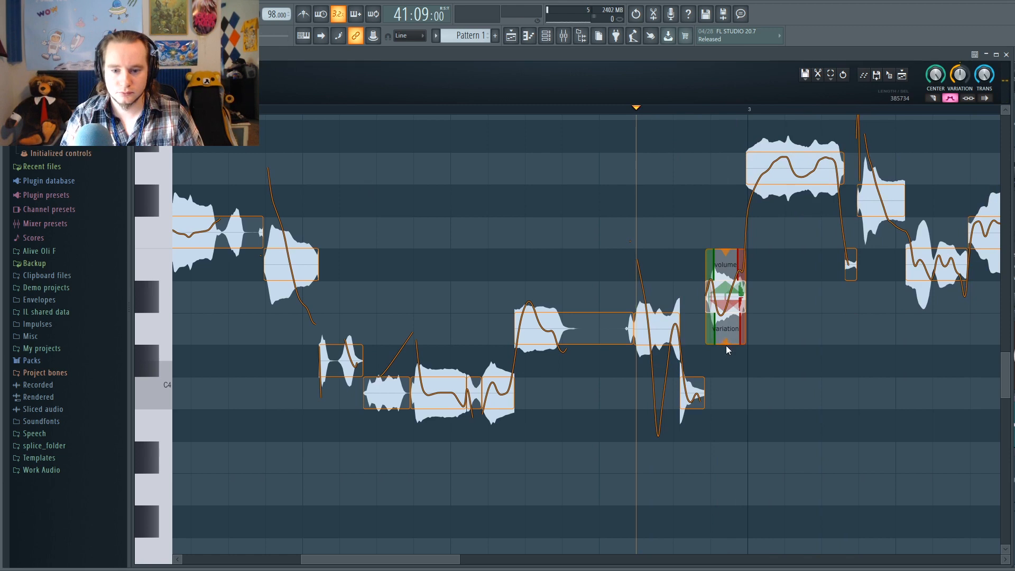
left_click_drag(727, 353, 725, 326)
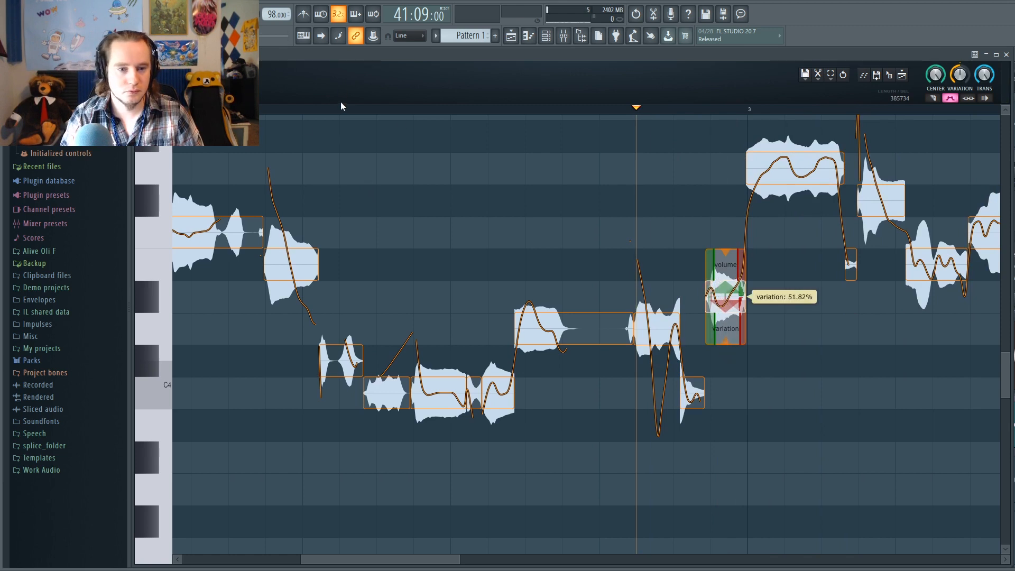
key("space")
left_click(301, 110)
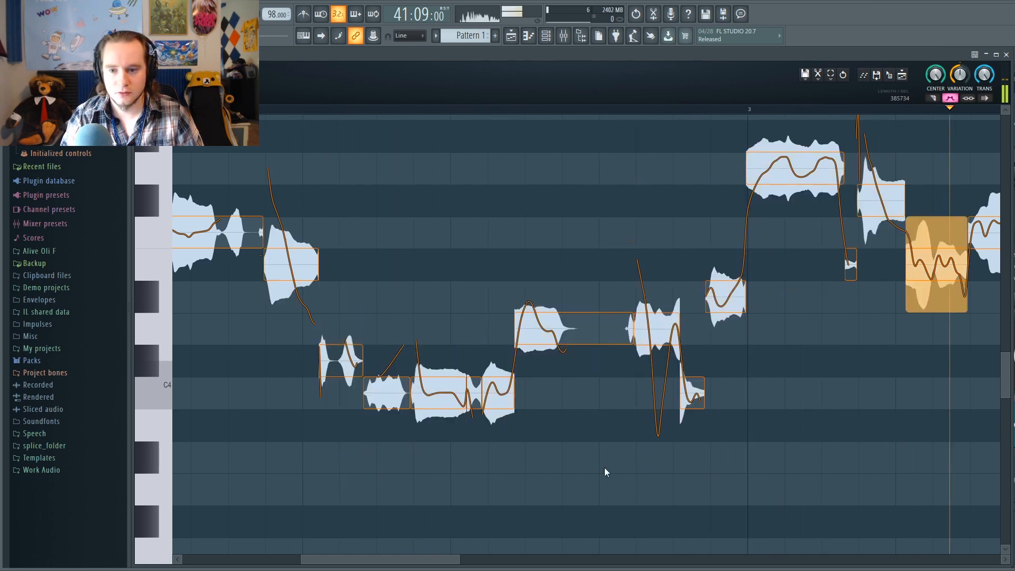
key("space")
- Raise the E4 note before bar 3's long sustained note one semitone to F4 and reduce its pitch variation
scroll(366, 204, "right", 5)
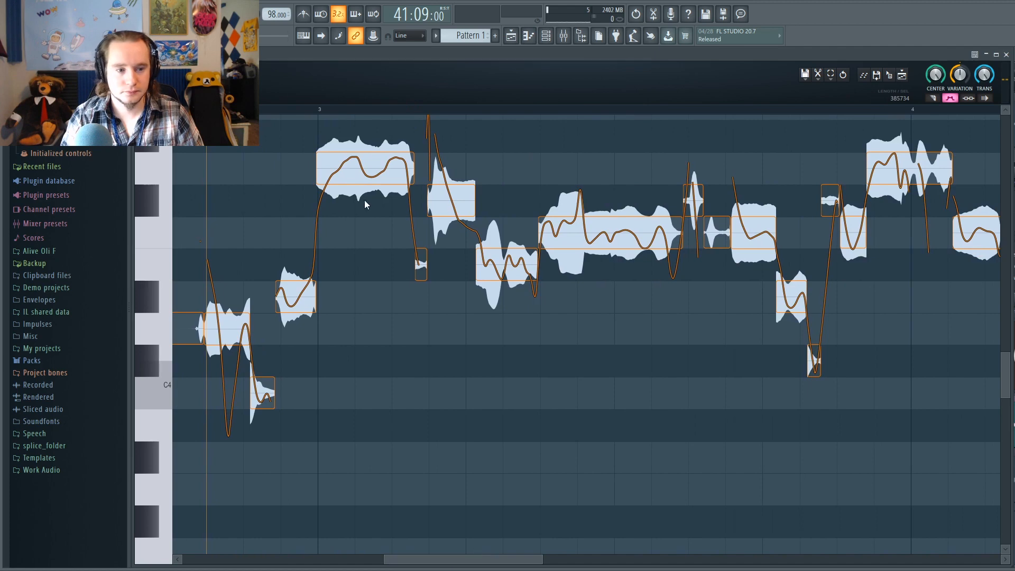
mouse_move(450, 198)
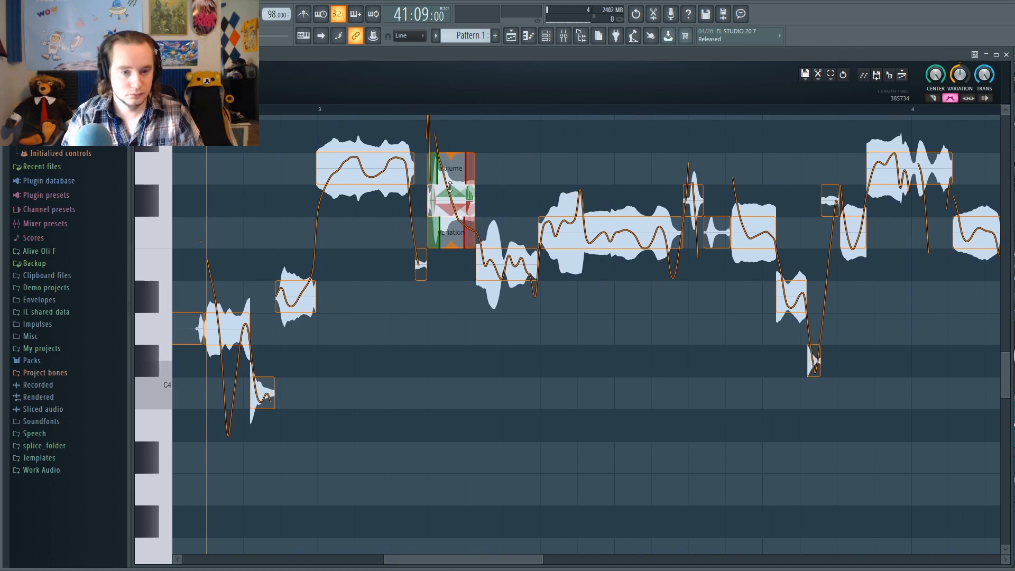
mouse_move(492, 264)
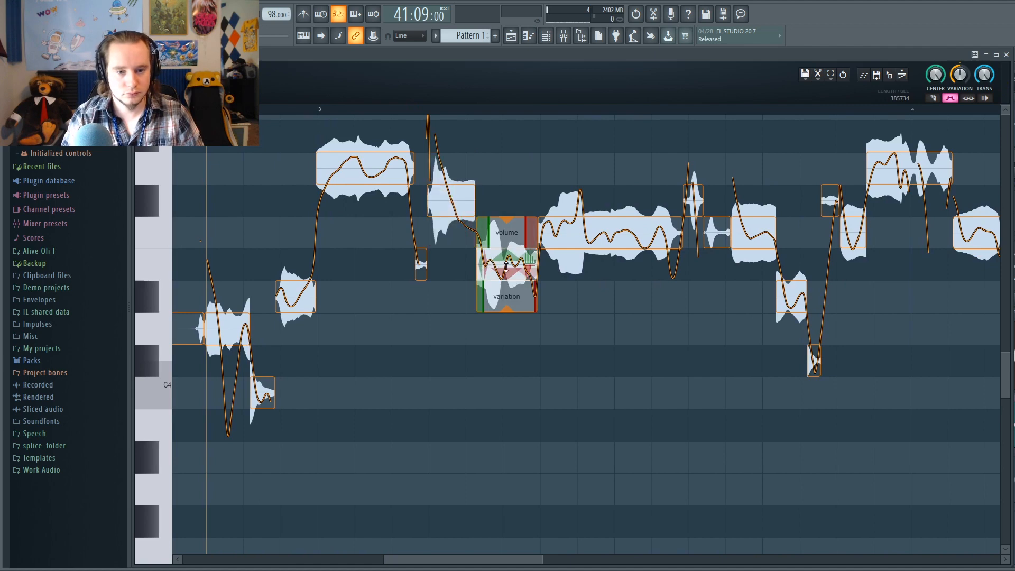
left_click_drag(506, 264, 506, 233)
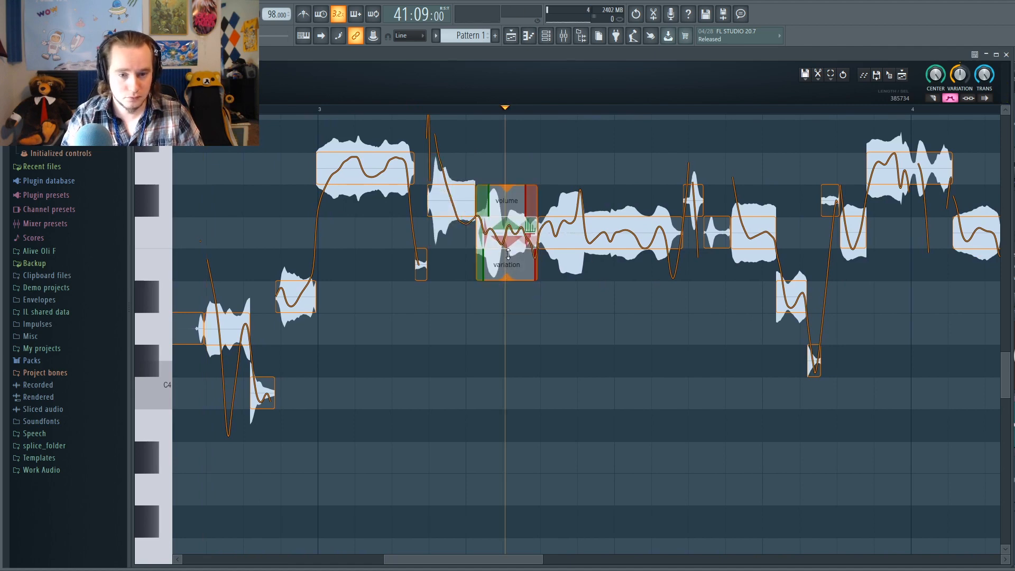
- Strongly flatten the pitch variation of the long F4 note in bar 3 and play the phrase
mouse_move(616, 238)
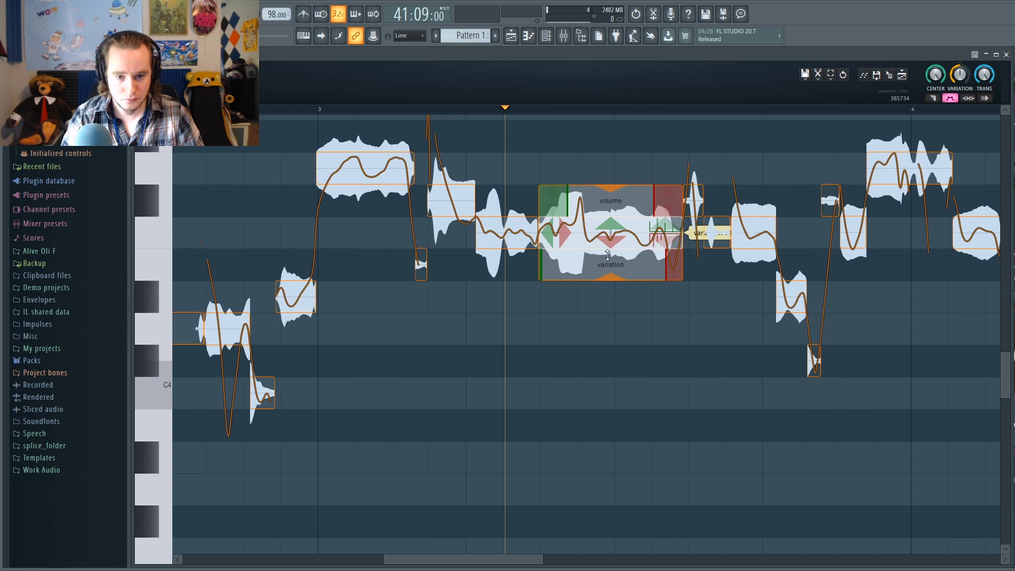
left_click_drag(607, 255, 608, 188)
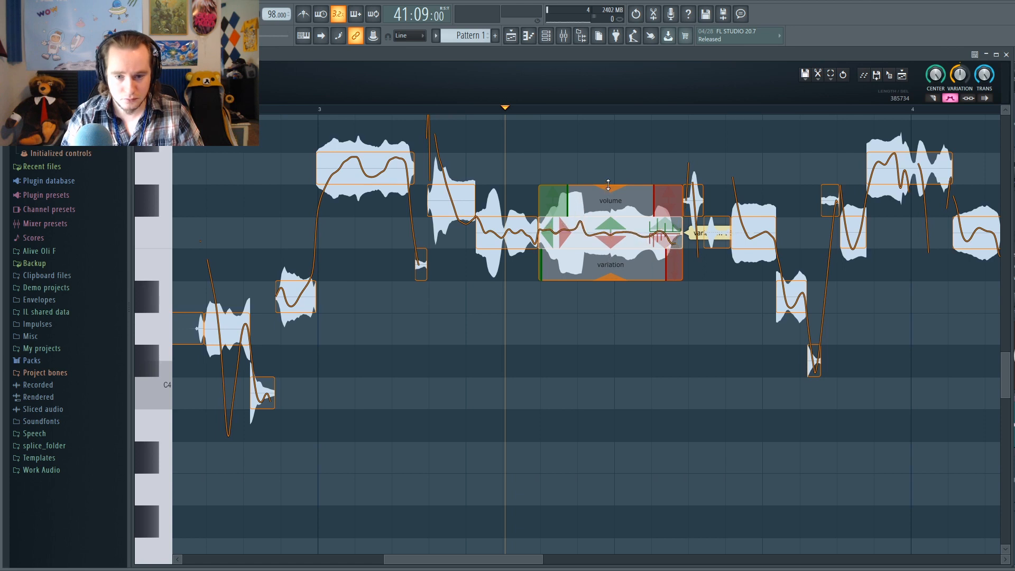
left_click(310, 107)
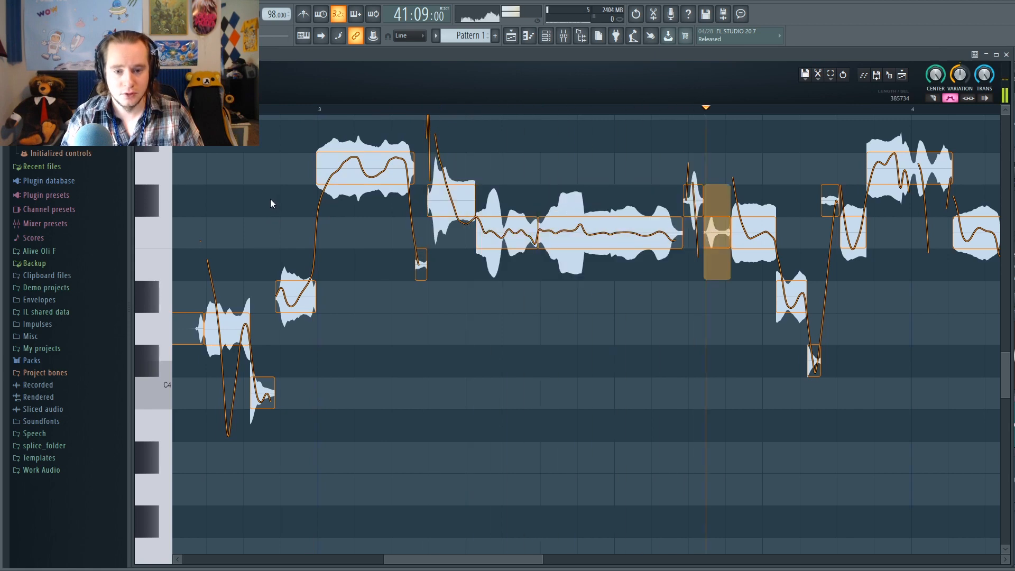
key("space")
- Undo the last pitch variation change on the long F4 note and replay the phrase
key("ctrl+z")
key("space")
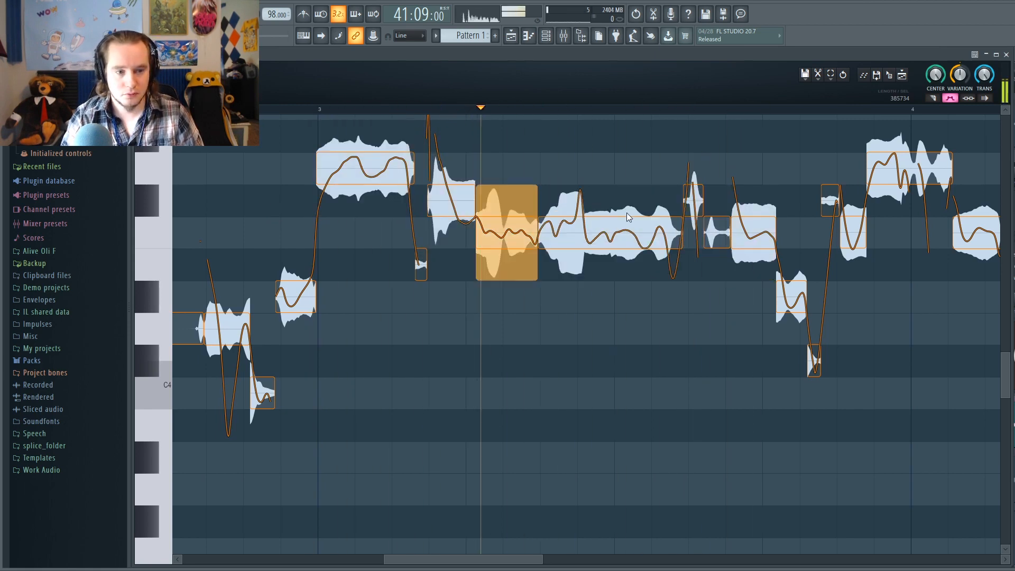
key("space")
key("space")
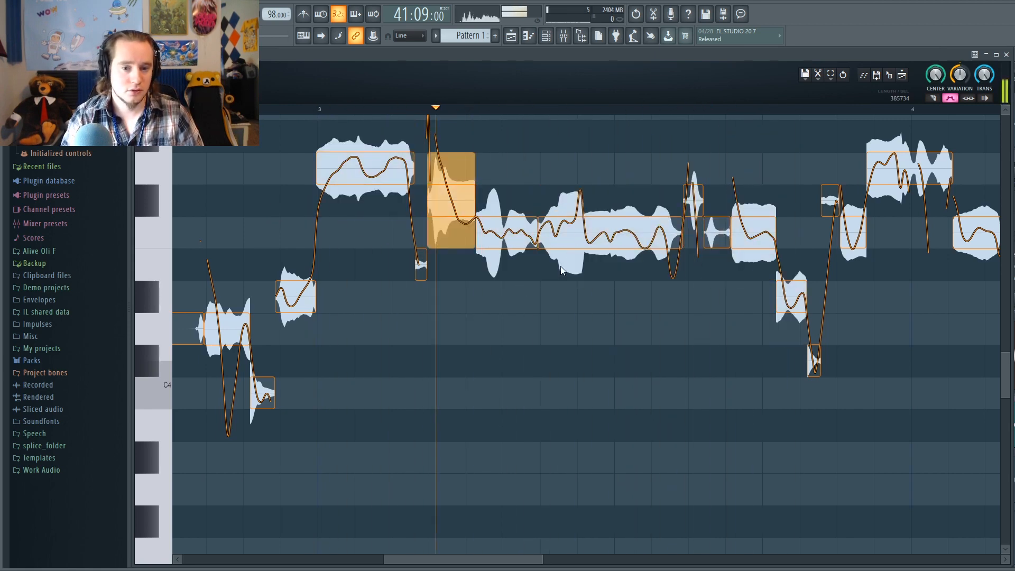
key("space")
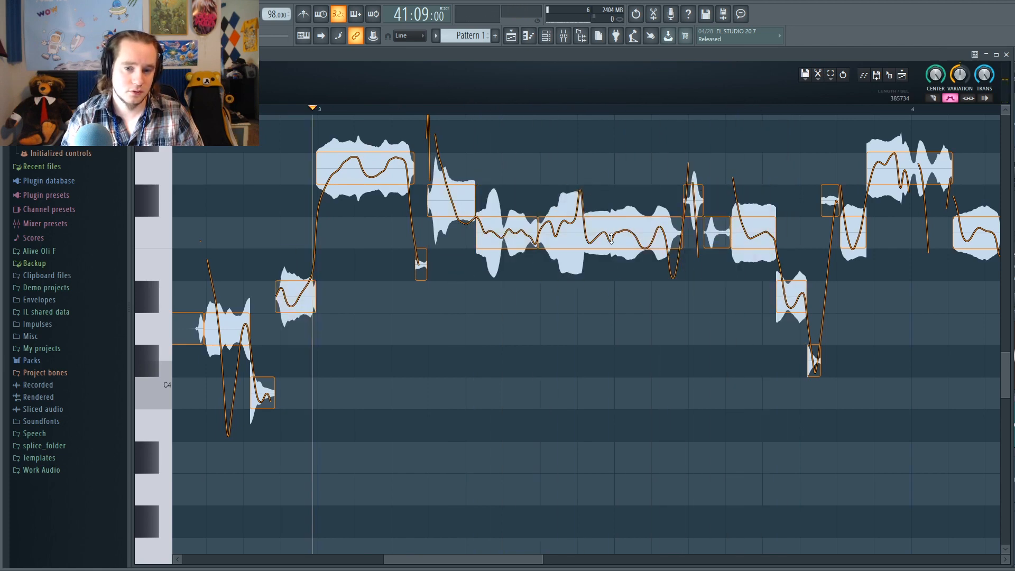
- Increase the pitch variation of the long F4 note in bar 3 and play the phrase
mouse_move(612, 233)
left_click_drag(614, 280, 616, 333)
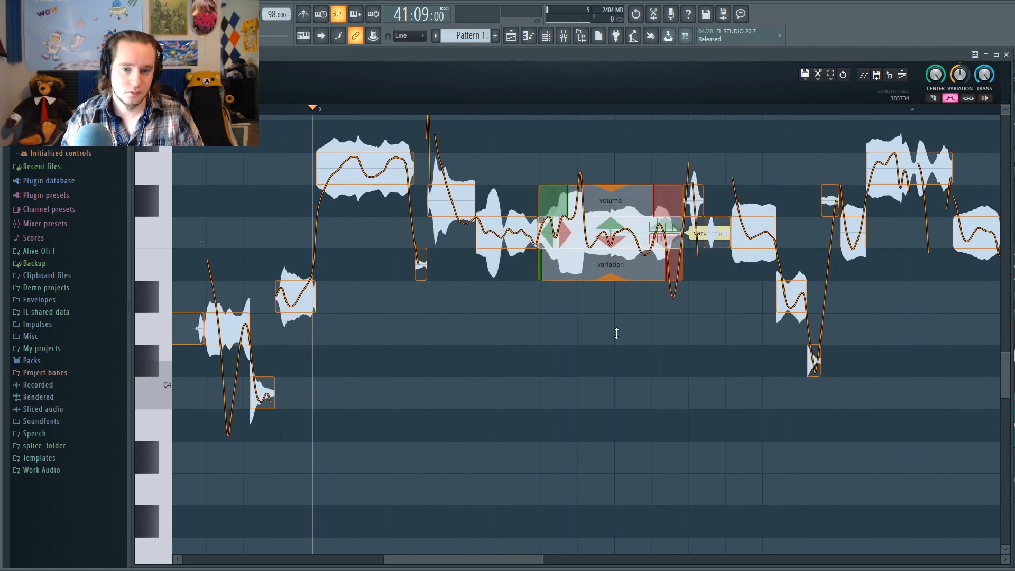
key("space")
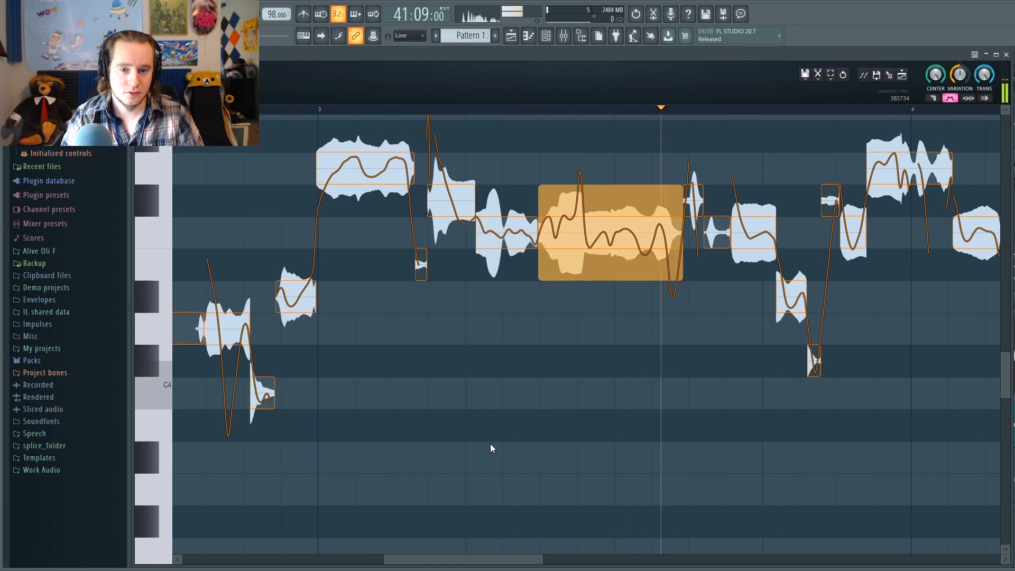
key("space")
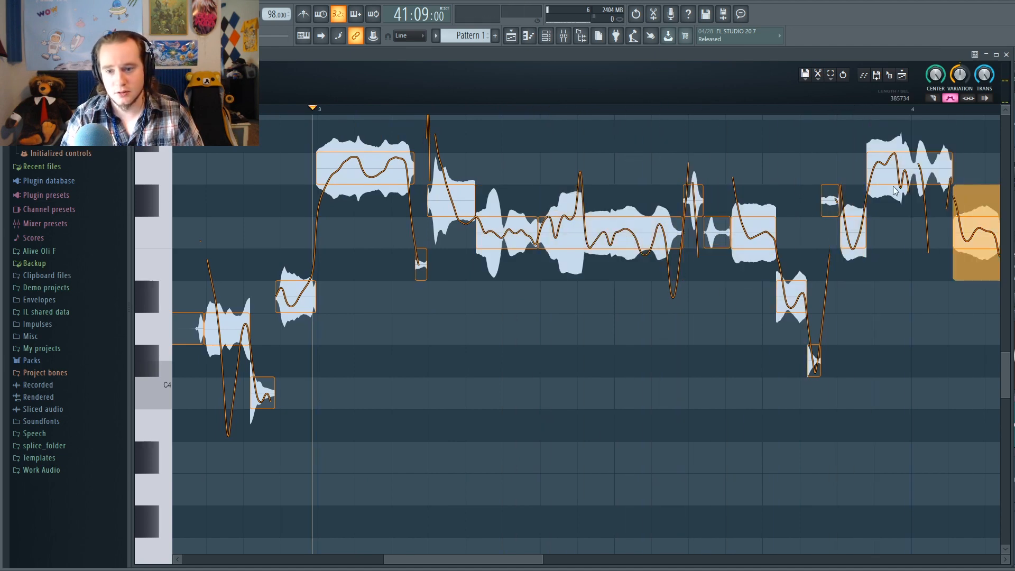
- Slightly reduce the pitch variation of the high note spanning the start of bar 4 and play the phrase
mouse_move(904, 174)
left_click_drag(912, 214, 910, 192)
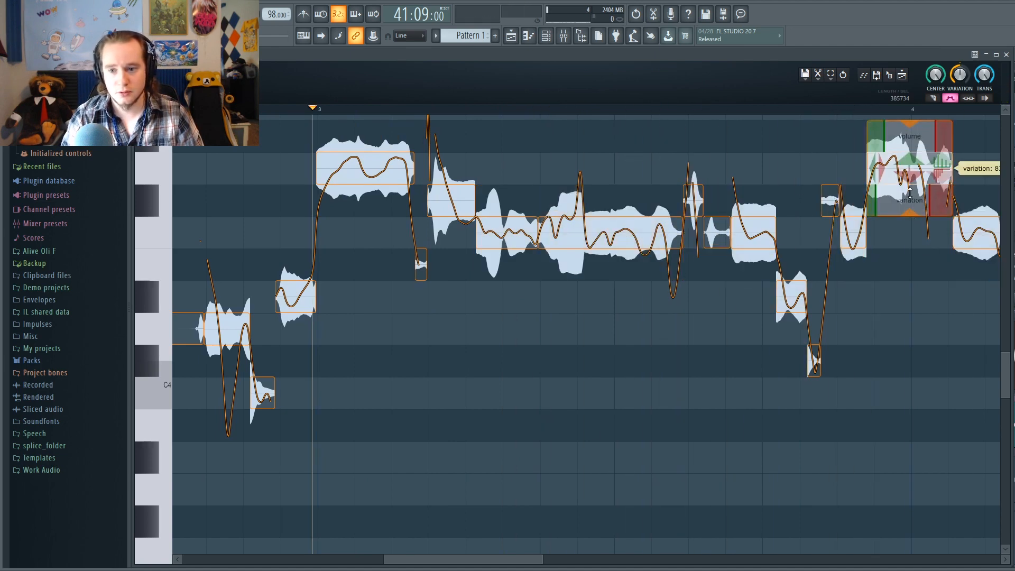
key("space")
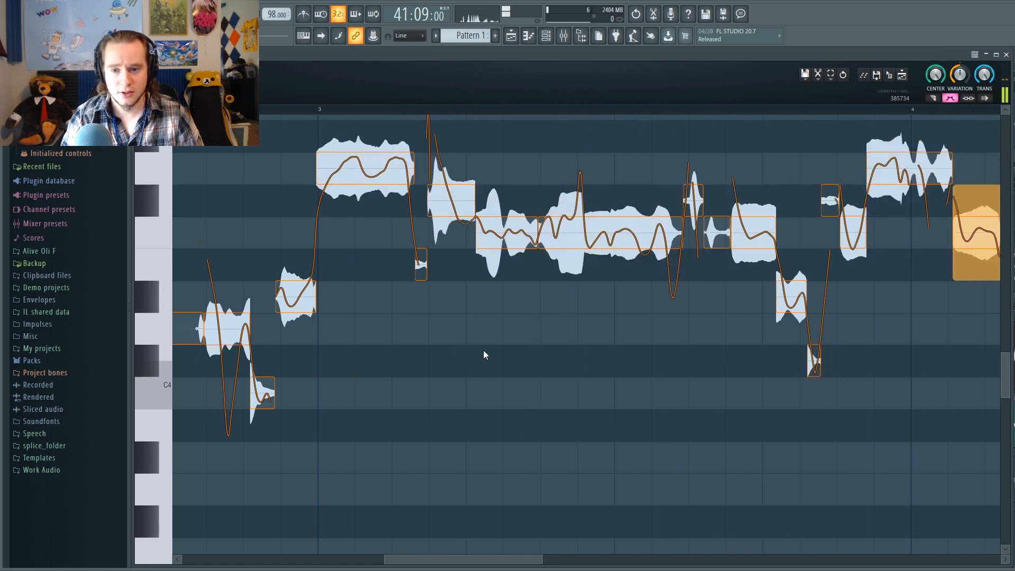
- Play the phrase after bar 4, raise its last note a semitone to G4, and reduce that note's pitch variation
left_click_drag(460, 555, 550, 554)
key("space")
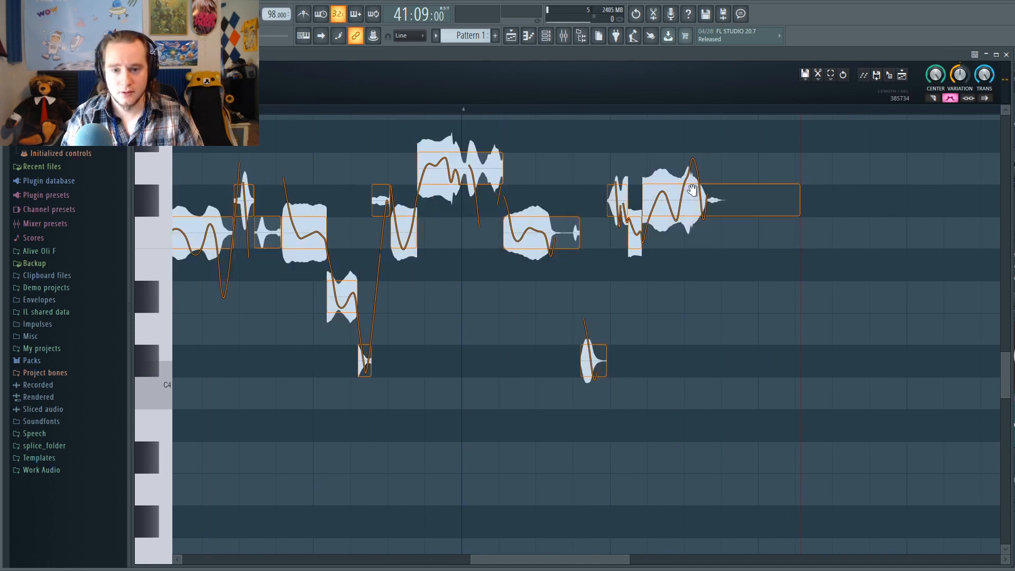
mouse_move(693, 182)
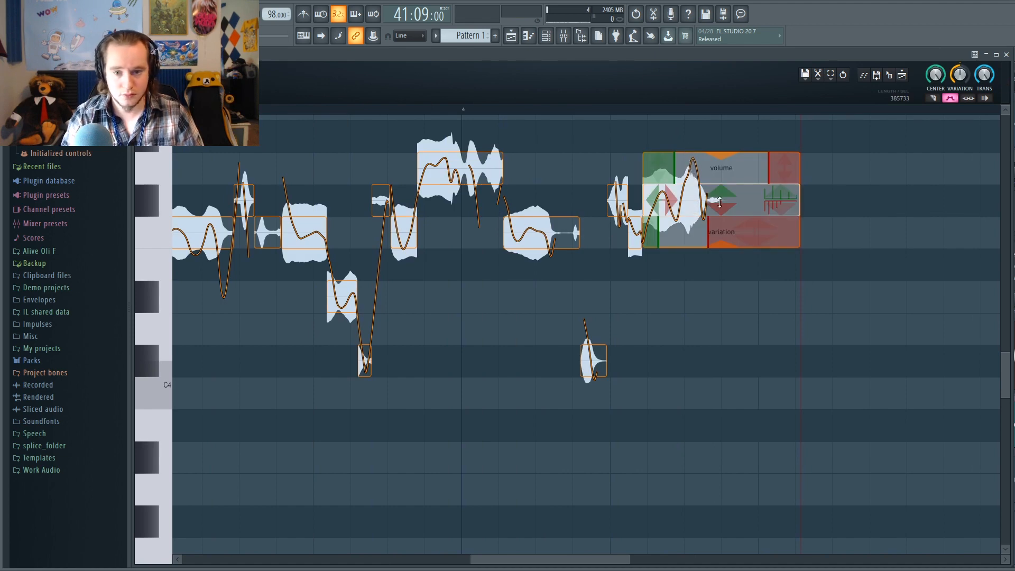
left_click_drag(719, 202, 717, 182)
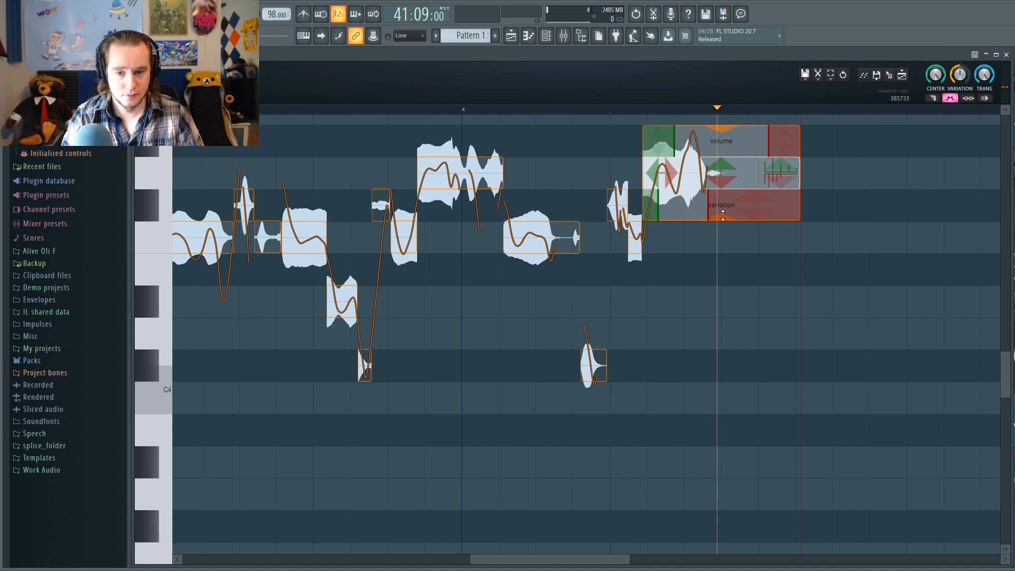
left_click_drag(722, 221, 719, 190)
left_click_drag(715, 157, 714, 137)
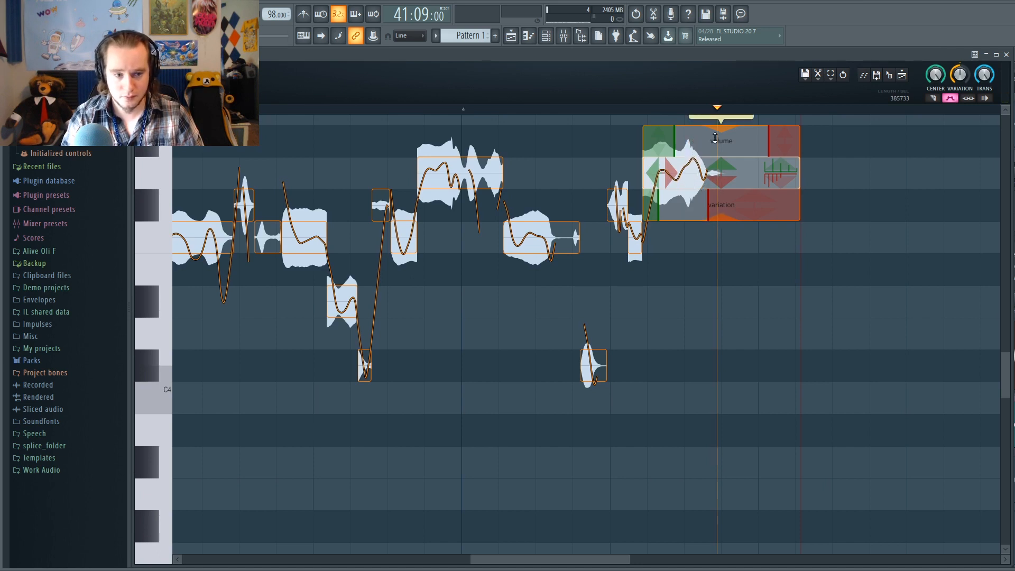
left_click(329, 111)
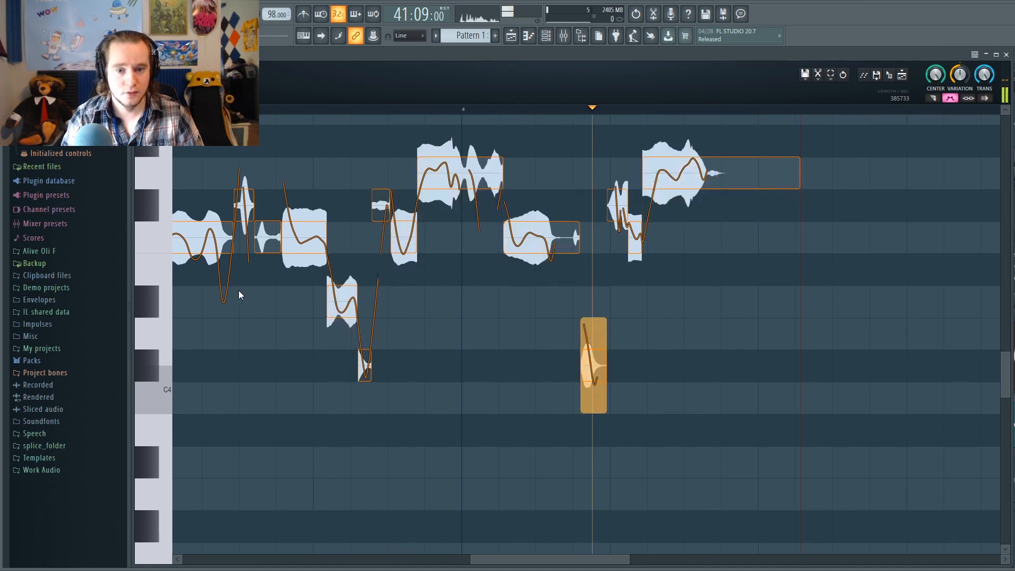
- Play the corrected vocal through from its beginning into bar 3 to check the edited phrases
scroll(465, 111, "down", 4)
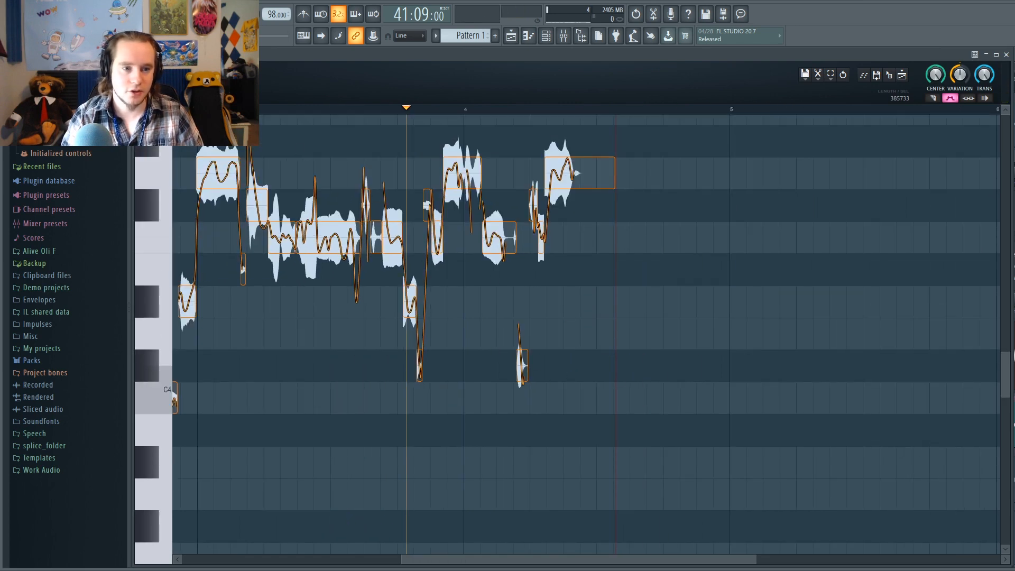
key("space")
scroll(581, 318, "down", 1)
scroll(582, 317, "left", 3)
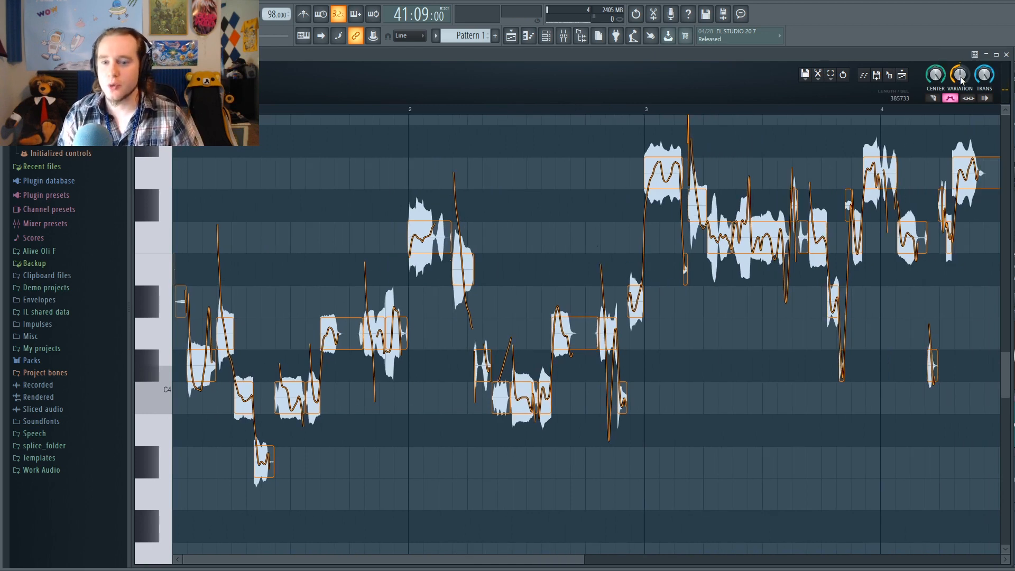
mouse_move(959, 75)
left_mouse_down()
mouse_move(961, 93)
mouse_move(959, 80)
left_mouse_up()
key("space")
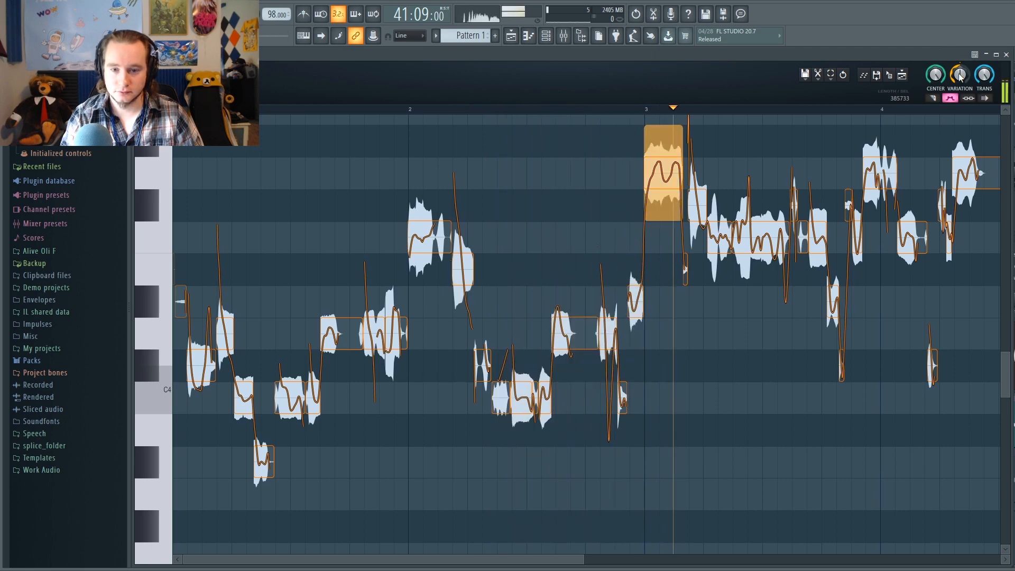
left_click_drag(473, 565, 561, 565)
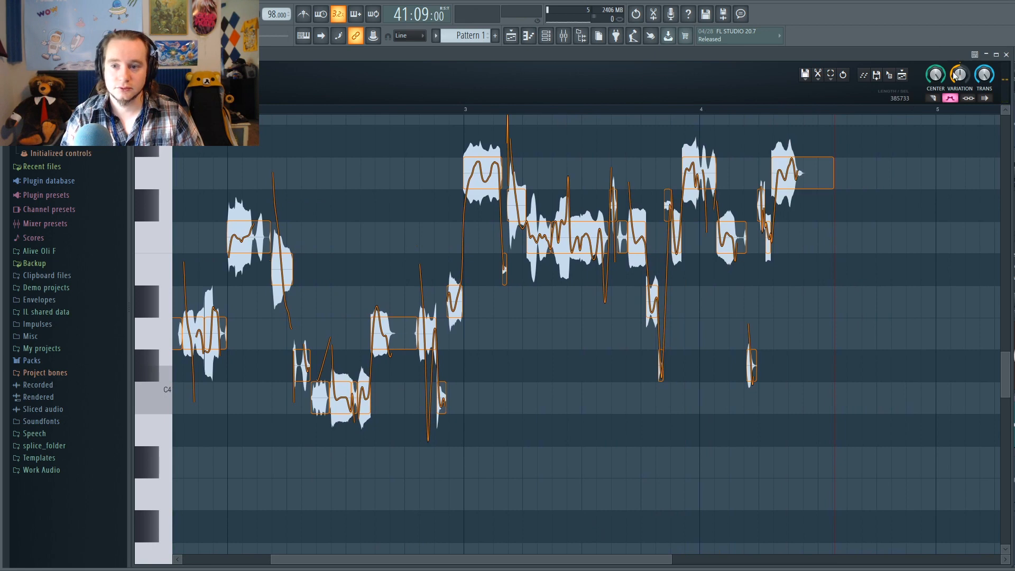
- Try fully flattening the whole clip's pitch variation, play it, and restore the previous variation amount
left_click_drag(960, 75, 961, 79)
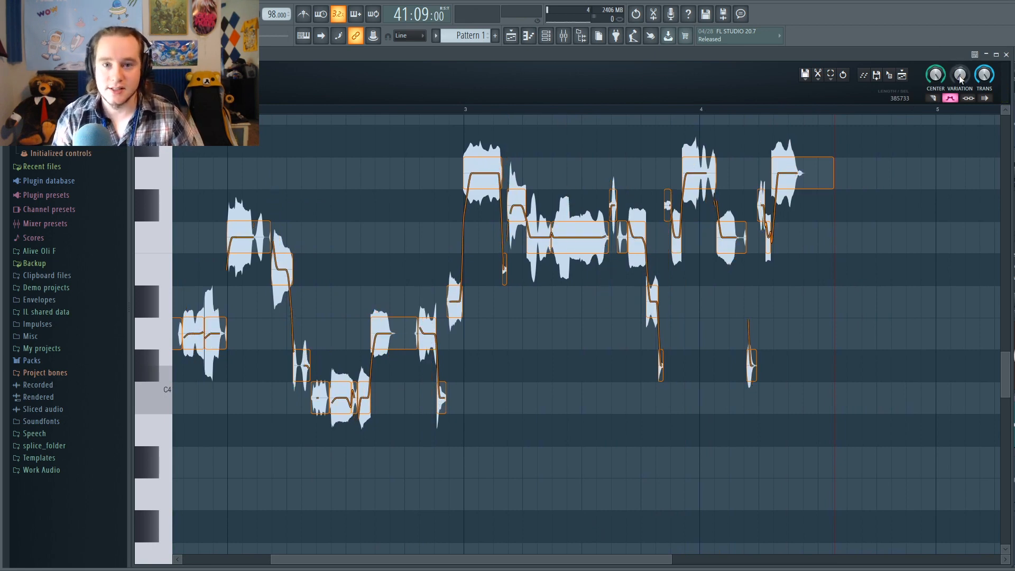
key("space")
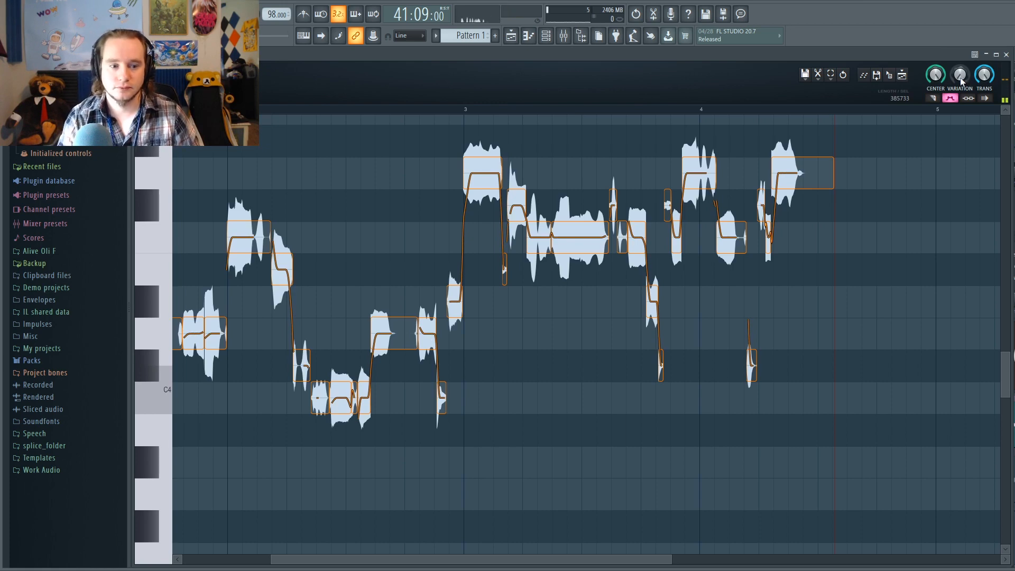
left_click_drag(961, 79, 961, 72)
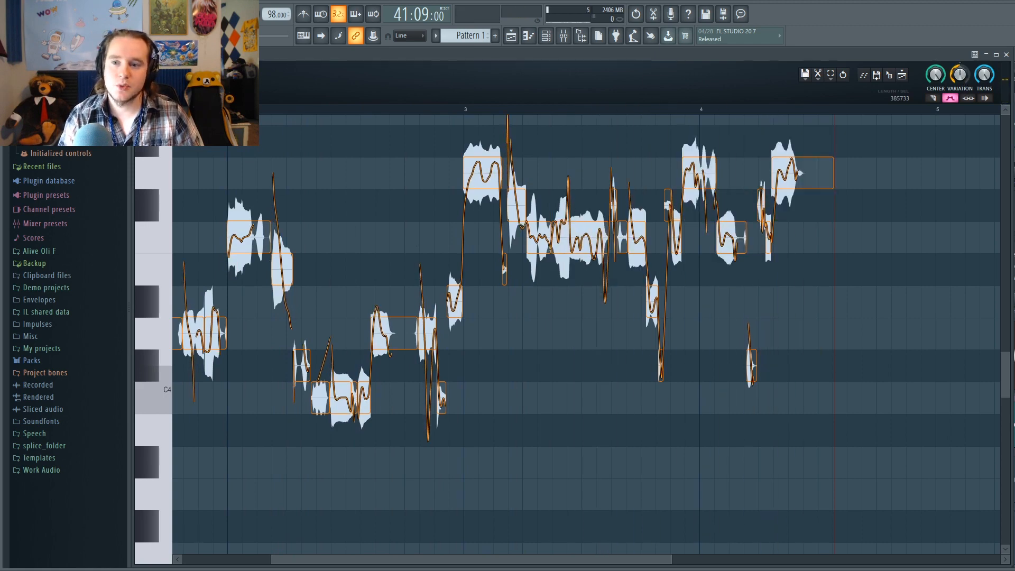
mouse_move(935, 77)
left_mouse_down()
mouse_move(934, 58)
mouse_move(958, 58)
mouse_move(959, 78)
mouse_move(936, 88)
mouse_move(958, 58)
mouse_move(958, 79)
left_mouse_up()
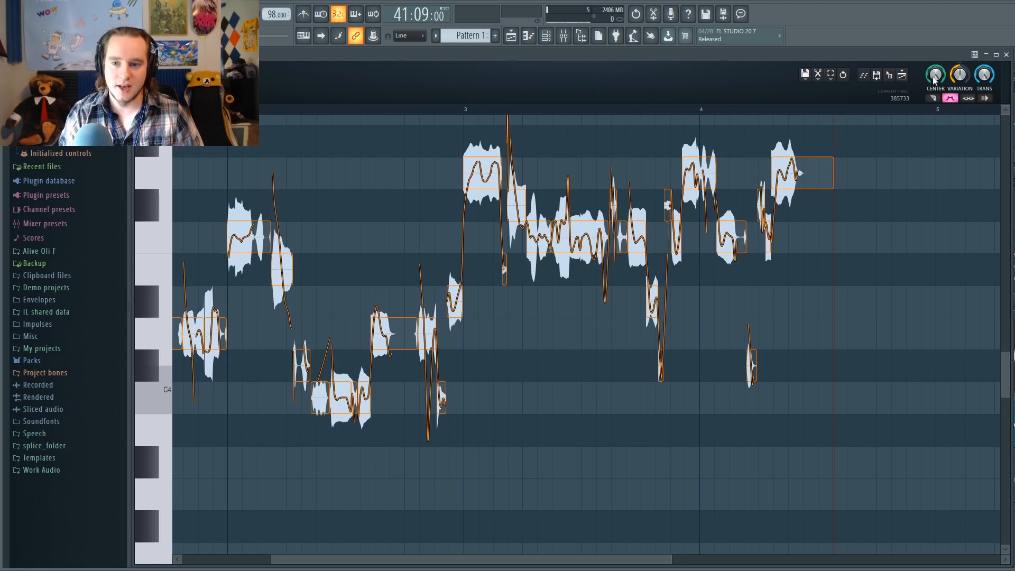
scroll(658, 117, "up", 4)
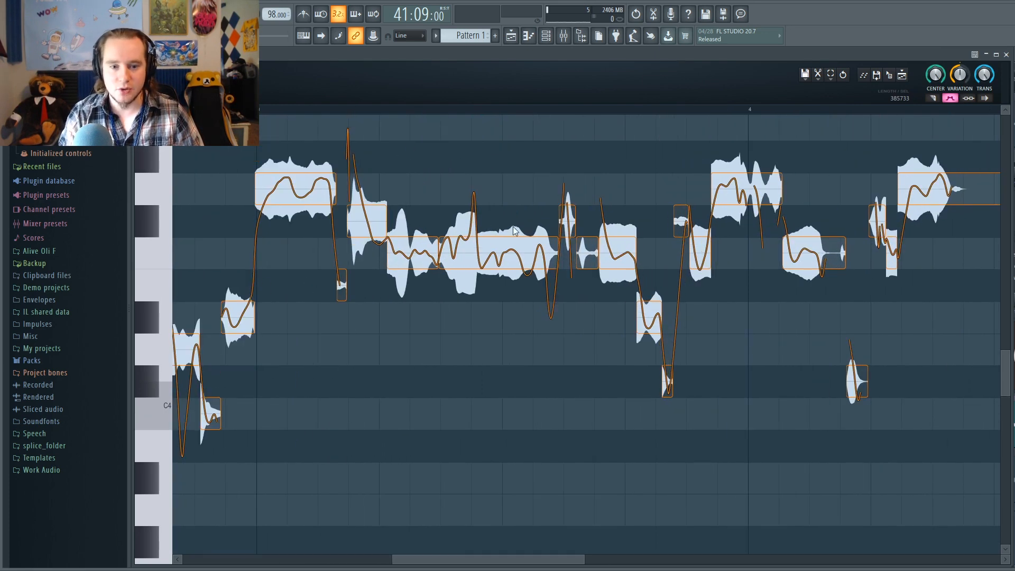
scroll(453, 243, "up", 3)
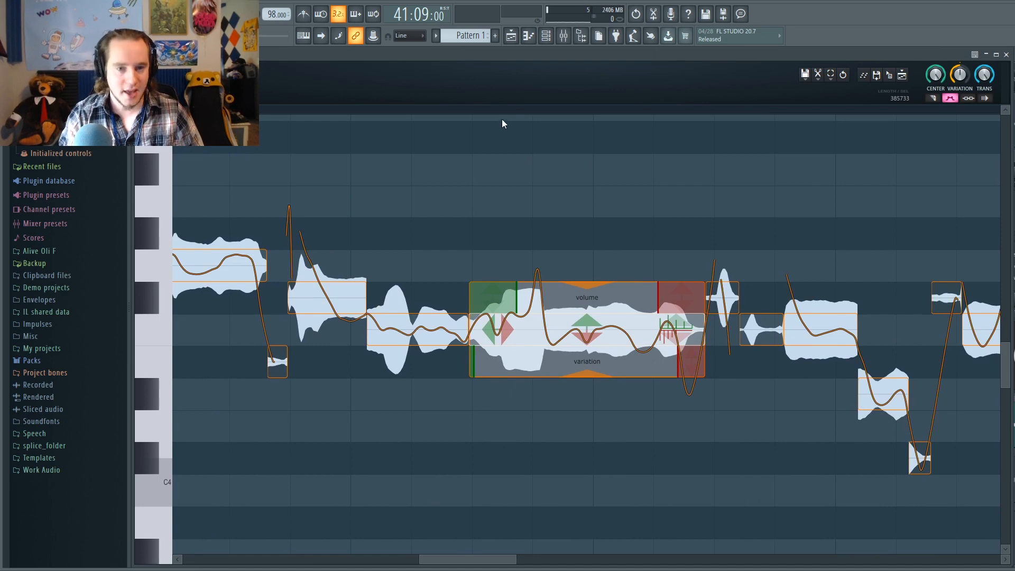
scroll(502, 120, "down", 3)
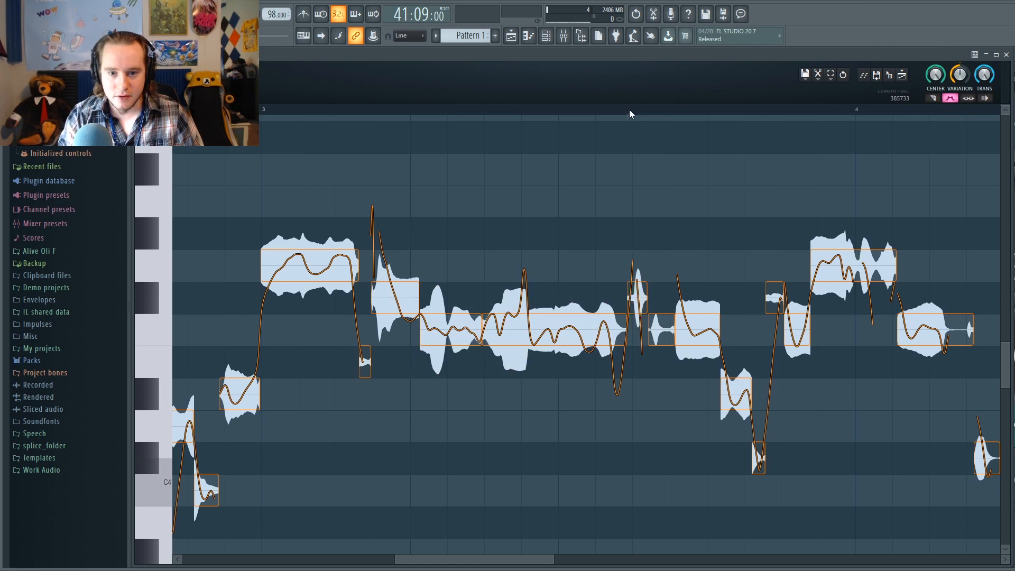
left_click_drag(629, 109, 635, 110)
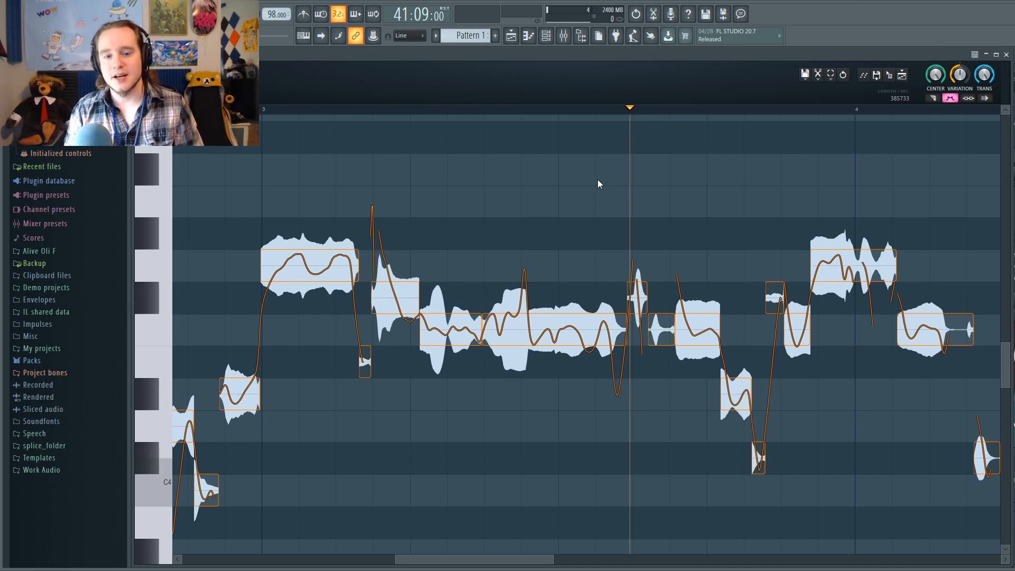
scroll(519, 109, "down", 3)
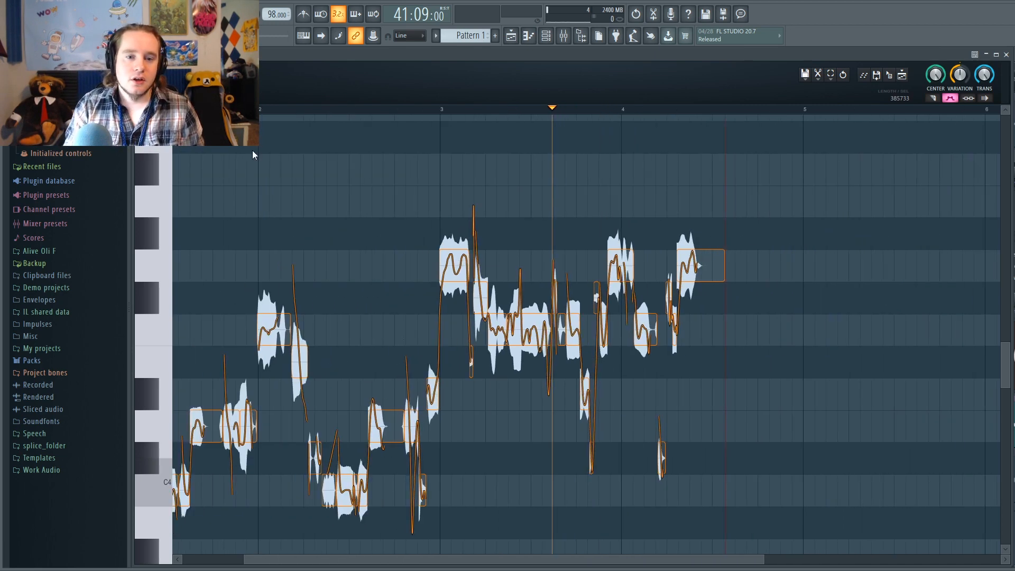
scroll(582, 333, "left", 2)
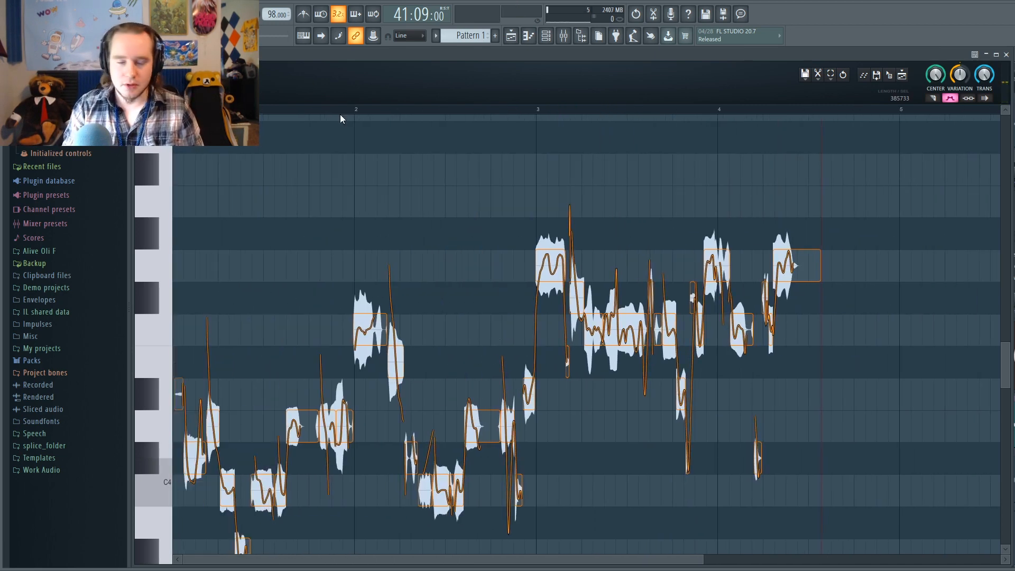
scroll(306, 110, "down", 2)
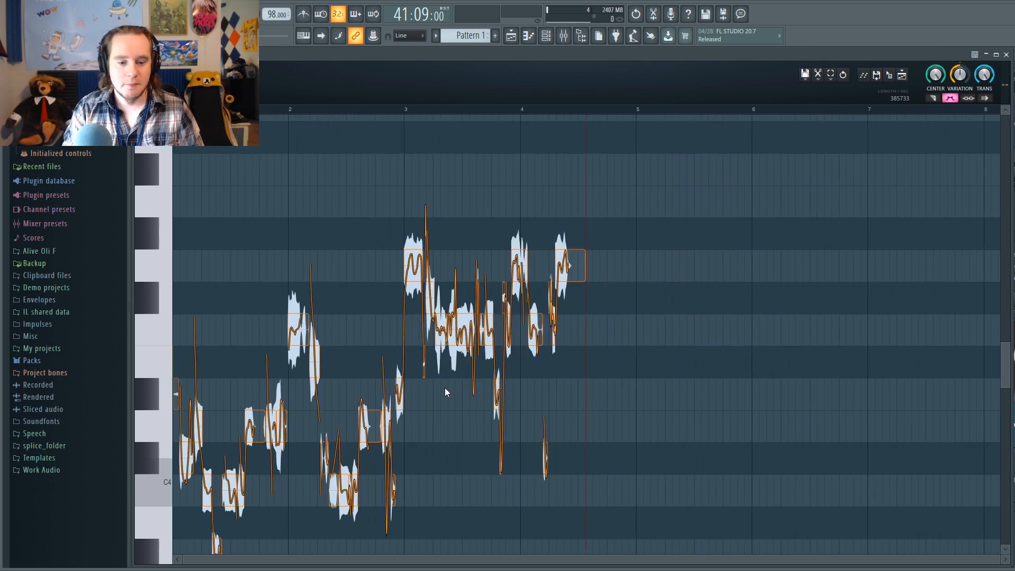
scroll(445, 388, "down", 1)
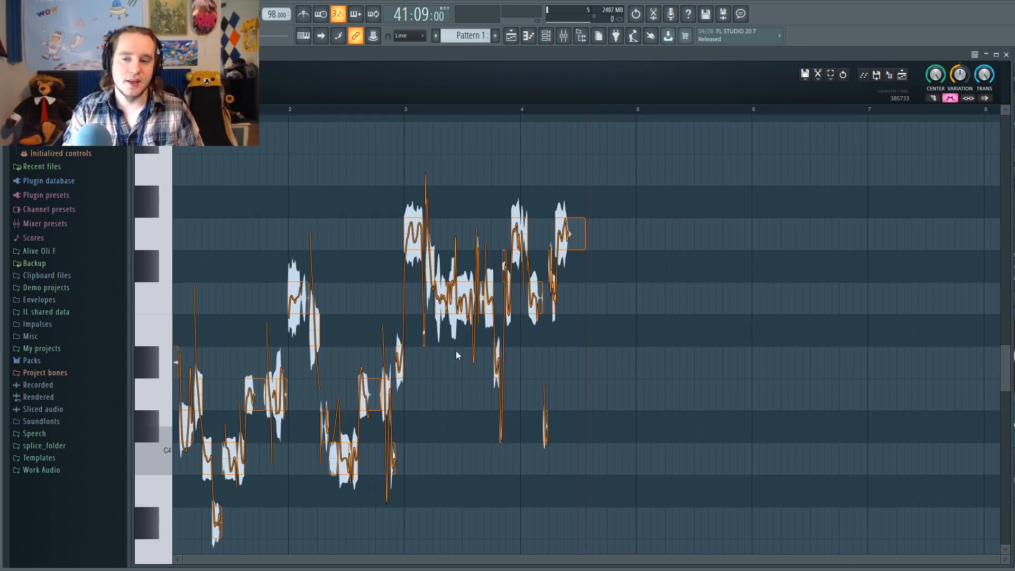
left_click(416, 109)
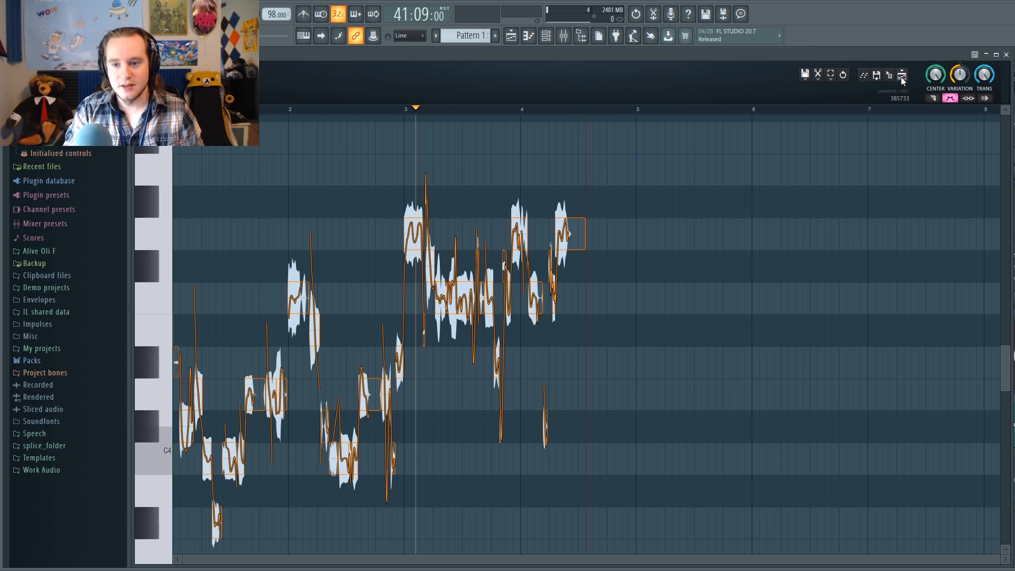
- Send the corrected vocal to the playlist and enlarge the "Extras I like from recordings" track to show the new clip at bar 1
key("F5")
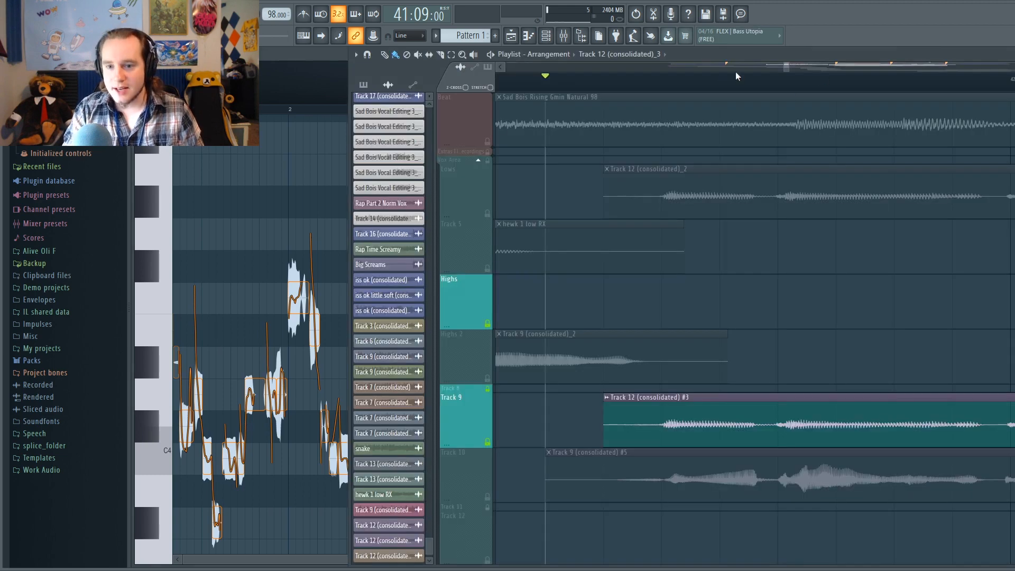
left_click_drag(784, 67, 549, 68)
left_click(569, 82)
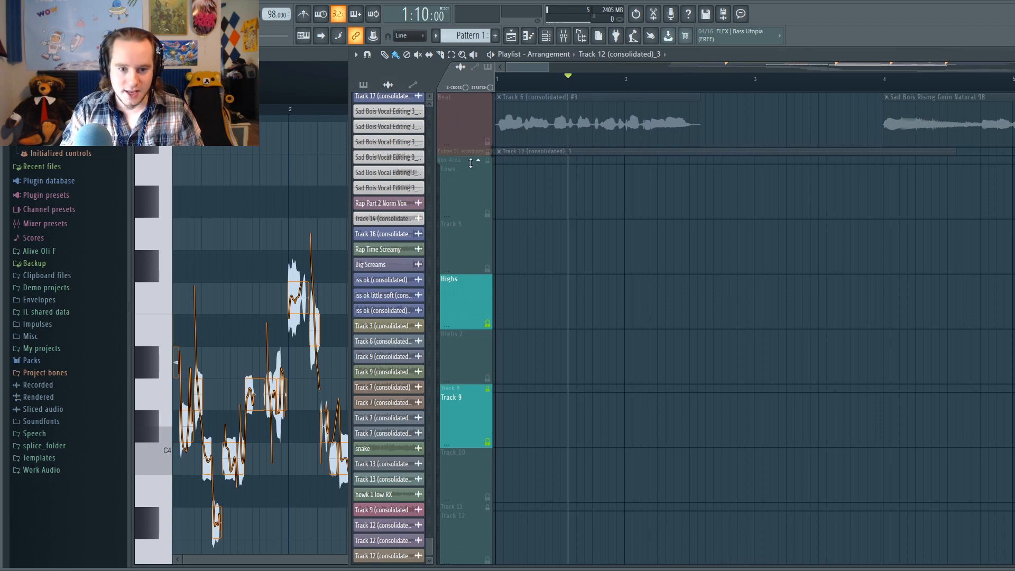
left_click_drag(472, 155, 482, 236)
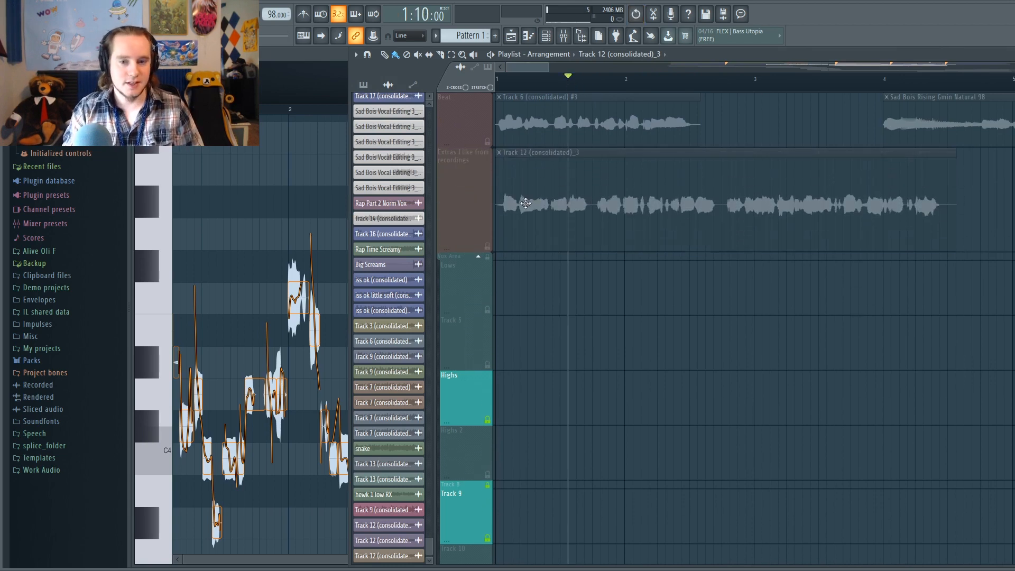
- Undo and redo the placement of the new Track 12 (consolidated)_3 clip at the start of the playlist
left_click(502, 84)
key("ctrl+z")
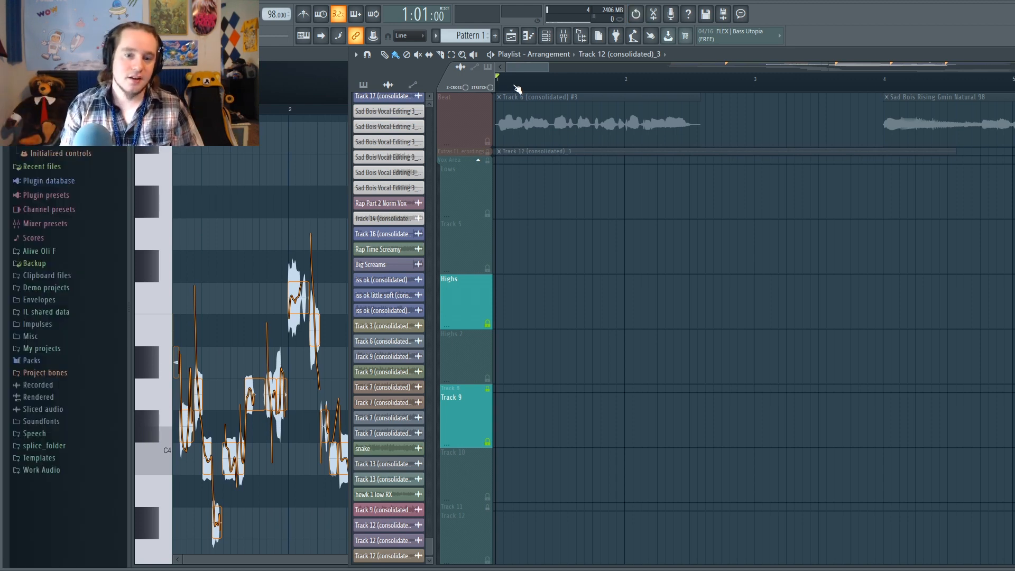
key("ctrl+z")
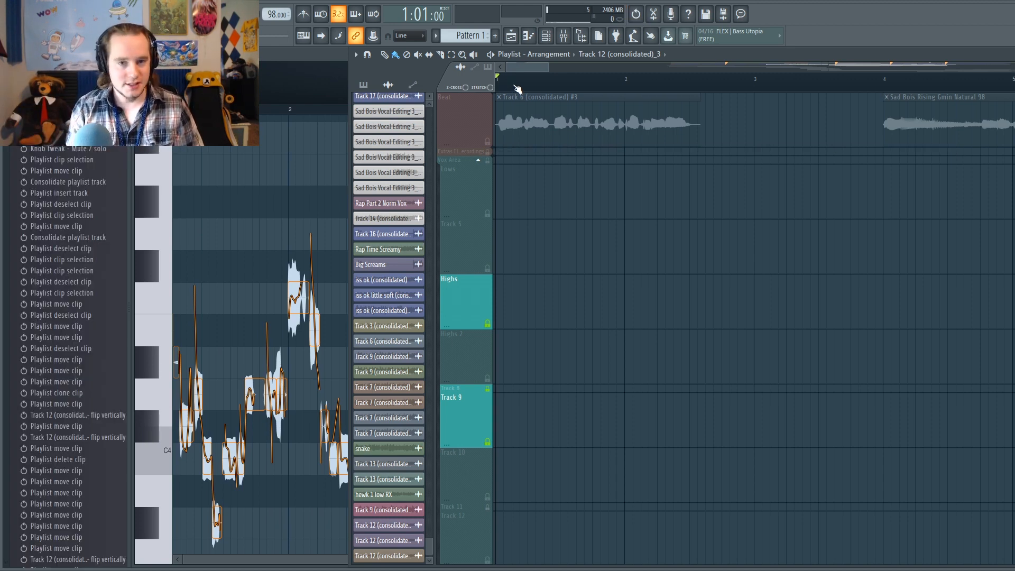
key("ctrl+z")
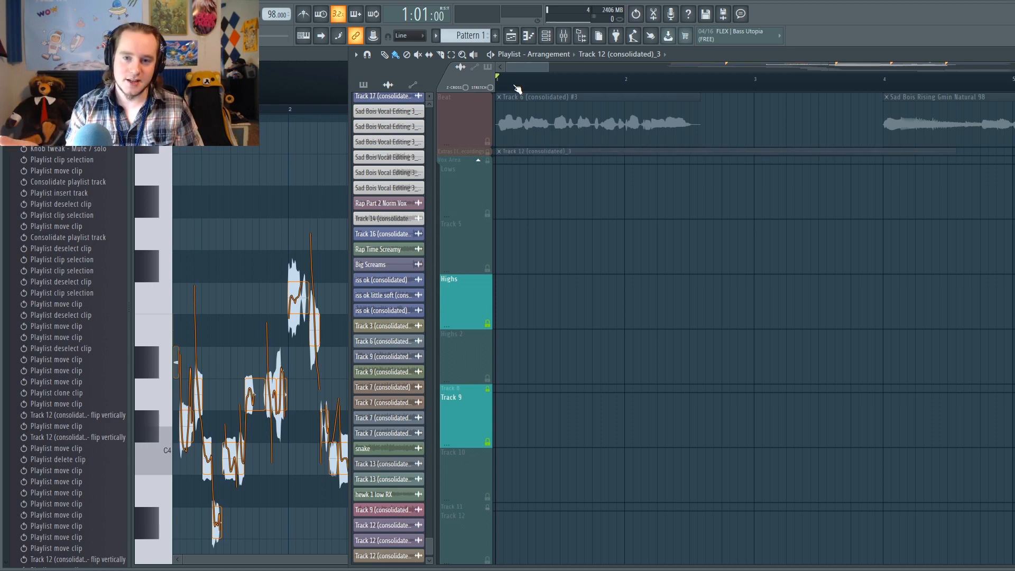
key("ctrl+z")
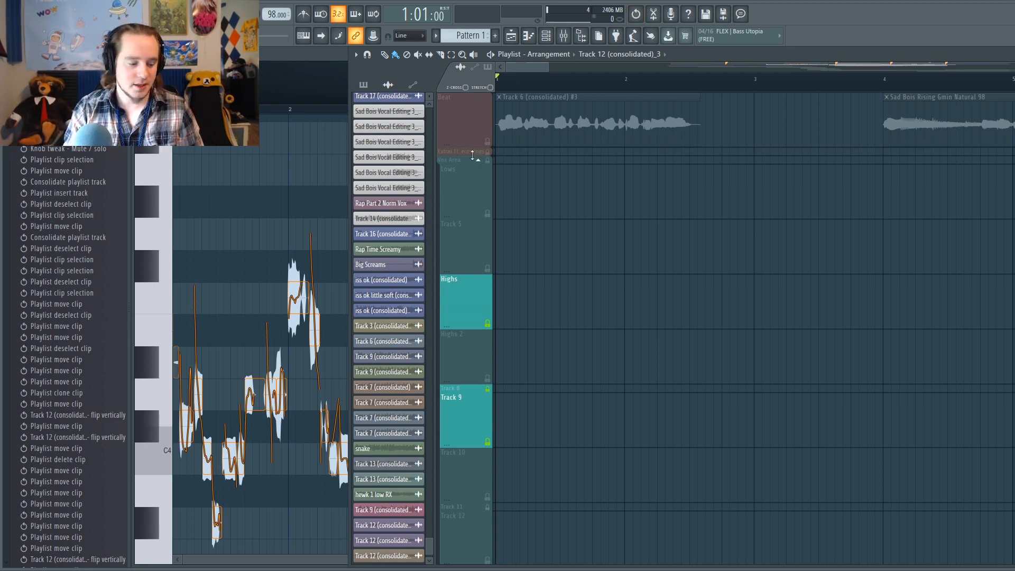
- Enlarge the "Extras I like from recordings" track again, move the Track 12 (consolidated)_3 clip to about bar 6, and delete it there
left_click_drag(472, 155, 509, 245)
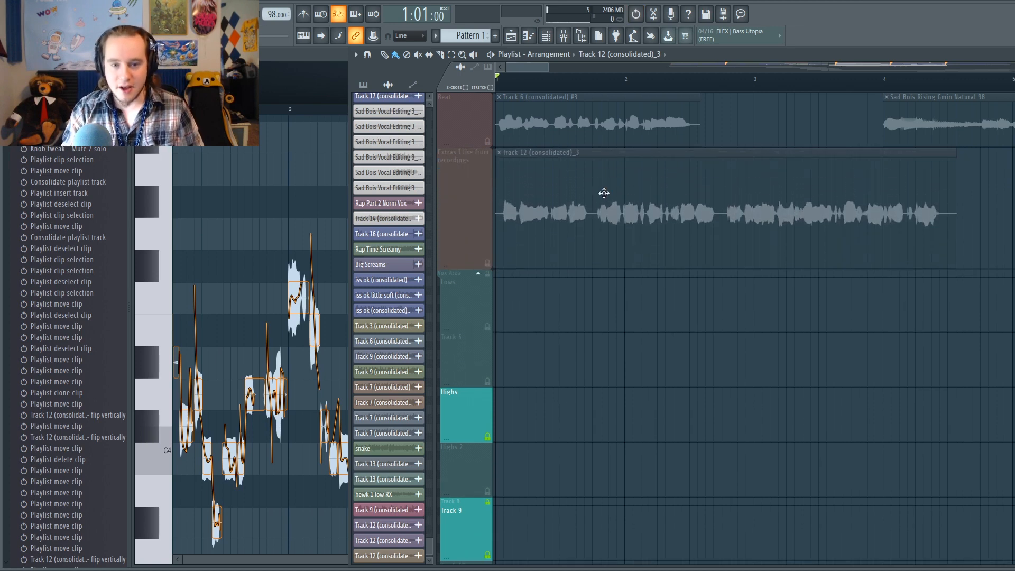
left_click_drag(596, 207, 922, 198)
scroll(932, 84, "down", 4)
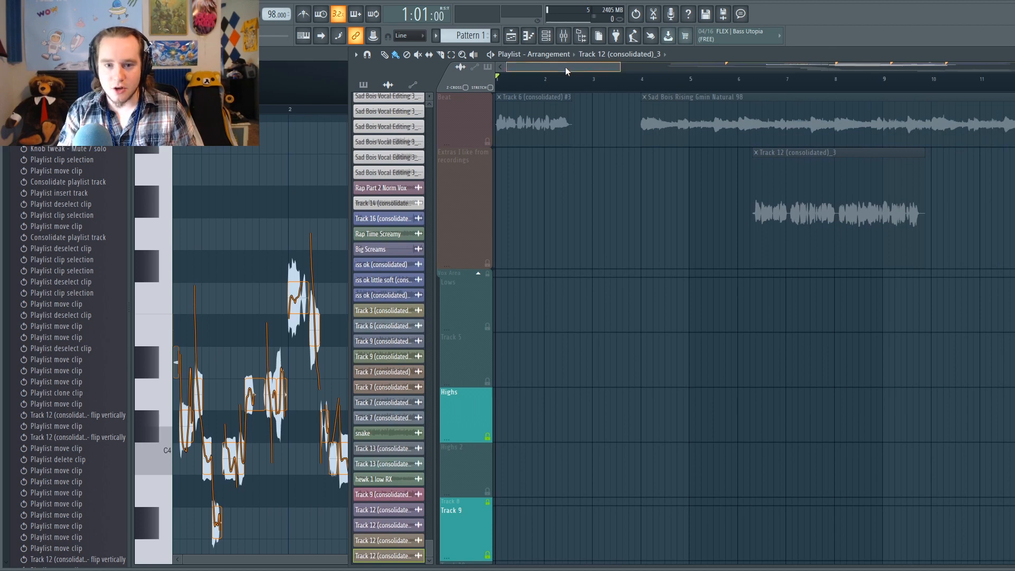
left_click_drag(566, 67, 624, 68)
right_click(540, 194)
- Place the Track 12 (consolidated)_3 clip on the Highs 2 track after bar 41, aligned with the start of Track 12 (consolidated) #3
scroll(540, 194, "right", 6)
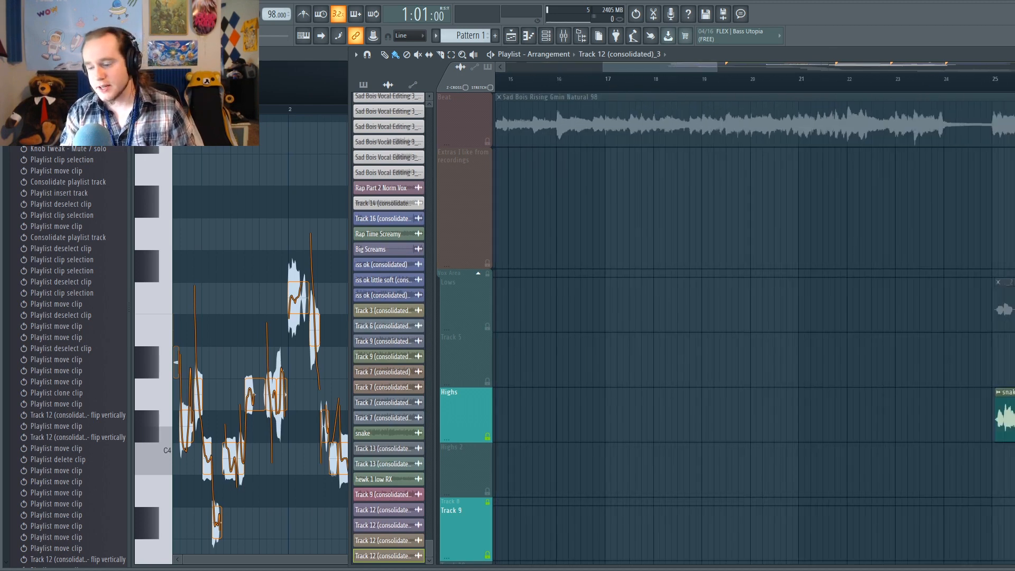
scroll(755, 327, "right", 8)
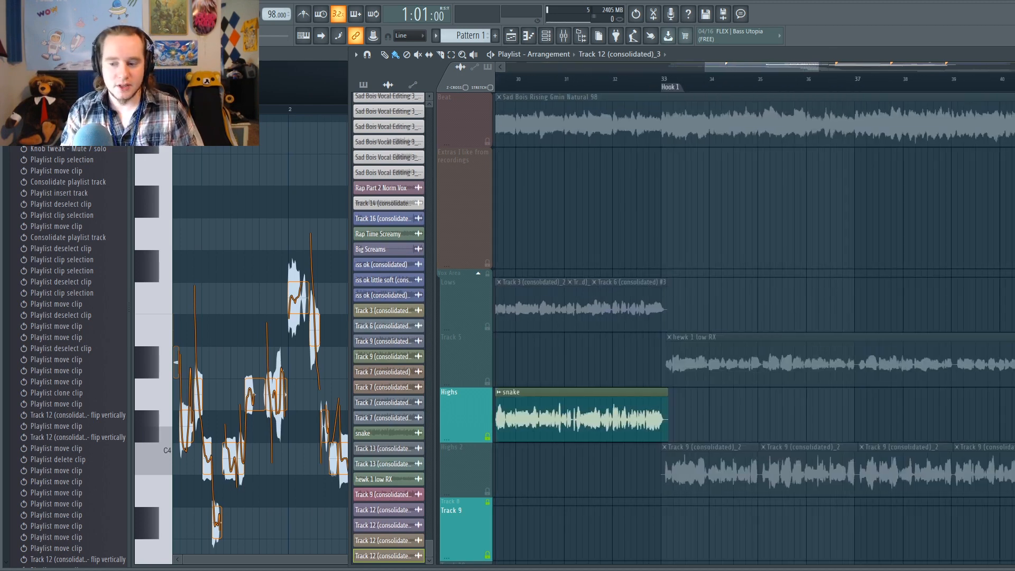
scroll(755, 328, "right", 2)
scroll(755, 328, "down", 1)
left_click(909, 454)
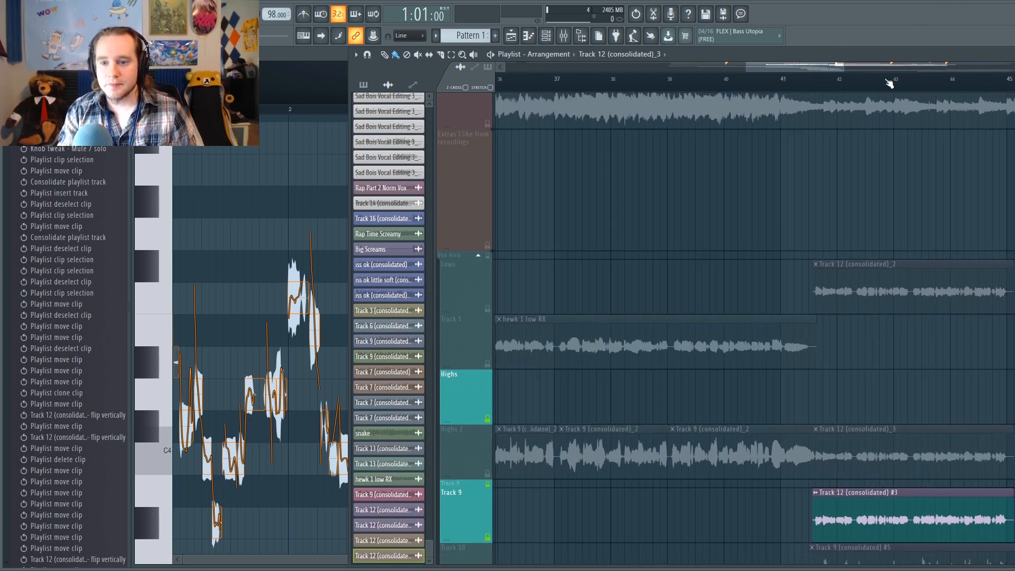
scroll(888, 83, "up", 5)
scroll(662, 321, "down", 4)
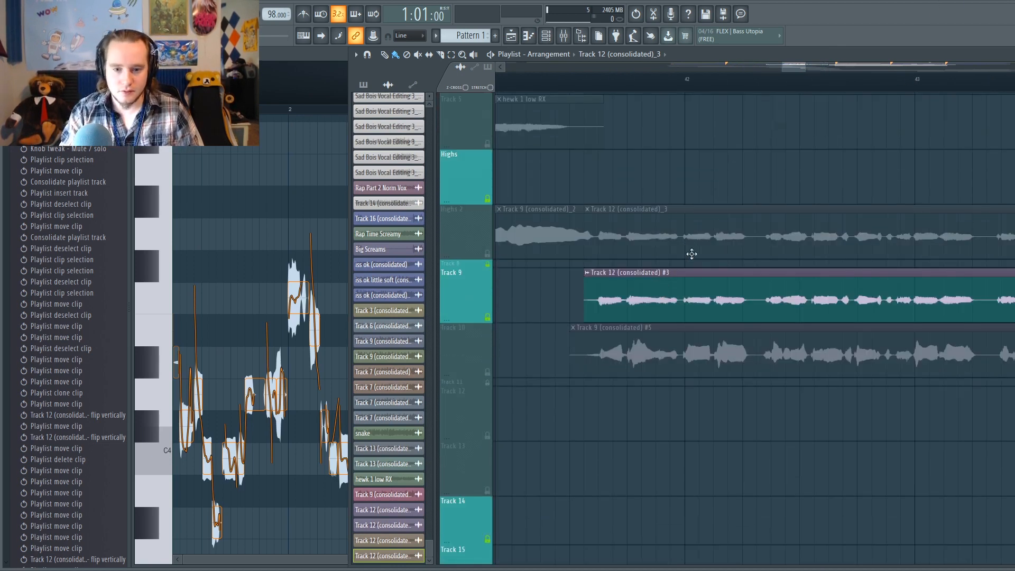
- Move the Track 12 (consolidated)_3 clip to Track 12 and the Track 12 (consolidated) #3 clip to Track 13, with both tracks unmuted
left_click_drag(692, 253, 691, 391)
left_click_drag(694, 312, 698, 487)
left_click(490, 439)
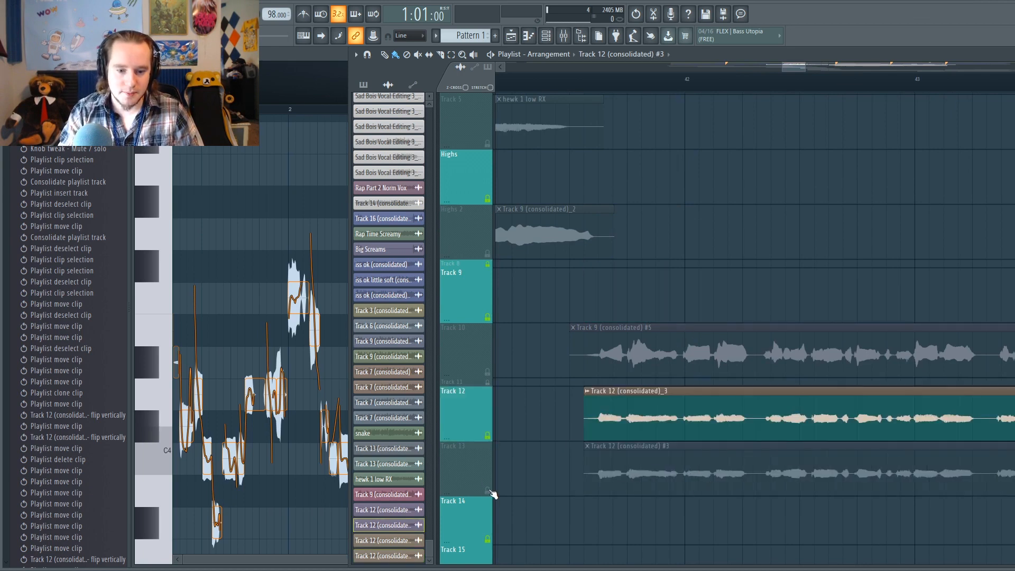
left_click(494, 486, "ctrl")
scroll(606, 85, "up", 5)
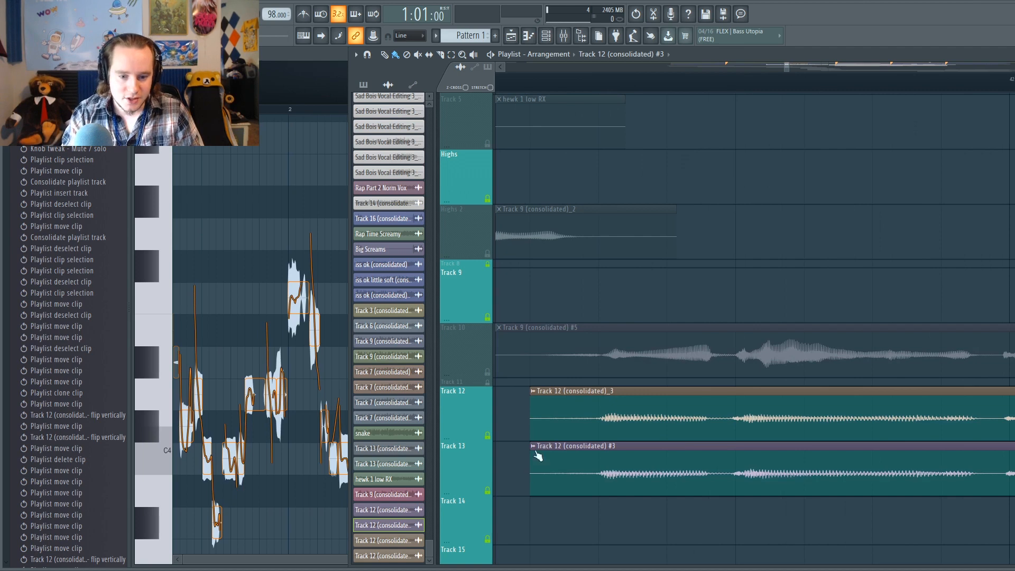
- Play from 41:10 while switching between Track 13 and Track 12 to compare the original and the corrected vocal
left_click(598, 87)
left_click(523, 90)
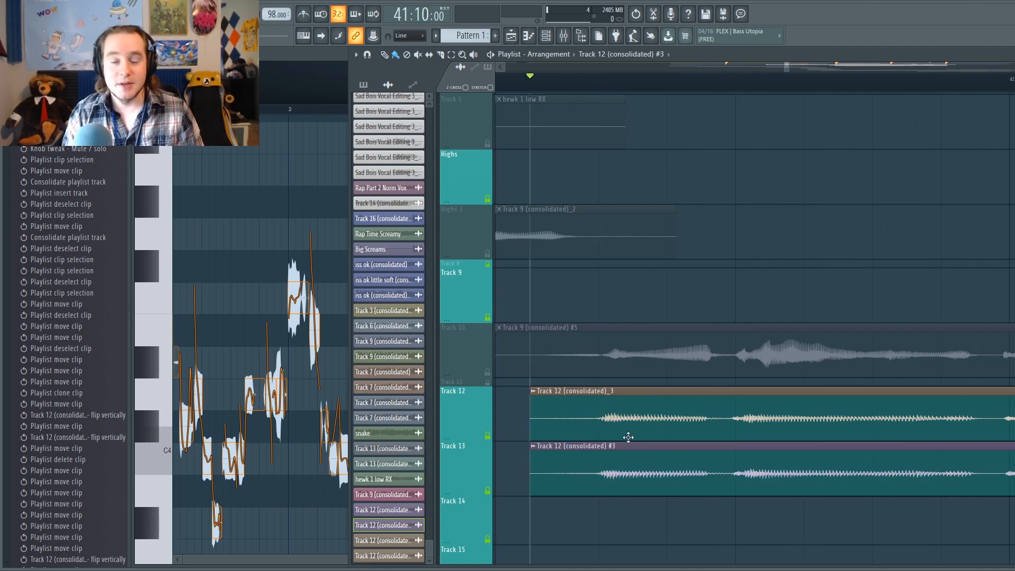
left_click(491, 439, "ctrl")
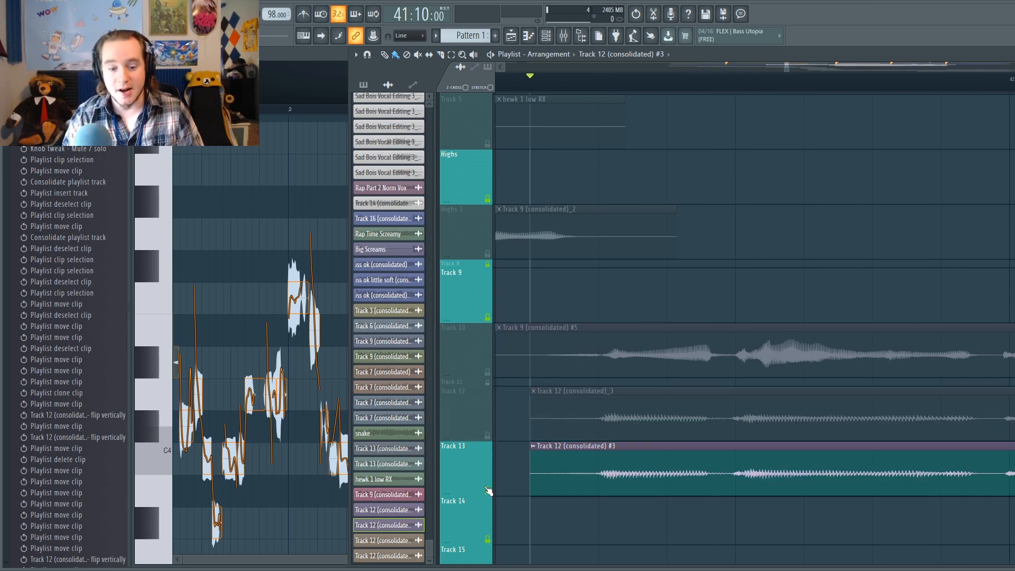
key("space")
left_click(490, 439)
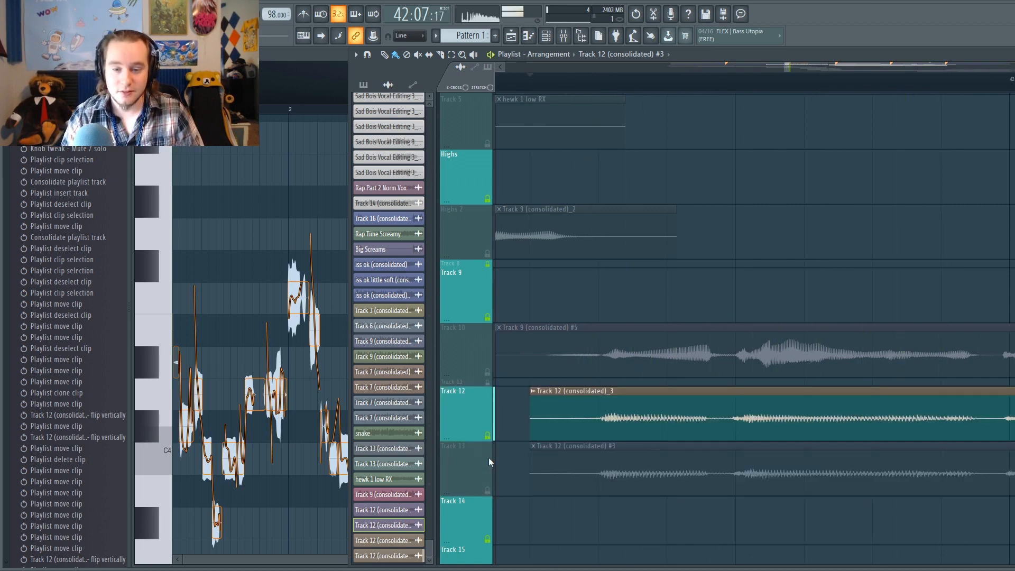
left_click(496, 489)
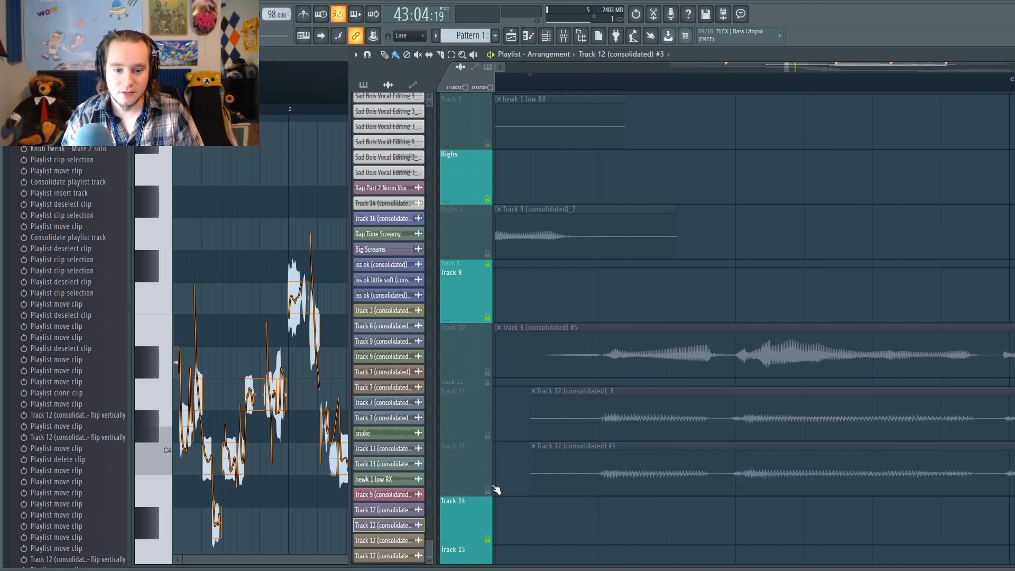
left_click(494, 490)
key("space")
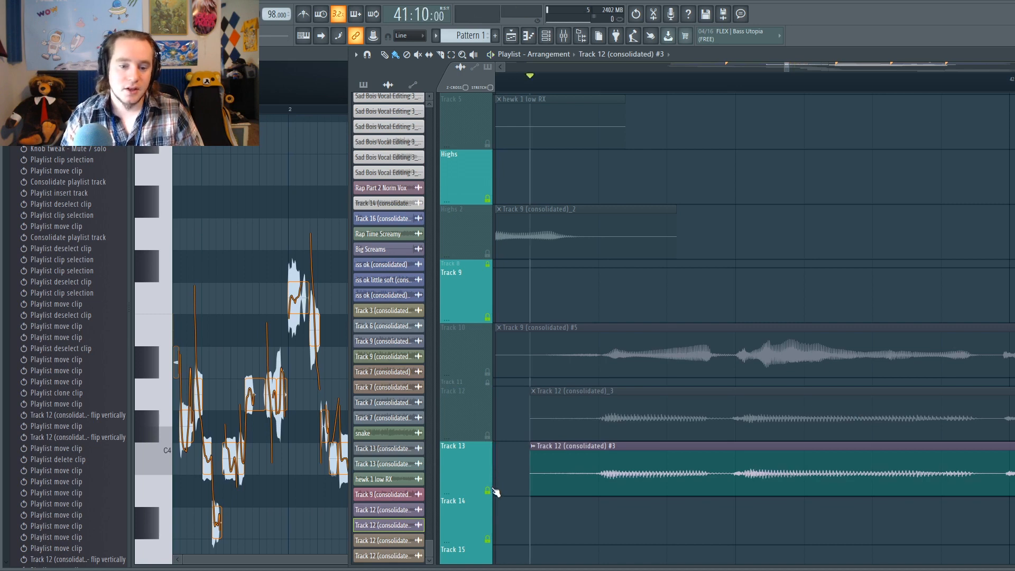
- Unmute Track 12 alongside Track 13 and play both vocal clips together from 41:10
left_click(495, 441, "ctrl")
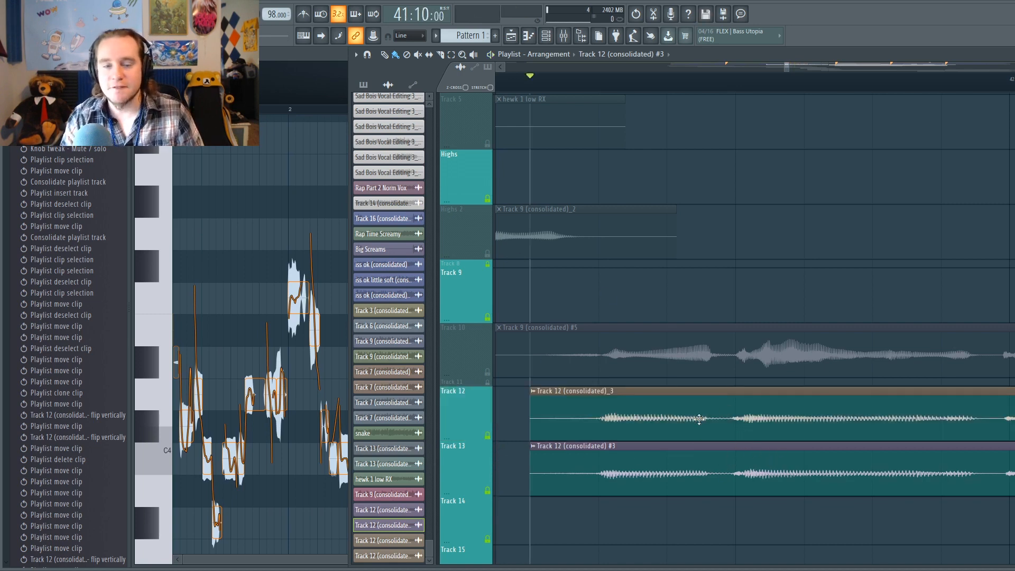
key("space")
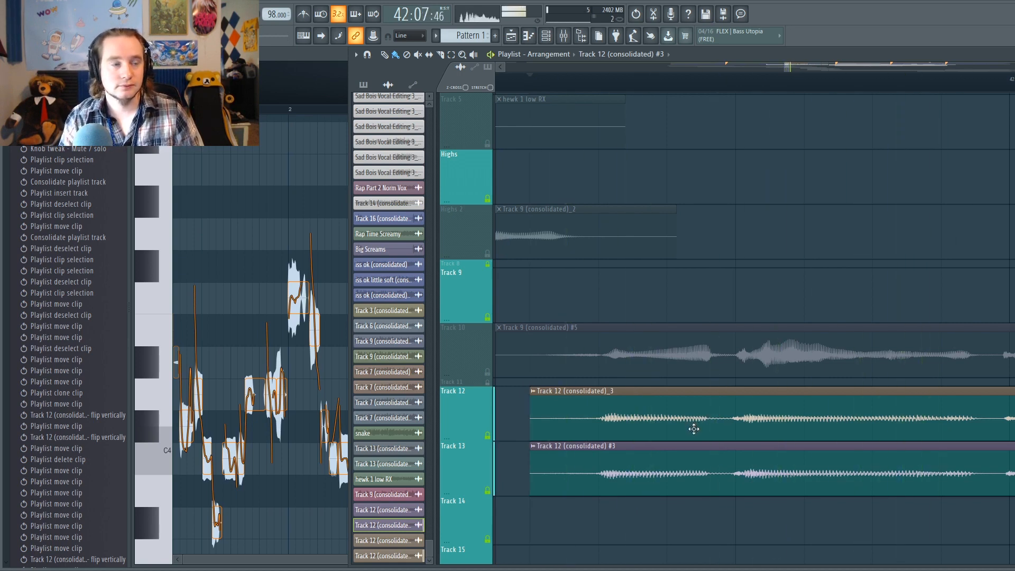
key("space")
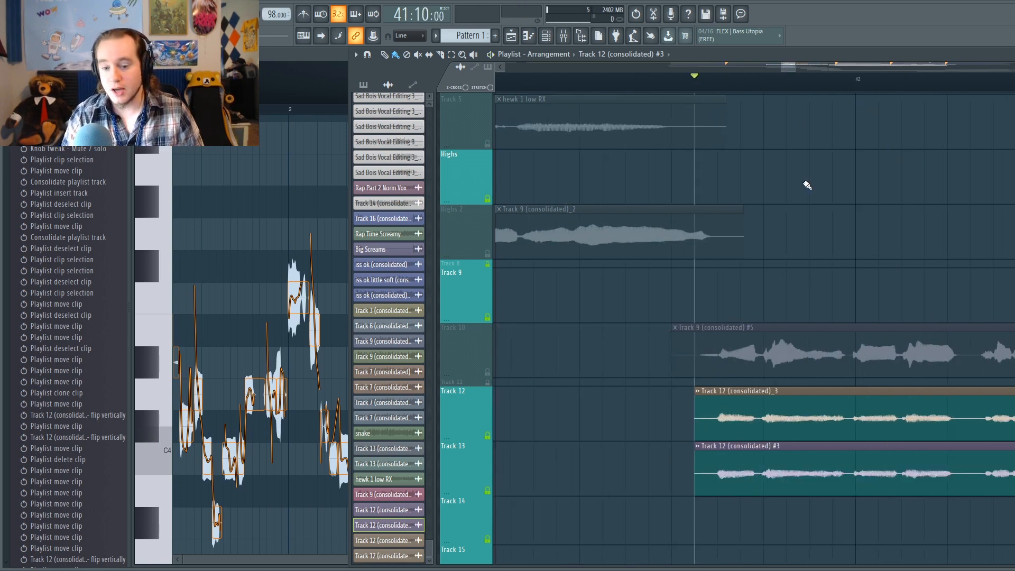
- Undo the moves of both vocal clips to Tracks 12 and 13
key("ctrl+z")
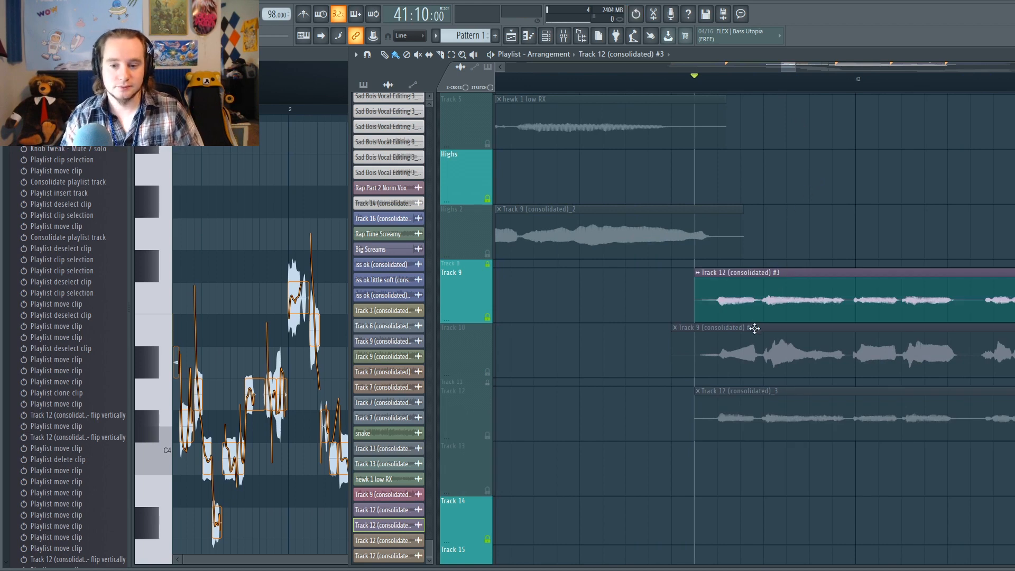
key("ctrl+z")
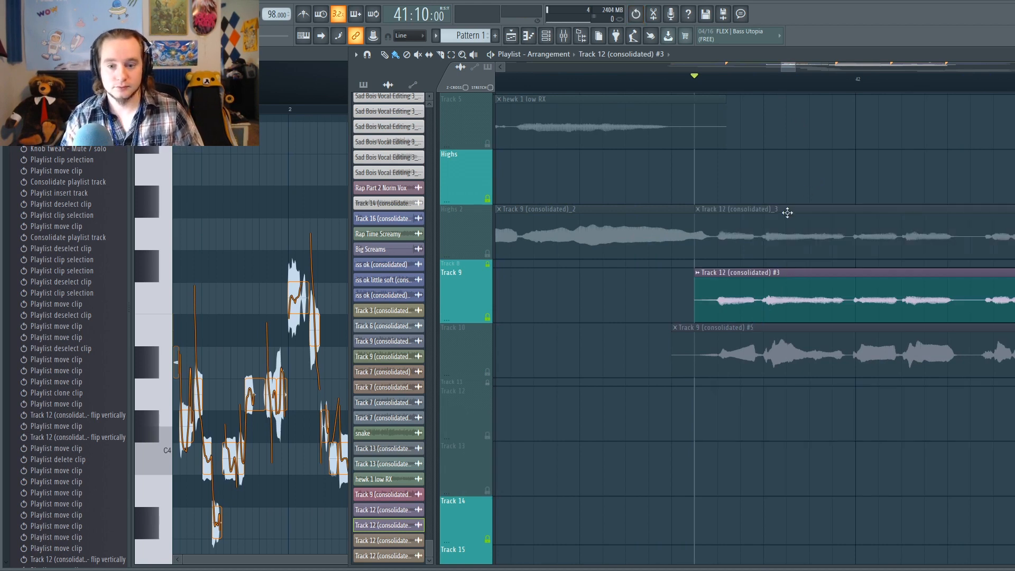
- Move the Track 12 (consolidated)_3 clip up to the Highs track and delete Track 12 (consolidated) #3 from Track 9
left_click_drag(794, 225, 789, 163)
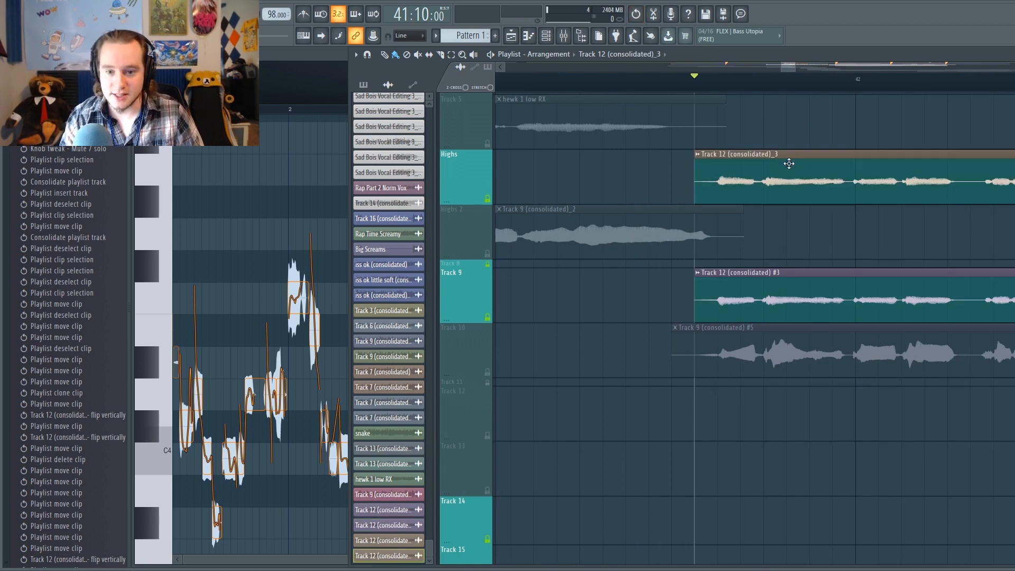
right_click(747, 296)
- Lower the volume of the BEat mixer track and play the arrangement from 41:09
mouse_move(699, 82)
left_mouse_down()
mouse_move(1012, 77)
mouse_move(889, 91)
left_mouse_up()
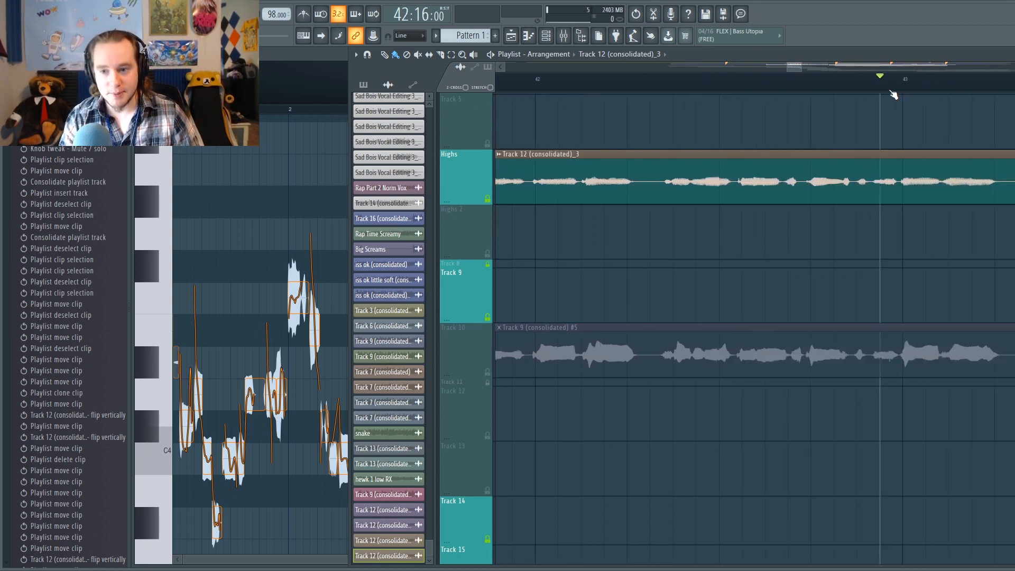
scroll(889, 88, "down", 4)
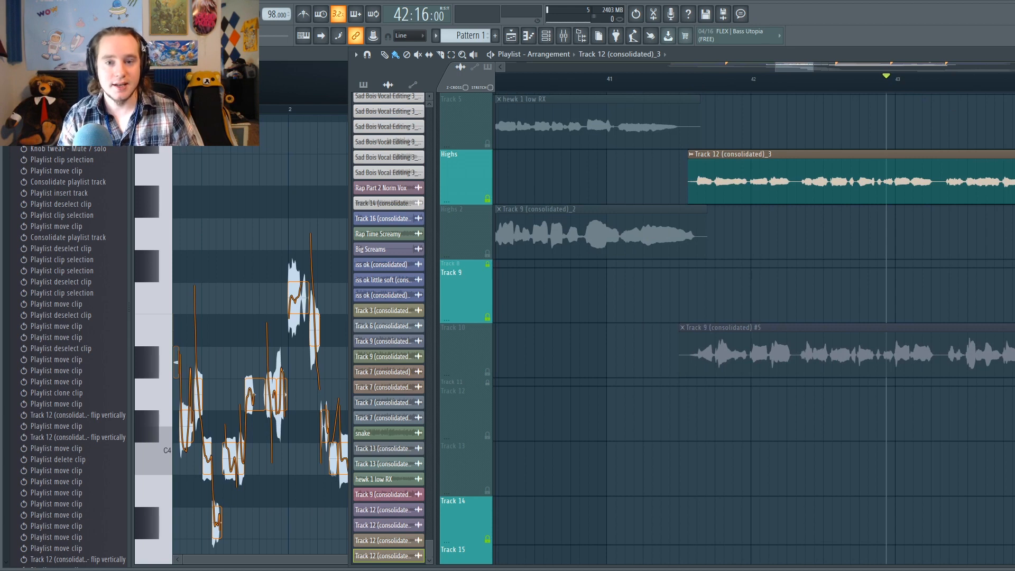
scroll(567, 195, "up", 4)
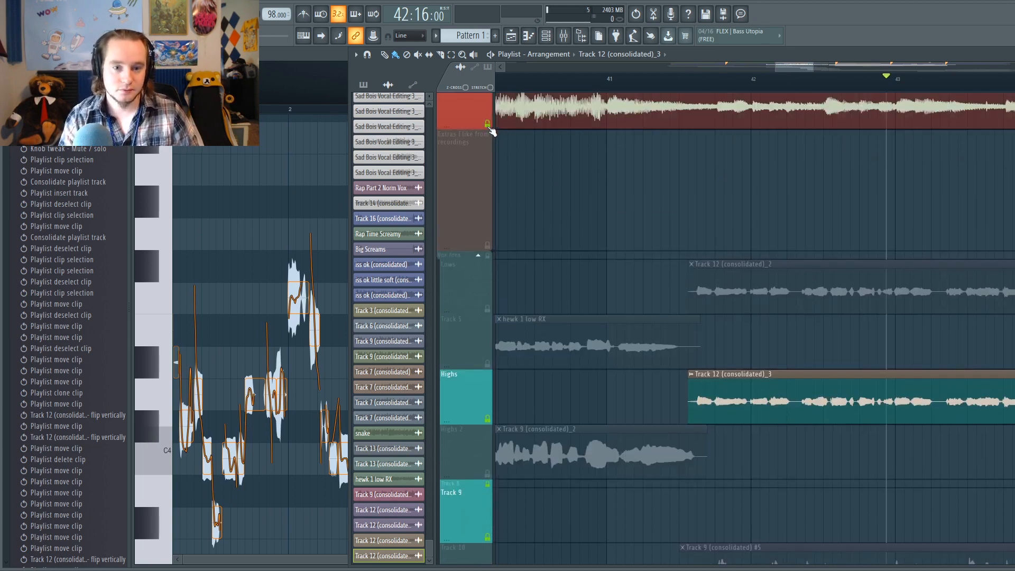
left_click(679, 79)
left_click(564, 35)
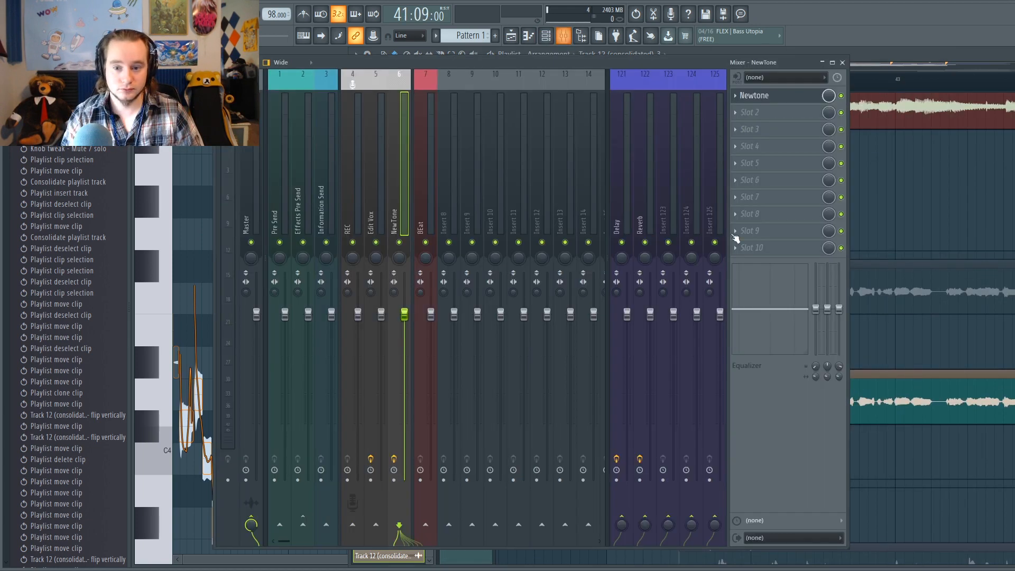
left_click_drag(431, 317, 432, 390)
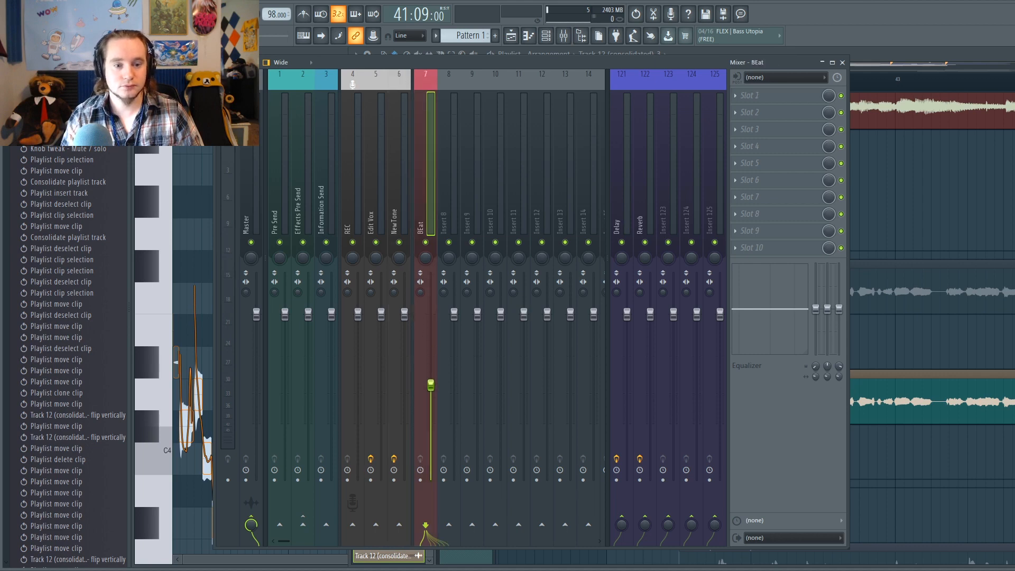
key("space")
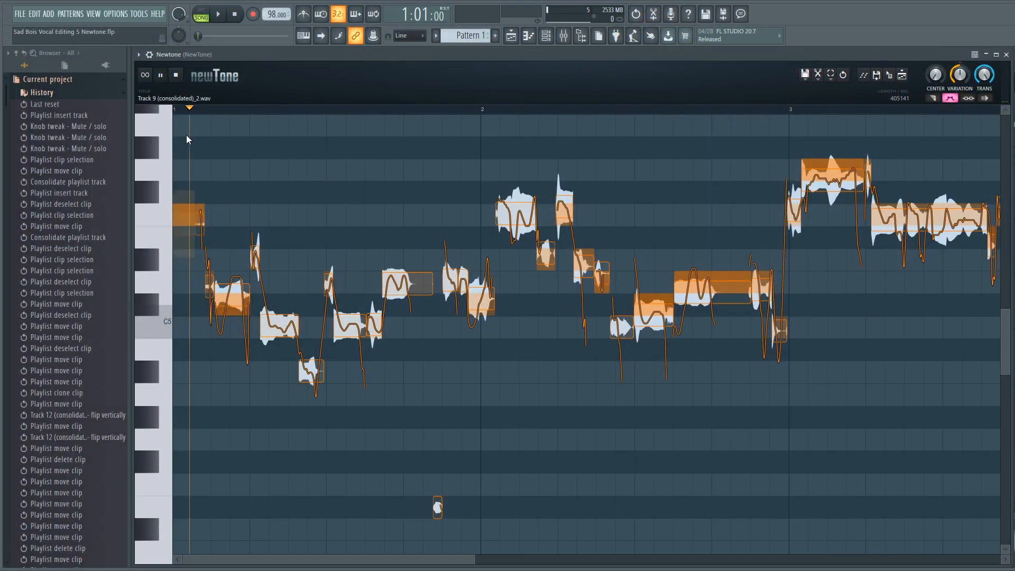
- Play the opening of Track 9 (consolidated)_2 in Newtone and listen closely to the notes around bar 2
key("space")
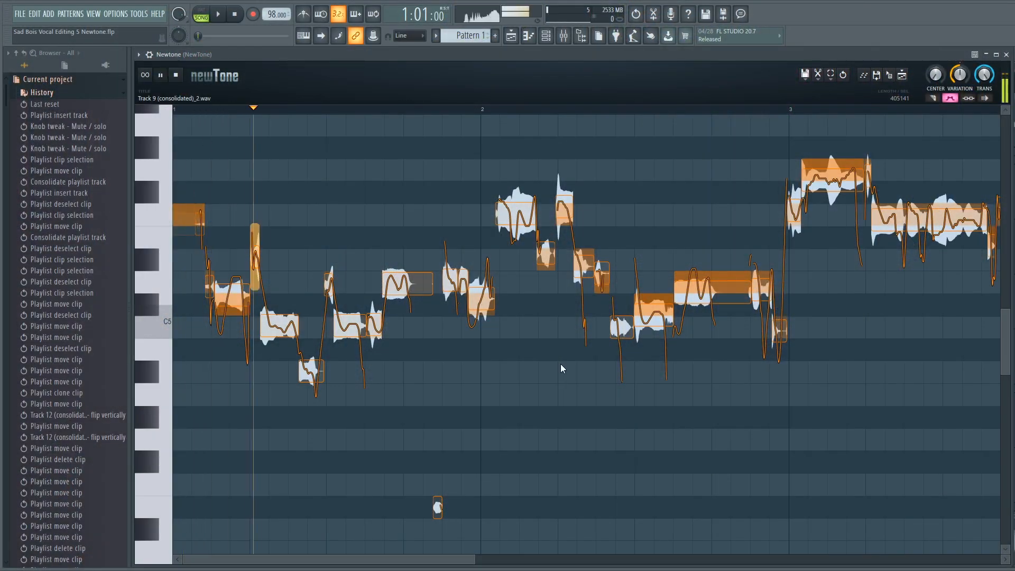
scroll(456, 389, "up", 2)
scroll(456, 389, "down", 1)
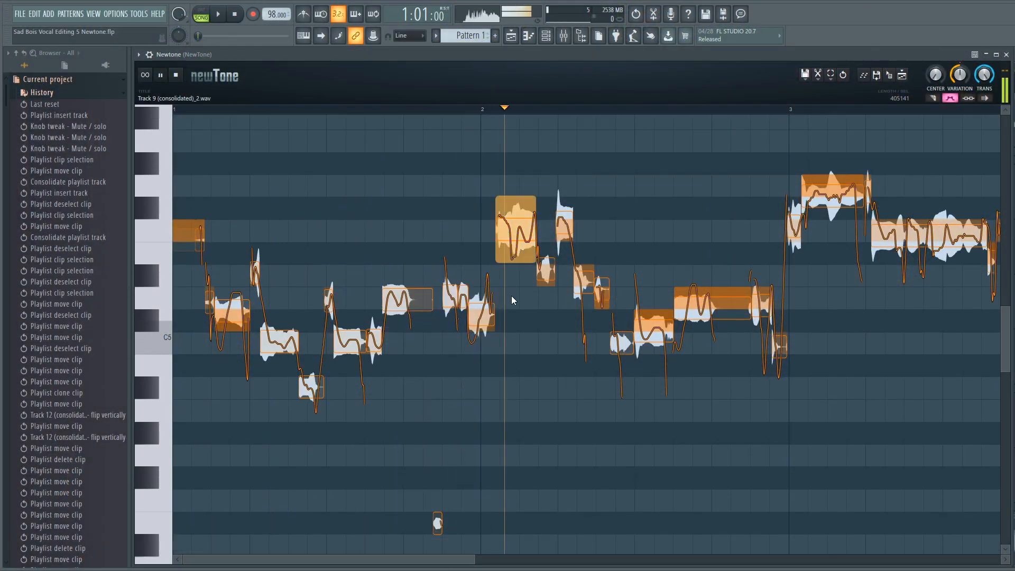
key("space")
scroll(408, 113, "up", 2)
scroll(407, 113, "up", 1)
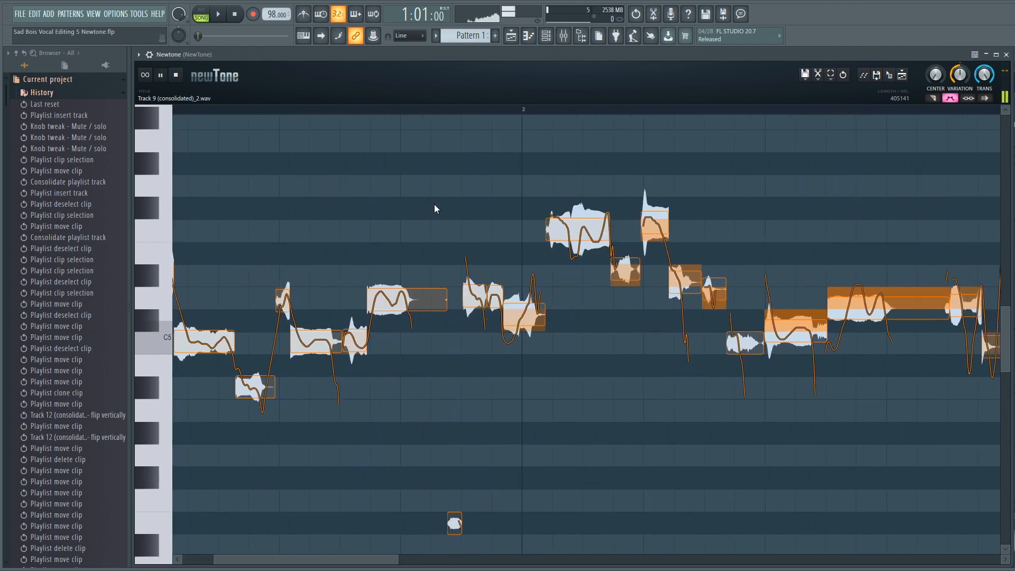
key("space")
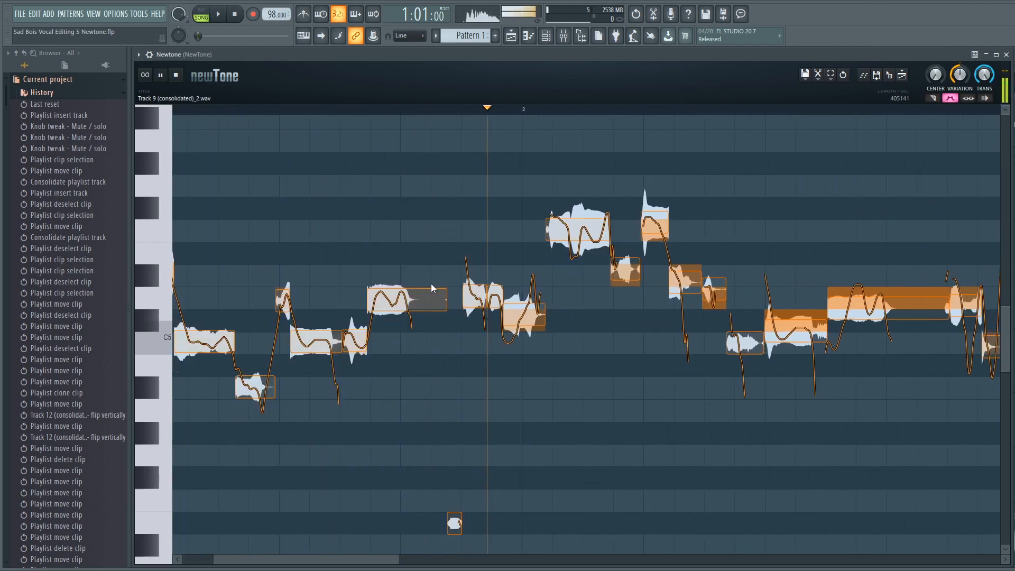
key("space")
mouse_move(537, 302)
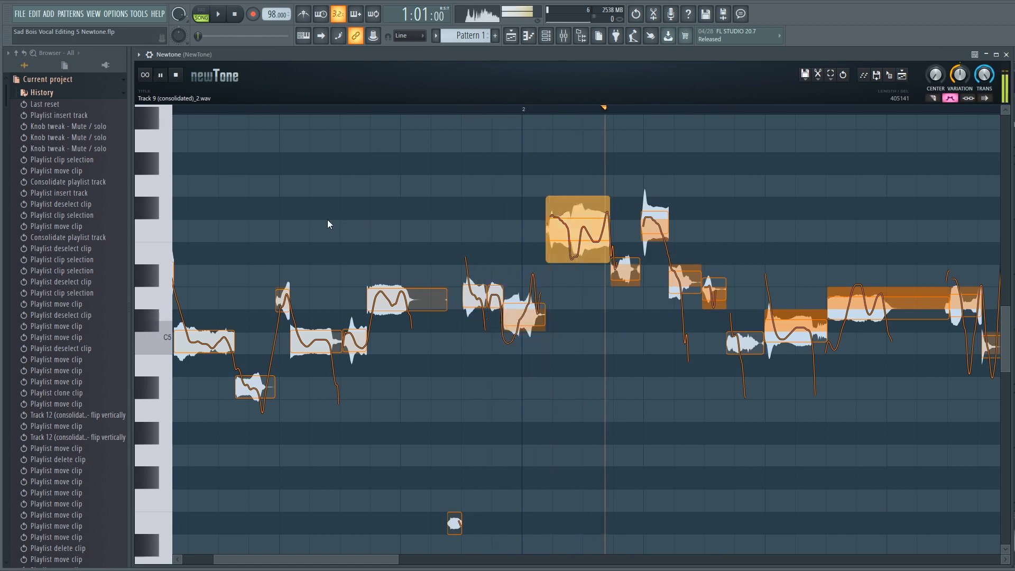
- Reduce the pitch variation of the long high note just after bar 2 and play the phrase back
key("space")
mouse_move(581, 239)
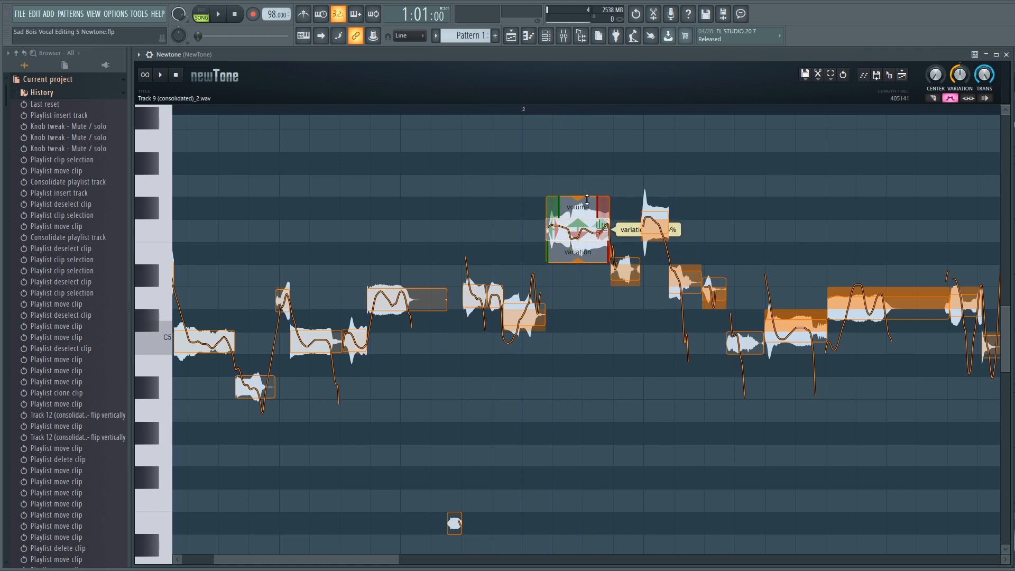
key("space")
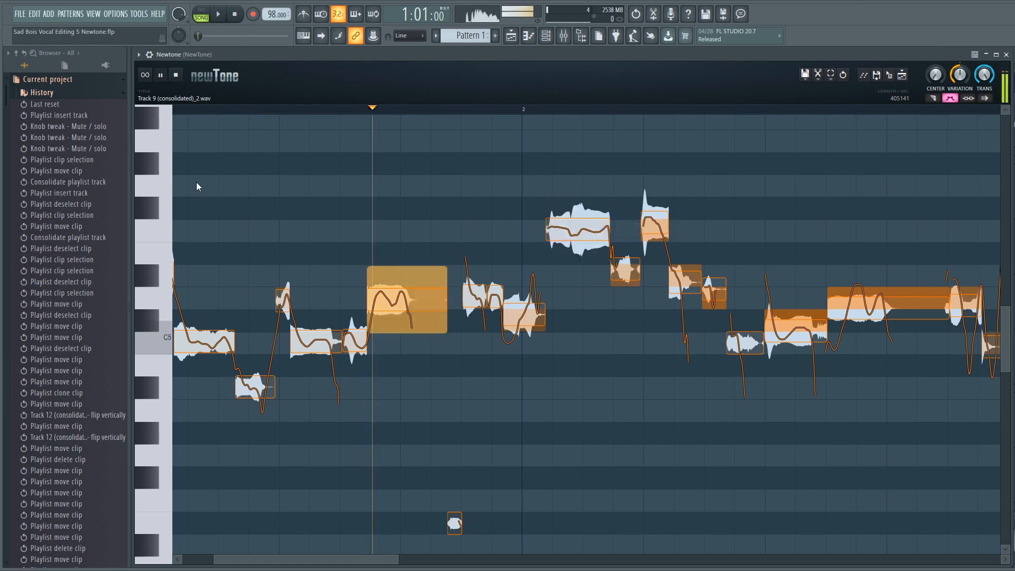
key("space")
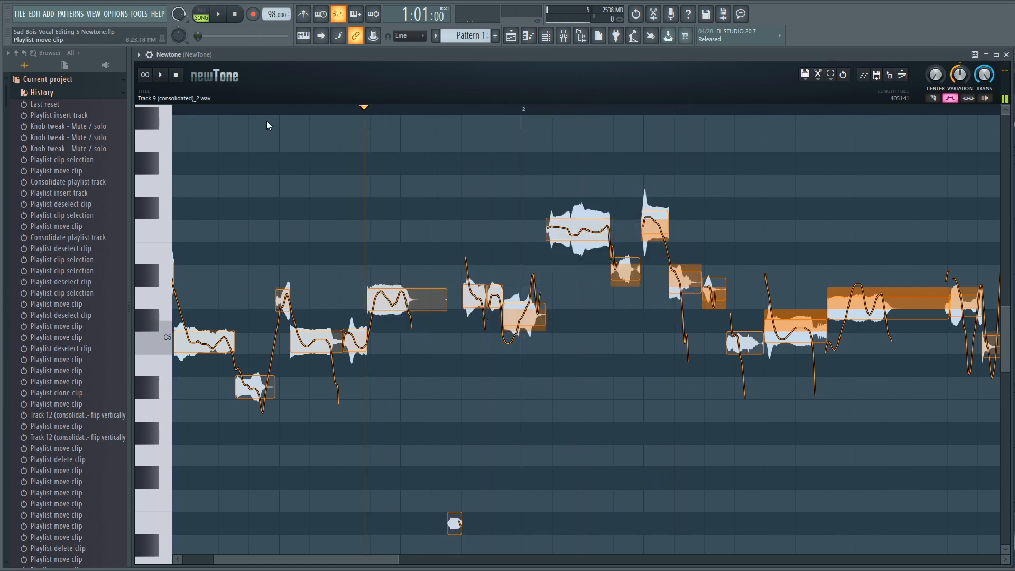
left_click(281, 112)
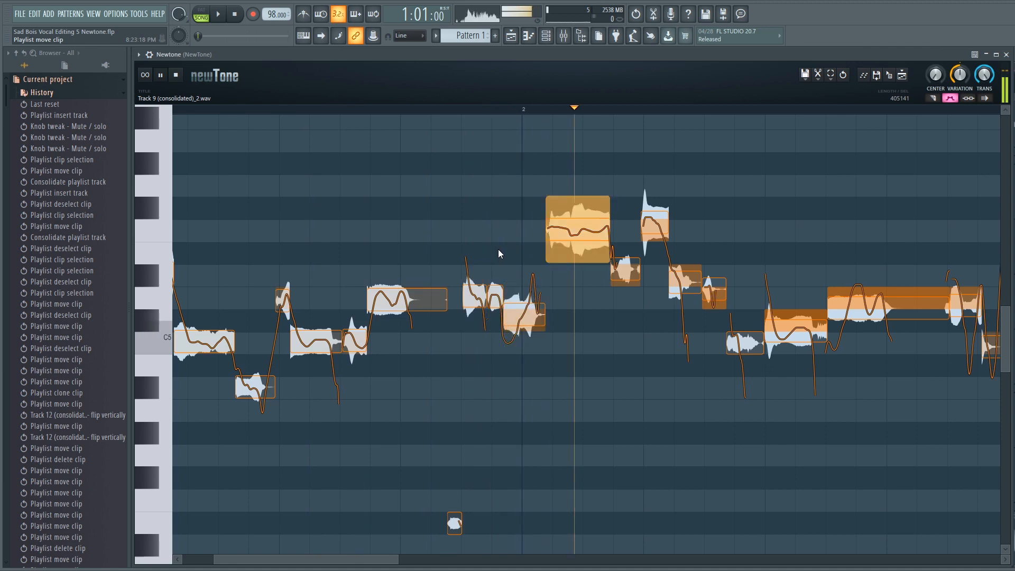
key("space")
- Set the ramp at the start of the short note following the long high note to 122.35% and play the phrase back
mouse_move(613, 250)
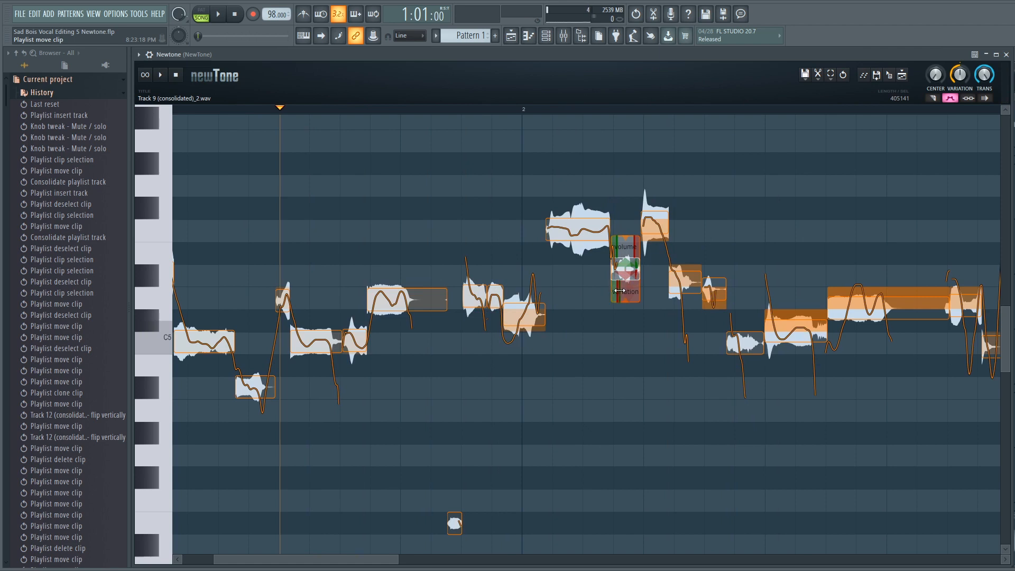
left_click_drag(614, 290, 614, 299)
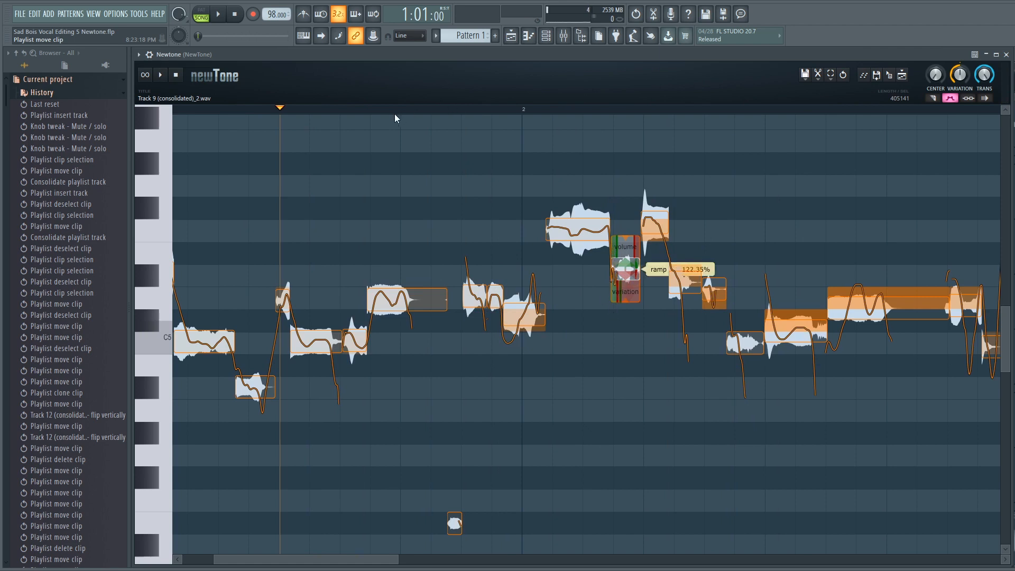
key("space")
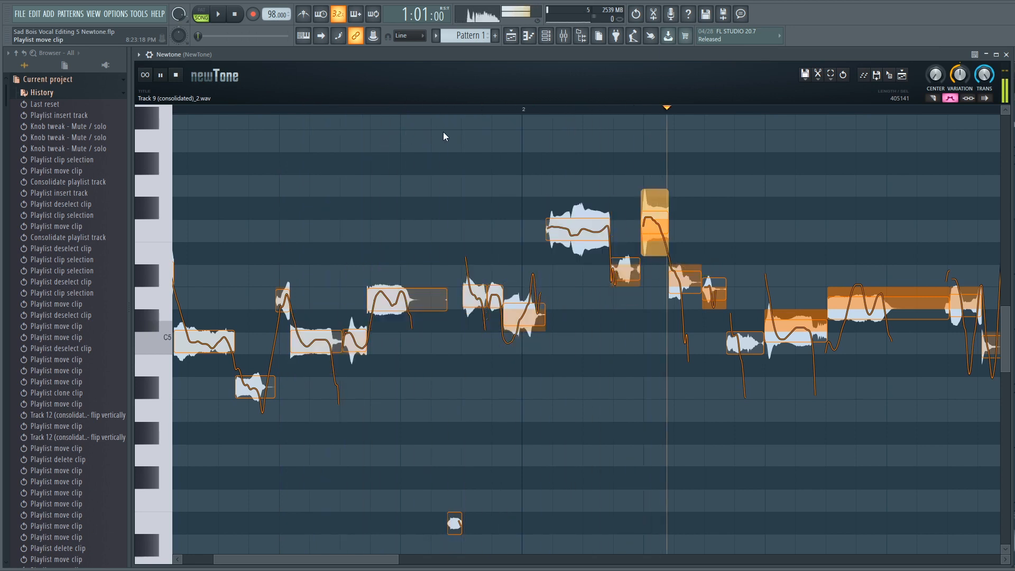
key("space")
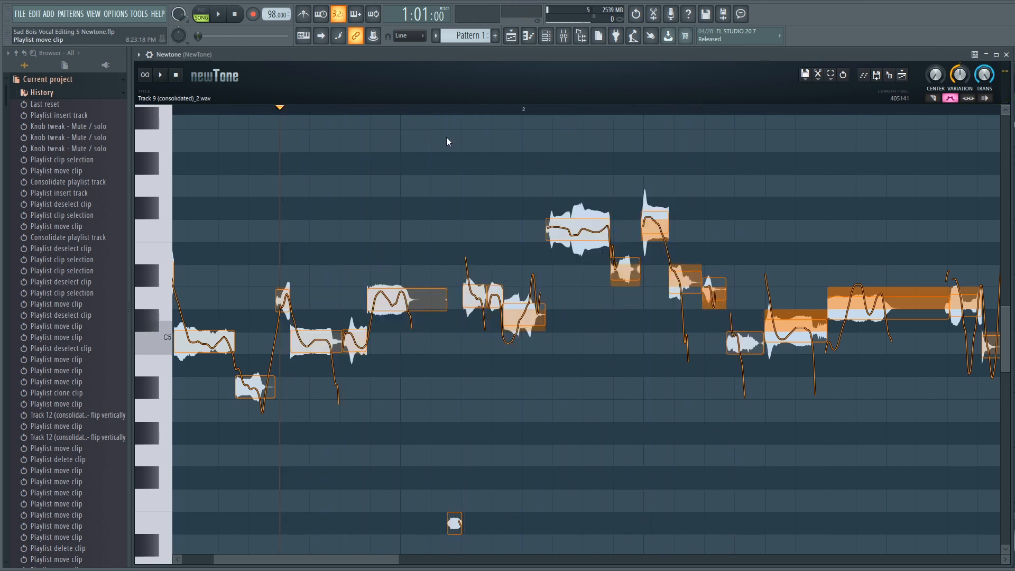
key("space")
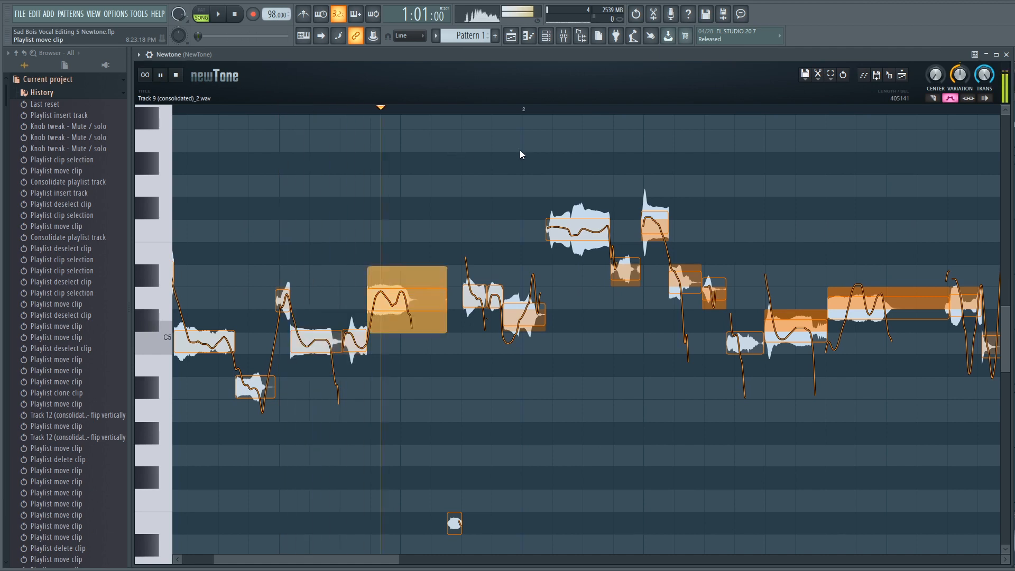
key("space")
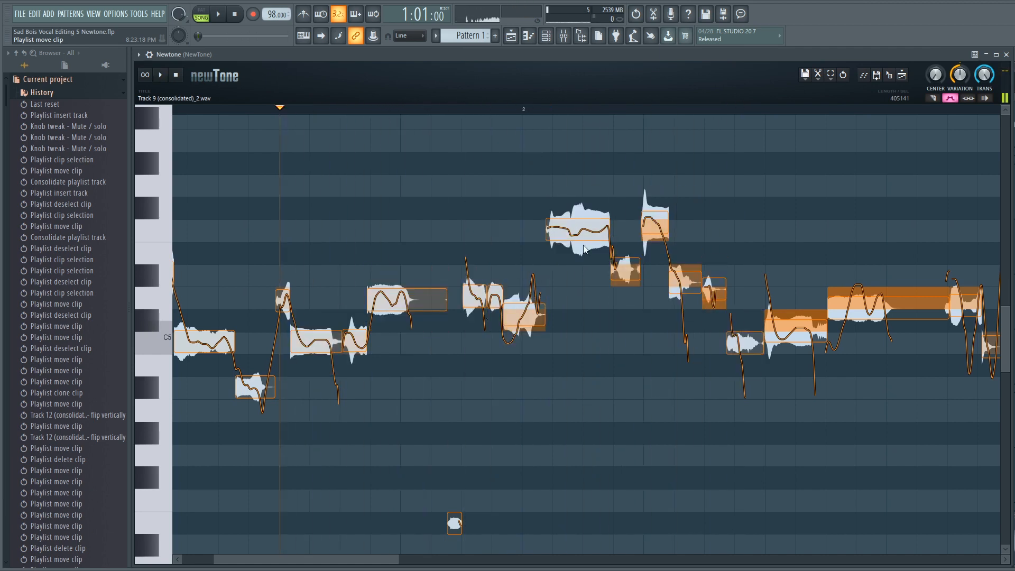
- Raise the short note following the long high note to the same pitch as the high notes beside it
left_click_drag(625, 271, 620, 246)
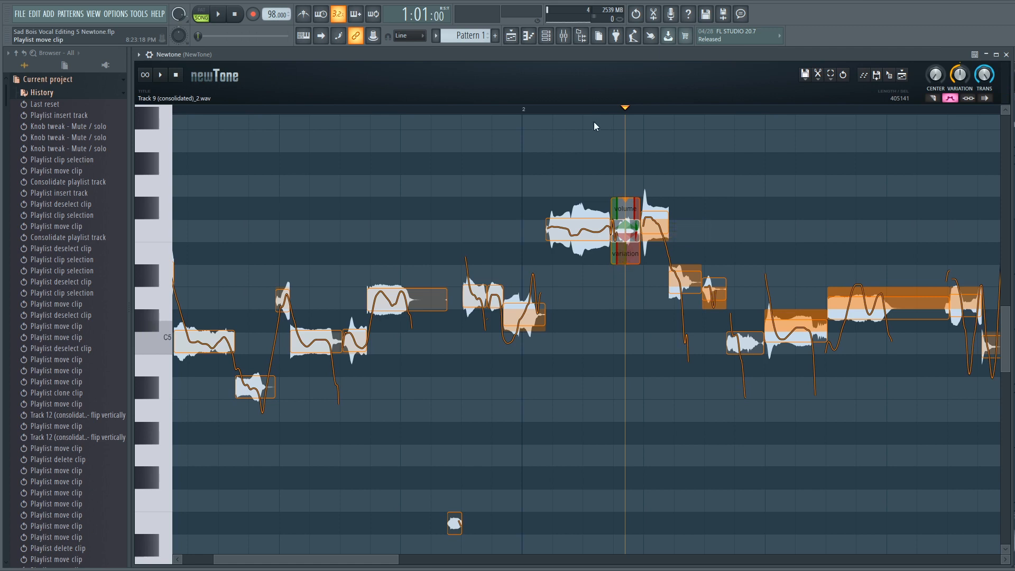
- Examine the raised short note between the high notes and play the phrase around bar 2 back
left_click(585, 109)
key("z")
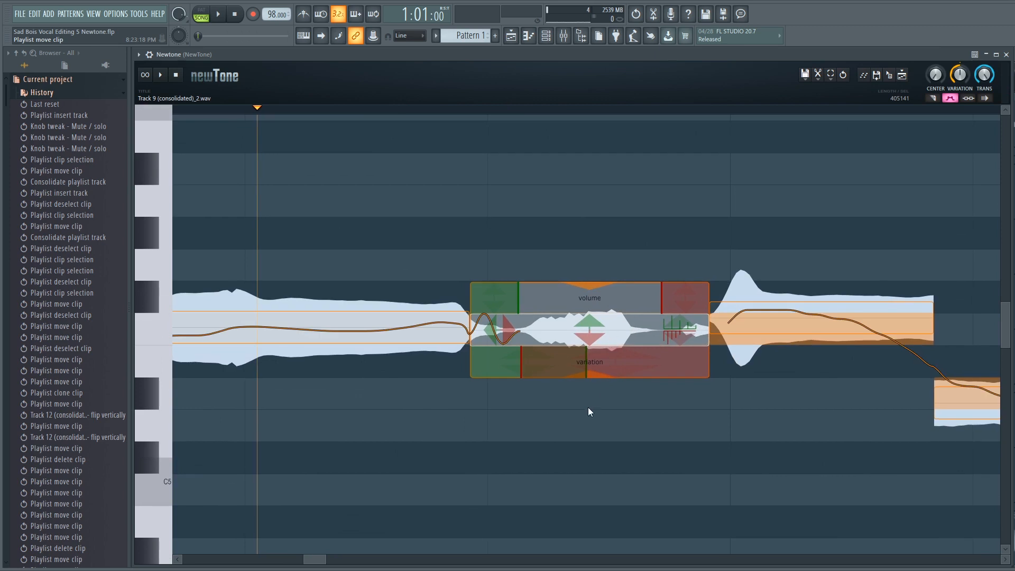
mouse_move(593, 379)
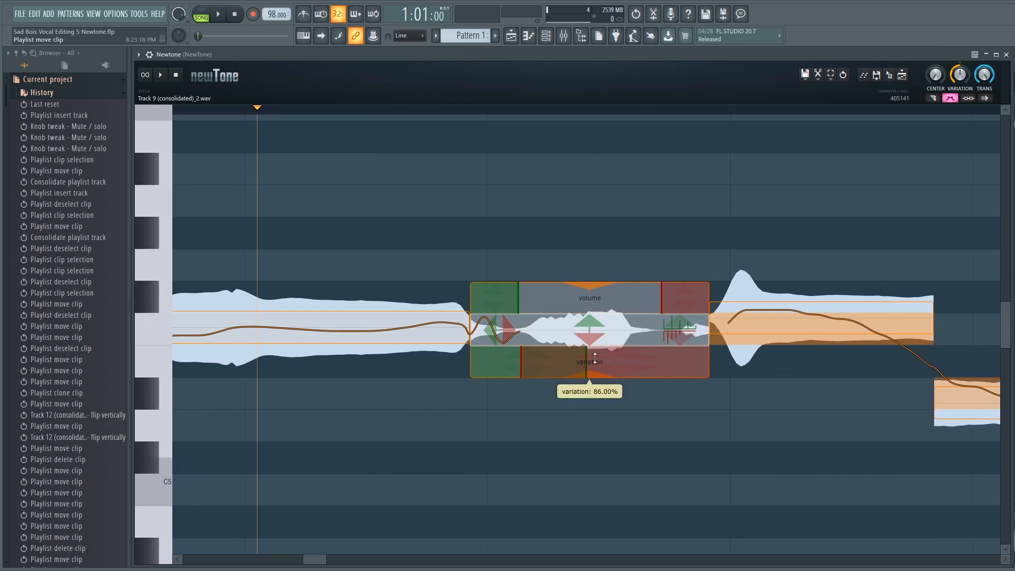
left_click(266, 148)
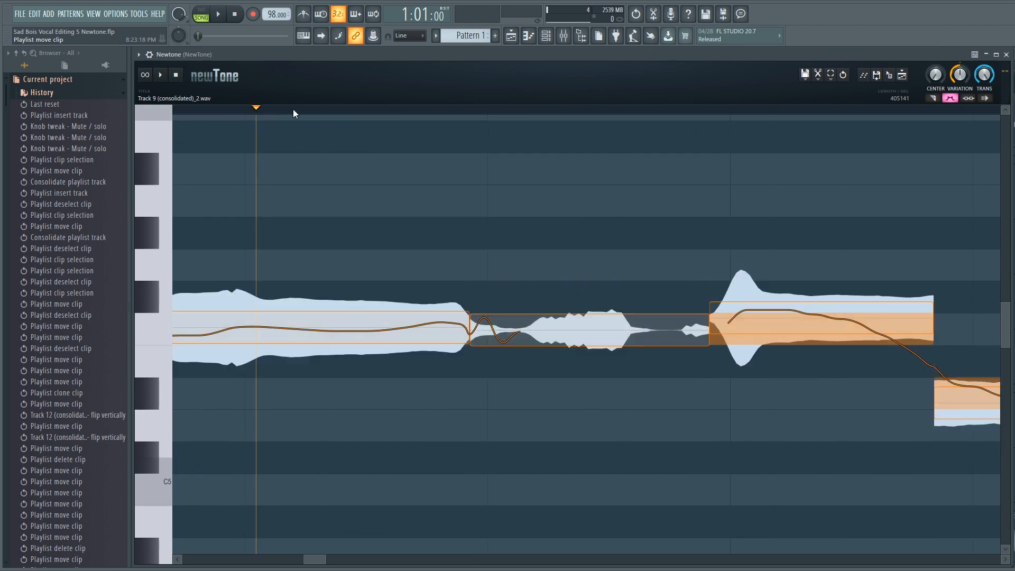
key("z")
key("space")
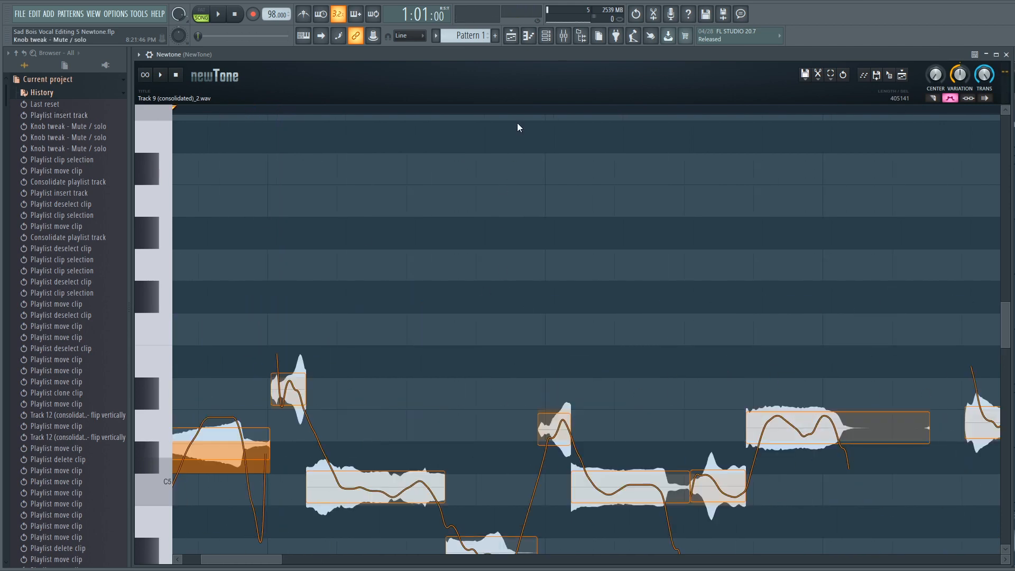
scroll(526, 107, "down", 3)
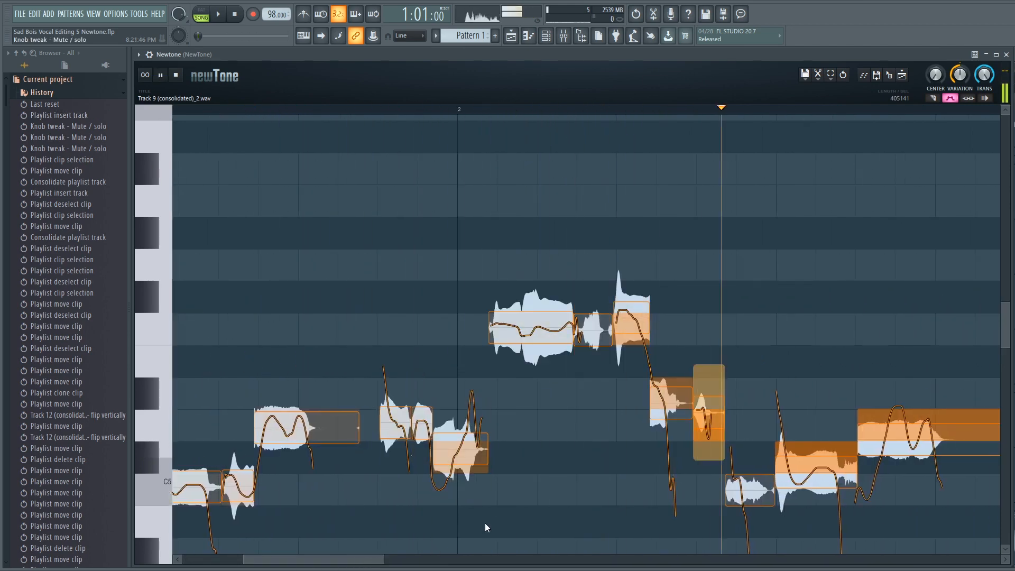
key("space")
- Lower the last of the three high notes after bar 2 by 0.35 semitones and play the phrase back
mouse_move(632, 314)
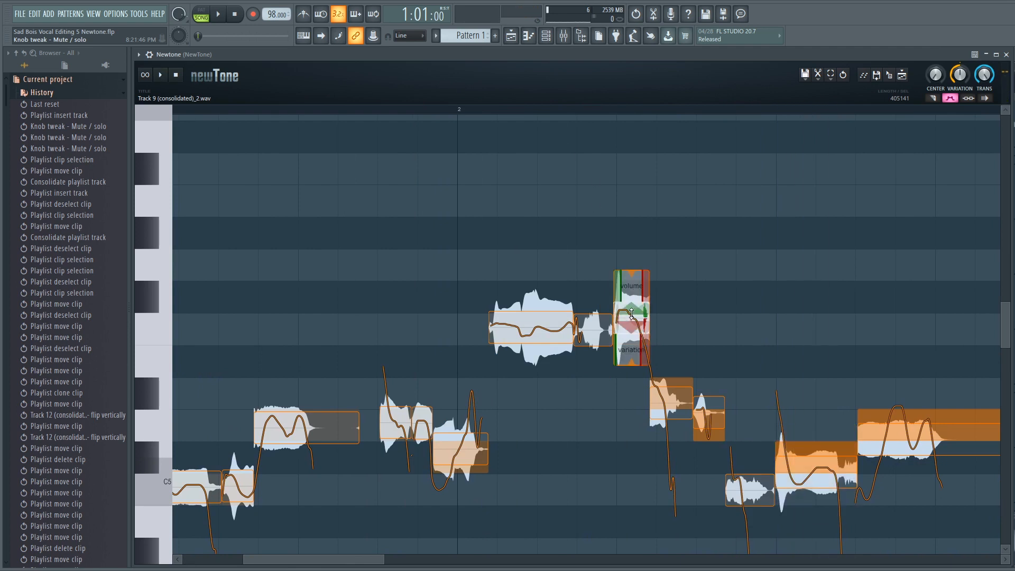
left_click_drag(633, 314, 632, 325)
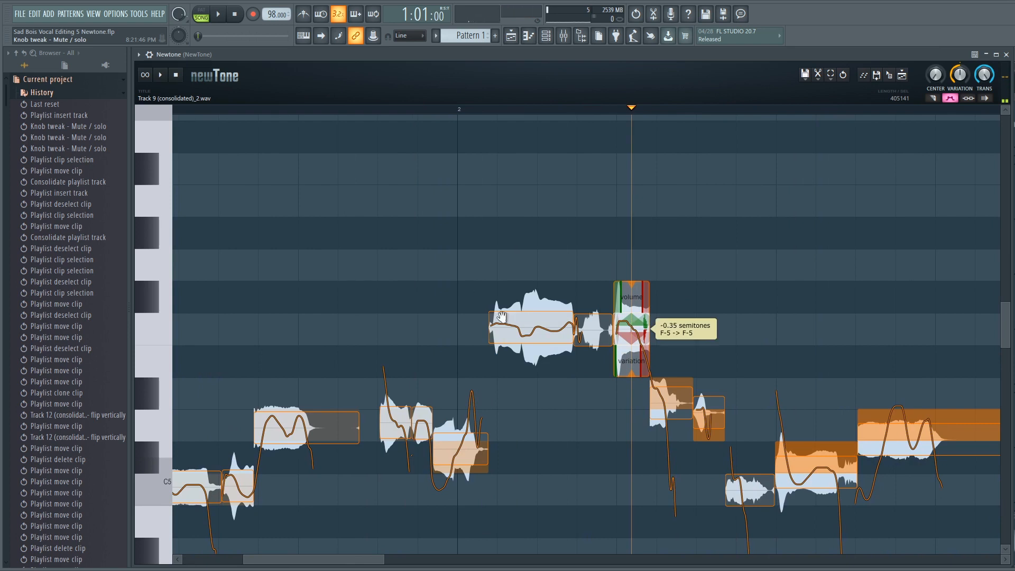
left_click(168, 107)
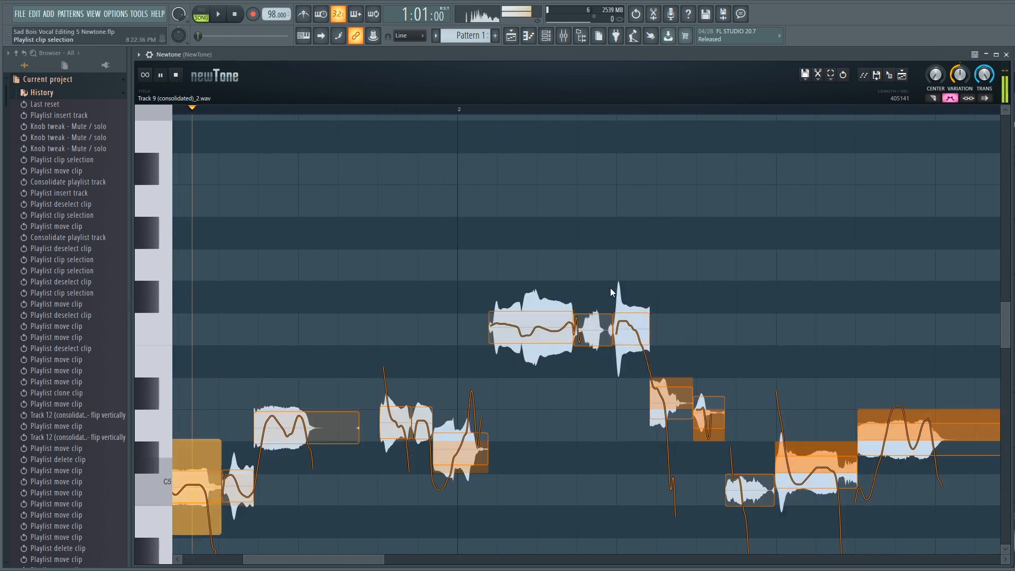
mouse_move(593, 320)
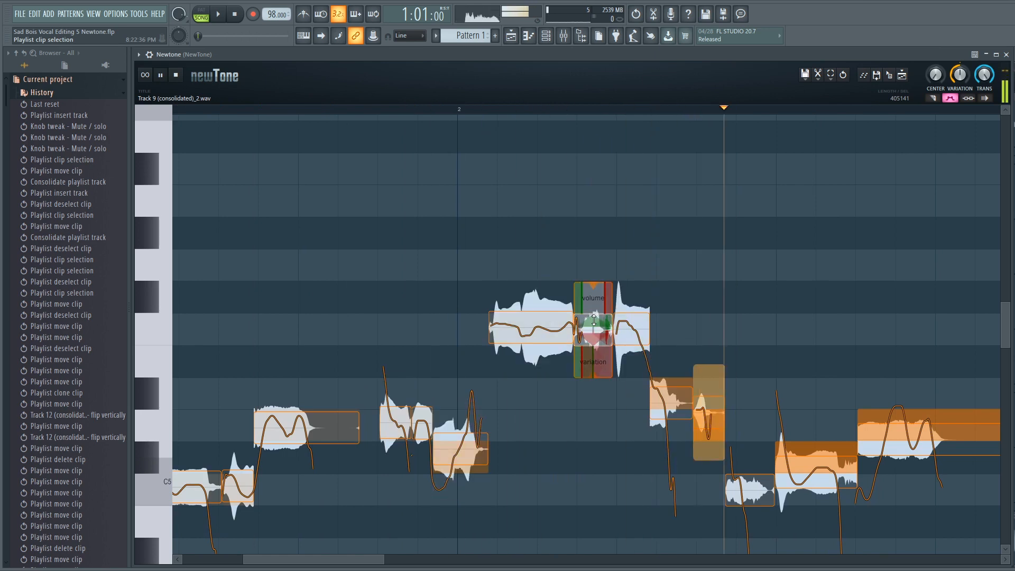
key("space")
- Play the vocal on past the high notes and listen to the descending notes between bars 2 and 3
mouse_move(666, 397)
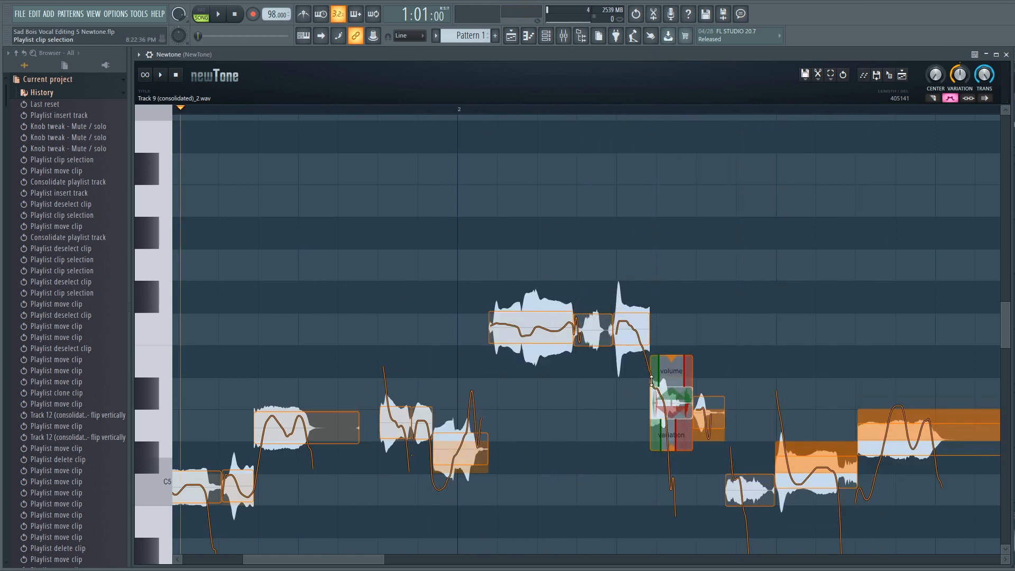
scroll(665, 119, "down", 3)
key("space")
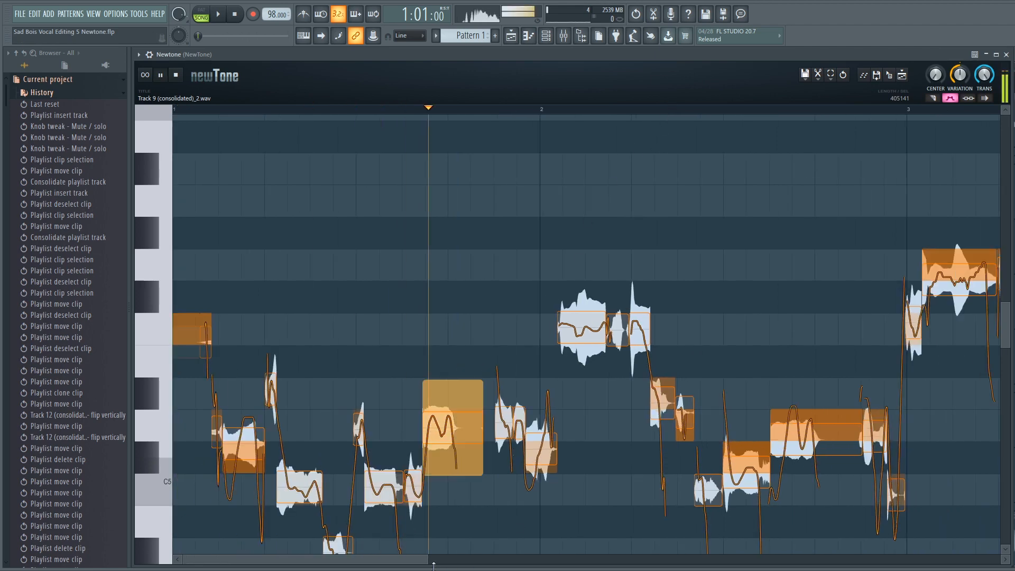
left_click_drag(397, 559, 479, 512)
scroll(477, 246, "down", 4)
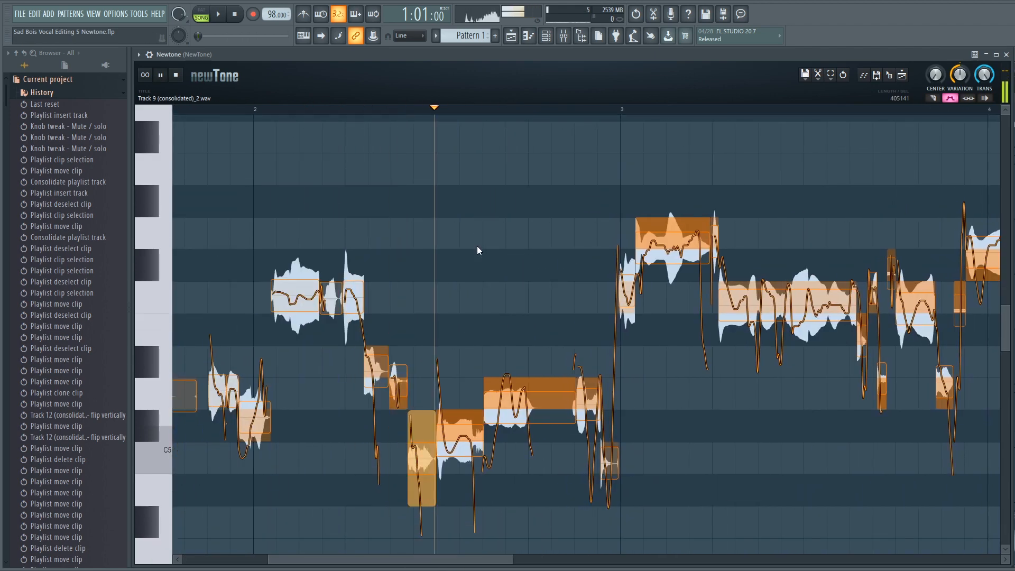
key("space")
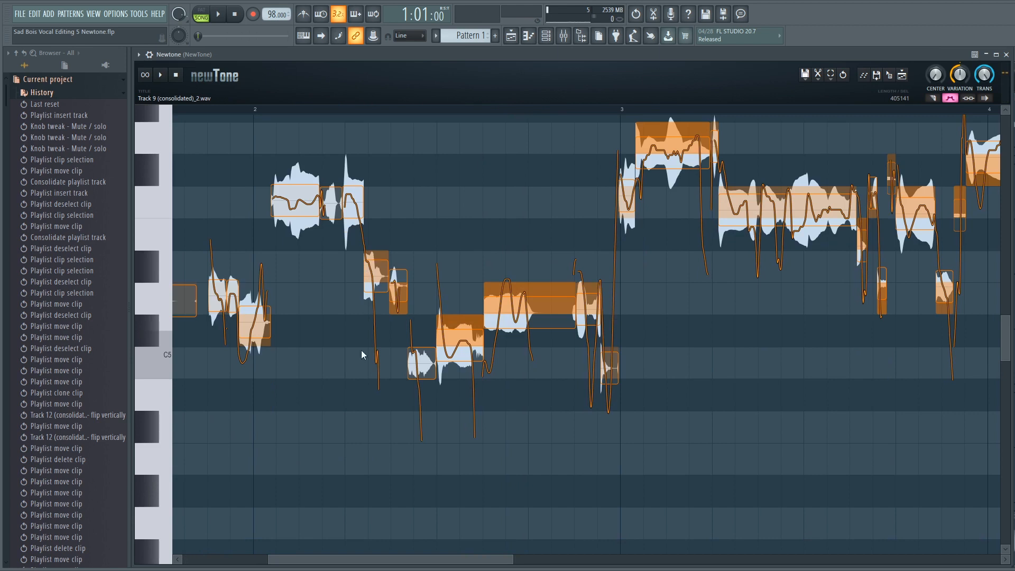
- Raise the first note after the three high notes by 0.33 semitones to D#5 and play the phrase back
mouse_move(375, 273)
left_click_drag(376, 270, 376, 260)
left_click(182, 110)
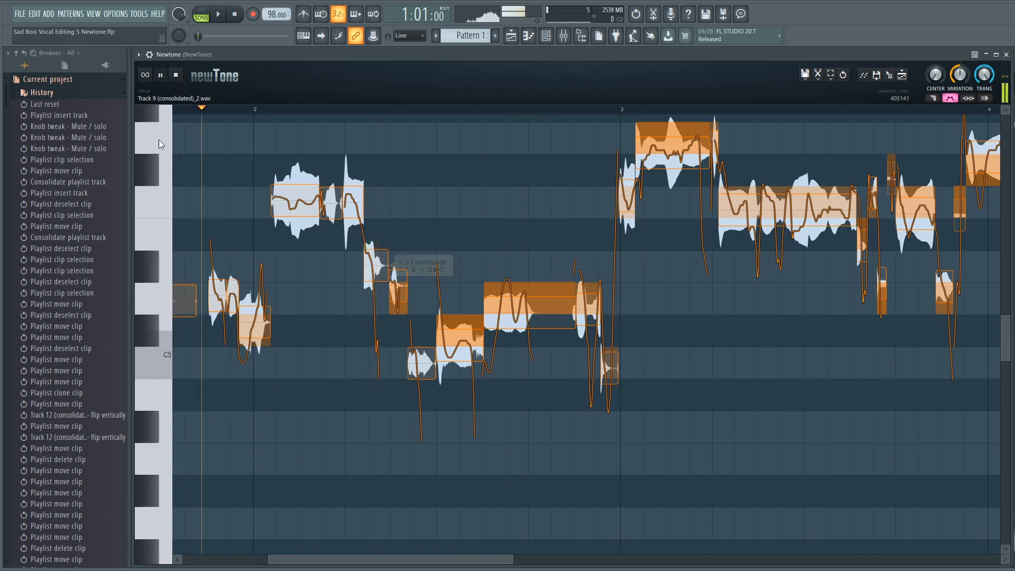
key("space")
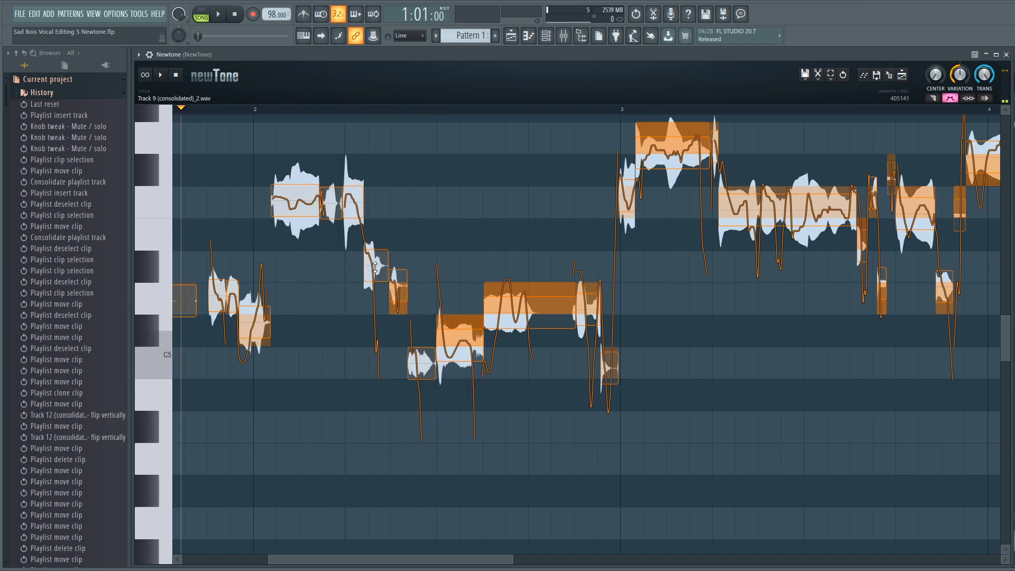
- Set the variation of the first note after the three high notes to 83.59% and play the phrase back
mouse_move(373, 316)
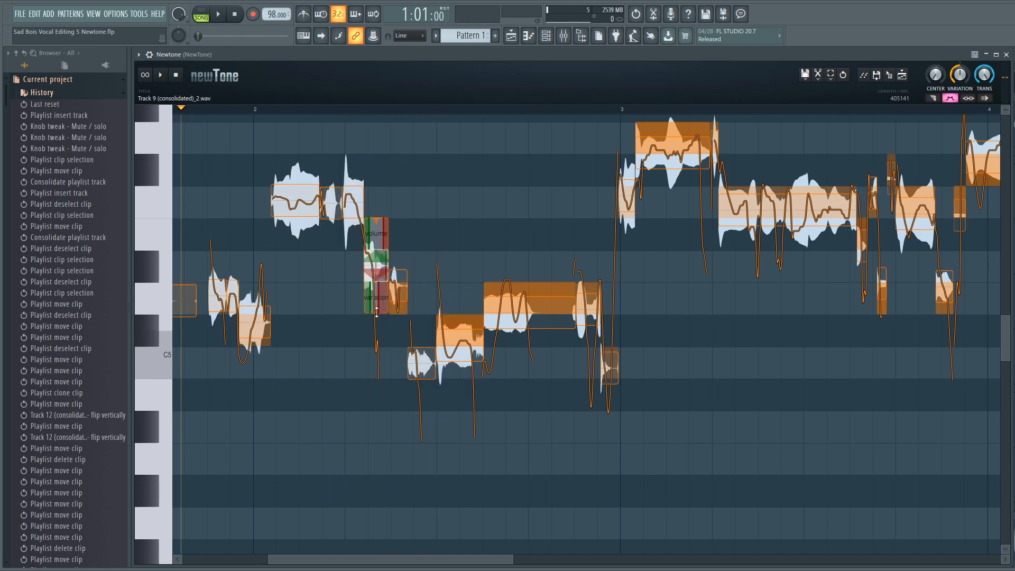
left_click_drag(377, 312, 377, 319)
key("space")
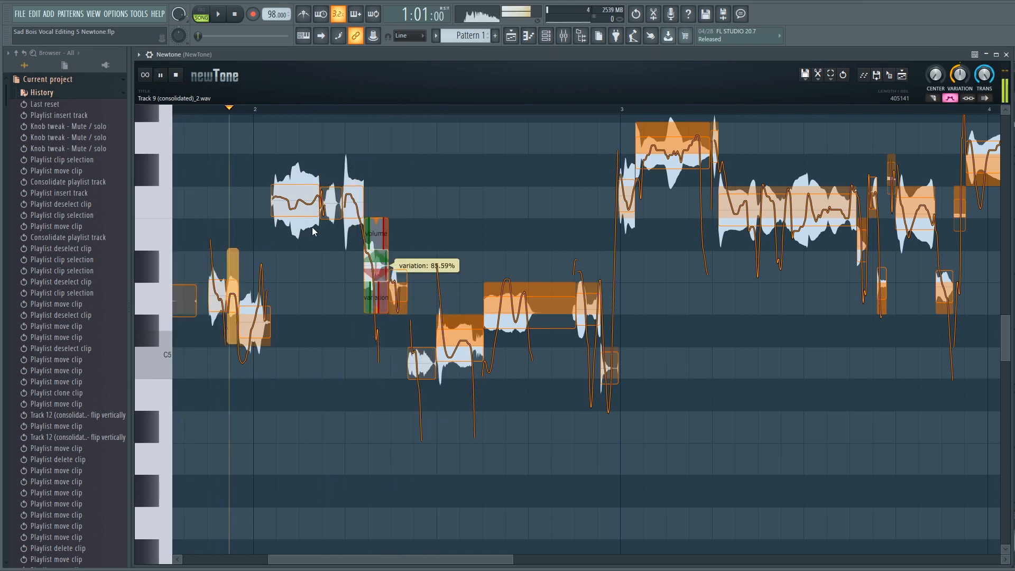
key("space")
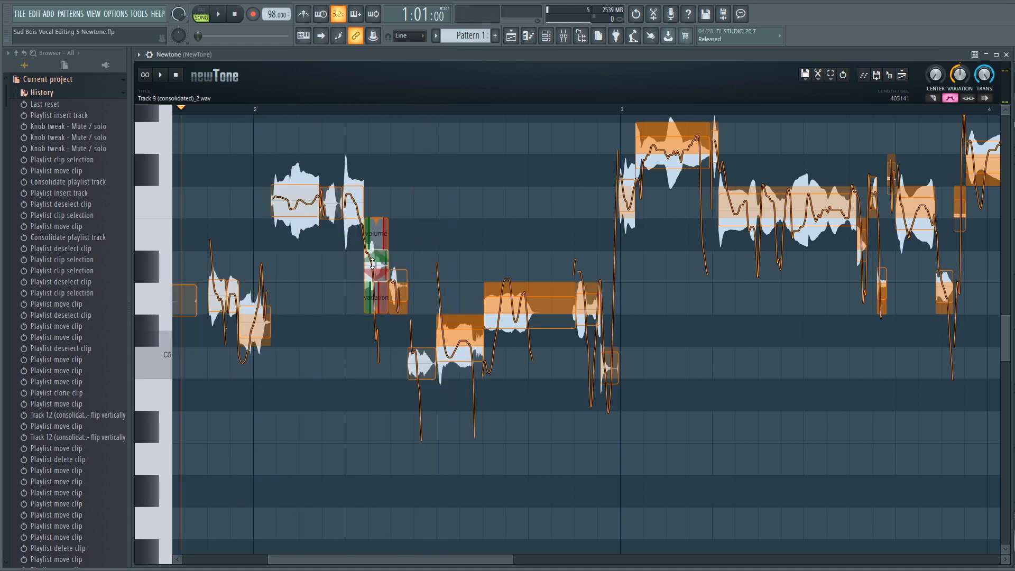
- Lower the first note after the three high notes to D5 and play the phrase back
left_click_drag(375, 264, 375, 297)
left_click(226, 112)
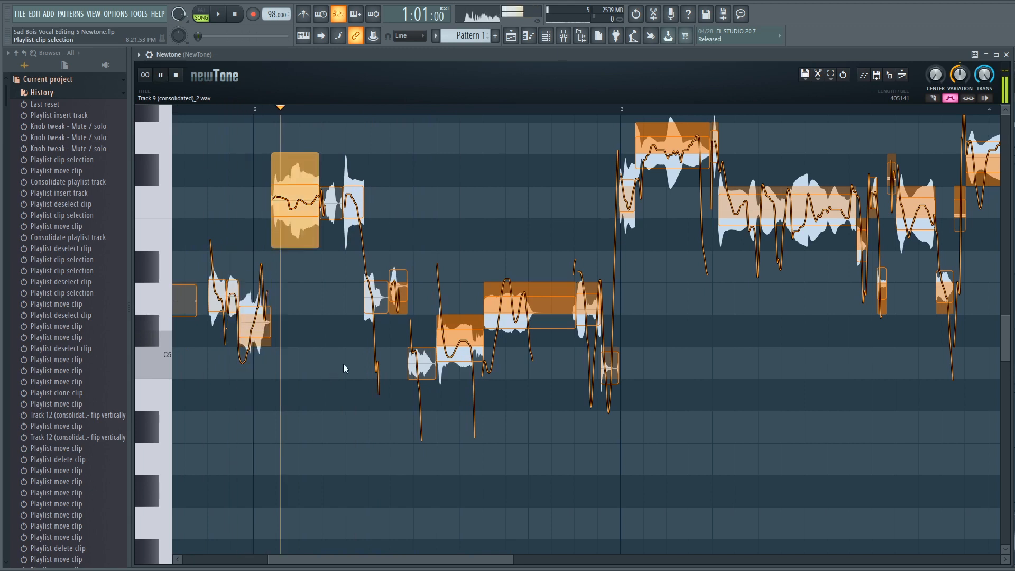
key("space")
- Set the variation of the D5 note after the three high notes to 112.77% and play the phrase back
mouse_move(379, 345)
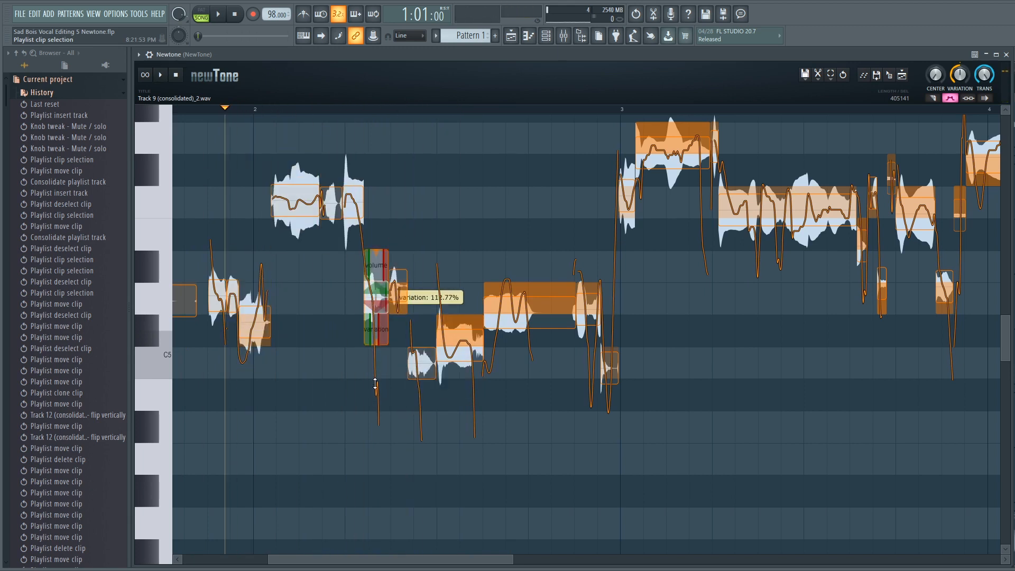
key("space")
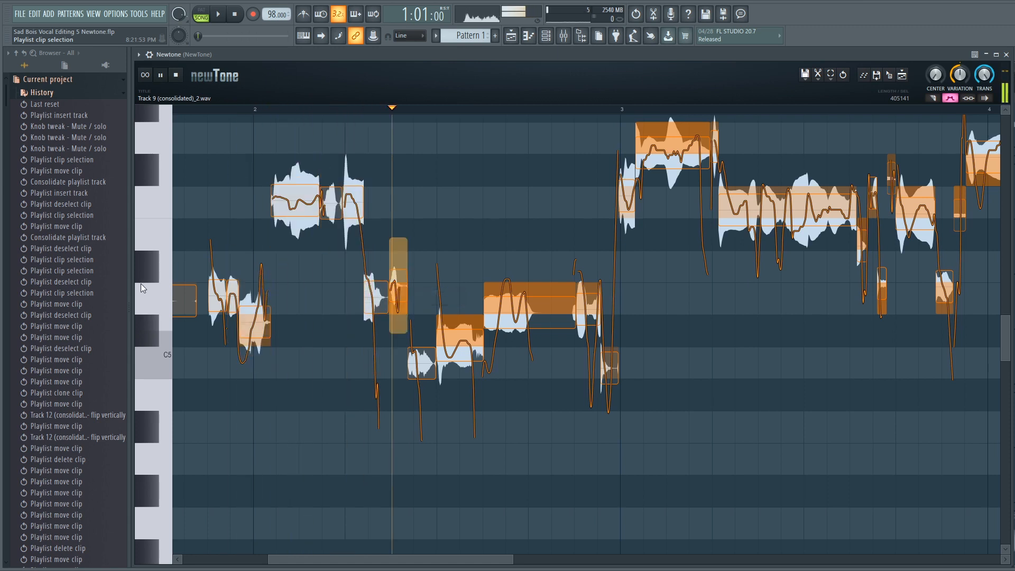
key("space")
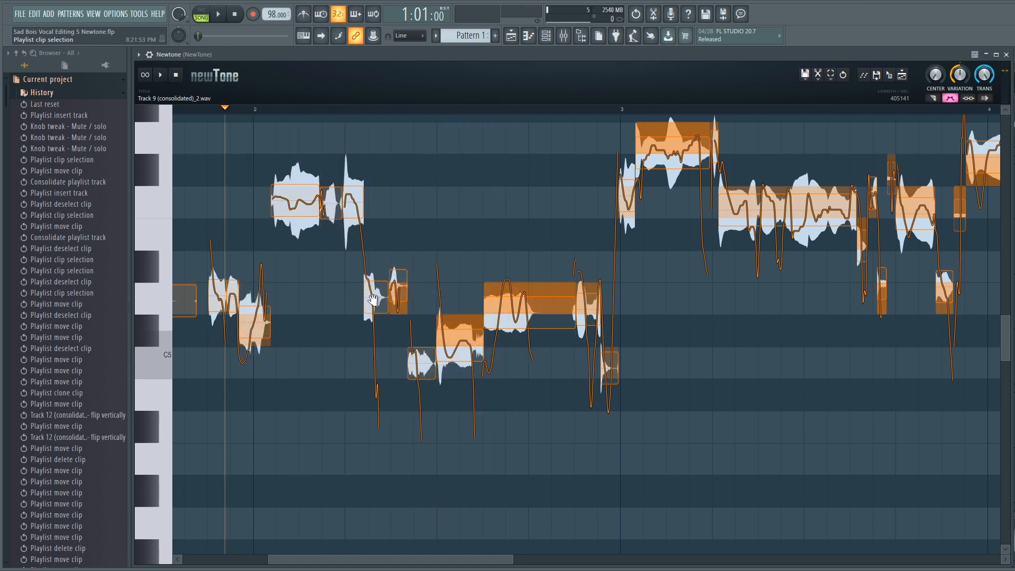
- Set the variation of the D5 note after the three high notes to 62.94% and play the phrase back
mouse_move(376, 304)
left_click_drag(376, 345, 374, 327)
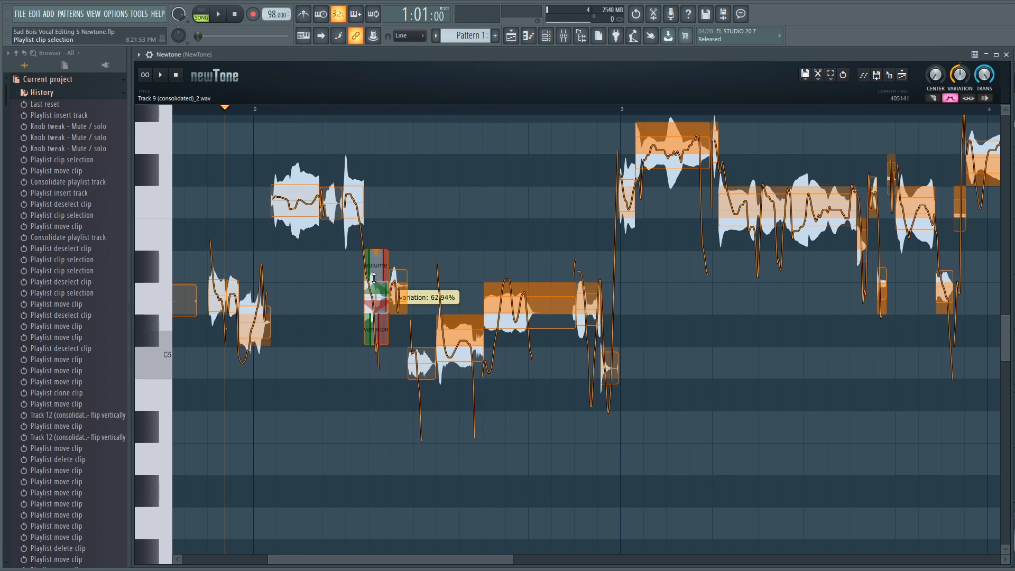
key("space")
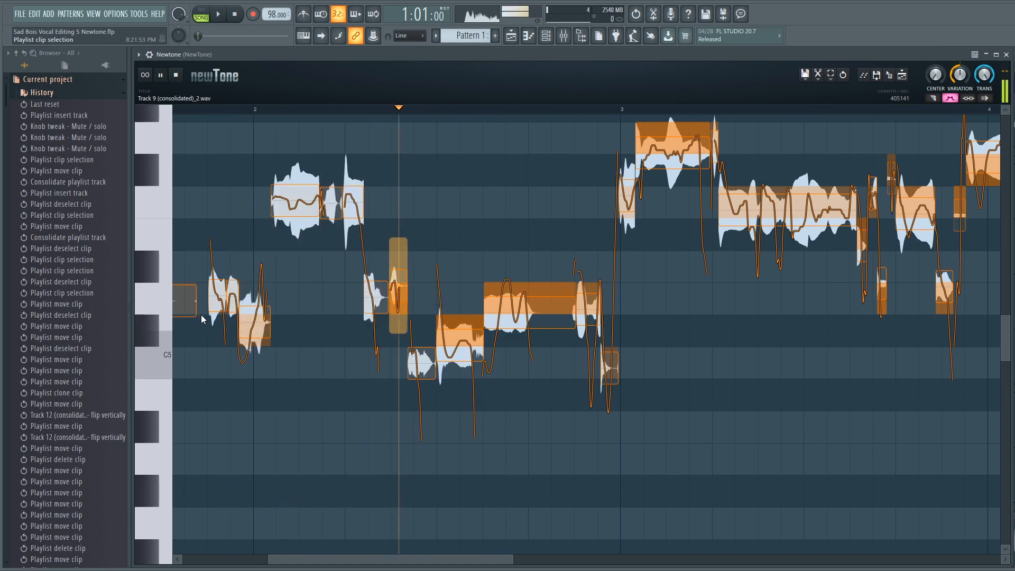
key("space")
- Raise the short note following the D5 note by 0.30 semitones to D#5 and play the phrase back
mouse_move(396, 287)
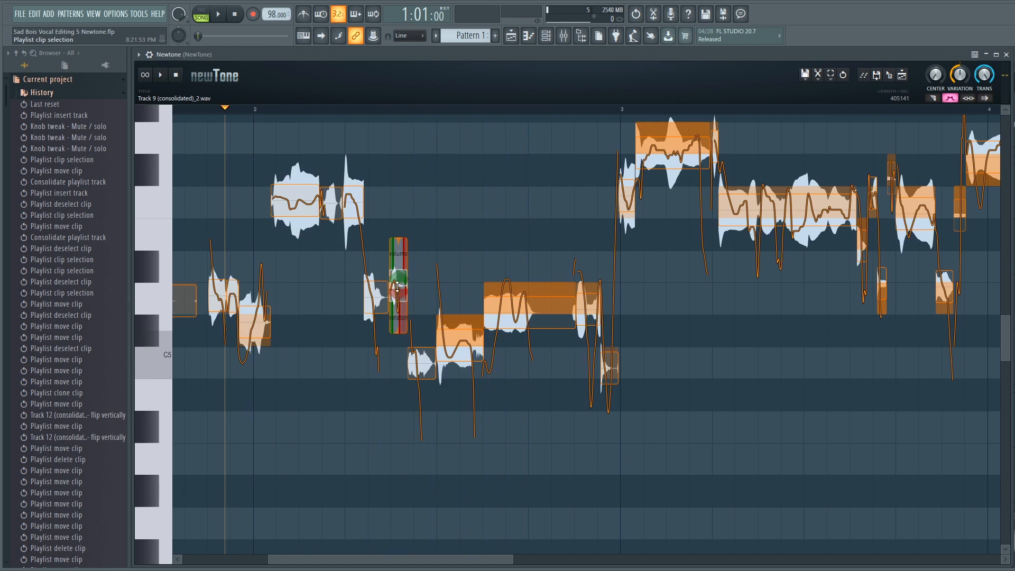
left_click_drag(397, 287, 400, 280)
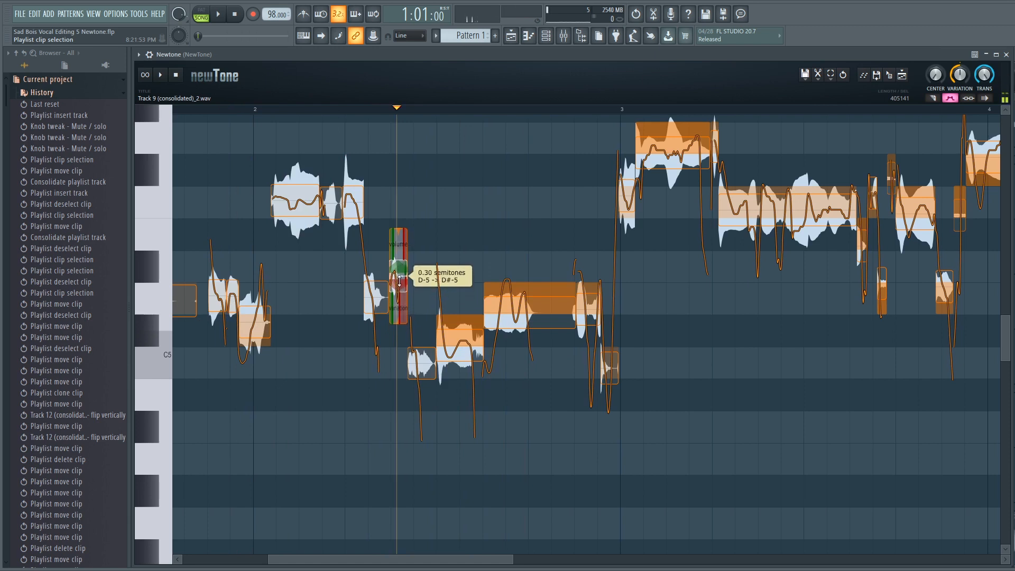
left_click(198, 108)
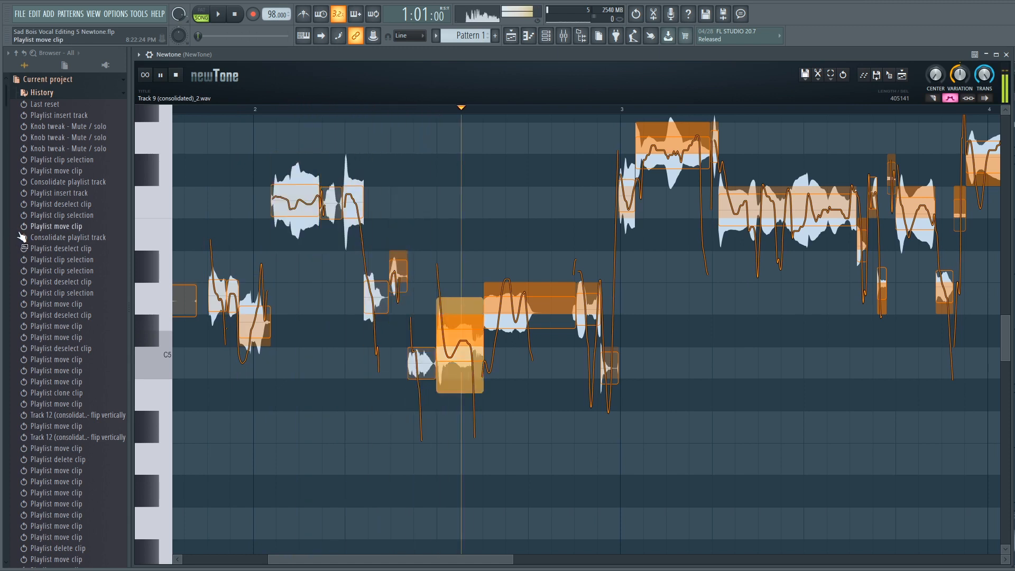
key("space")
- Slightly reduce the pitch variation of the short C5 note after the raised D#5 note and play the phrase back
mouse_move(422, 358)
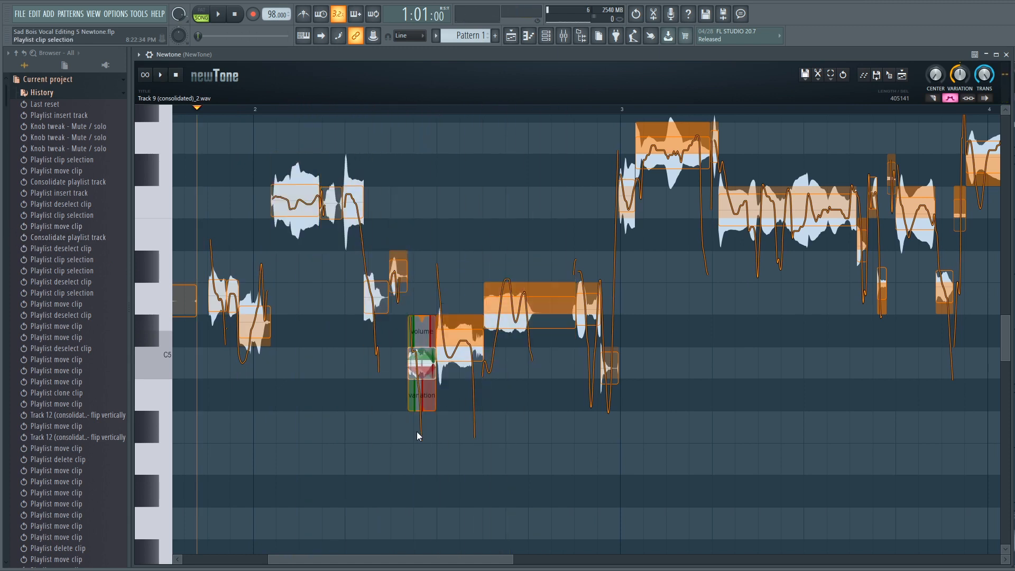
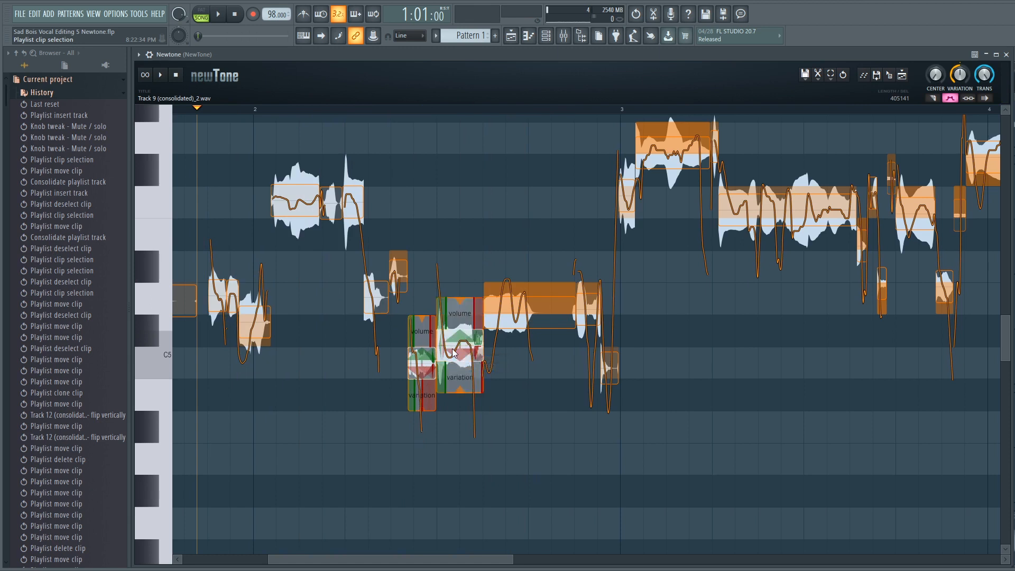
left_click(203, 109)
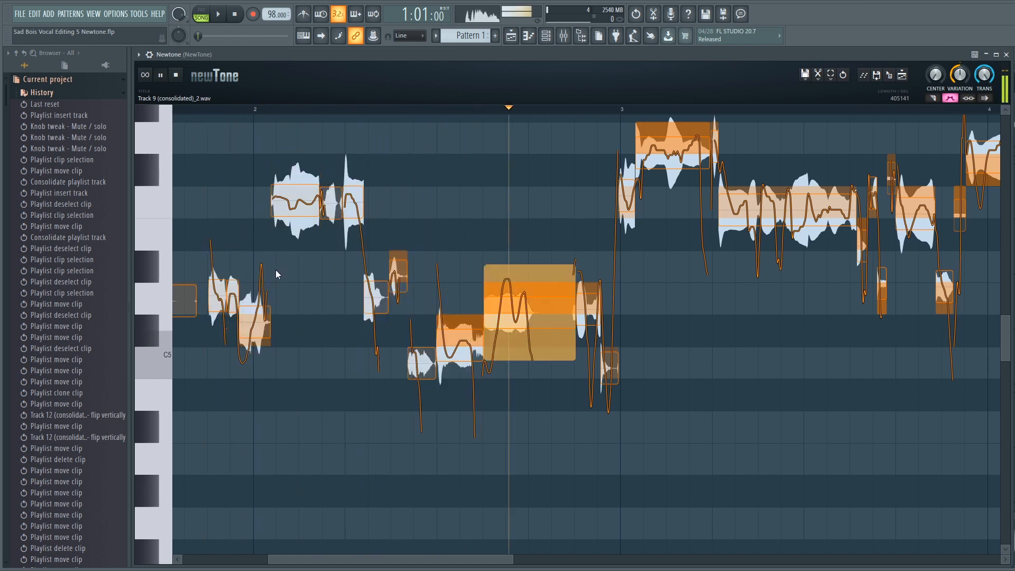
key("space")
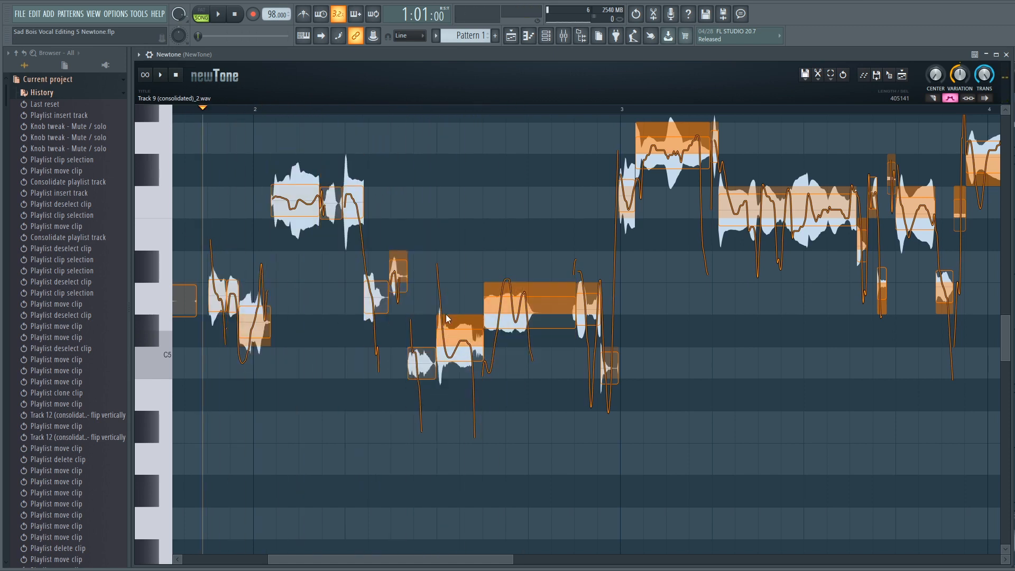
- Lower the longer note following the short C5 note to C5 pitch and set its ramp in to 37.88%
mouse_move(457, 338)
key("space")
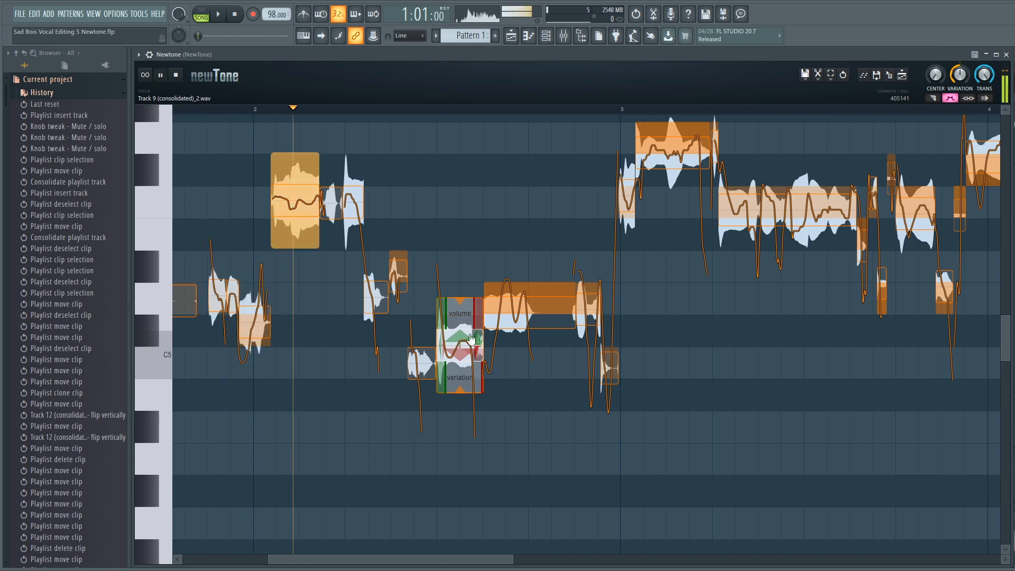
key("space")
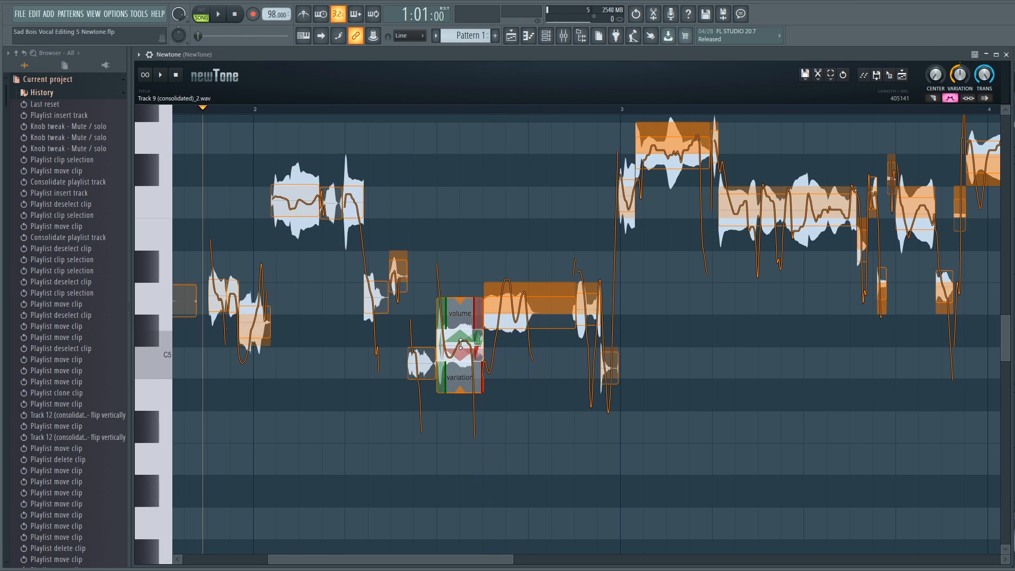
left_click_drag(461, 344, 456, 355)
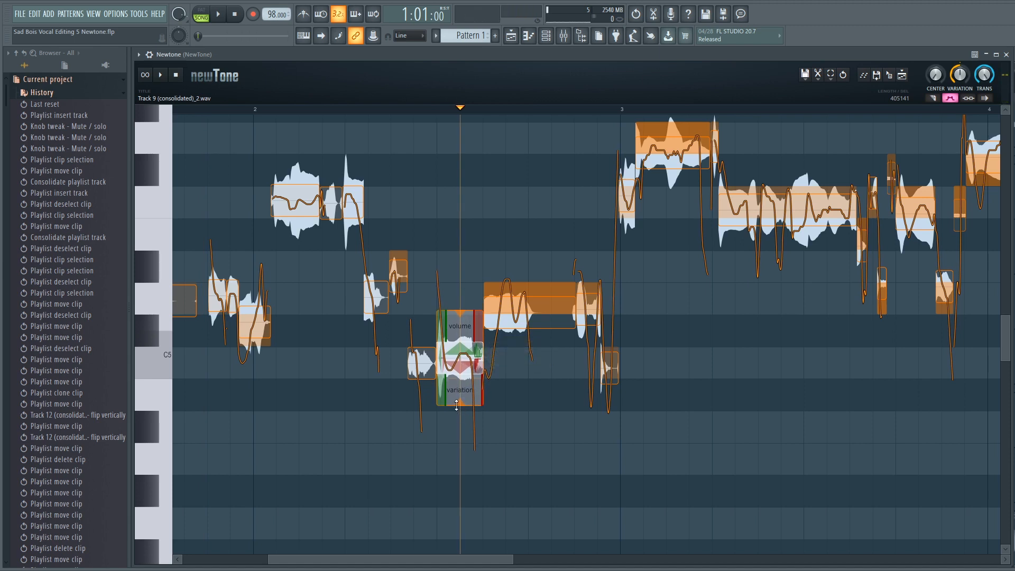
left_click_drag(457, 406, 457, 409)
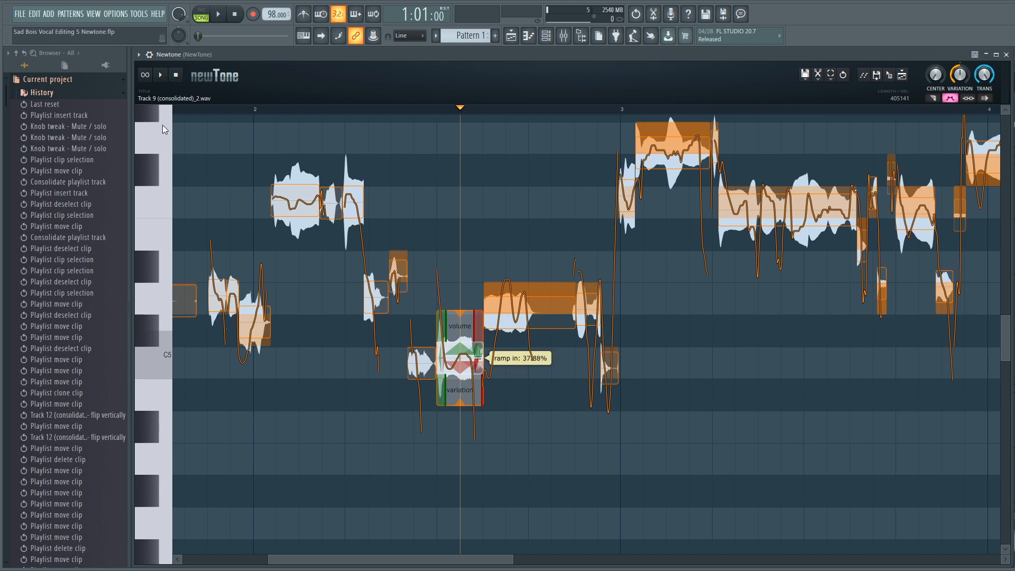
- Play the phrase back, then raise the long note following the C5 notes to D5 pitch and listen again
left_click(188, 109)
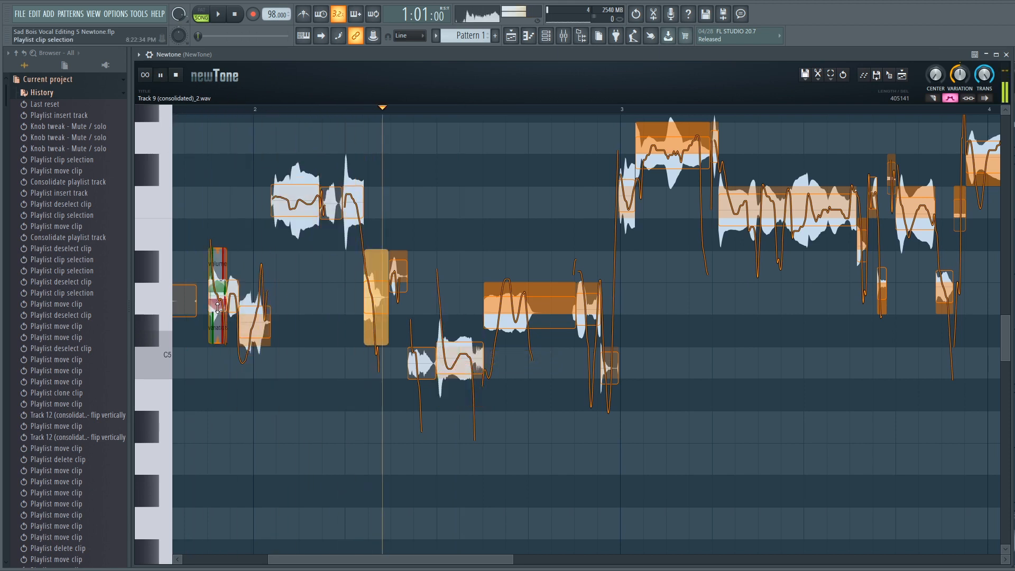
key("space")
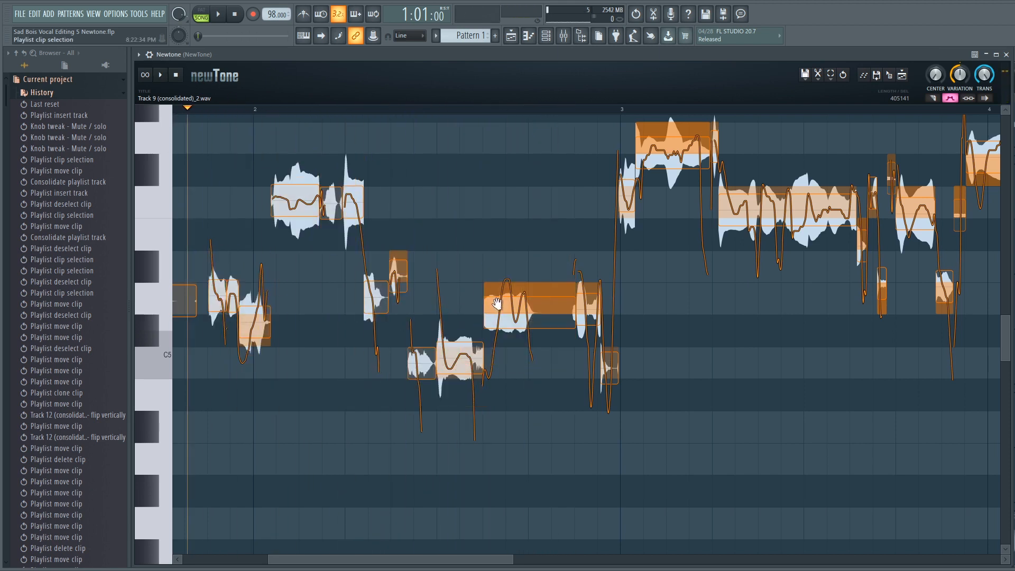
mouse_move(521, 308)
left_click_drag(520, 308, 521, 296)
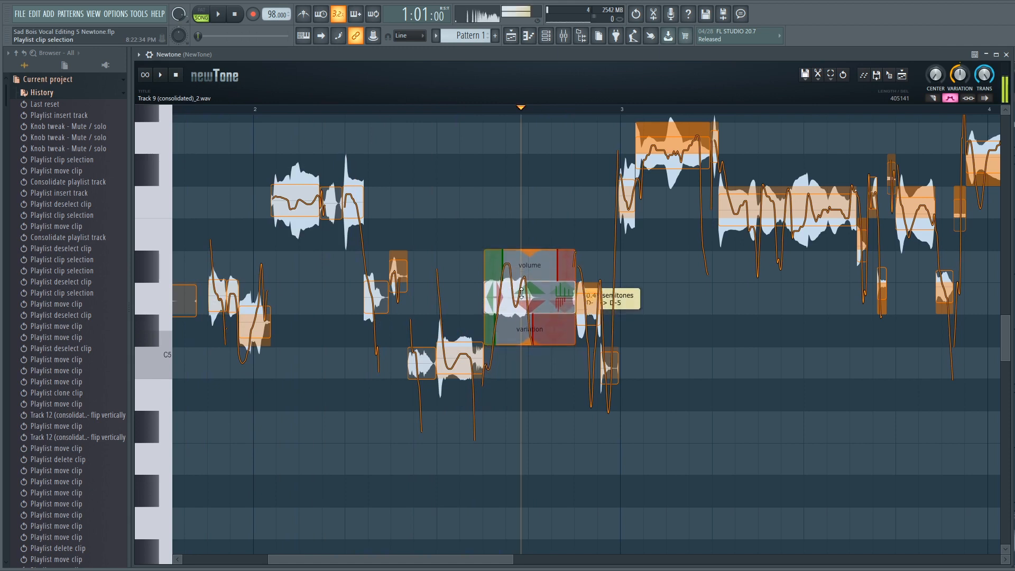
key("space")
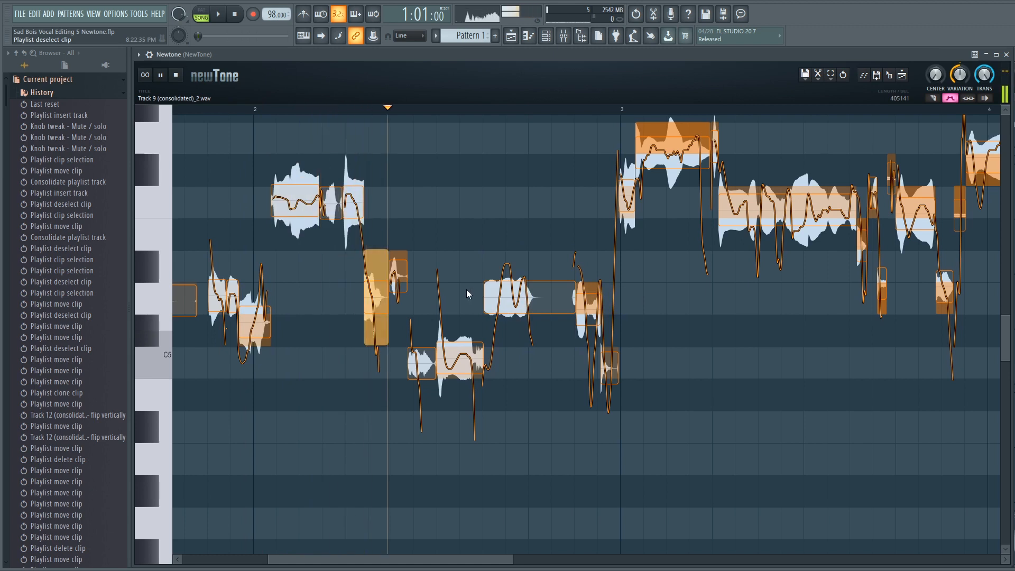
key("space")
- Lower the long note following the C5 notes slightly below D5 pitch and play the phrase back
mouse_move(517, 289)
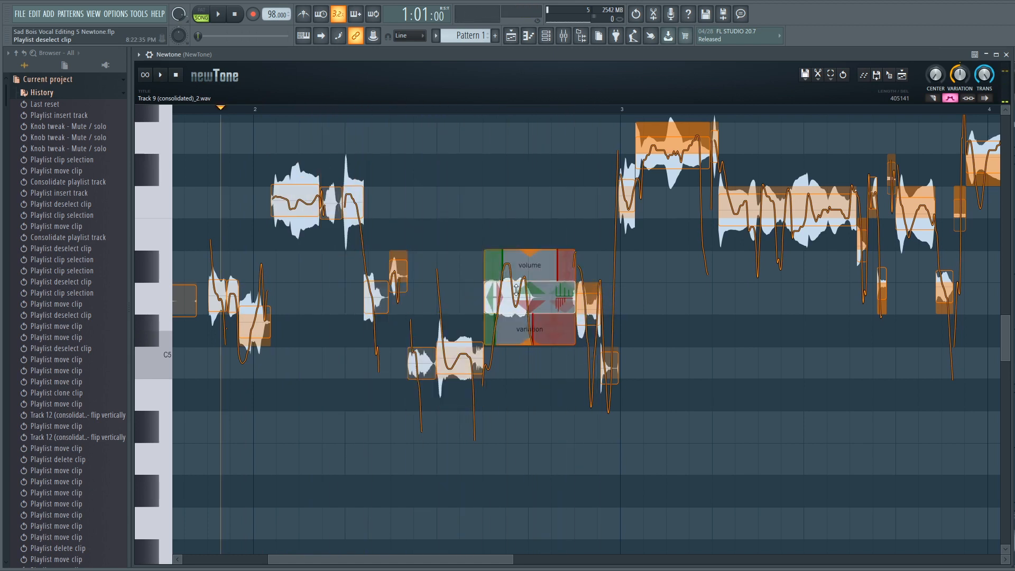
left_click_drag(519, 296, 521, 300)
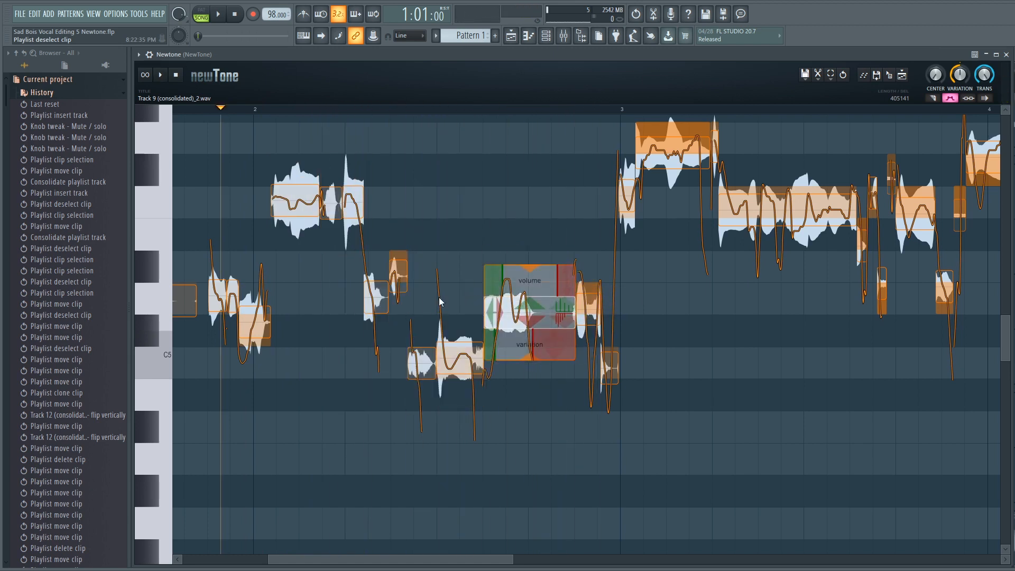
key("space")
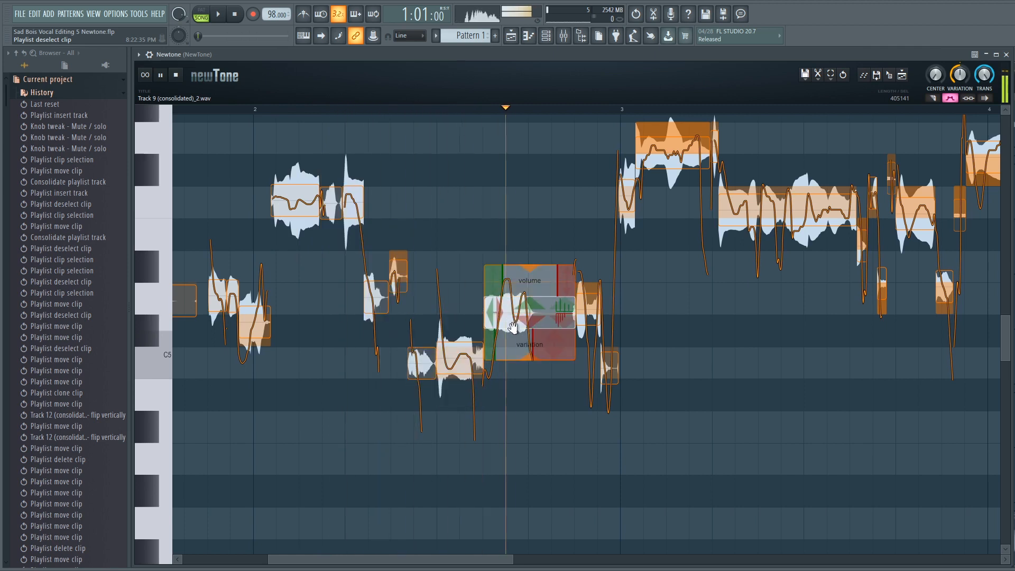
key("space")
- Raise the long note following the C5 notes slightly toward D5 pitch and set its variation to 41.53%
mouse_move(529, 368)
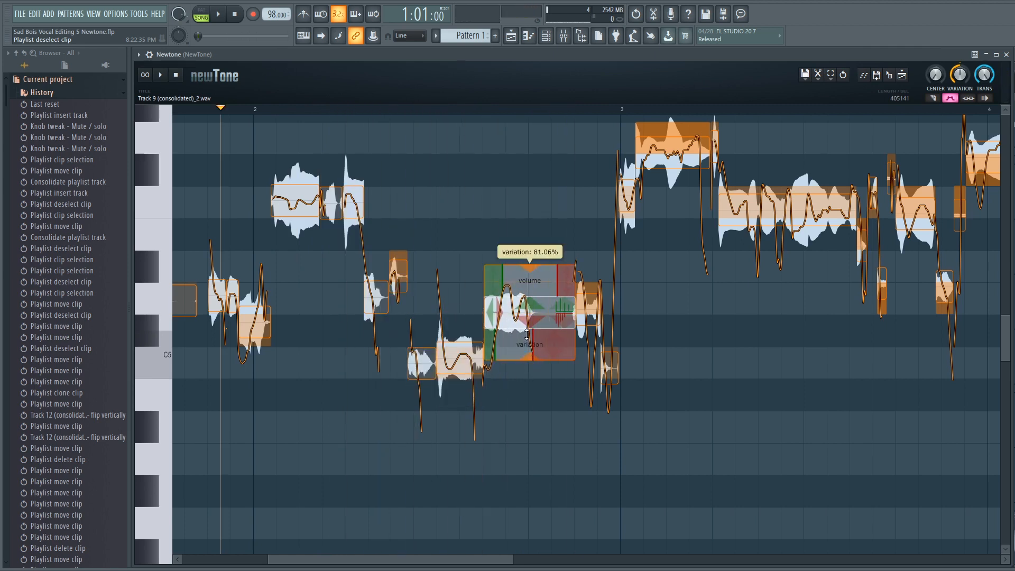
left_click_drag(526, 313, 527, 301)
left_click_drag(528, 348, 527, 316)
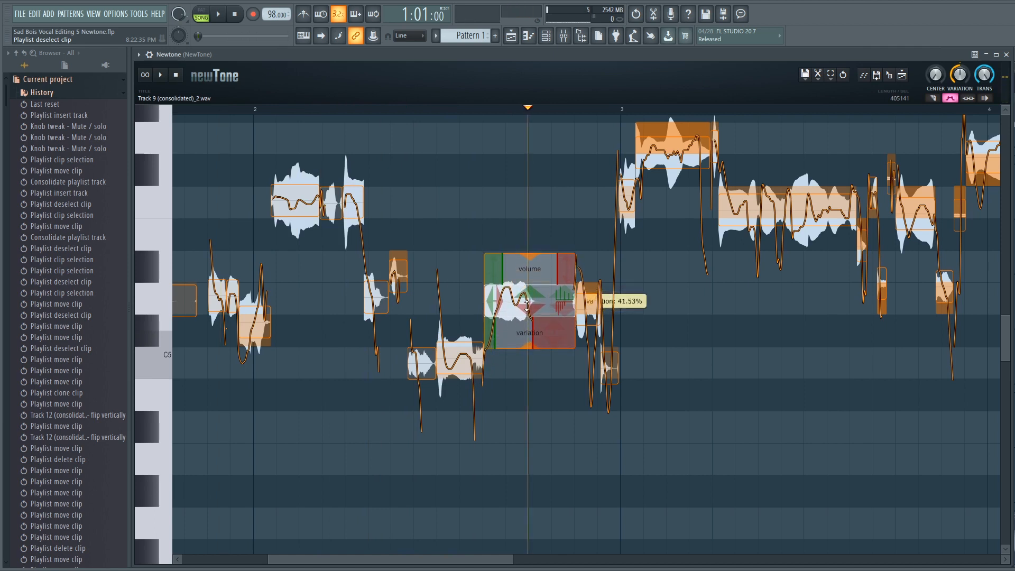
- Play back the vocal phrase between bars 2 and 3 several times to judge the tuning of the long note before bar 3
key("space")
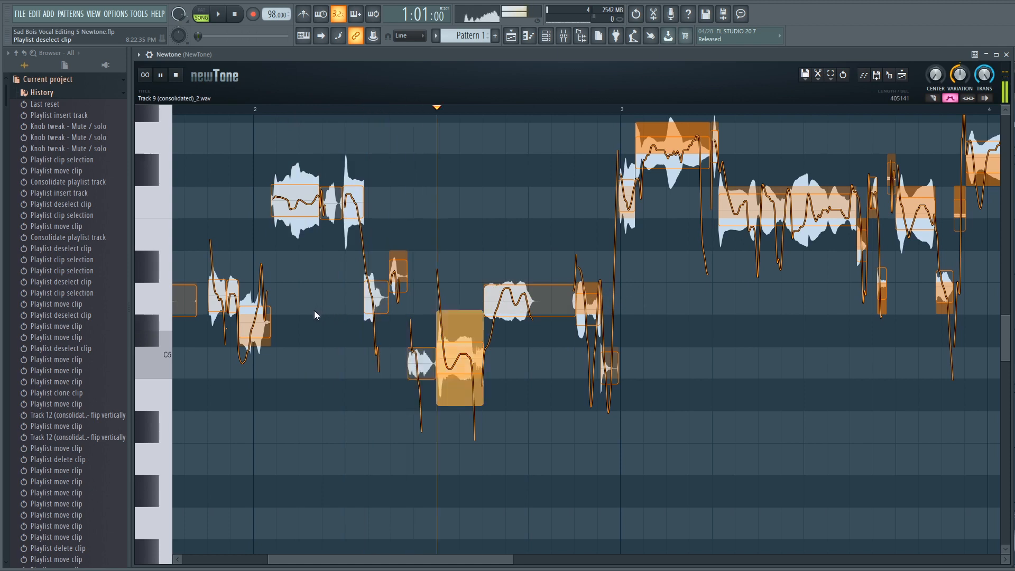
key("space")
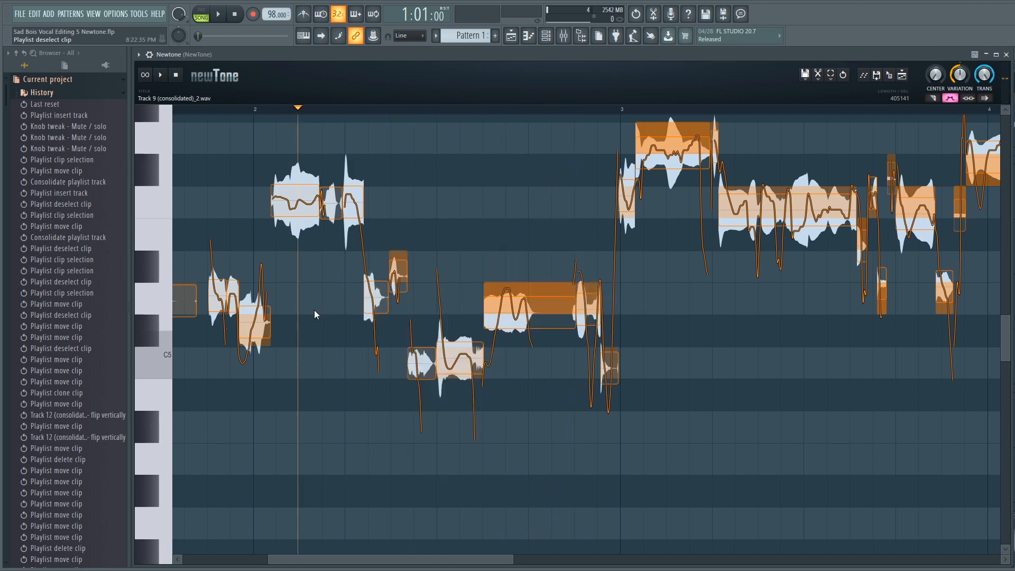
key("space")
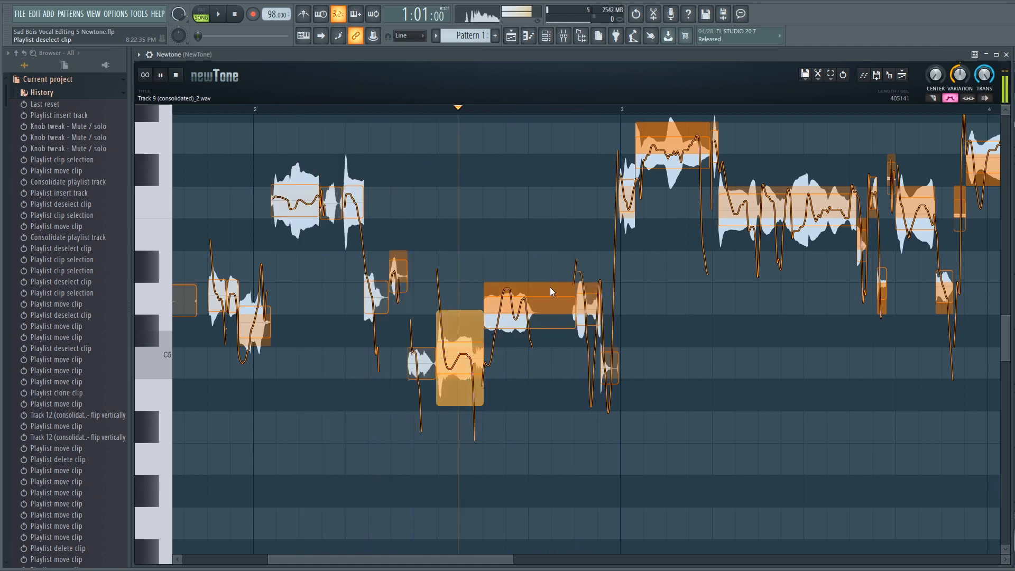
key("space")
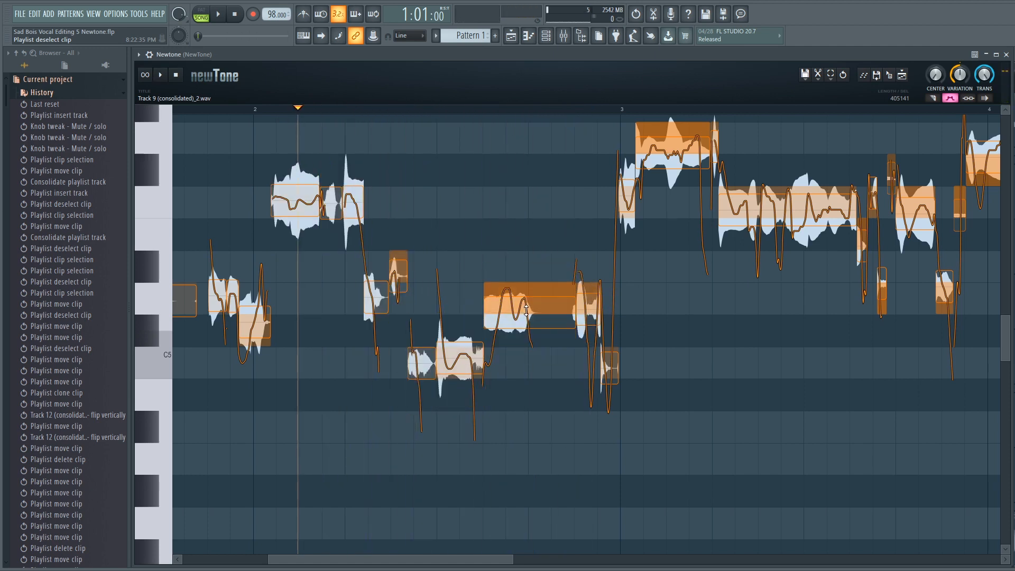
key("space")
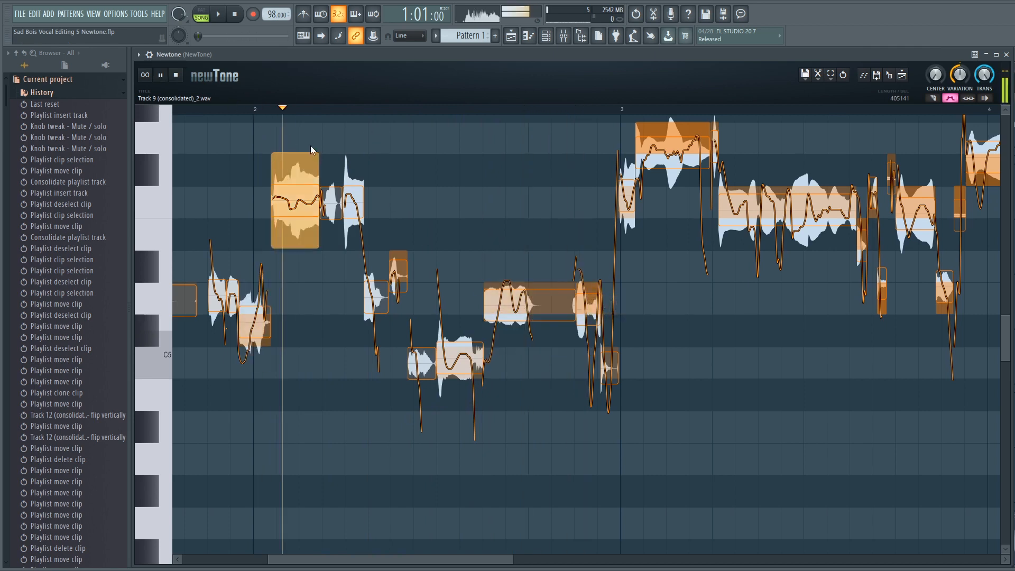
key("space")
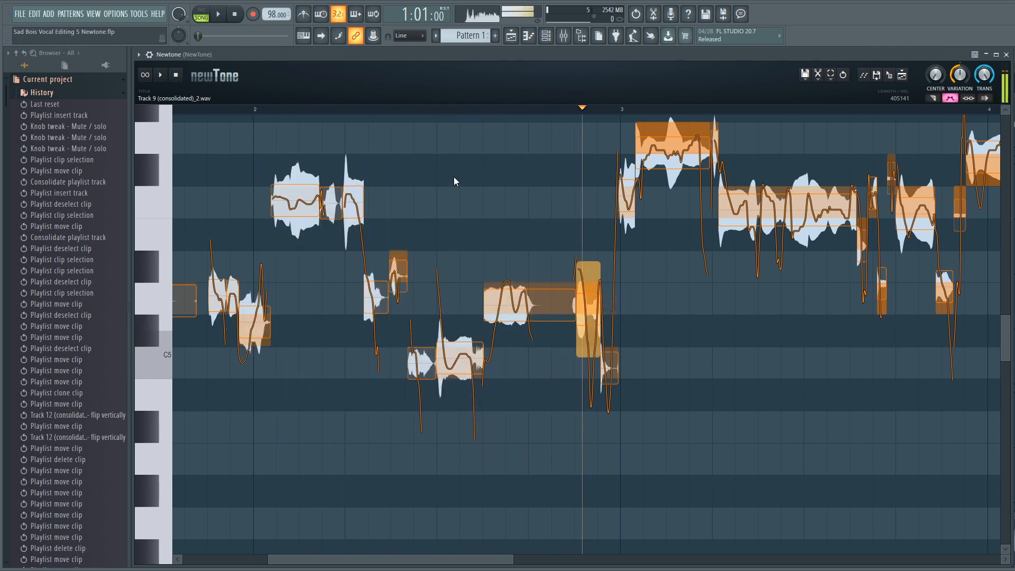
key("space")
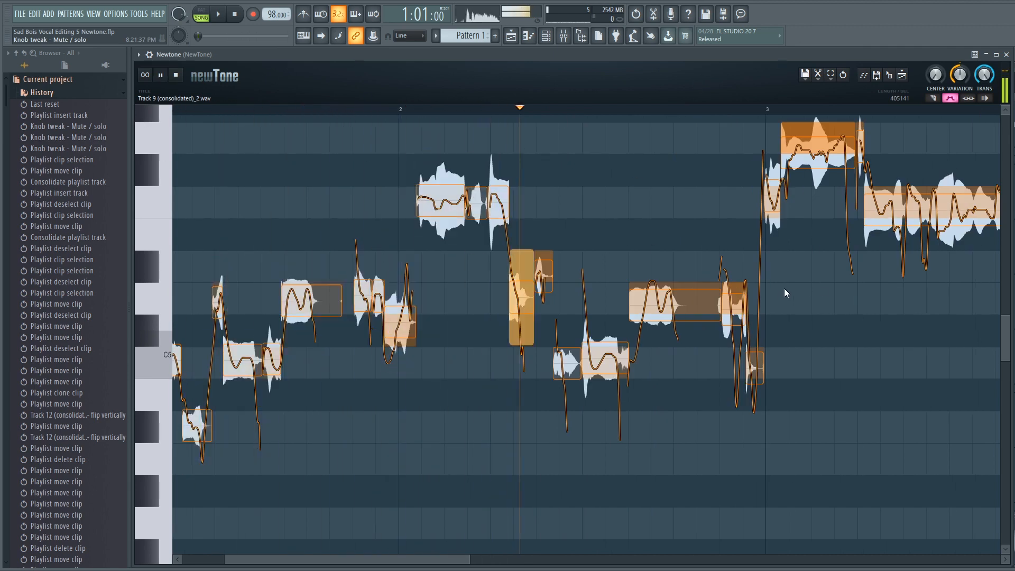
key("space")
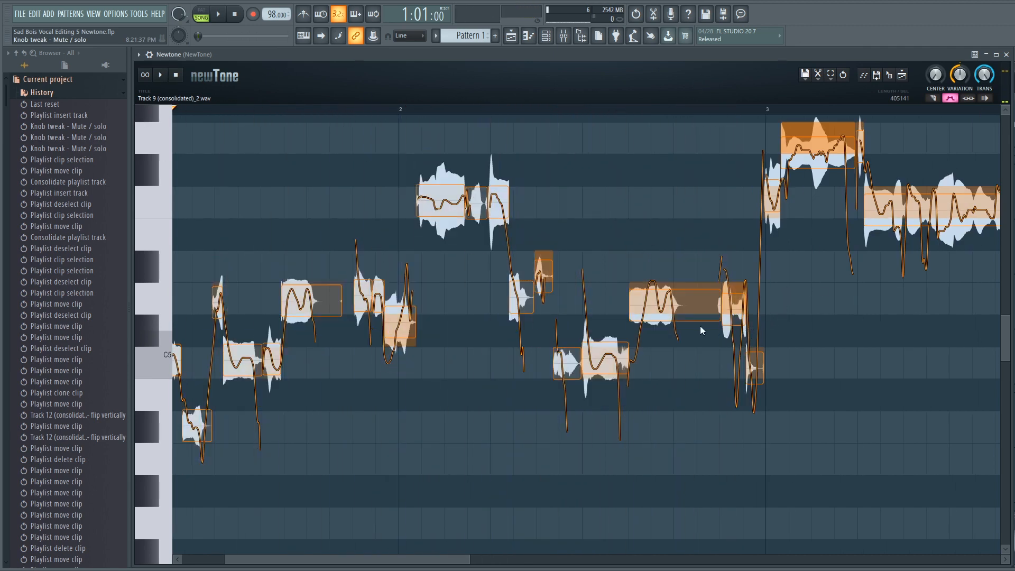
- Raise the long note before bar 3 by about 0.2 semitones and play the phrase back
mouse_move(661, 301)
left_click_drag(661, 301, 662, 295)
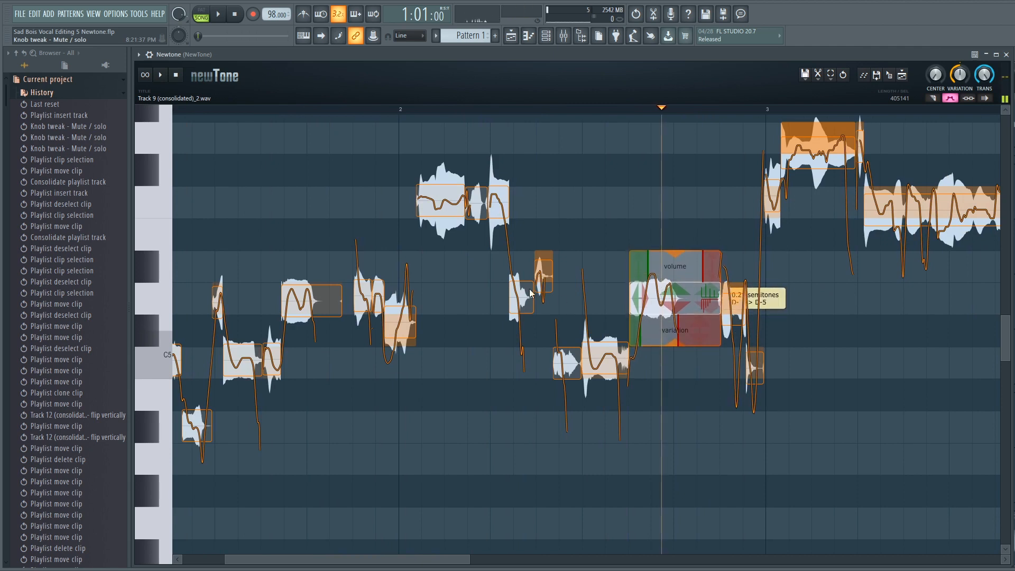
left_click(277, 113)
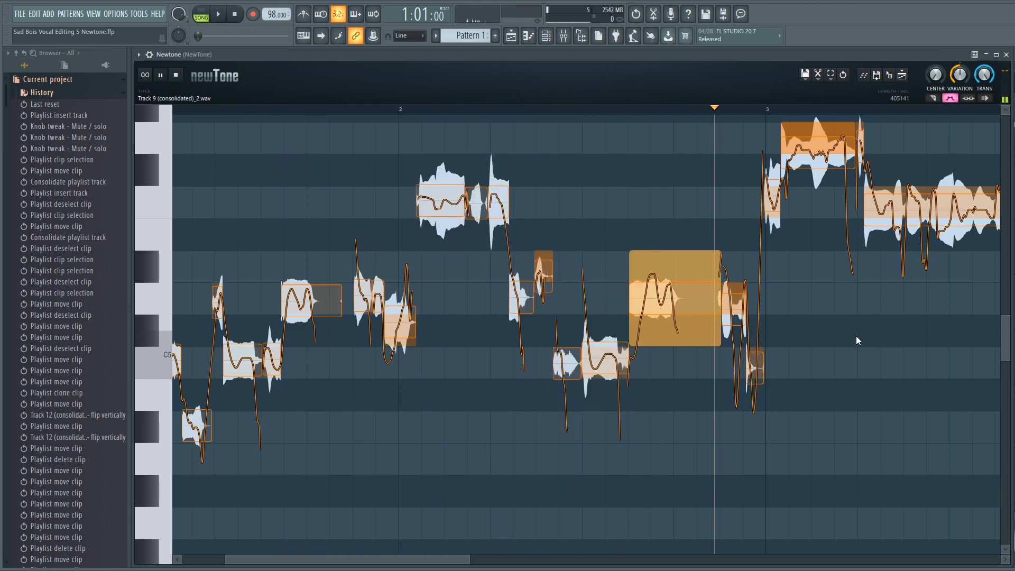
key("space")
- Lower the long note before bar 3 slightly within D#5 and listen from the start of bar 2
left_click(668, 304)
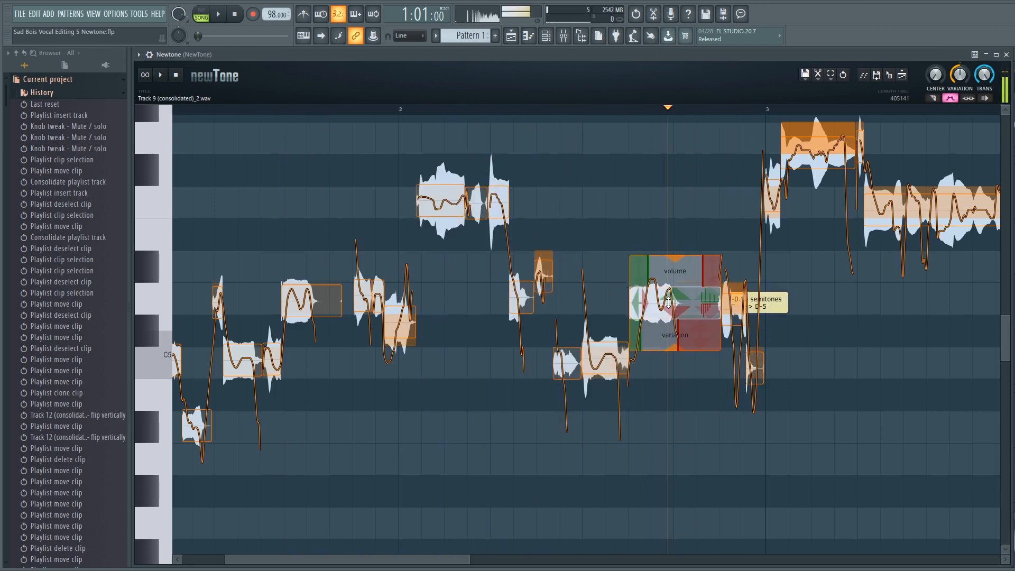
left_click(410, 111)
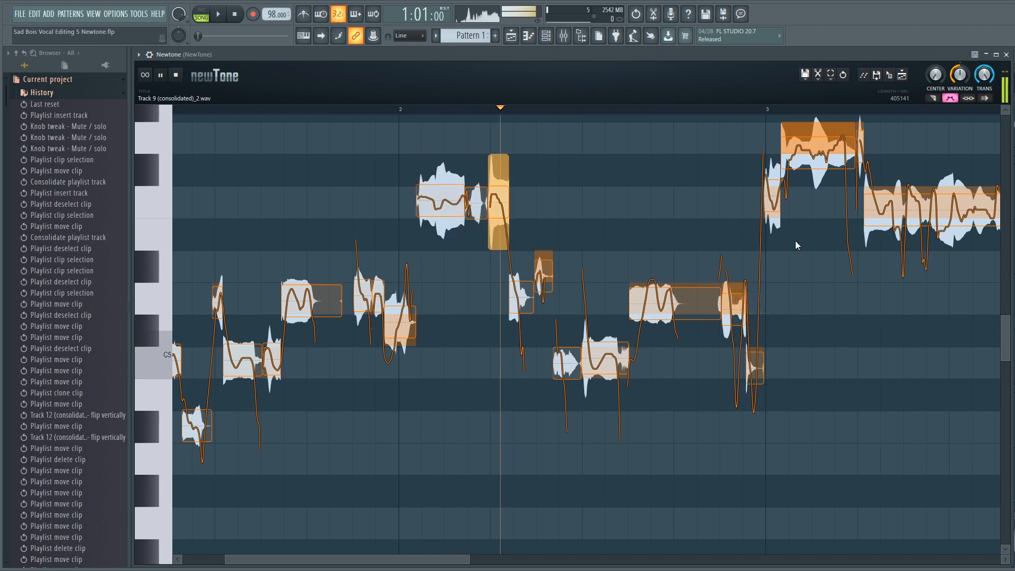
key("space")
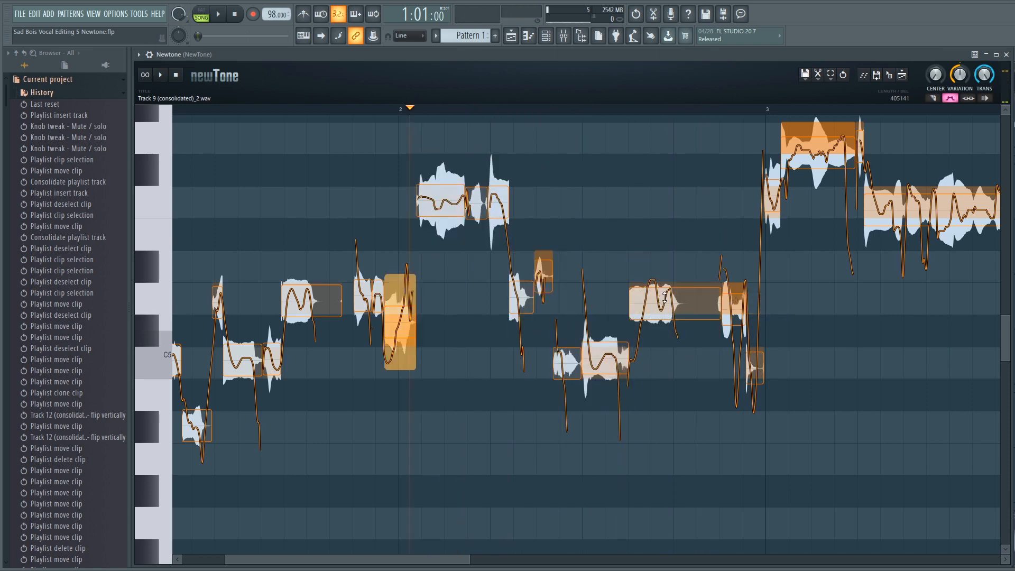
- Set the long note's pitch variation to about 68%, nudge its centre pitch slightly below D#5, and play the phrase back
left_click(666, 297)
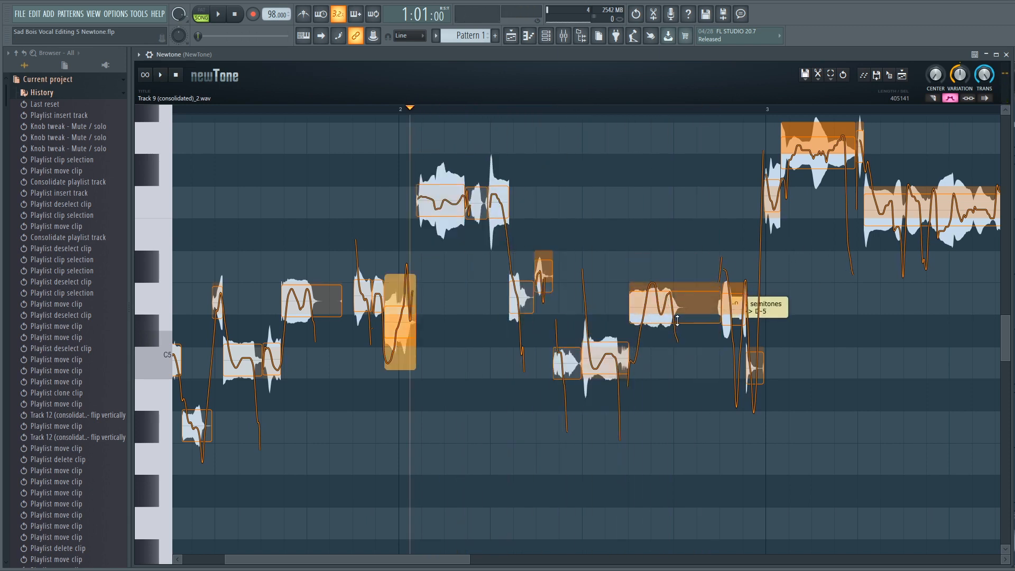
mouse_move(679, 350)
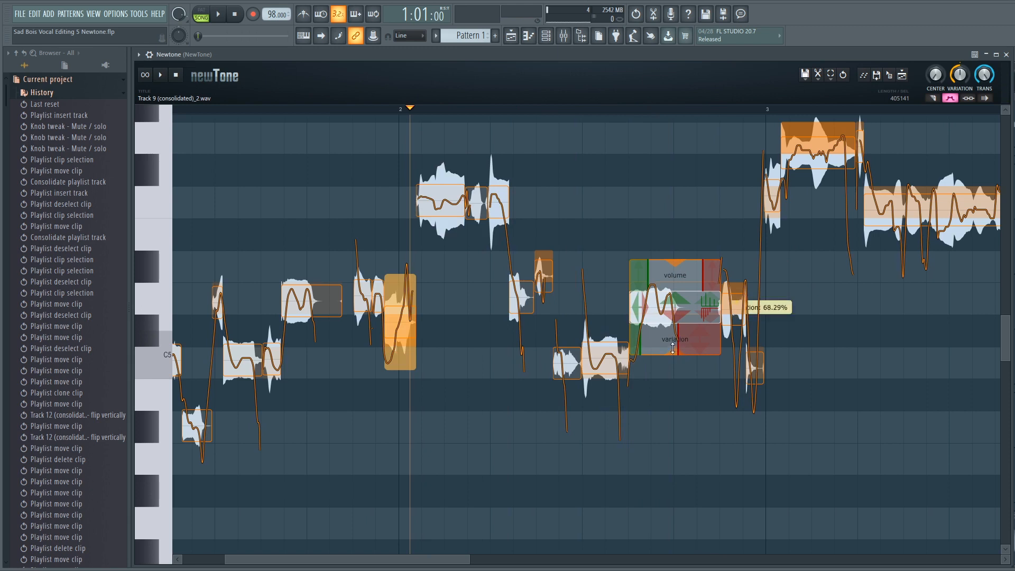
left_click_drag(670, 305, 671, 304)
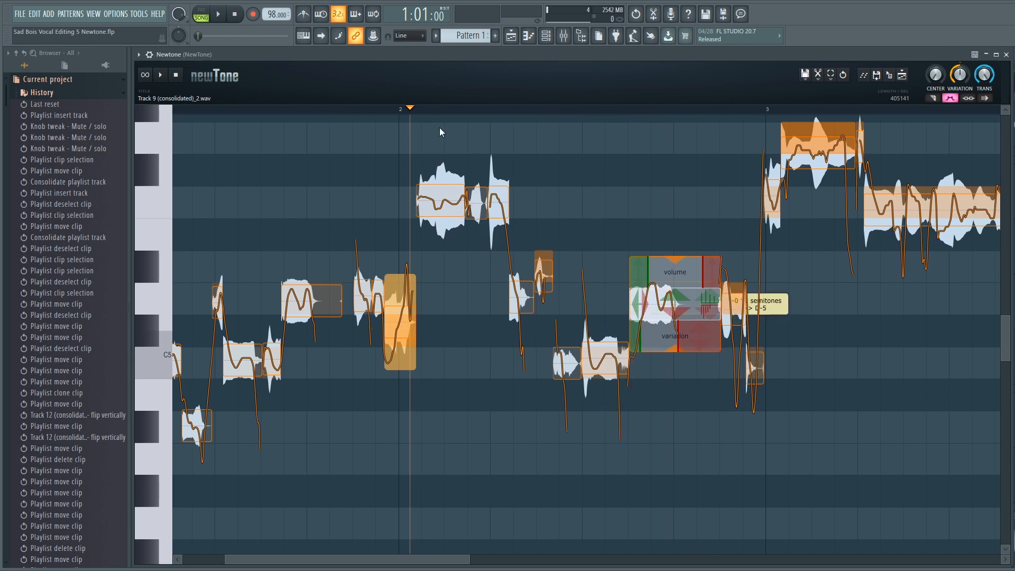
key("space")
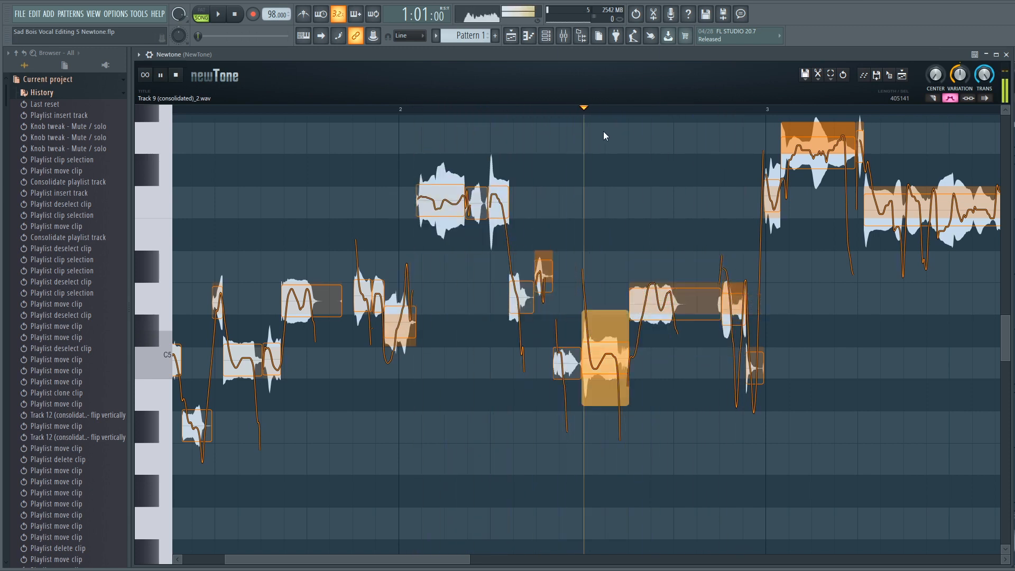
left_click_drag(355, 559, 442, 560)
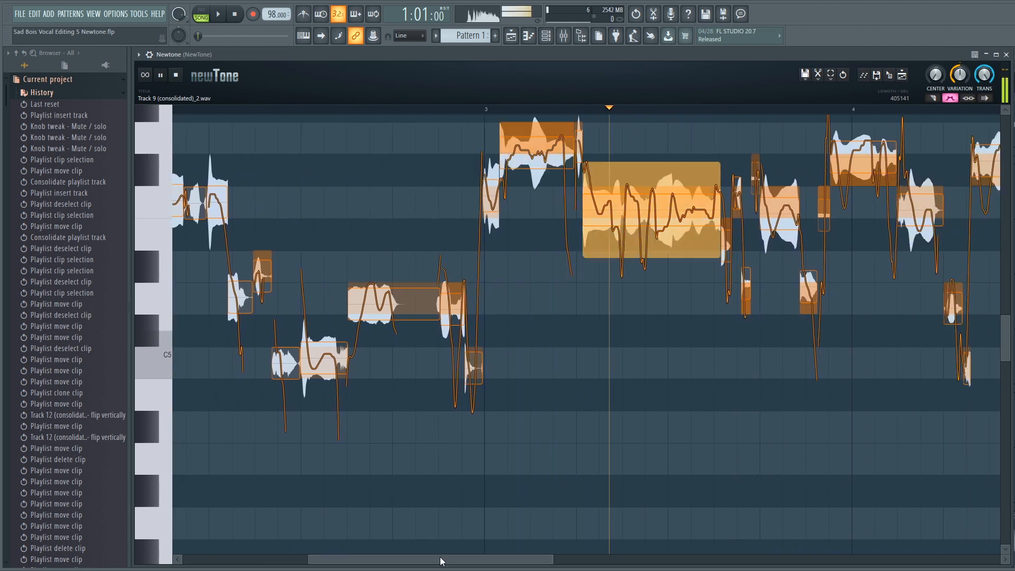
key("space")
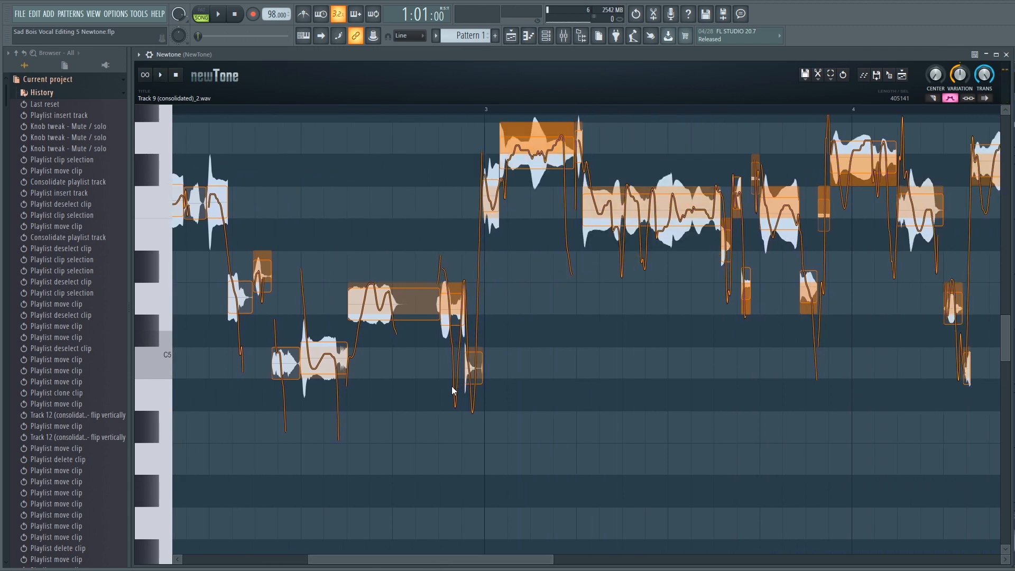
- Try a pitch variation of 114% on the short note following the long one before bar 3, and play the passage back
mouse_move(456, 309)
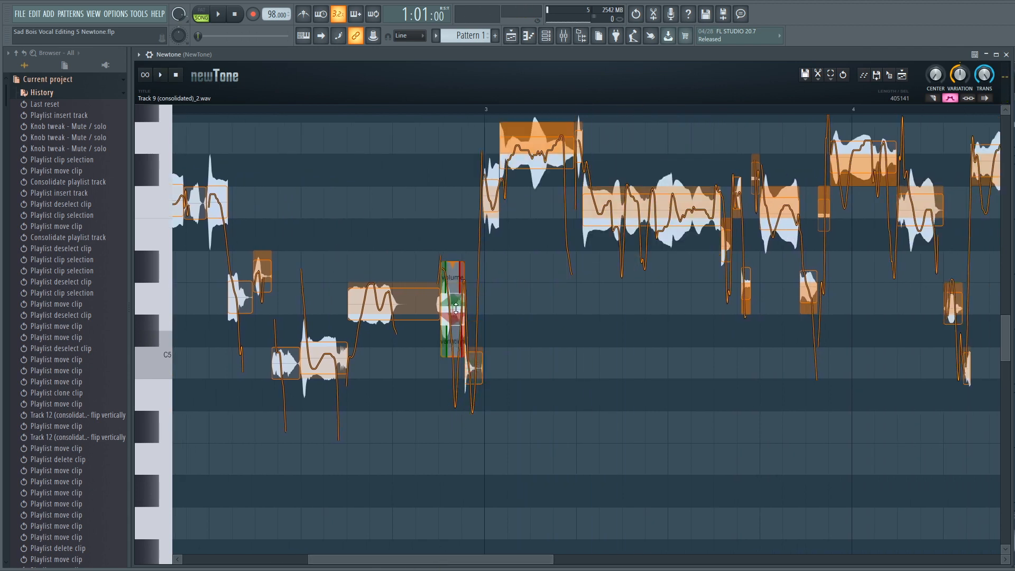
left_click_drag(455, 356, 454, 362)
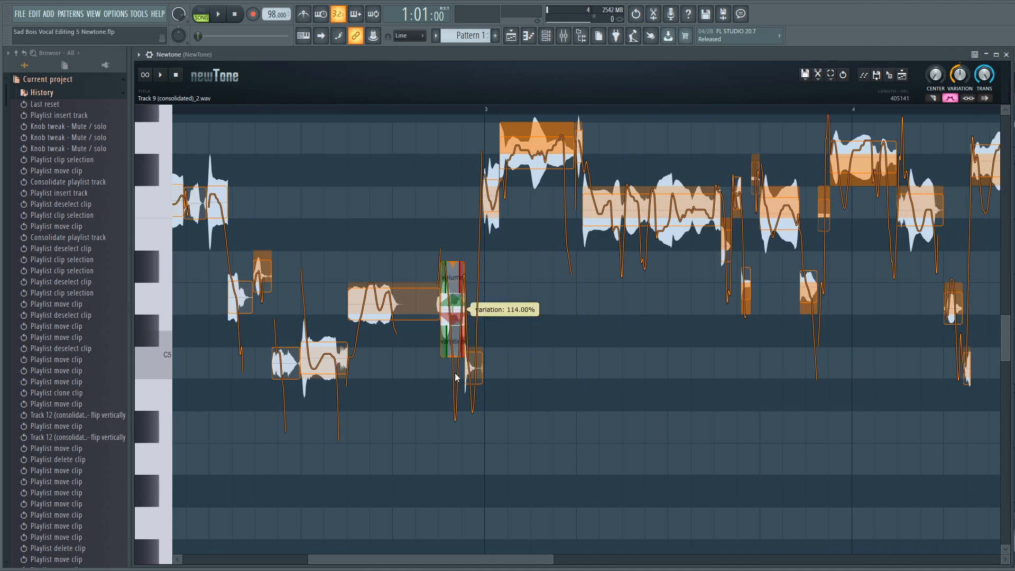
key("space")
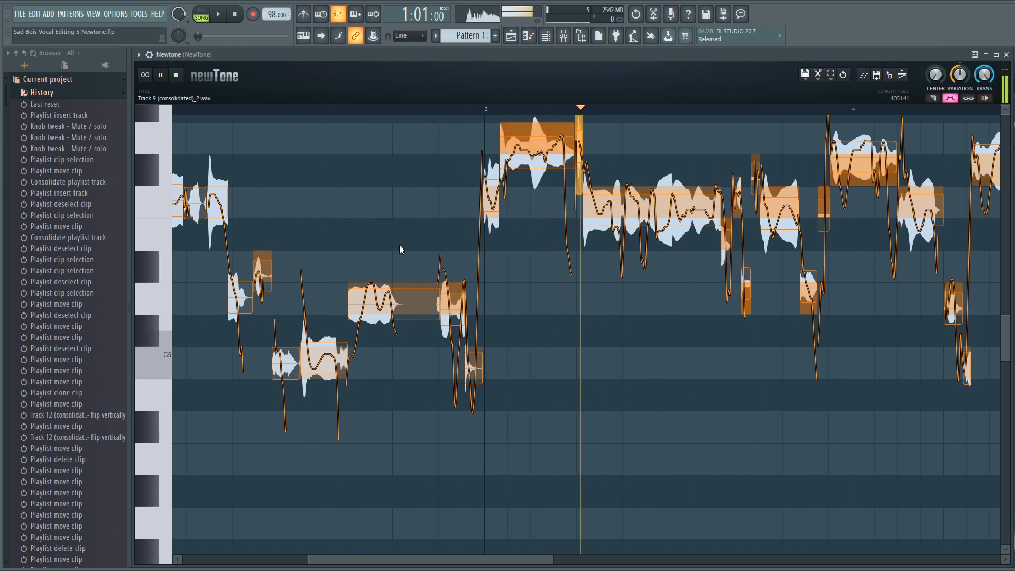
key("space")
key("space")
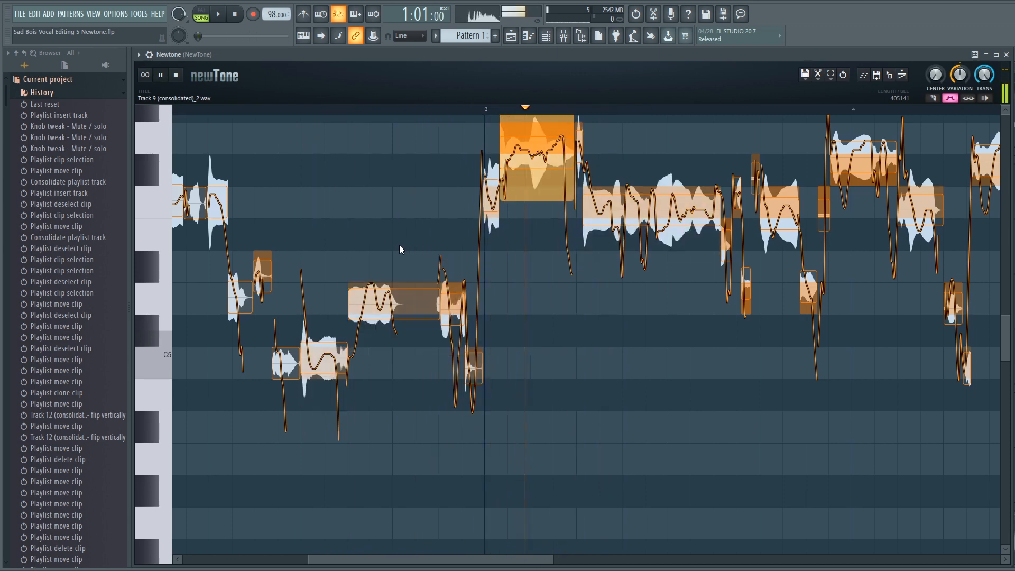
key("space")
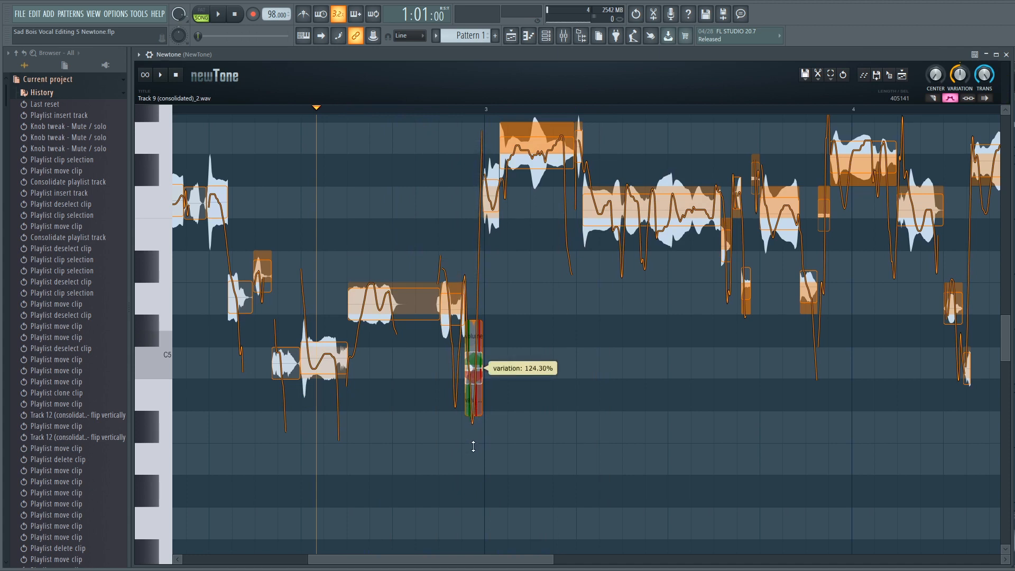
- Increase the pitch variation of the short note following the long one before bar 3 to about 120.59%
left_click_drag(452, 341, 460, 332)
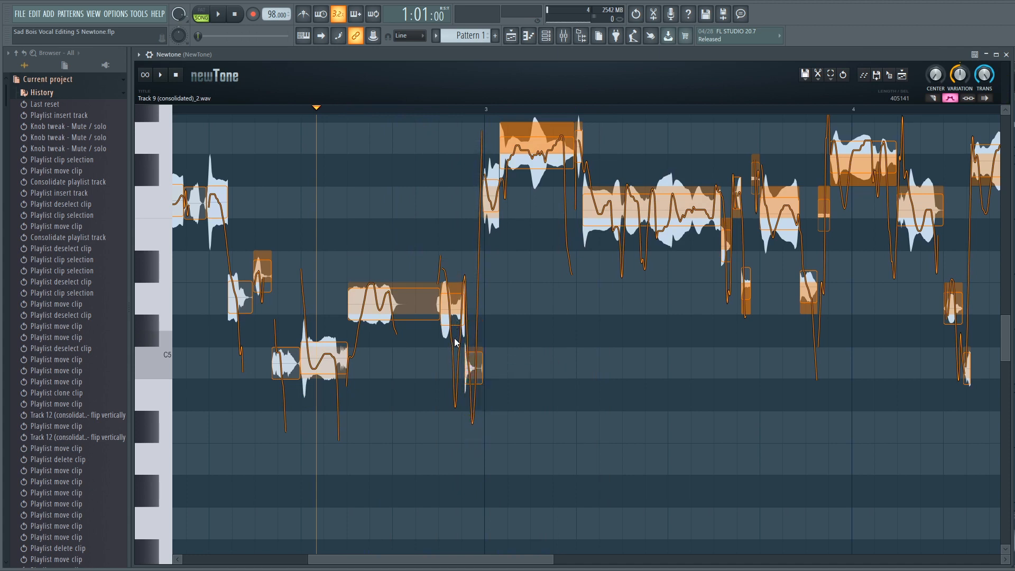
scroll(455, 333, "up", 3)
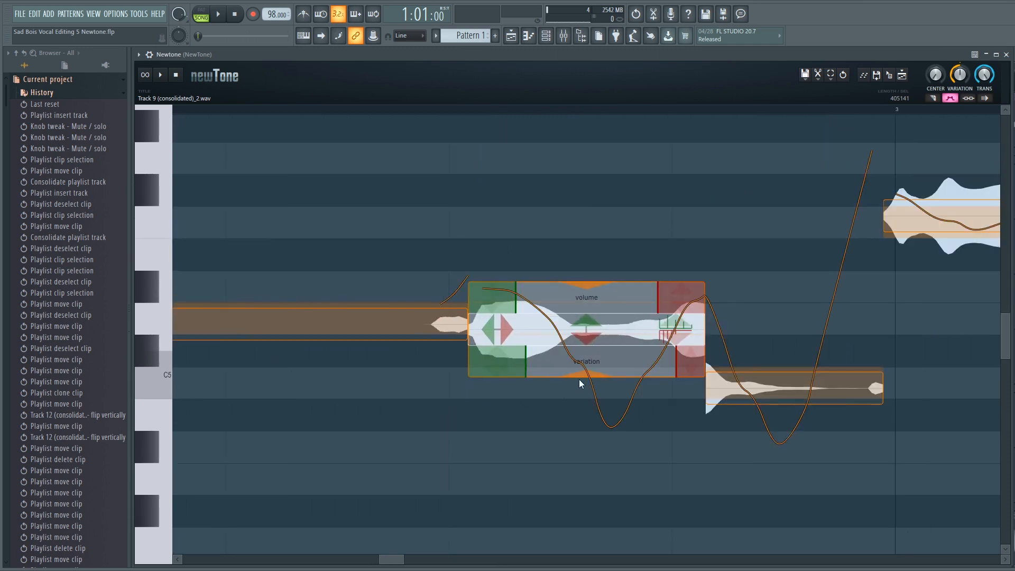
mouse_move(596, 372)
left_click_drag(590, 376, 590, 403)
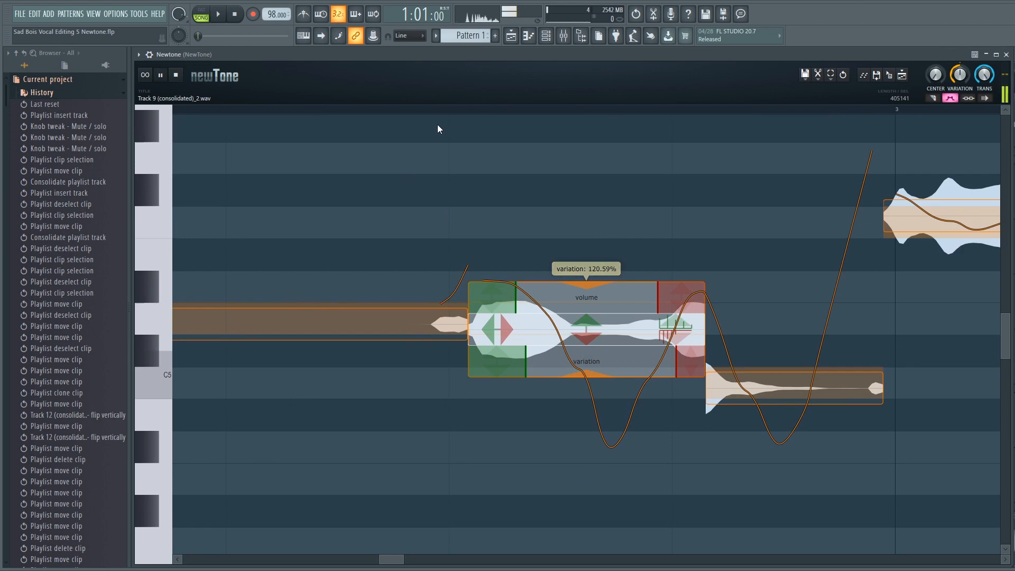
- Play back the vocal from several points before and at bar 3 to check how the edited notes lead into the next phrase
scroll(446, 114, "down", 8)
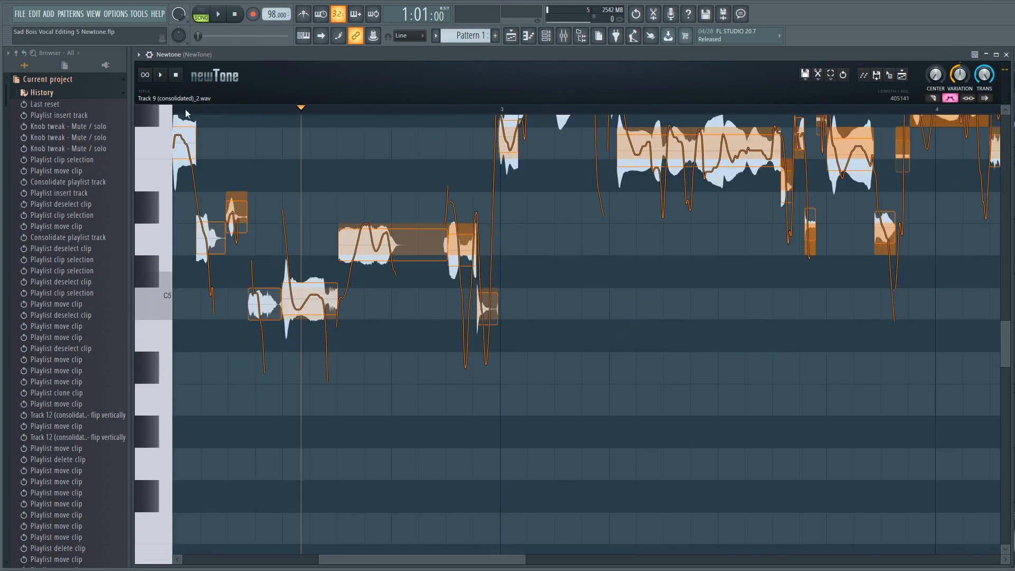
left_click(185, 110)
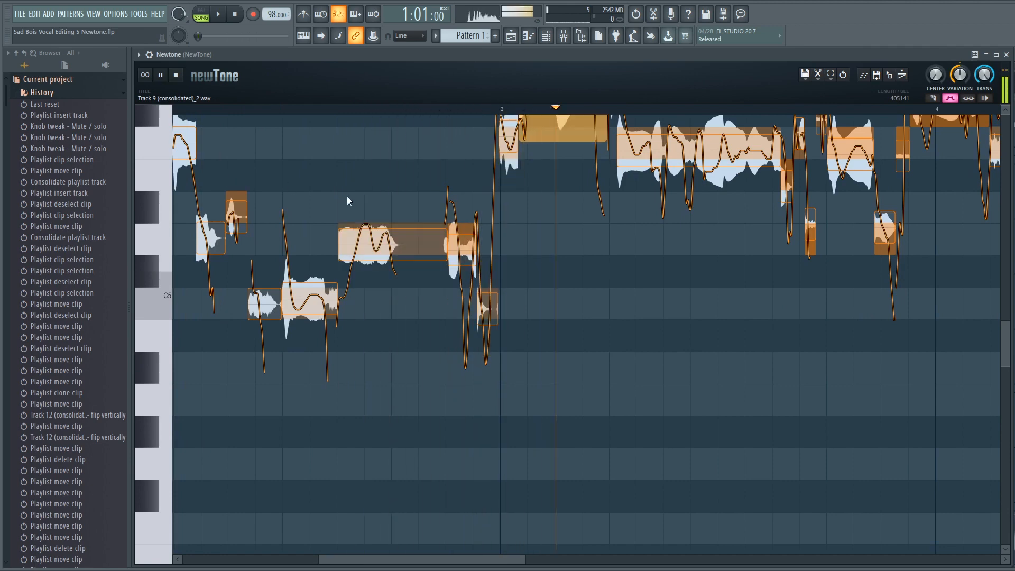
scroll(726, 318, "up", 6)
key("space")
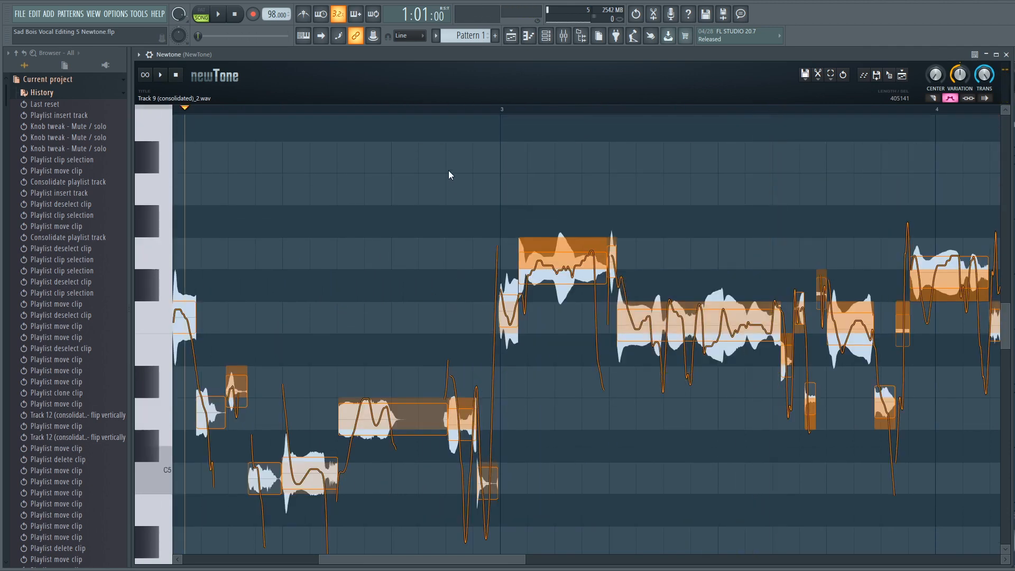
left_click(500, 109)
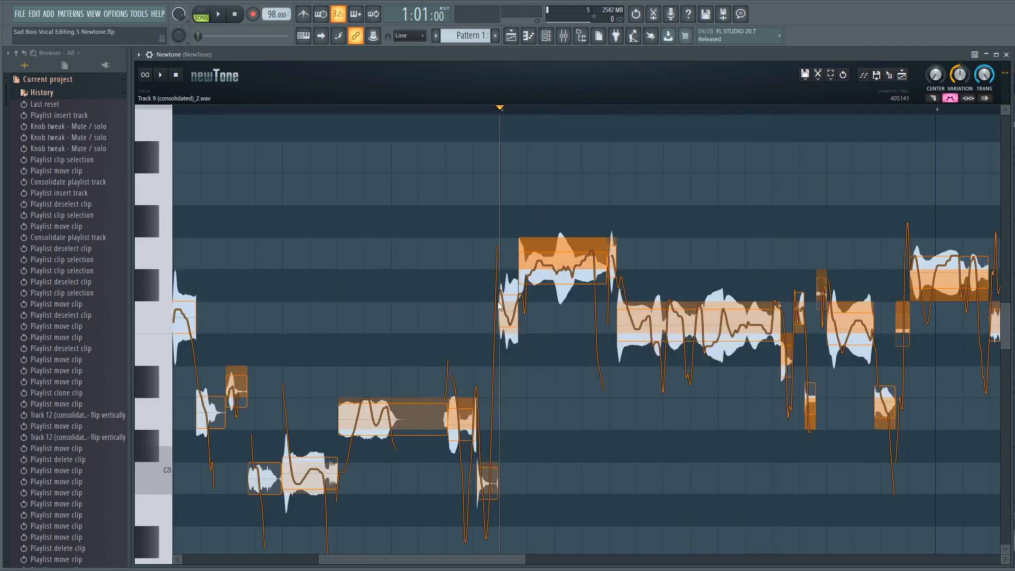
key("space")
scroll(546, 111, "down", 2)
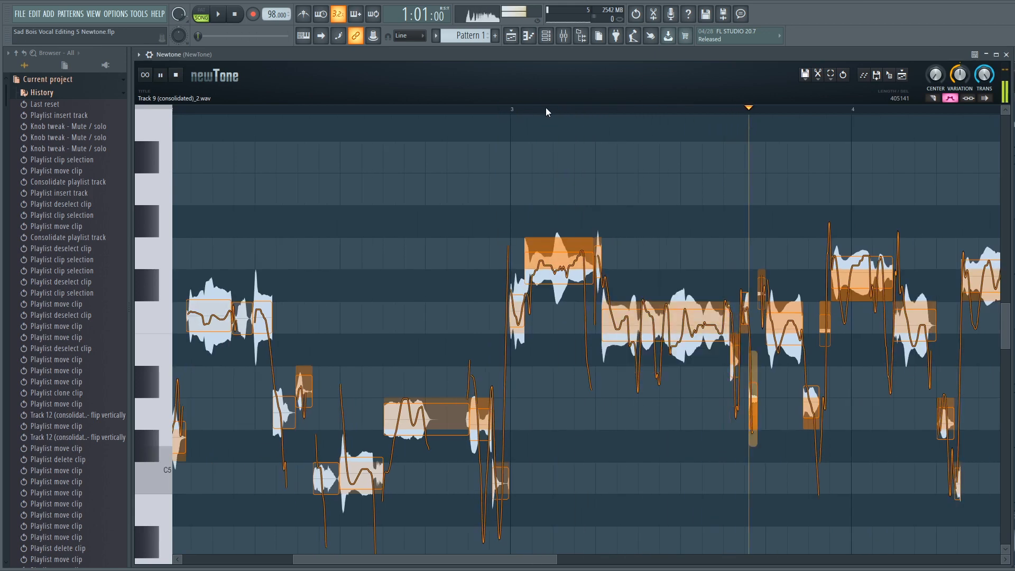
scroll(546, 108, "down", 2)
key("space")
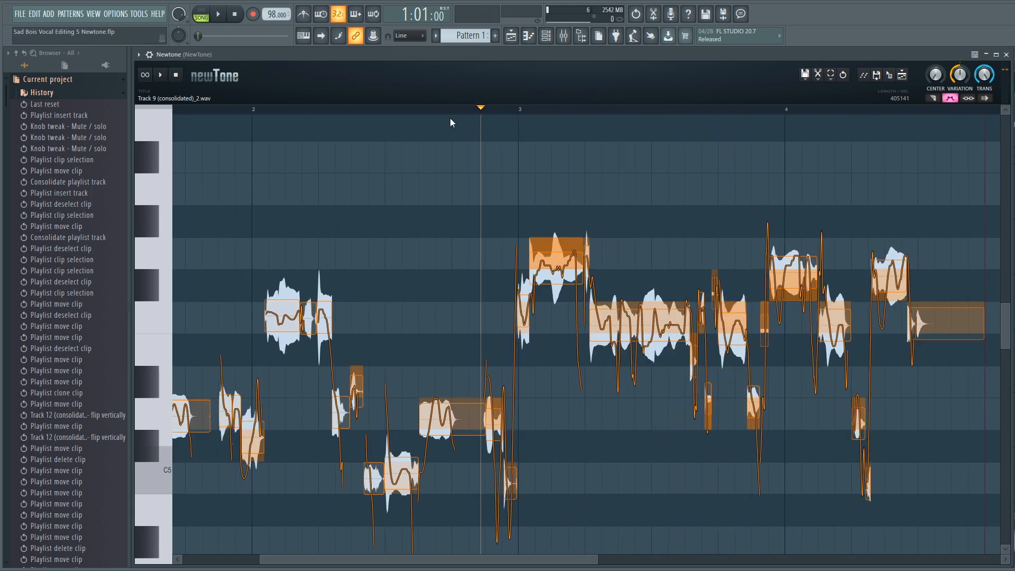
left_click(384, 109)
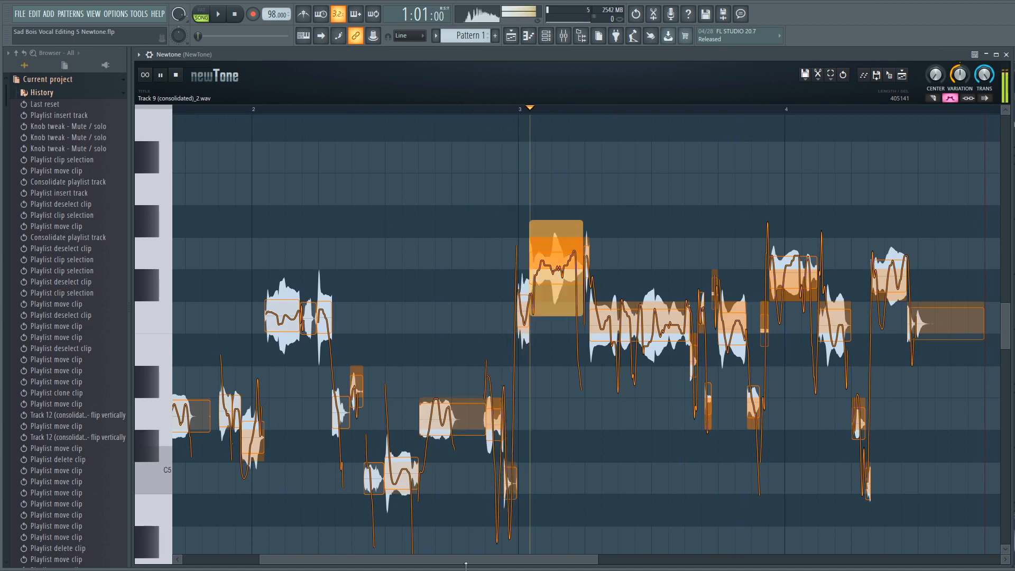
key("space")
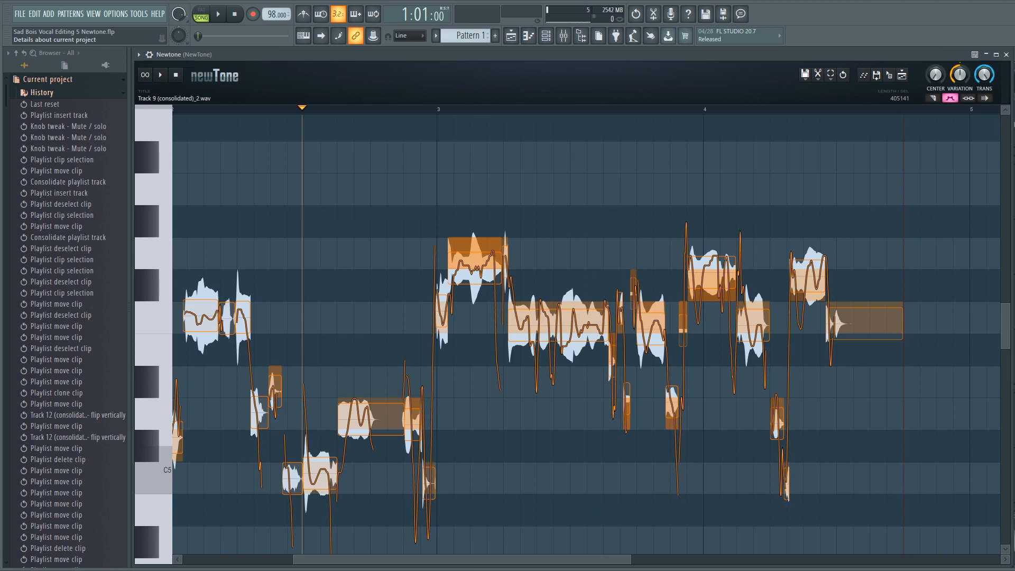
- Replay the vocal from different points ahead of bar 3 to listen to the short notes leading into it
left_click(439, 110)
left_click(192, 112)
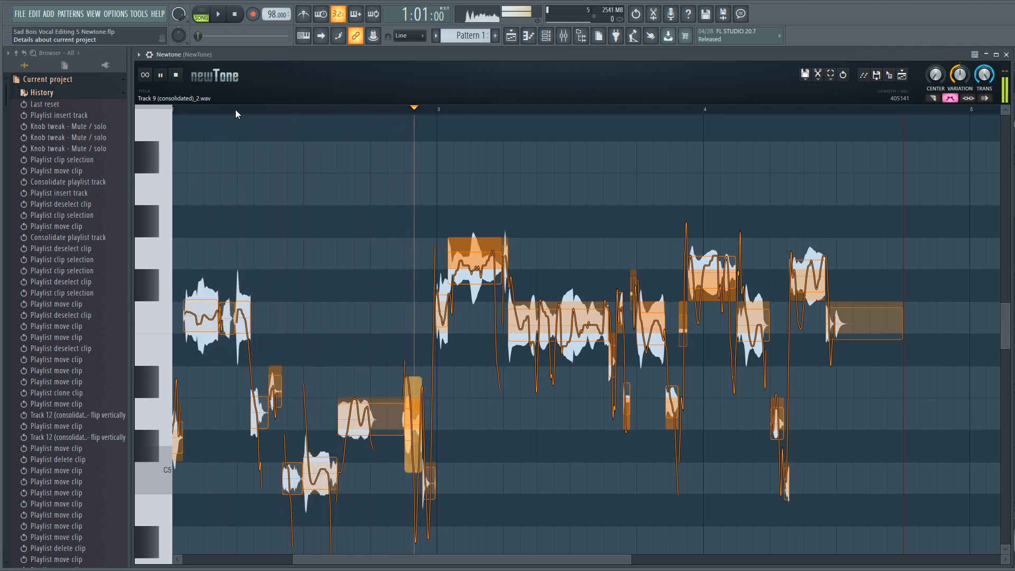
left_click(344, 110)
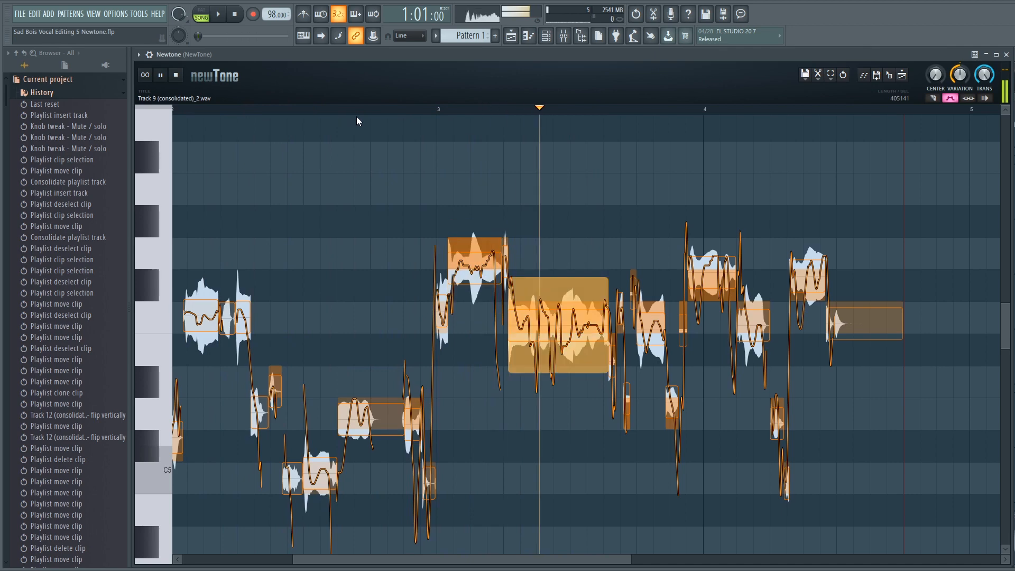
left_click(357, 115)
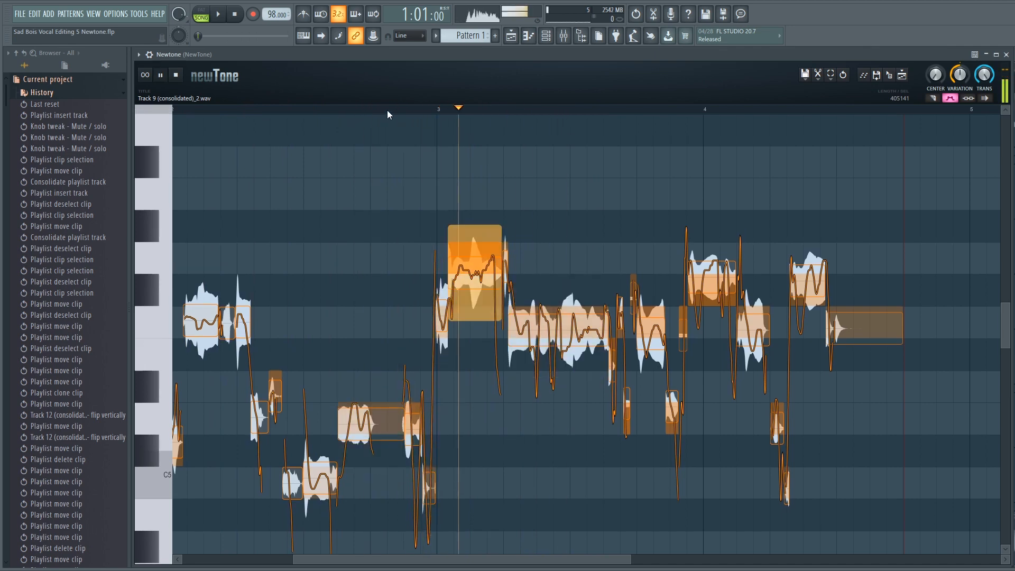
- Stop playback and slightly reduce the pitch variation of the last short D5 note before bar 3
scroll(387, 110, "up", 3)
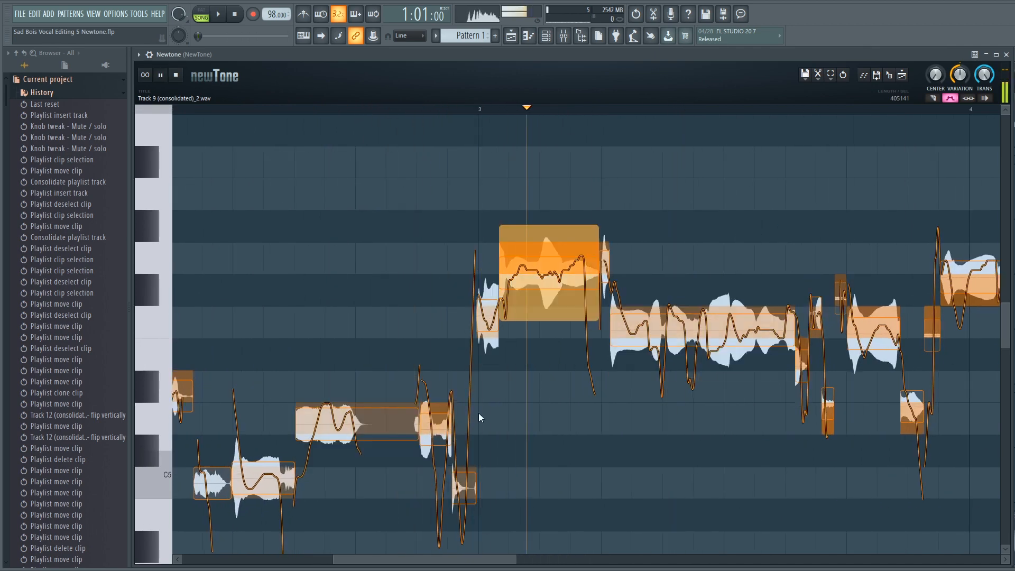
key("space")
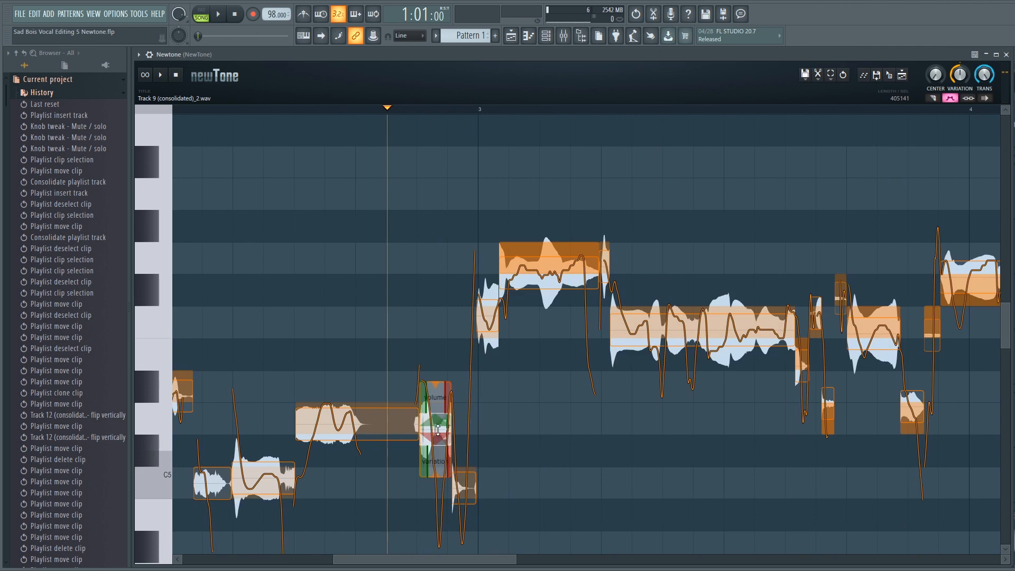
left_click_drag(435, 475, 433, 472)
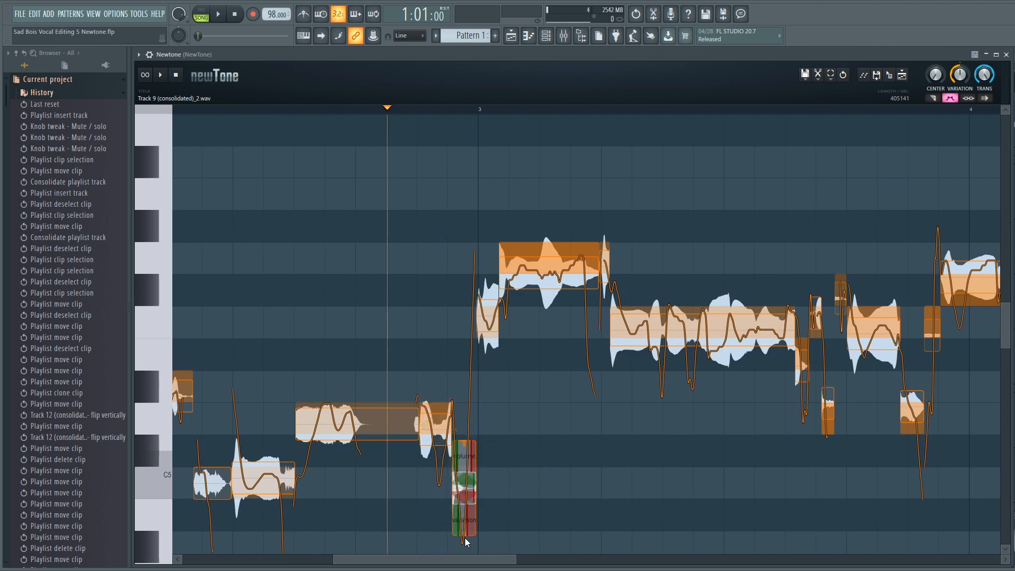
- Try a pitch variation of -8.71% on the tiny C5 note just before bar 3 and play the passage back
left_click_drag(462, 535, 462, 521)
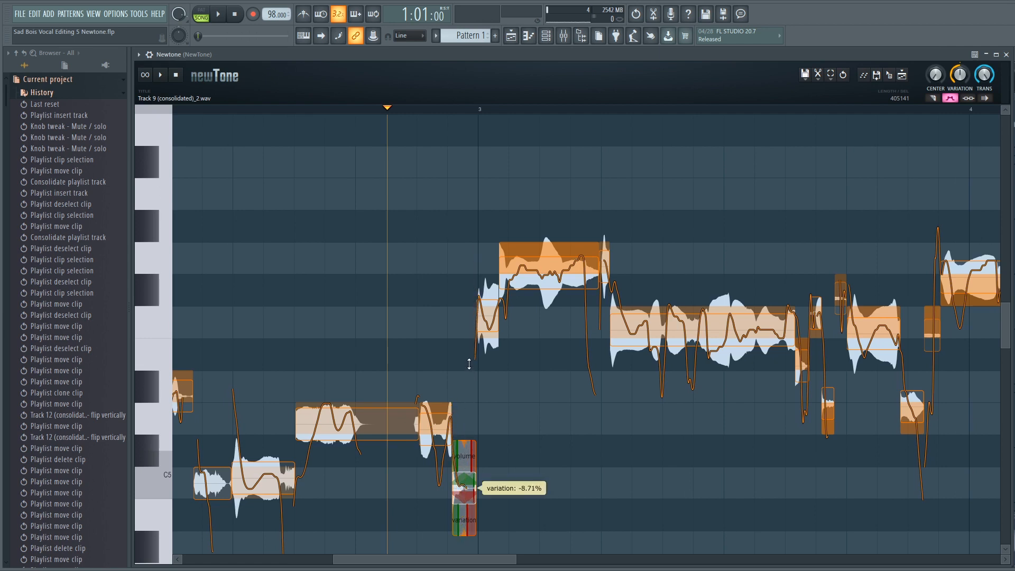
key("space")
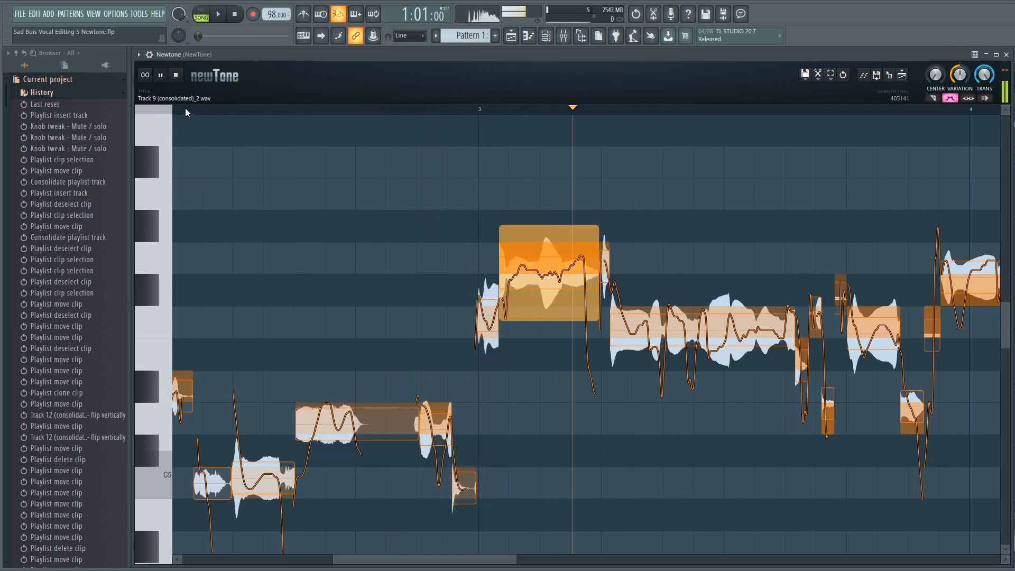
left_click(185, 108)
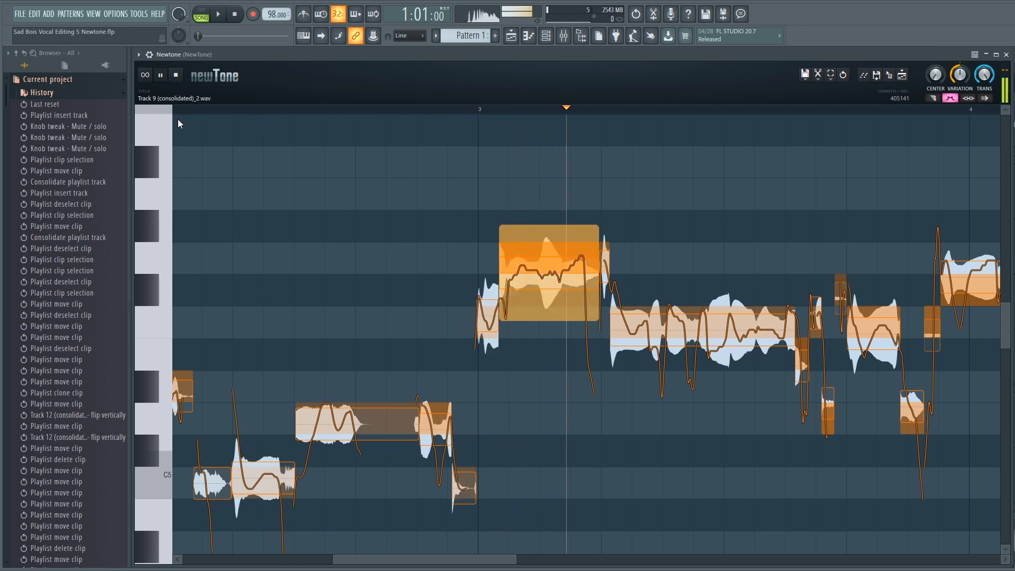
key("space")
key("space")
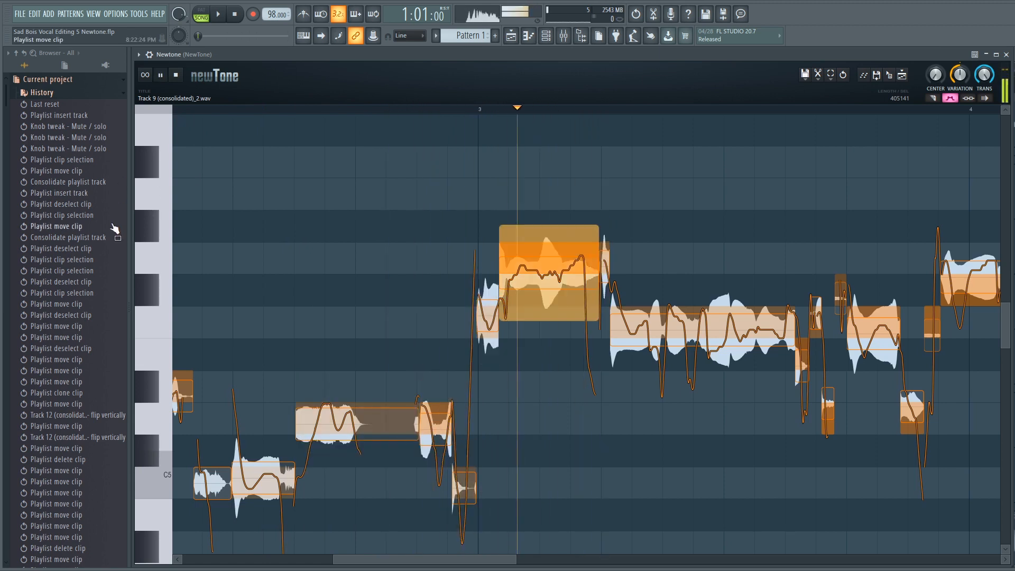
- Play the phrase from earlier in bar 2 to compare how the short notes sound going into bar 3
left_click_drag(176, 110, 160, 117)
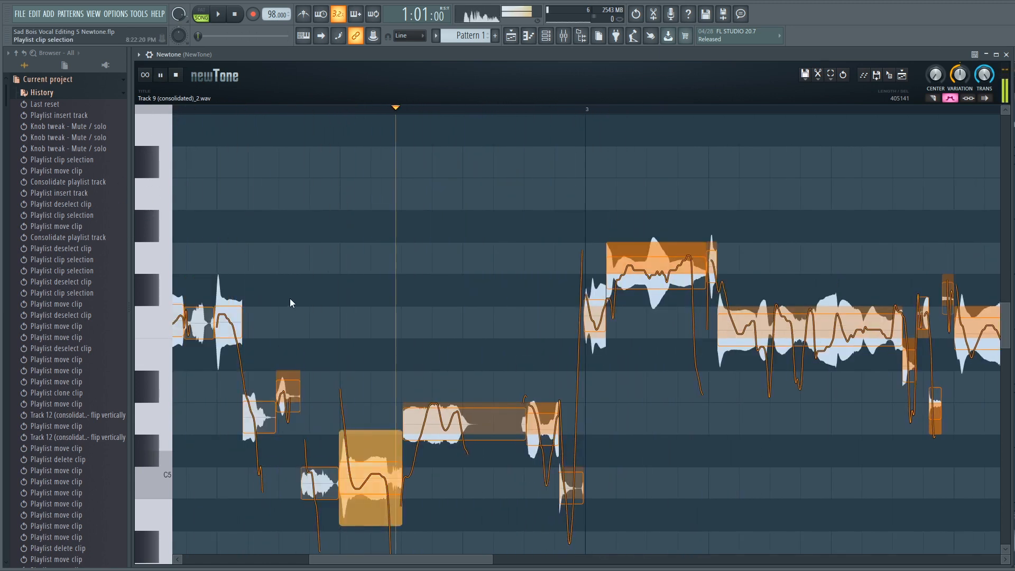
key("space")
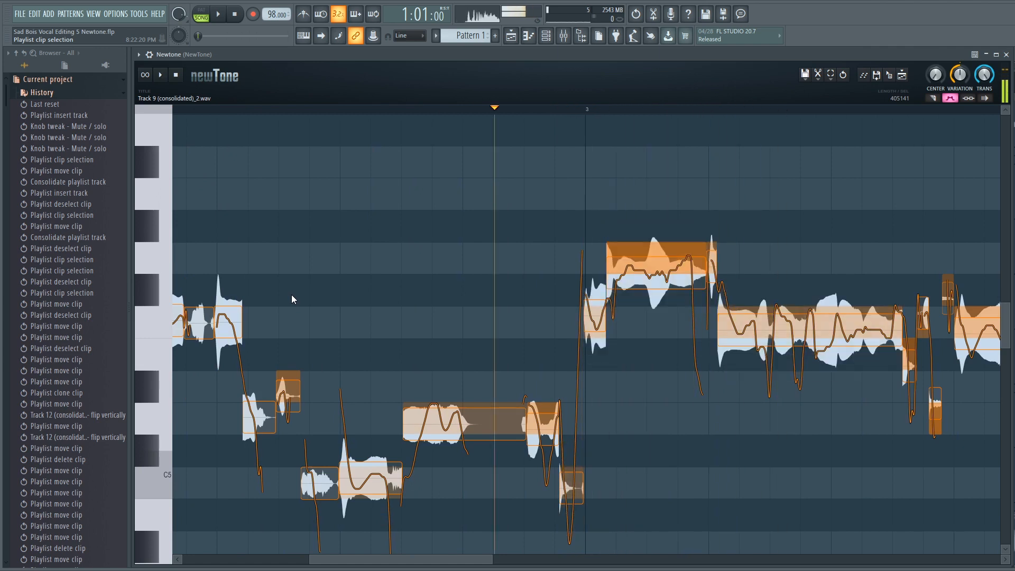
left_click(223, 112)
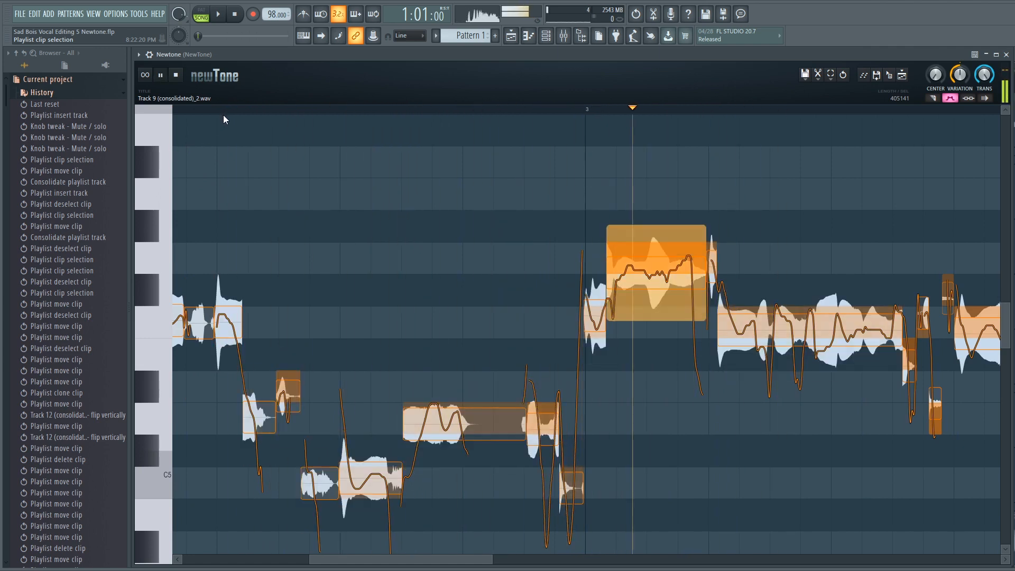
key("space")
key("space")
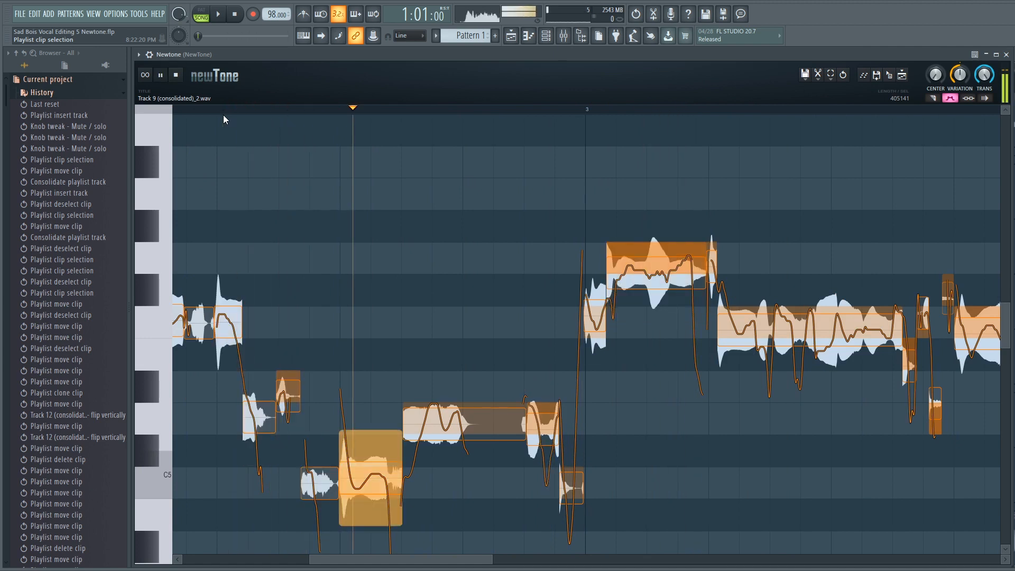
- Replay the transition repeatedly from just ahead of the last short D5 note before bar 3 to judge its pitch
left_click(490, 112)
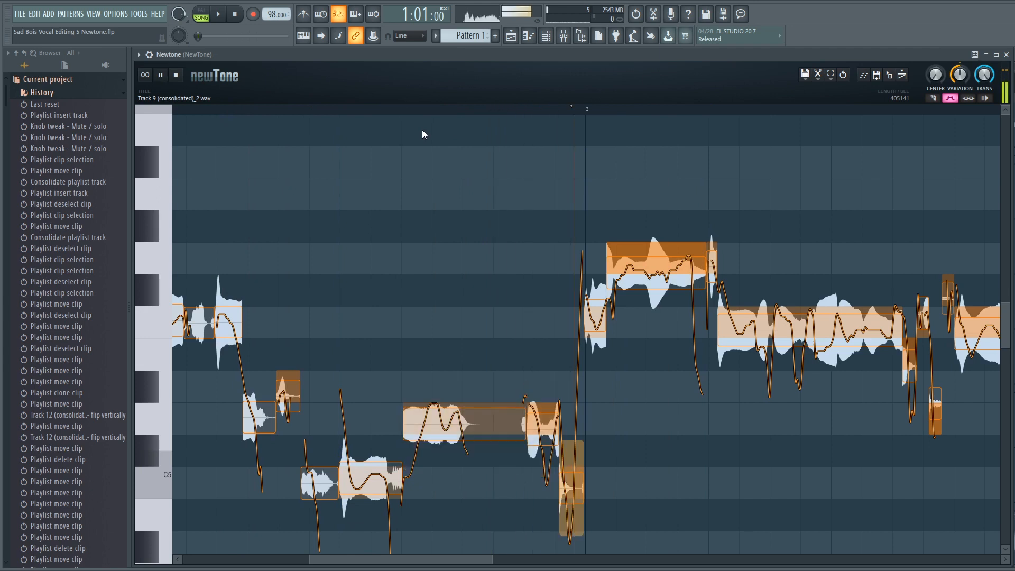
key("space")
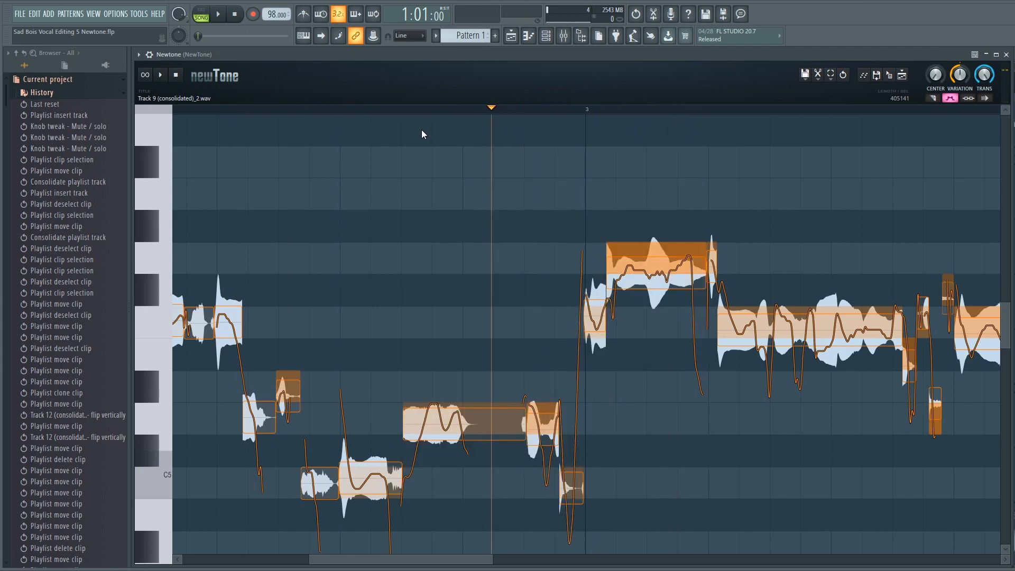
key("space")
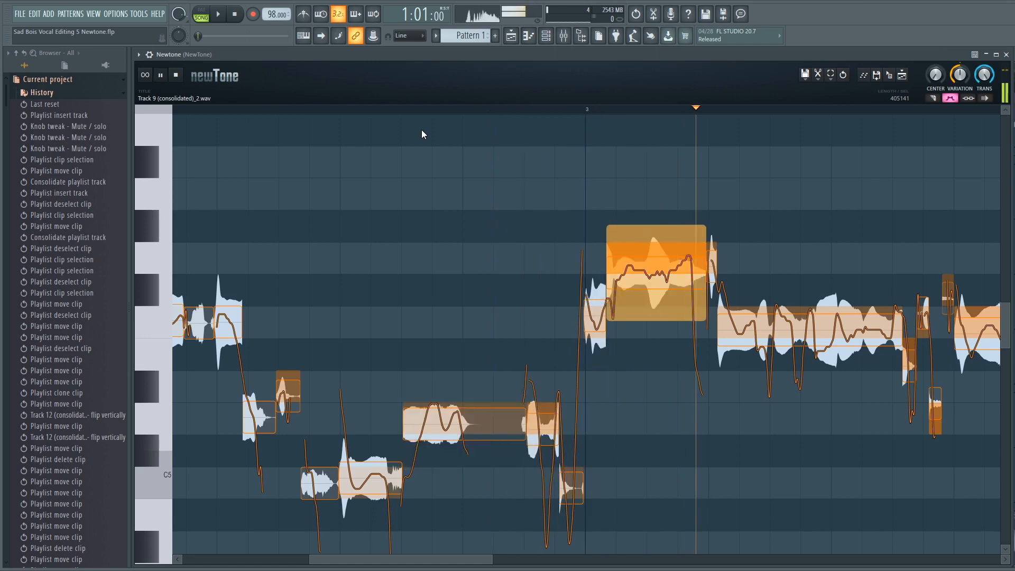
key("space")
key("space")
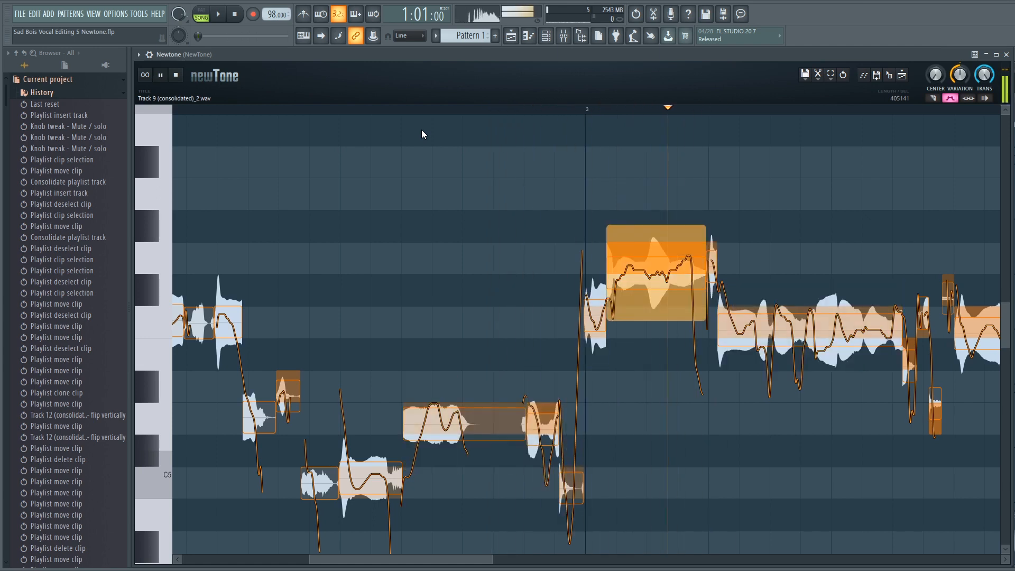
key("space")
key("space")
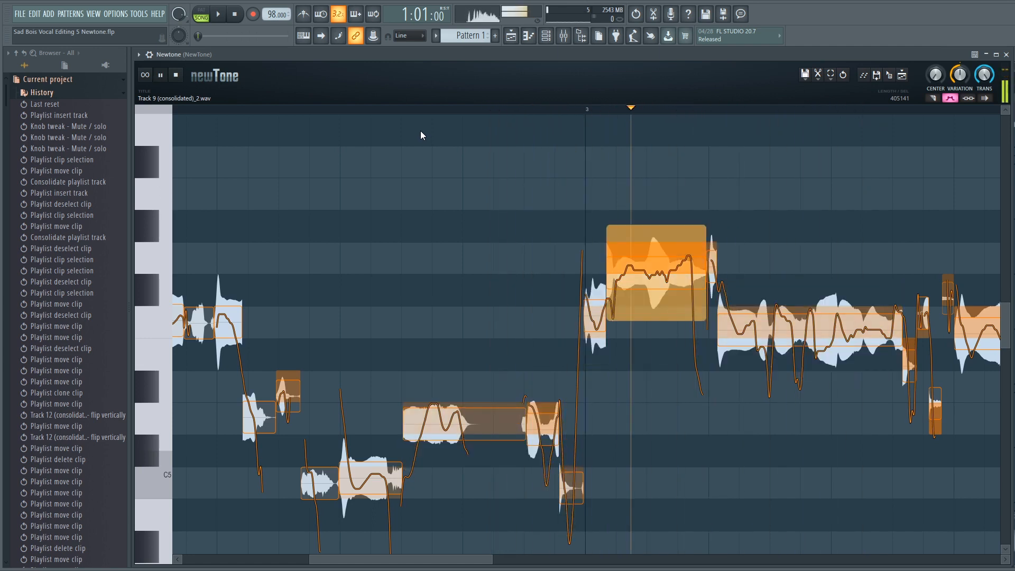
key("space")
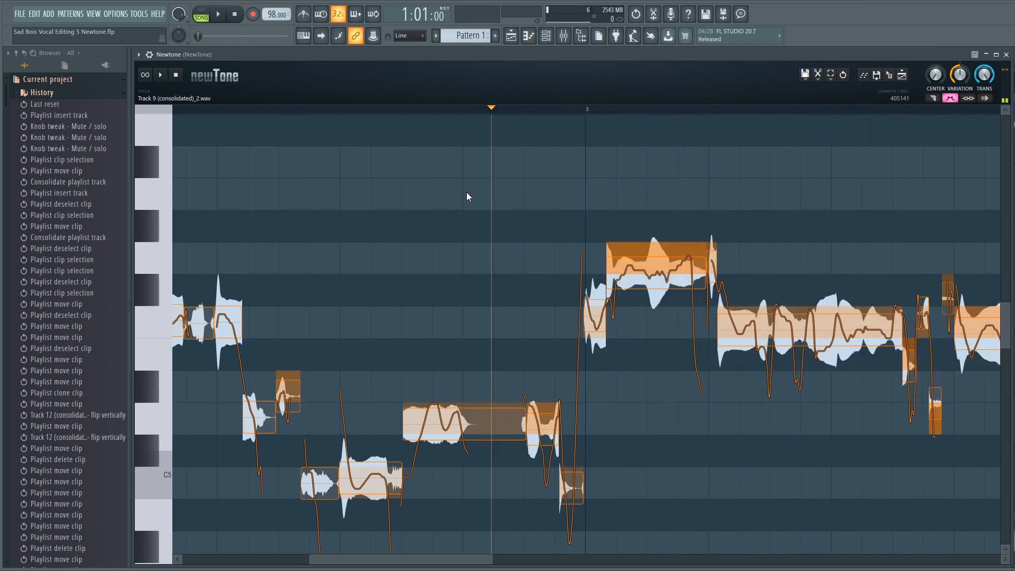
key("space")
- Set the last D5 note before bar 3 to 62.12% pitch variation, fine-tune its centre pitch upward by 0.05 semitones, and play the phrase back
mouse_move(549, 430)
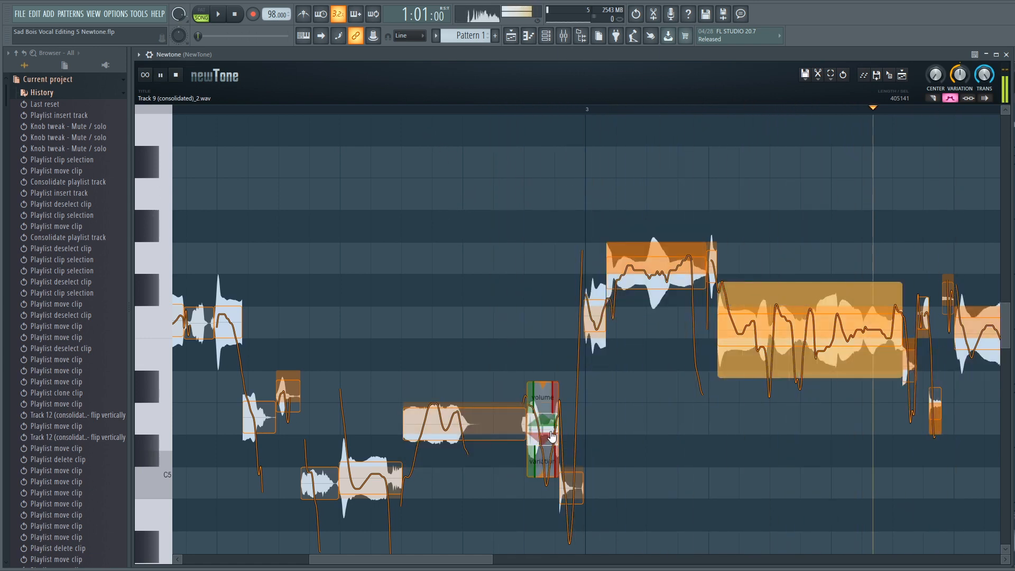
key("space")
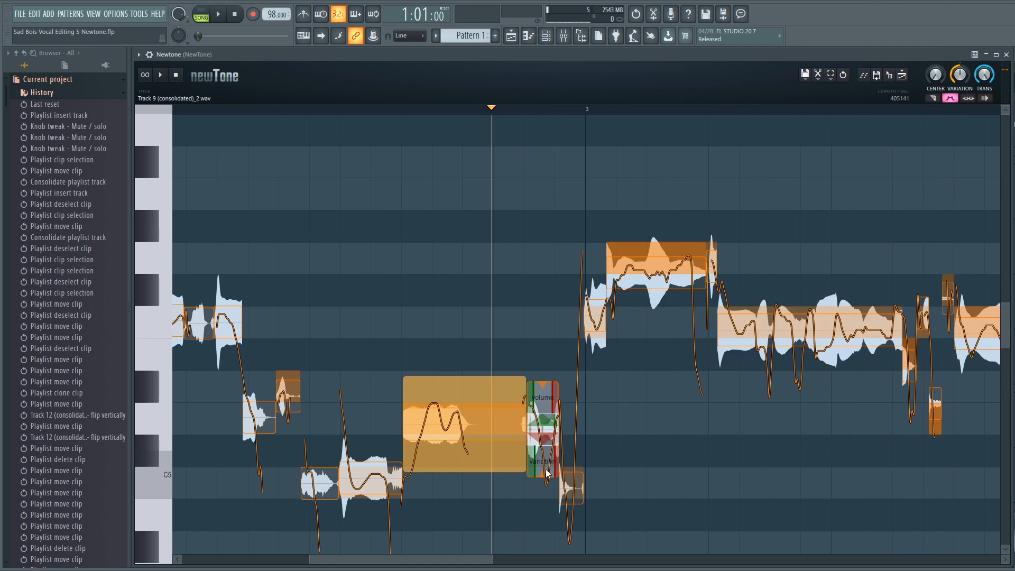
left_click_drag(543, 431, 544, 426)
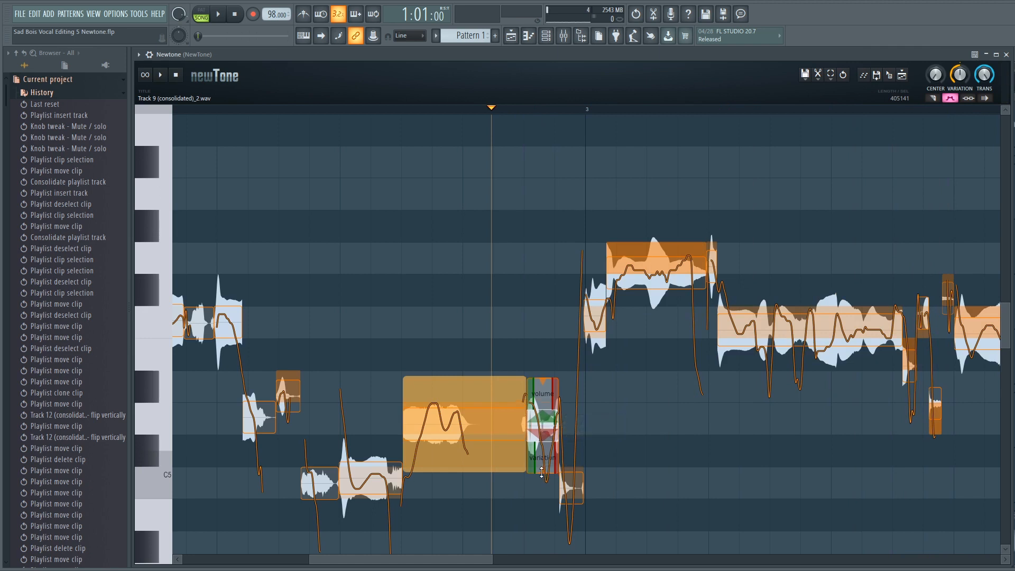
left_click_drag(544, 471, 542, 478)
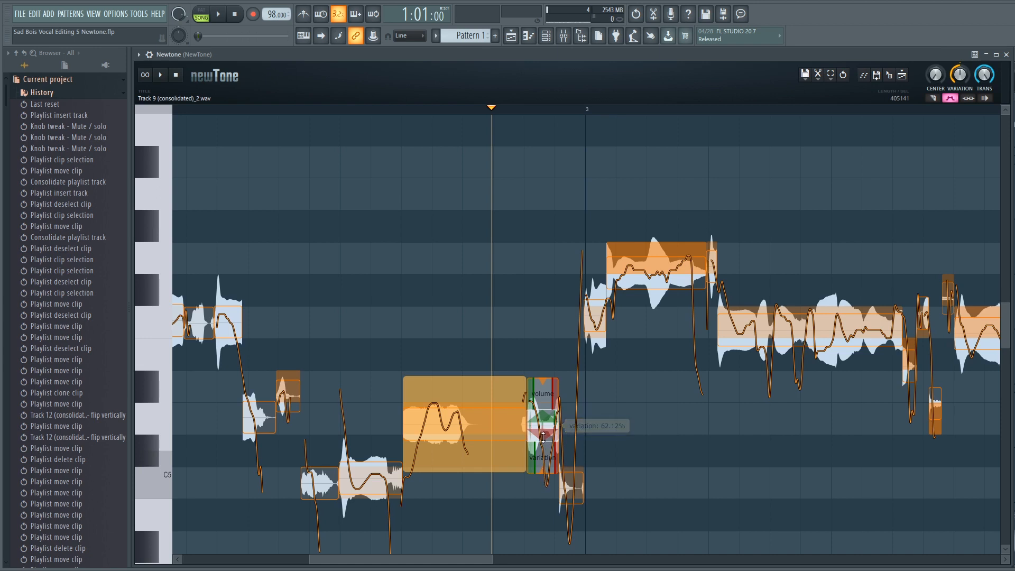
left_click_drag(545, 430, 545, 427)
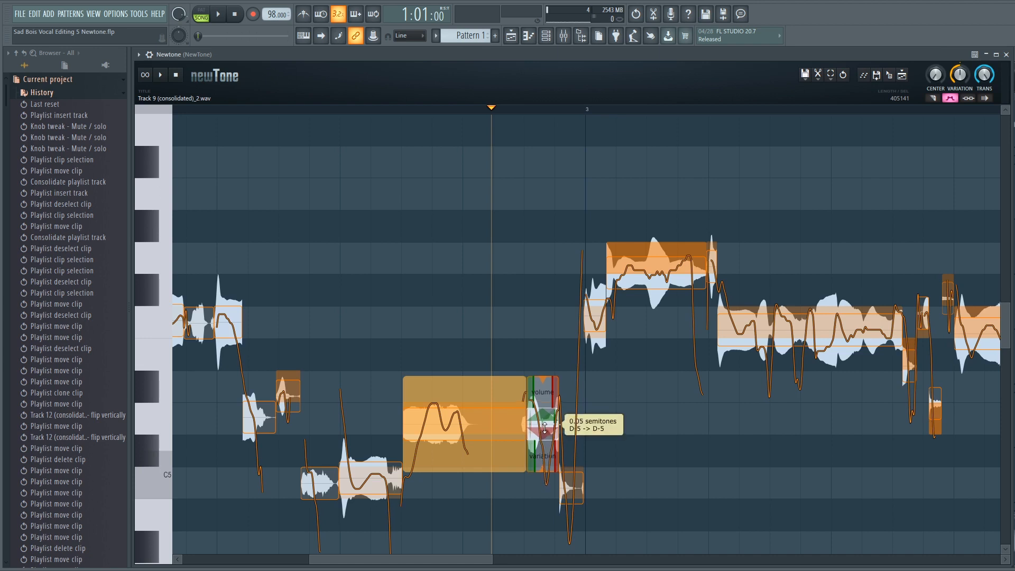
key("space")
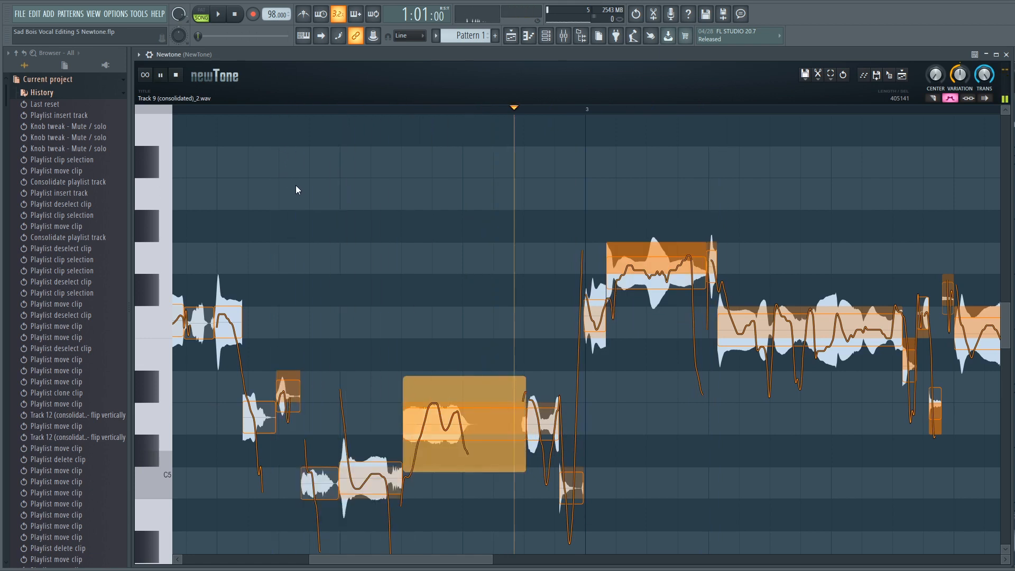
key("space")
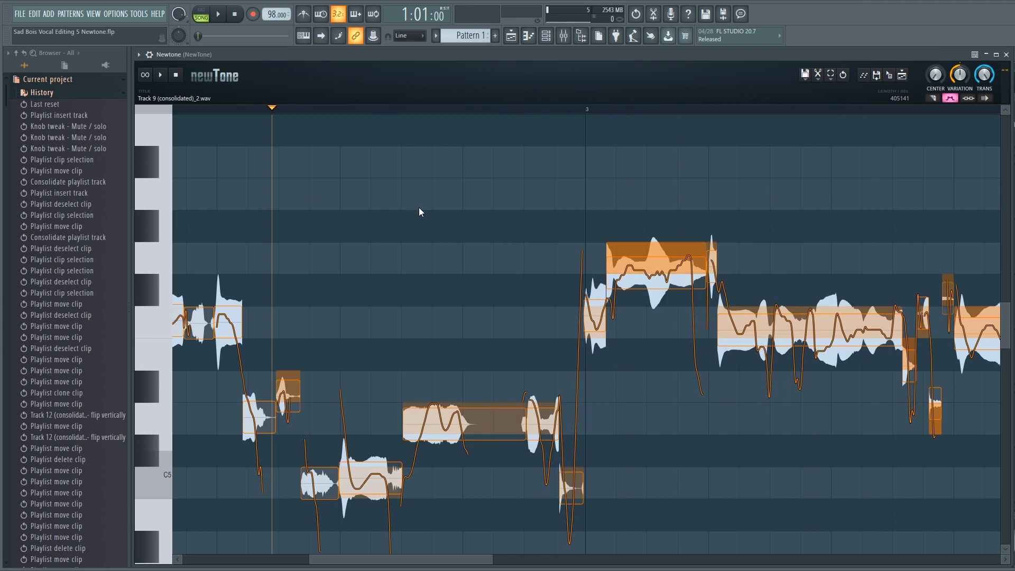
- Play the vocal from the longer C5 note in bar 2 to check the first notes of bar 3
left_click(587, 109)
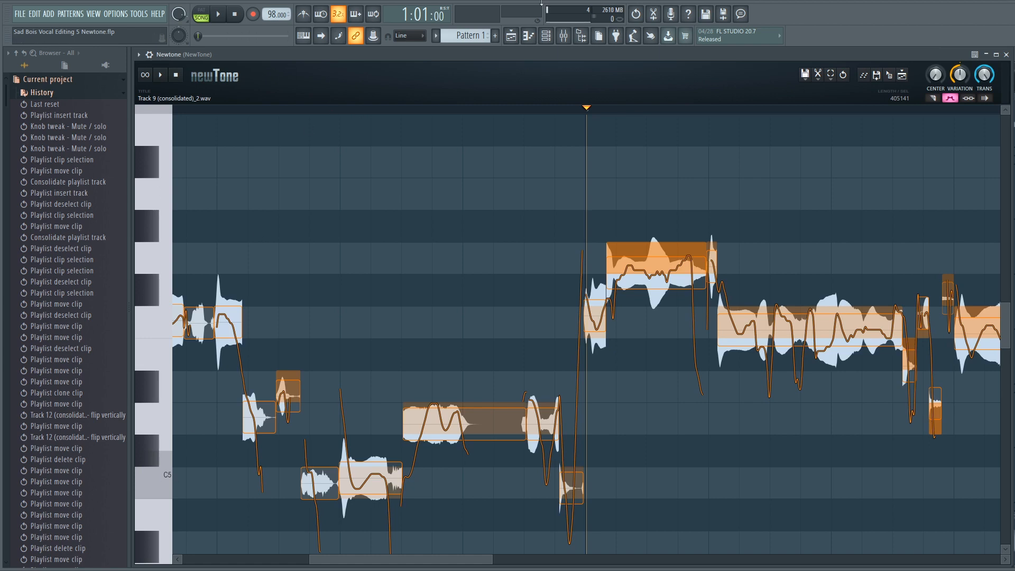
left_click(342, 117)
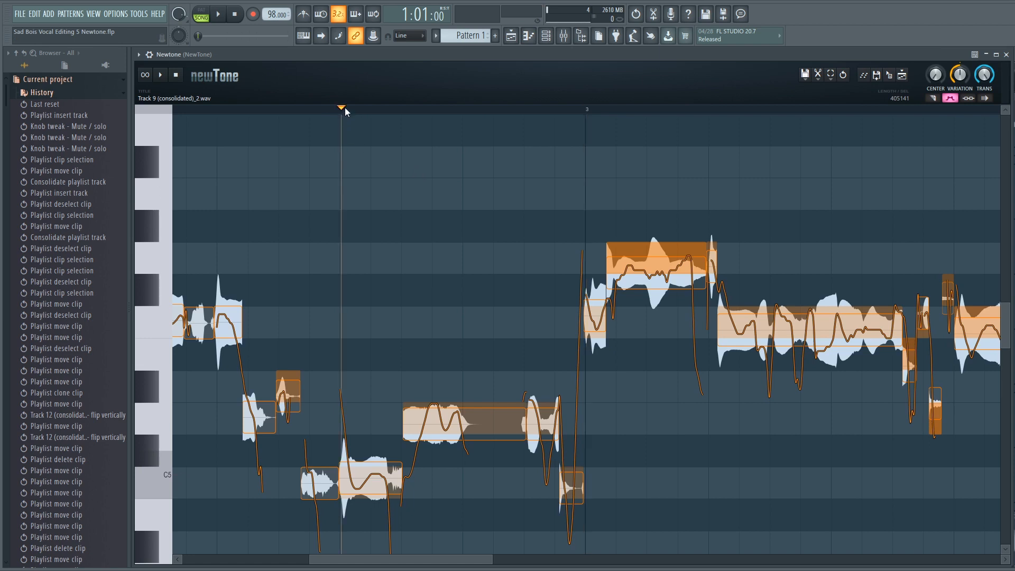
key("space")
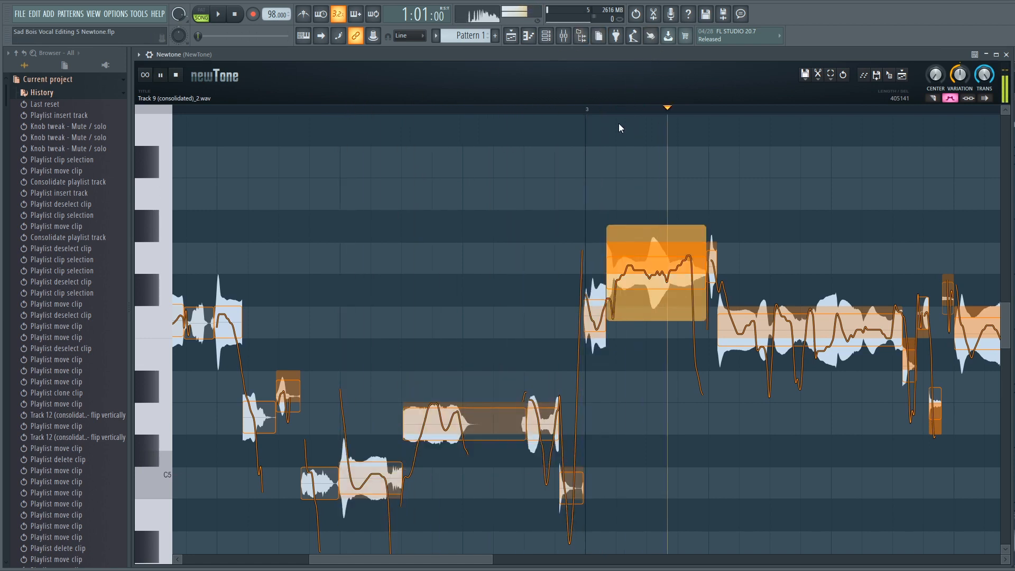
key("space")
key("space")
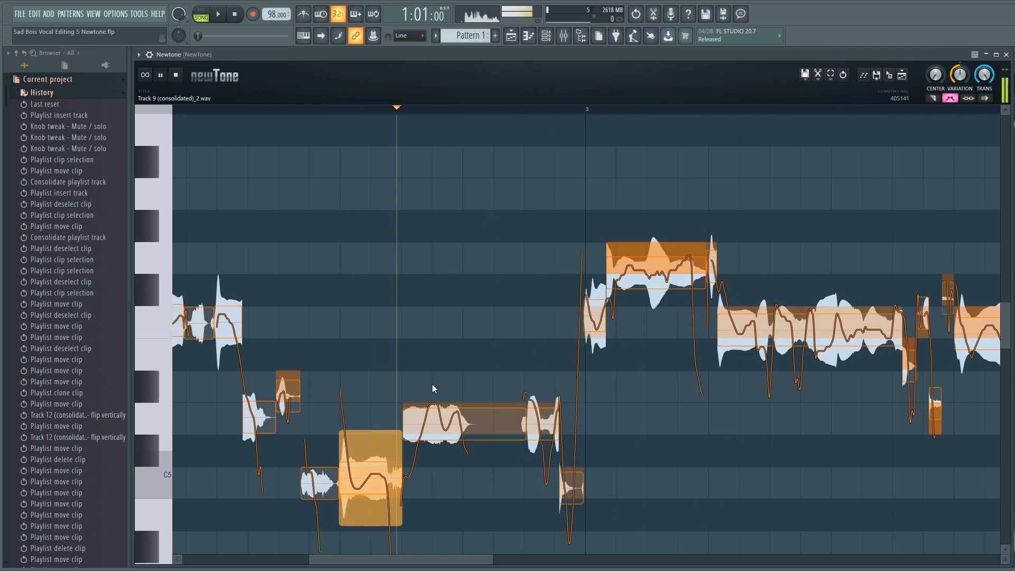
key("space")
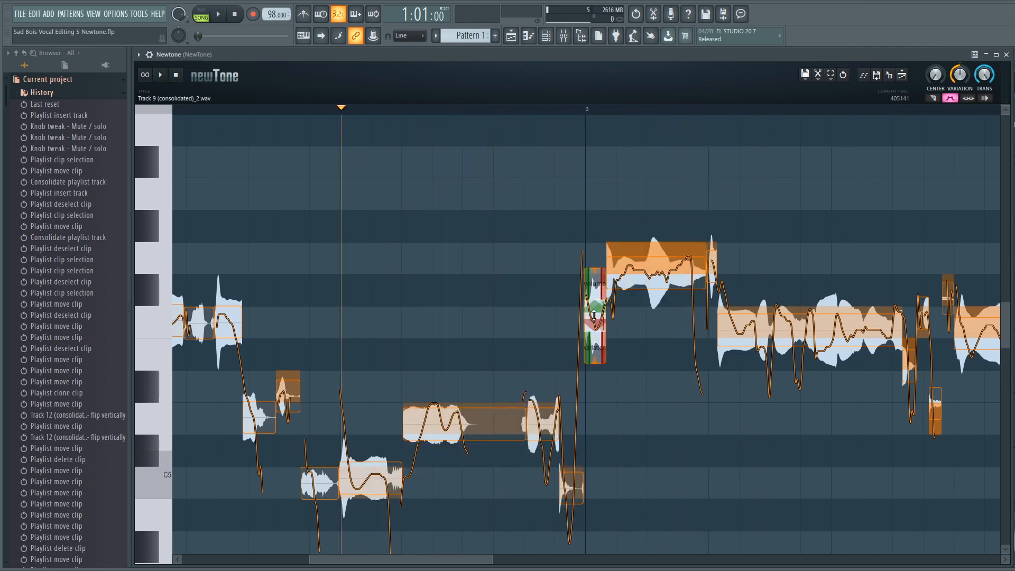
- Lower the centre pitch of the short note at the start of bar 3 slightly, set its variation to 84.35%, and play the passage back
left_click_drag(594, 315, 596, 328)
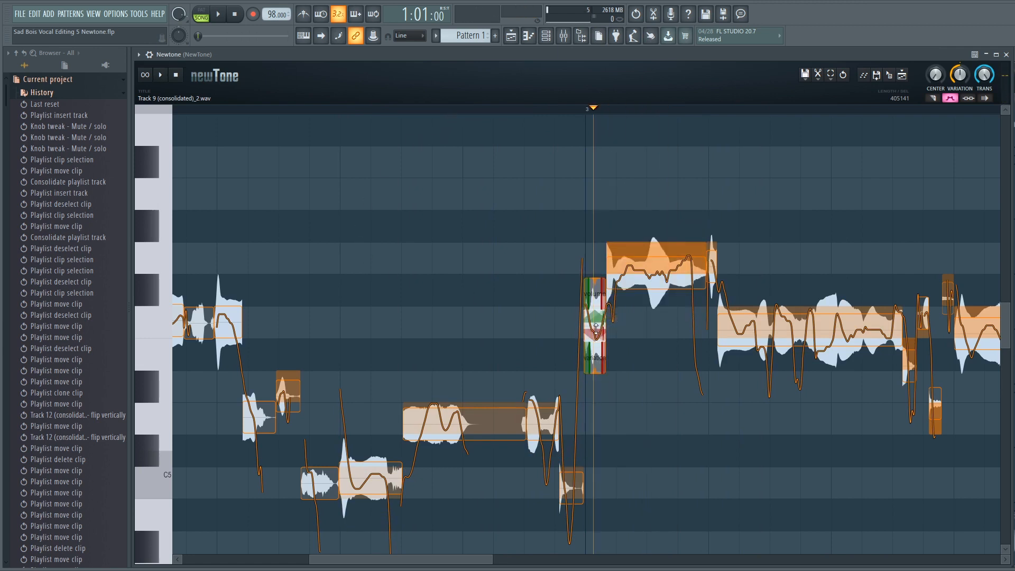
left_click_drag(594, 372, 593, 366)
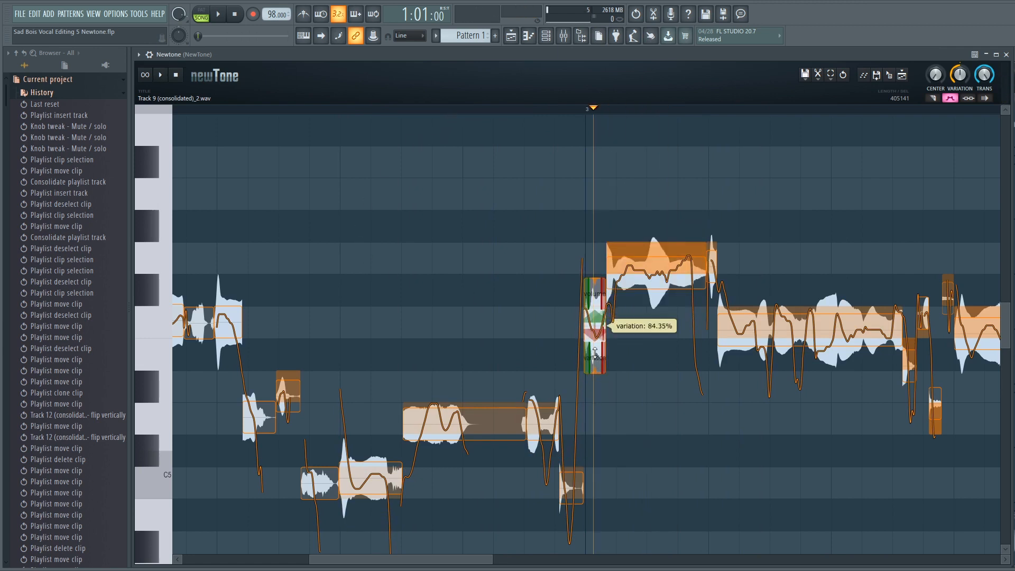
left_click(427, 106)
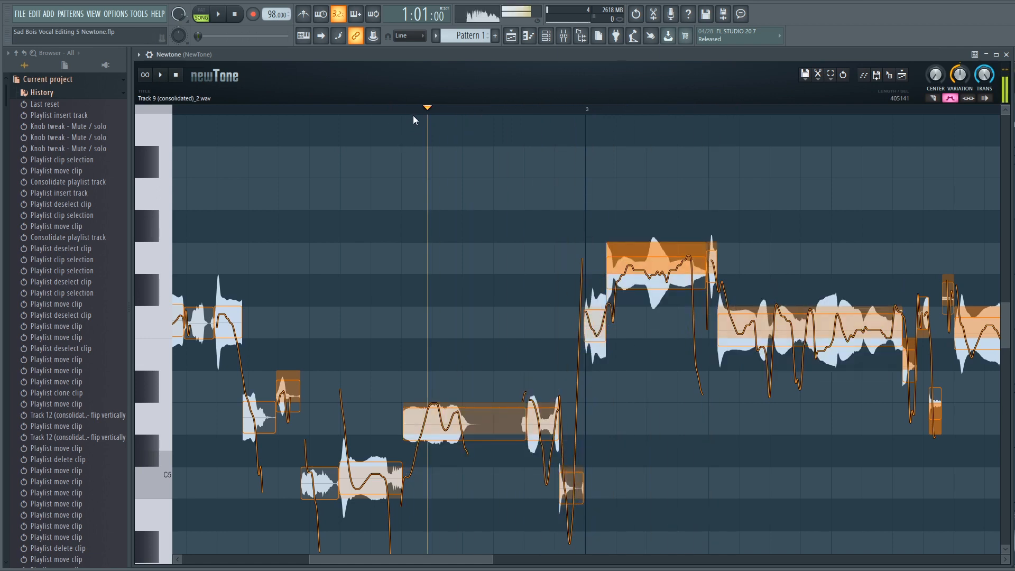
- Adjust the variation ramp-out of the short C5 note just before bar 3 and play the phrase back
key("space")
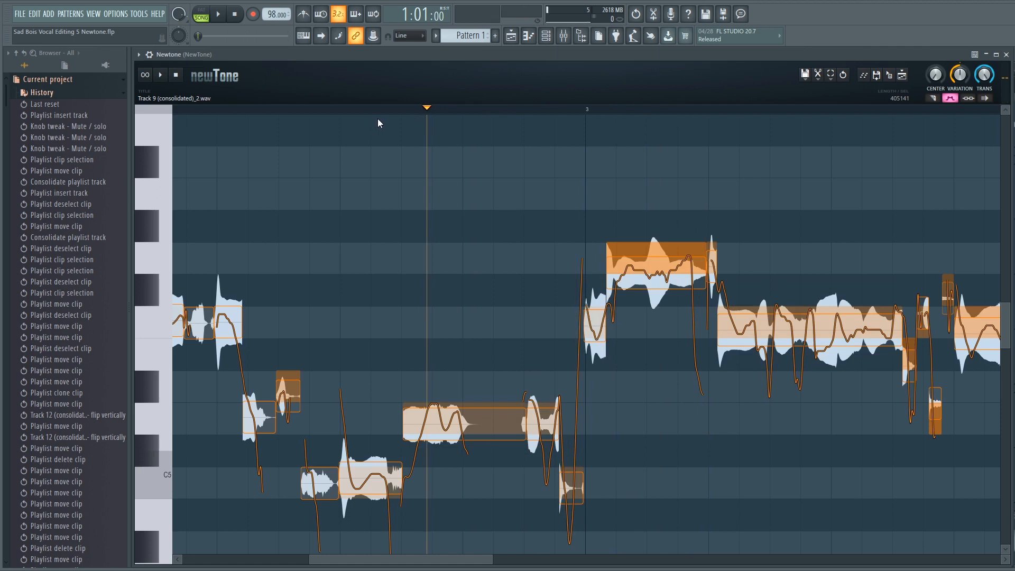
mouse_move(577, 481)
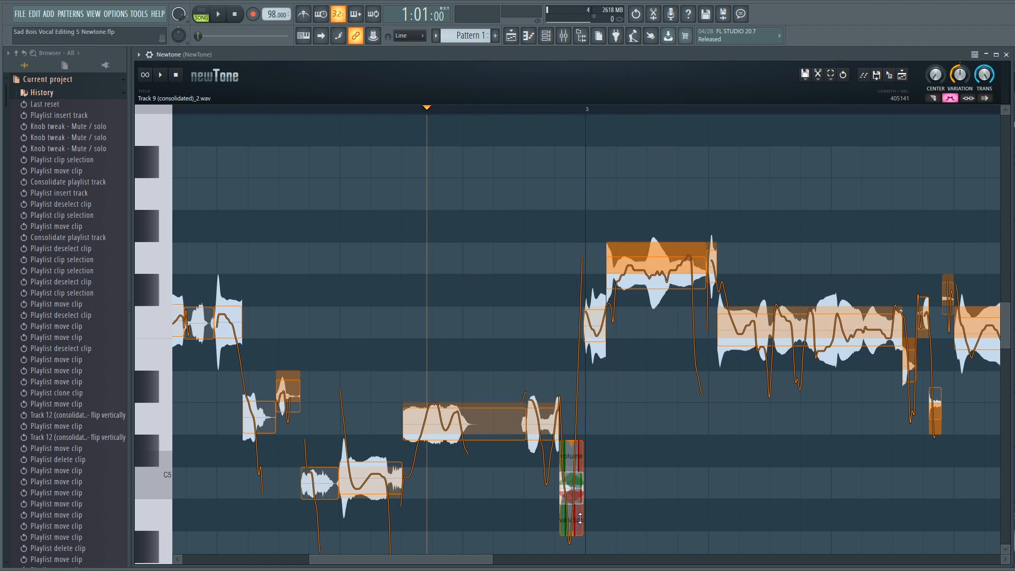
left_click_drag(580, 519, 580, 526)
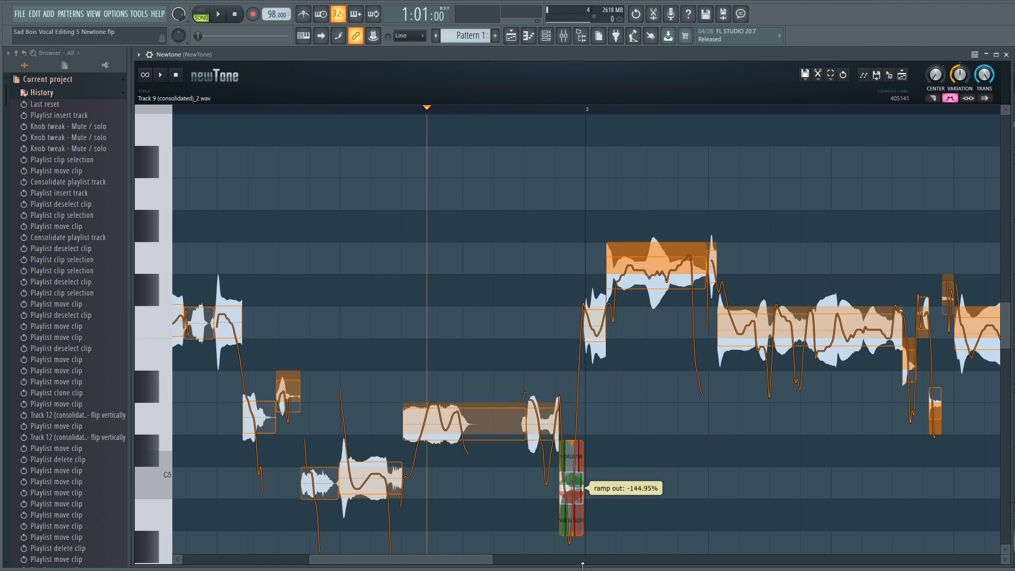
left_click_drag(584, 567, 580, 537)
key("space")
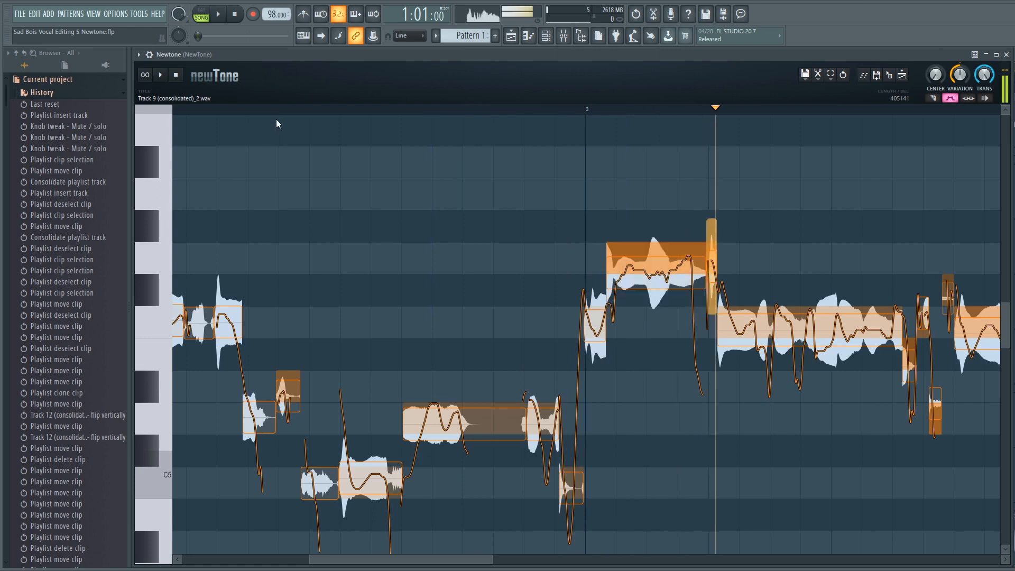
left_click(264, 110)
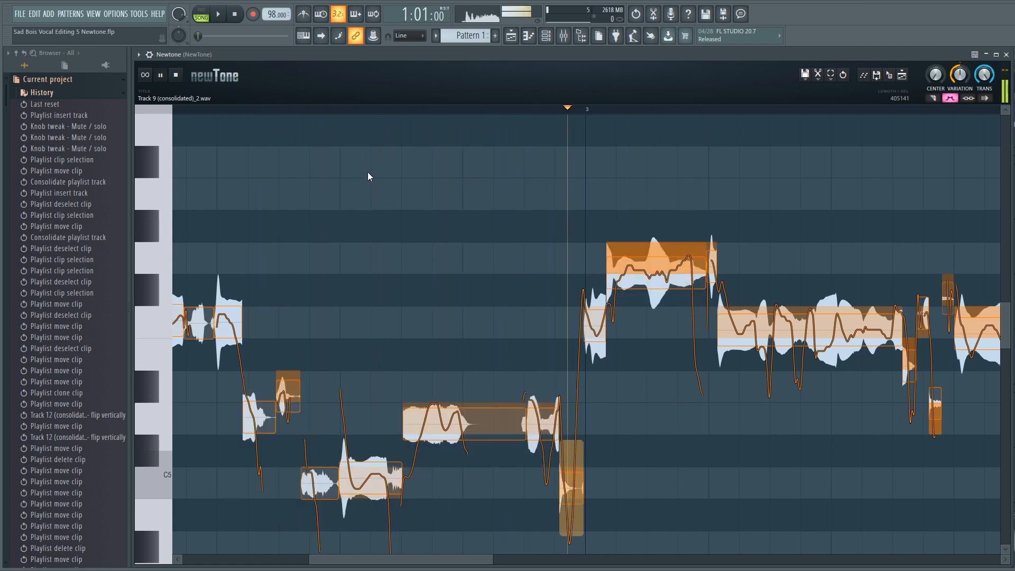
key("space")
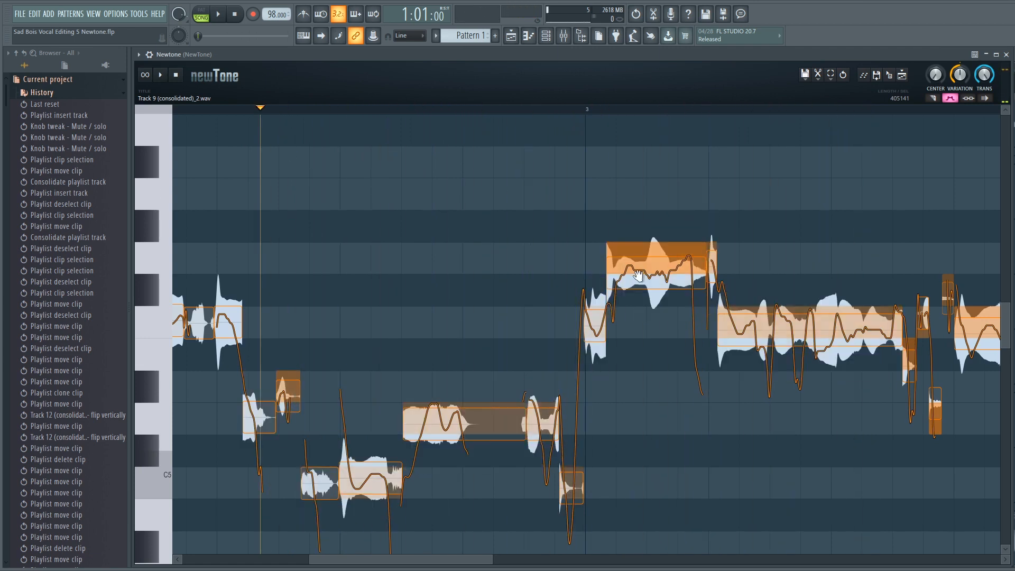
- Raise the centre pitch of the long G5 note near the start of bar 3 slightly, reduce its variation, and play the passage back
mouse_move(654, 268)
left_click_drag(656, 268, 655, 258)
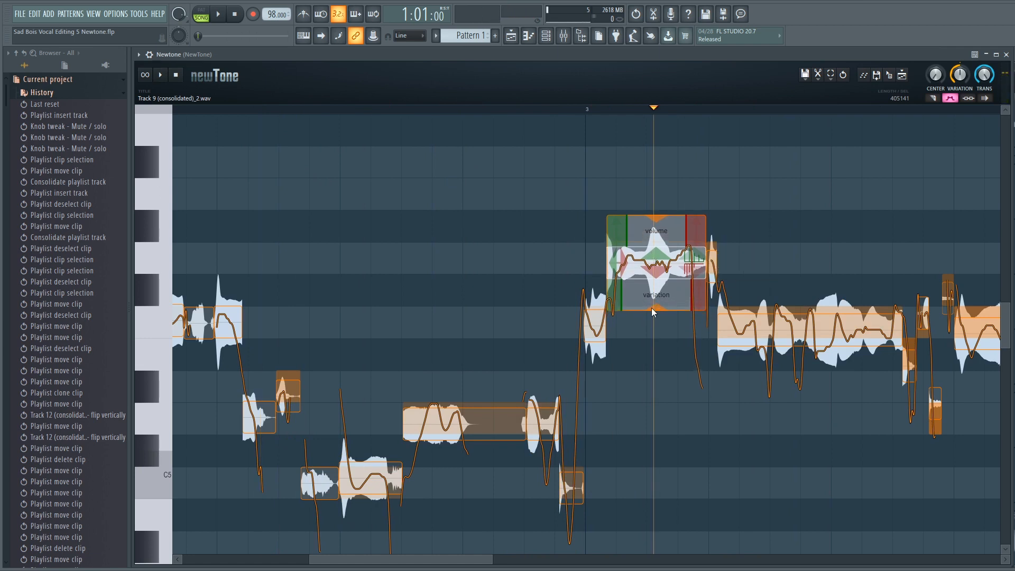
left_click_drag(656, 311, 660, 270)
left_click(347, 107)
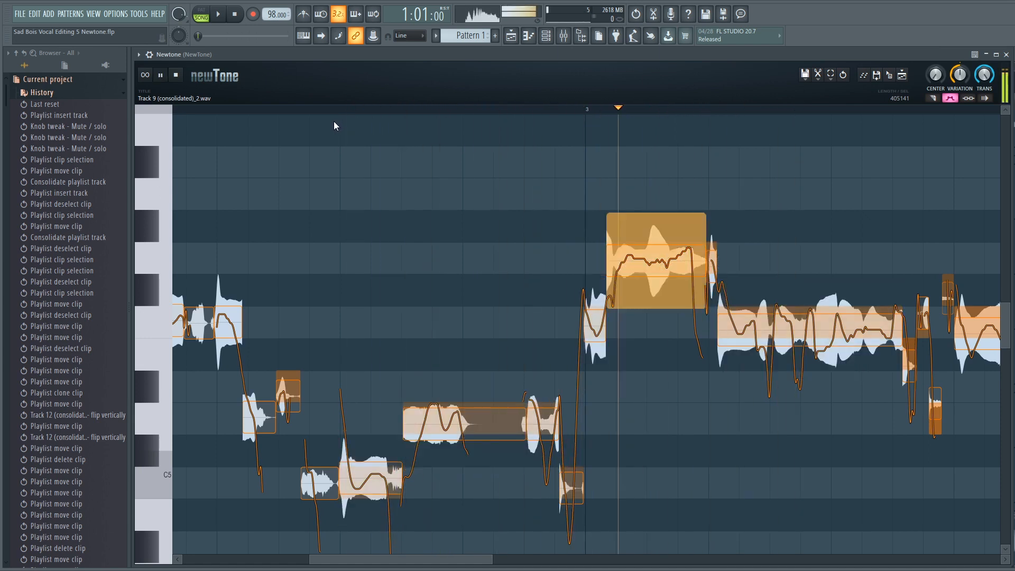
key("space")
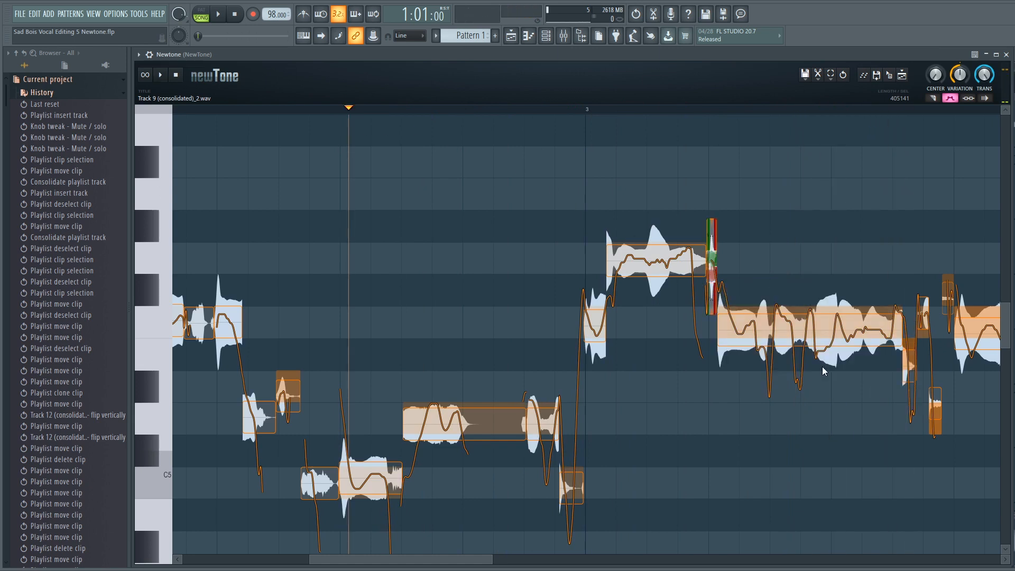
- Try lowering the centre pitch of the long F5 note in bar 3 by 0.20 semitones, play the passage back, and undo the change
left_click(751, 327)
key("space")
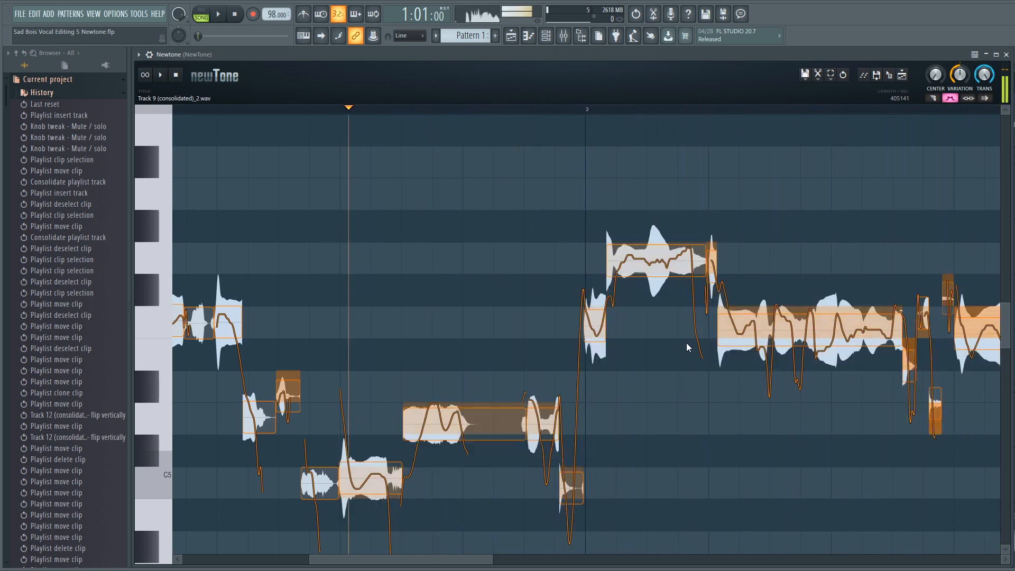
key("space")
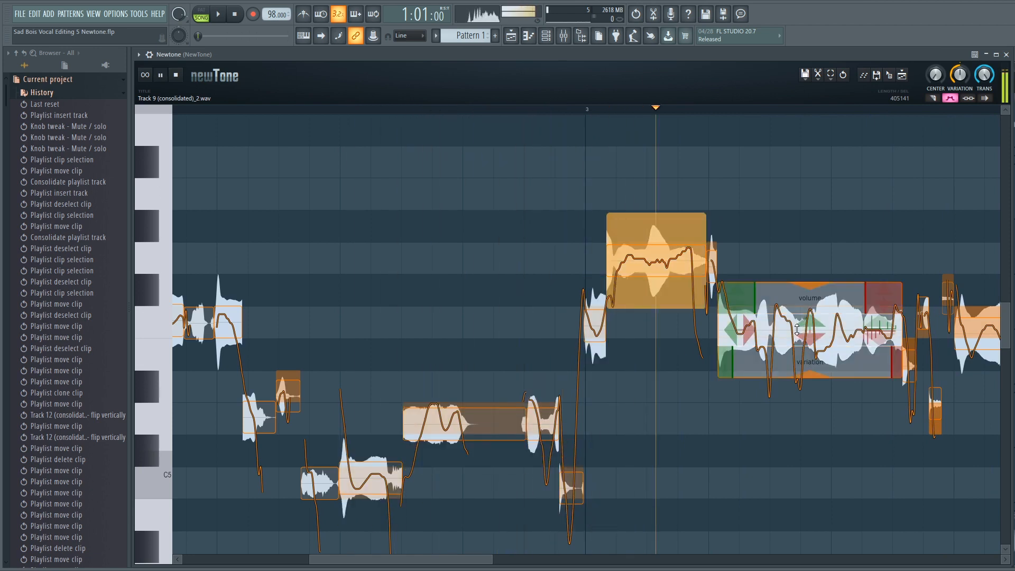
key("space")
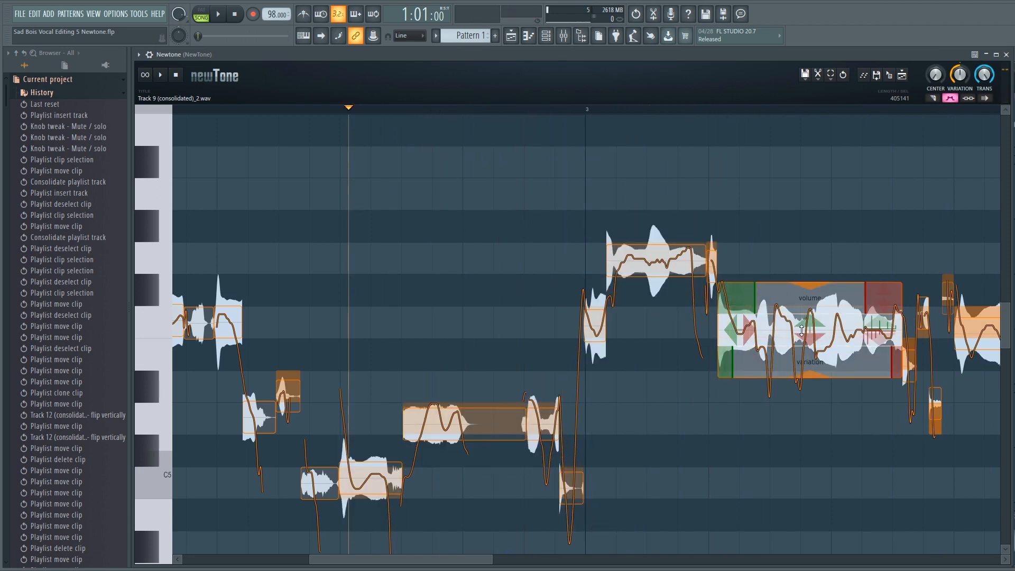
left_click_drag(802, 331, 801, 337)
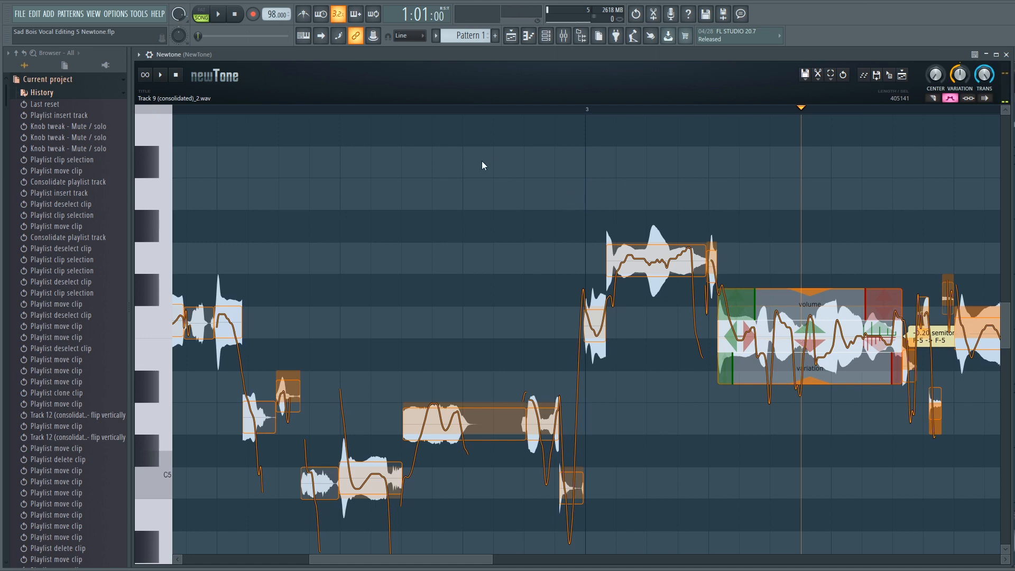
left_click(528, 111)
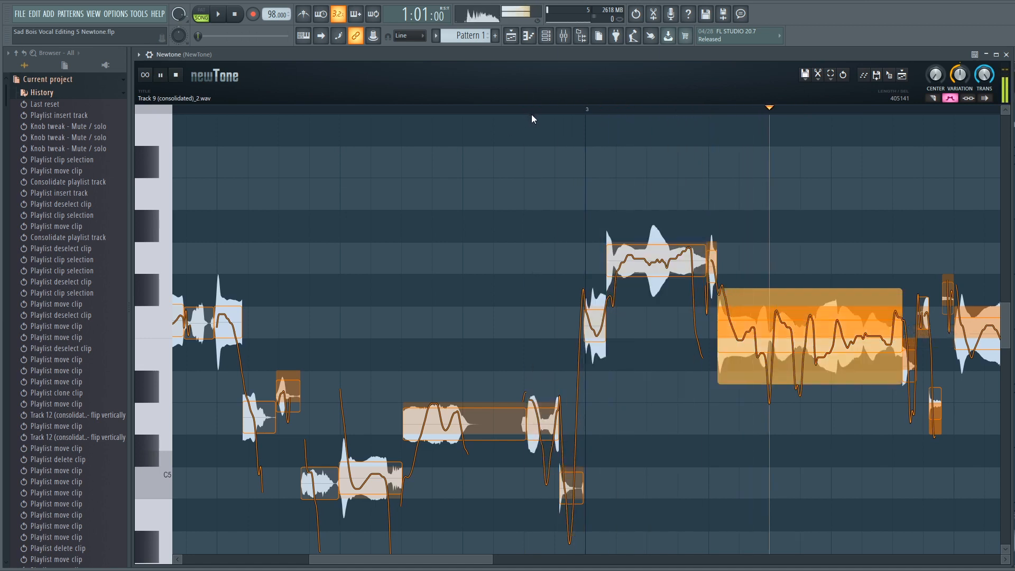
key("space")
mouse_move(806, 328)
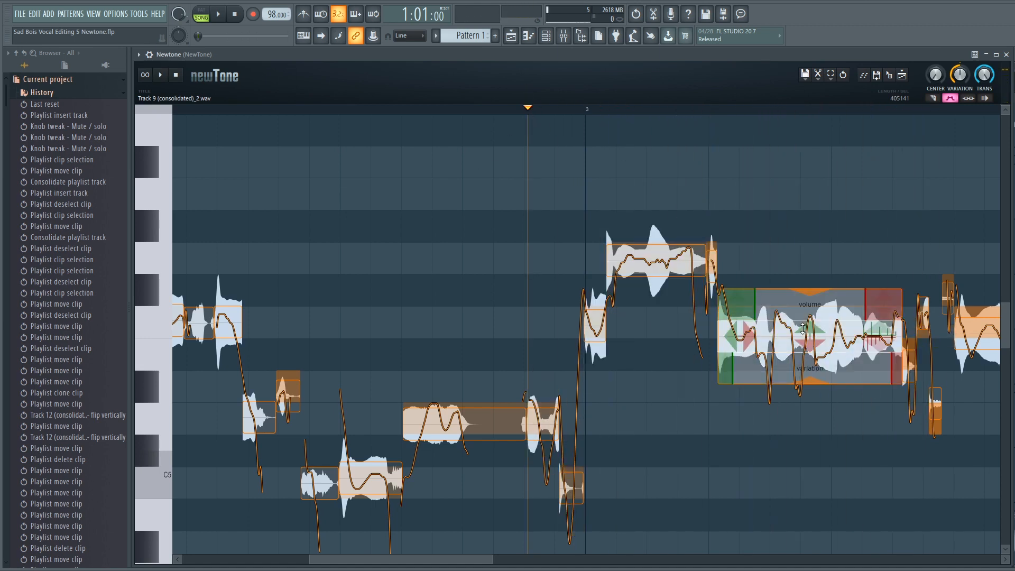
key("ctrl+z")
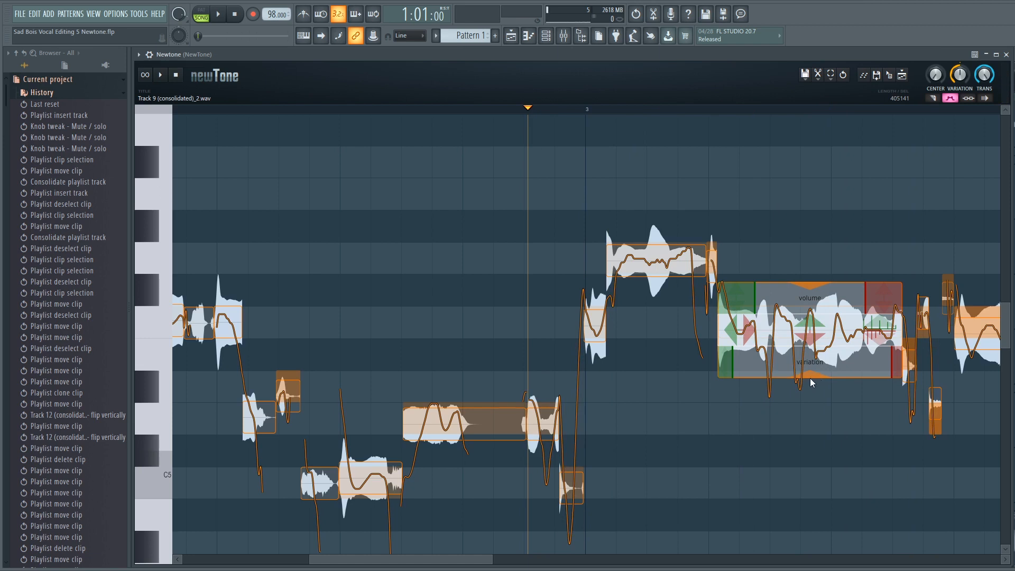
- Try nearly flattening the long F5 note's variation and raising its centre pitch, play it back, and undo both changes
left_click_drag(809, 377, 813, 272)
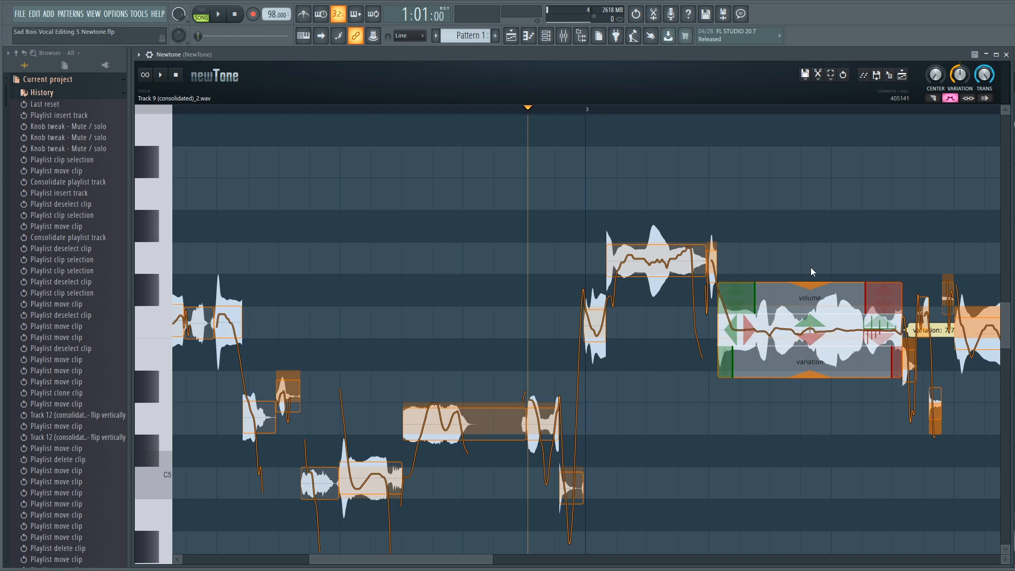
left_click(815, 362)
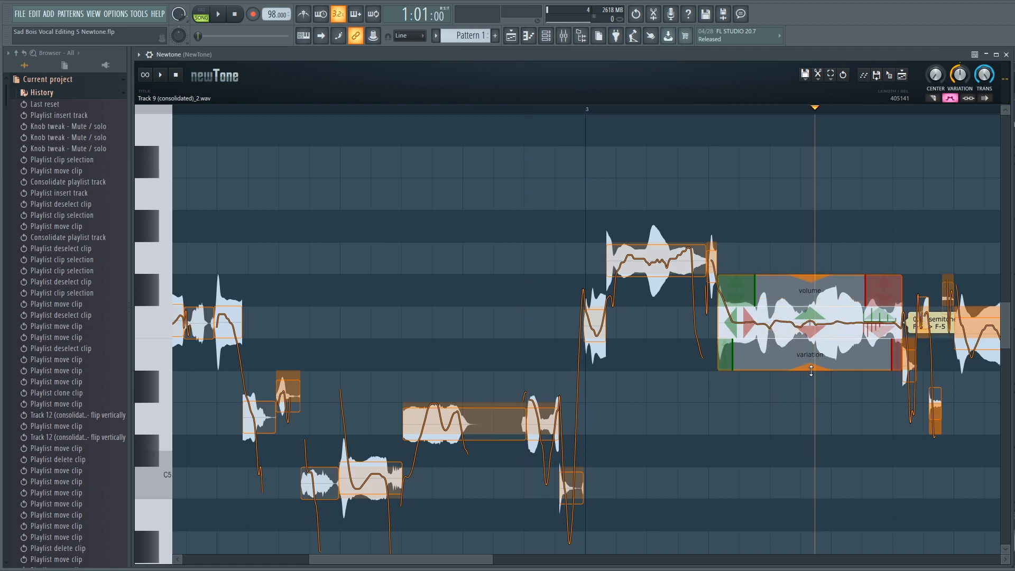
left_click_drag(811, 371, 810, 393)
left_click_drag(809, 336, 809, 323)
left_click(452, 106)
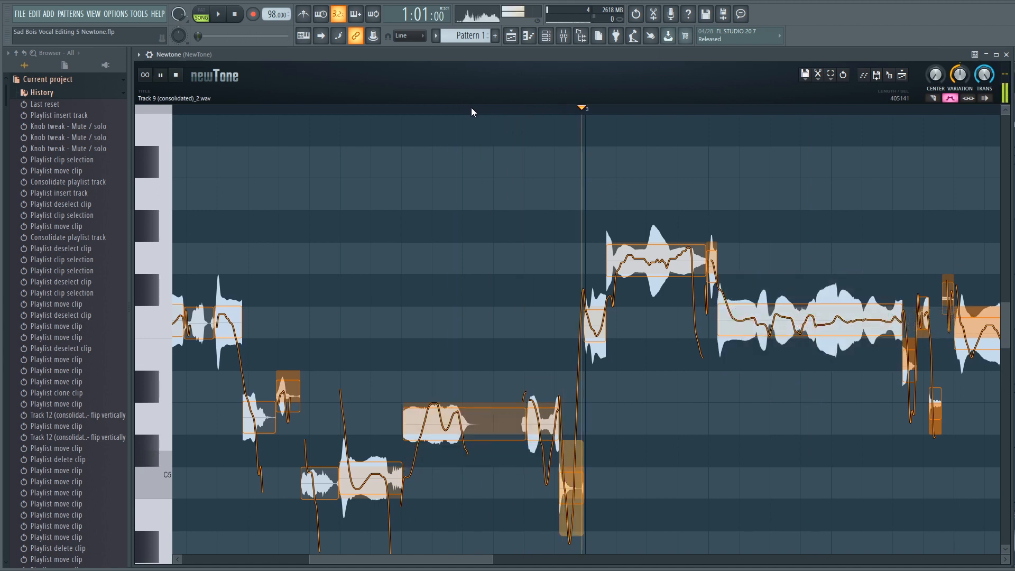
key("space")
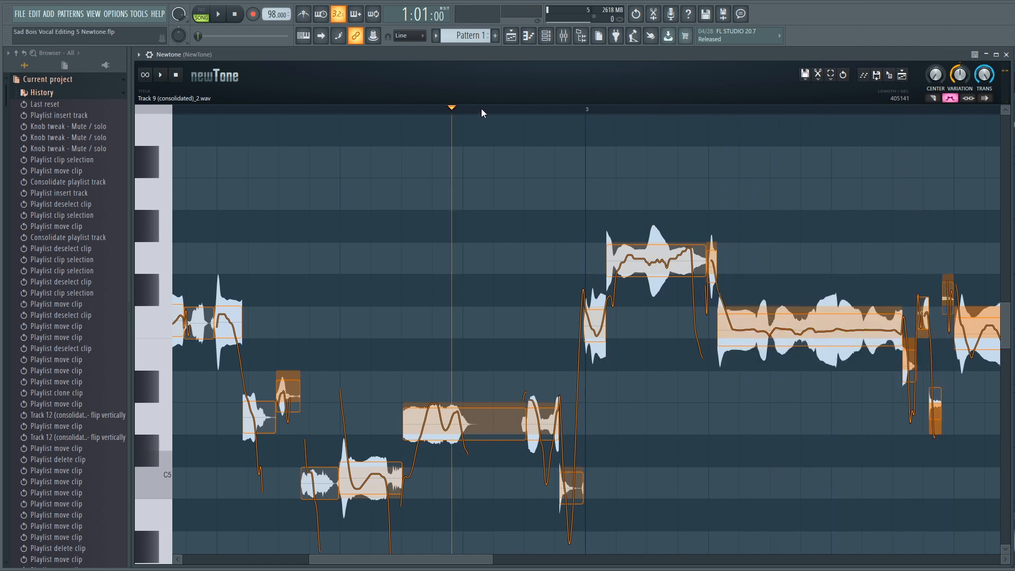
key("space")
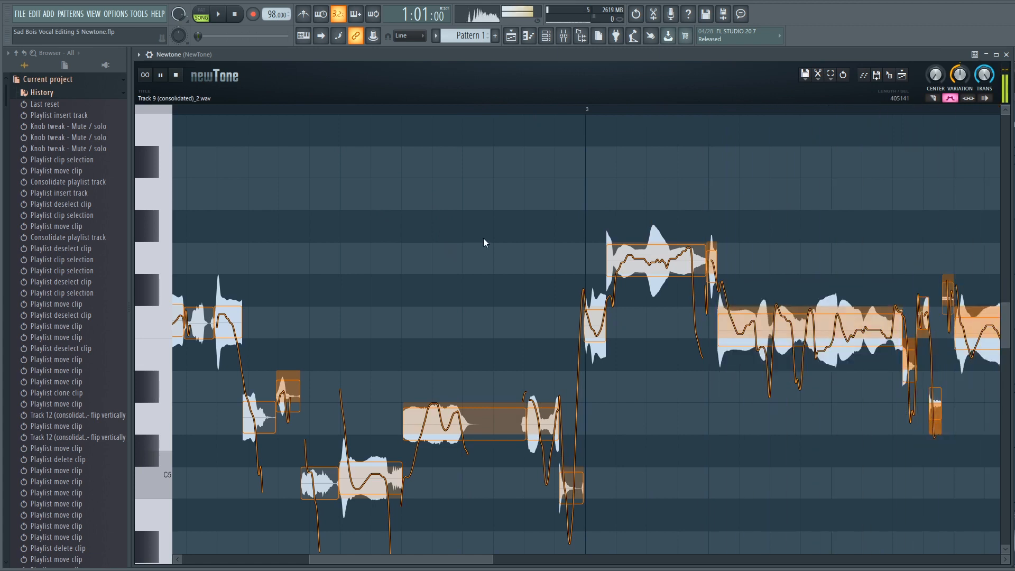
key("space")
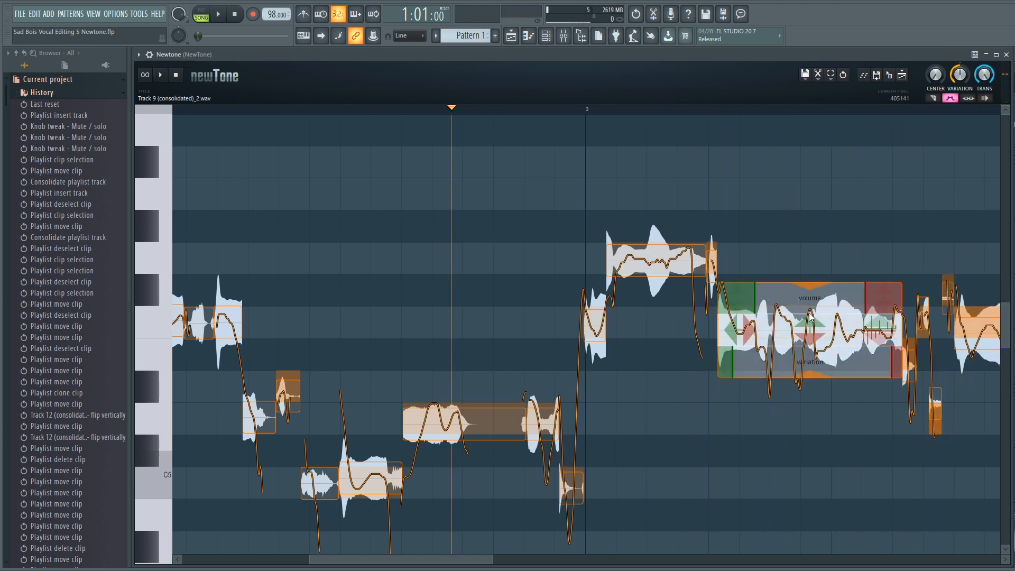
- Cut the long F5 note in bar 3 at two points into three slices, and play the passage back
left_click(811, 316)
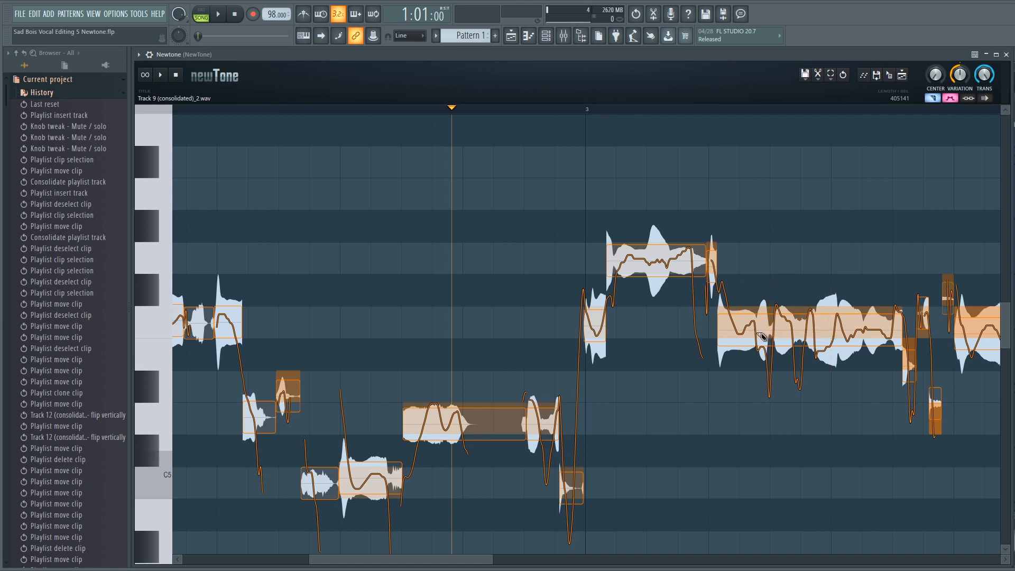
left_click(804, 338)
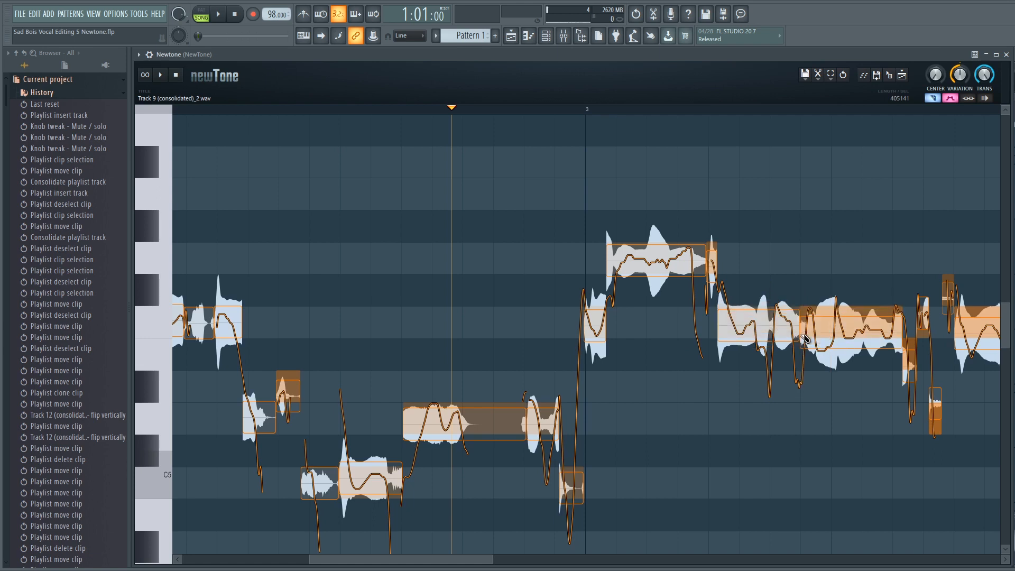
left_click(483, 112)
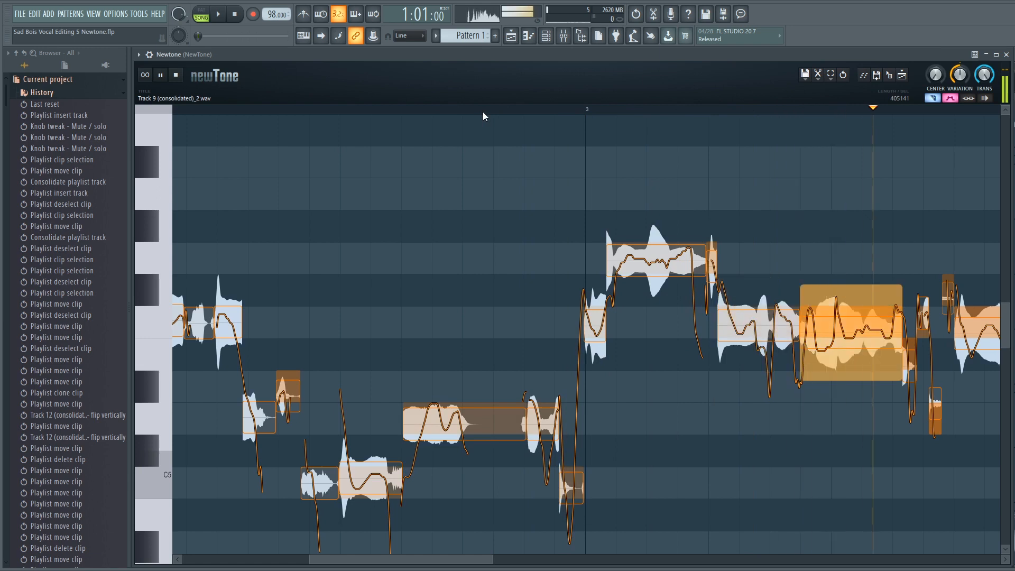
key("space")
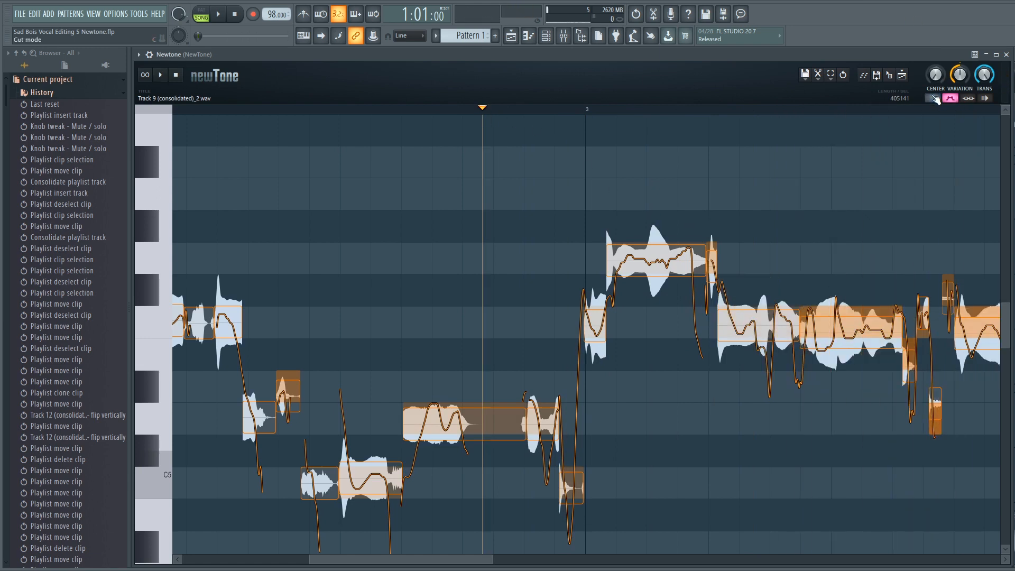
mouse_move(845, 339)
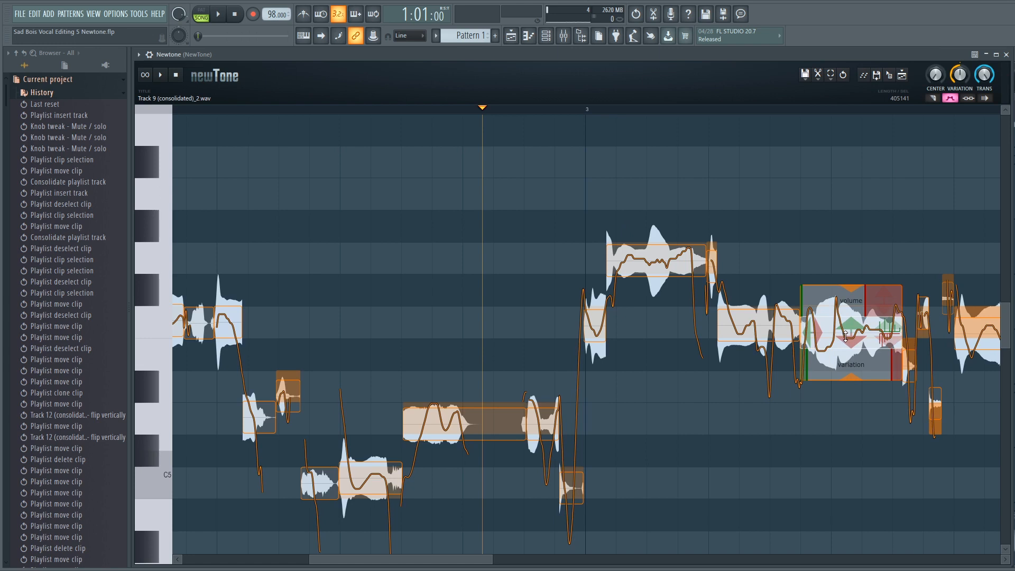
right_click(845, 337)
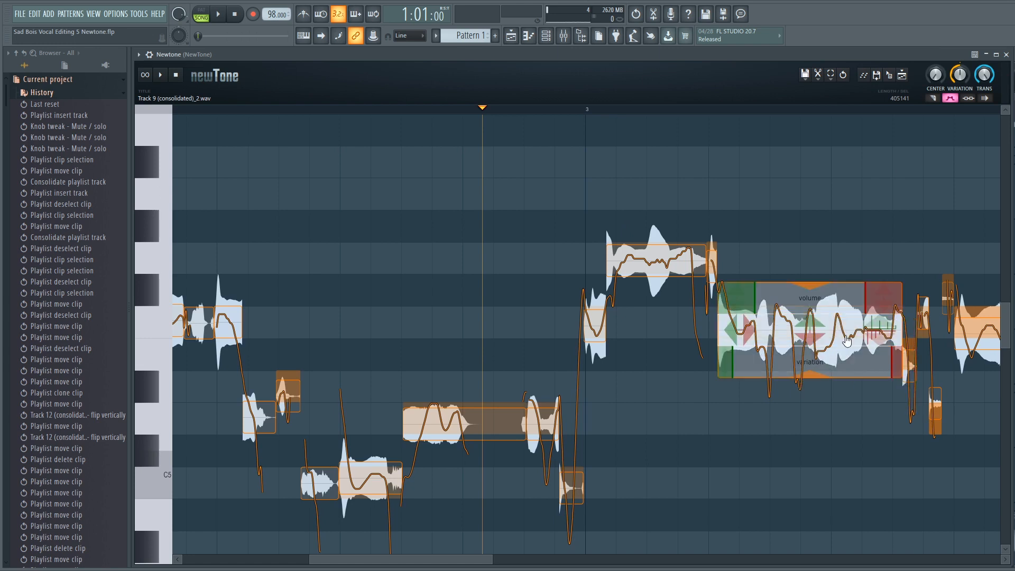
key("ctrl+z")
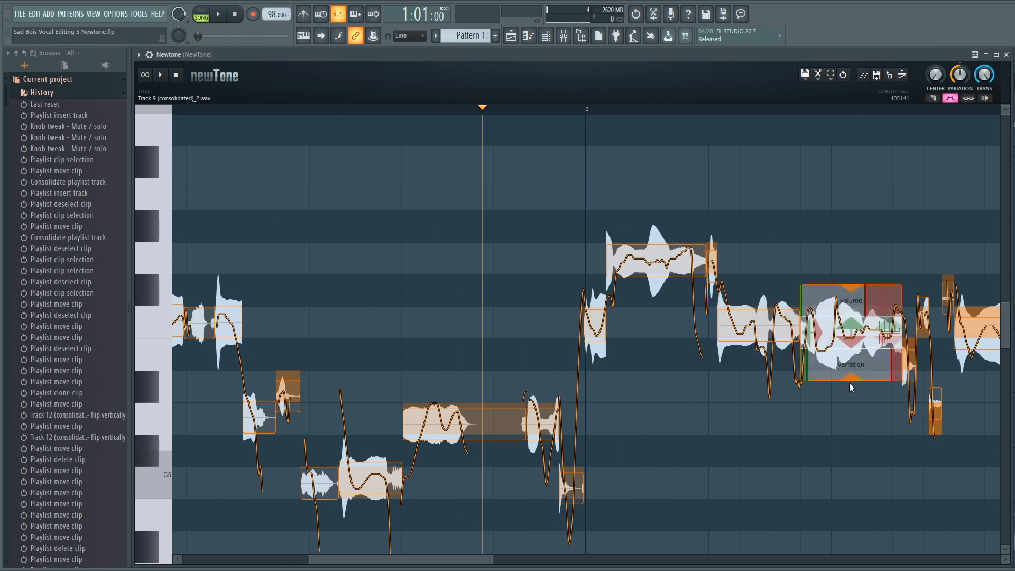
- Reduce the variation and variation ramp-in of the last F5 slice in bar 3, raise its centre pitch slightly, and play the passage back
left_click_drag(852, 381, 838, 324)
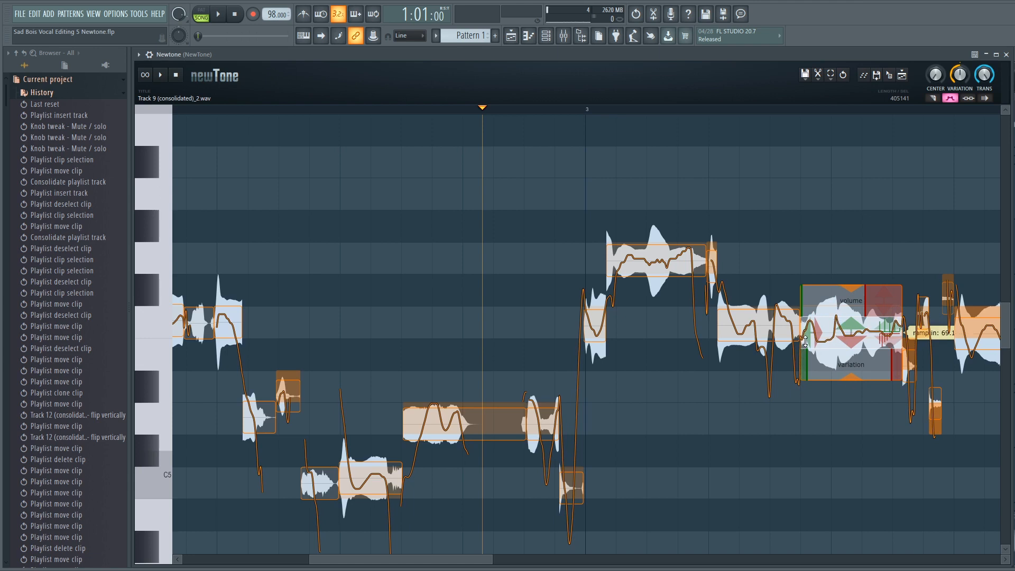
left_click_drag(848, 380, 851, 286)
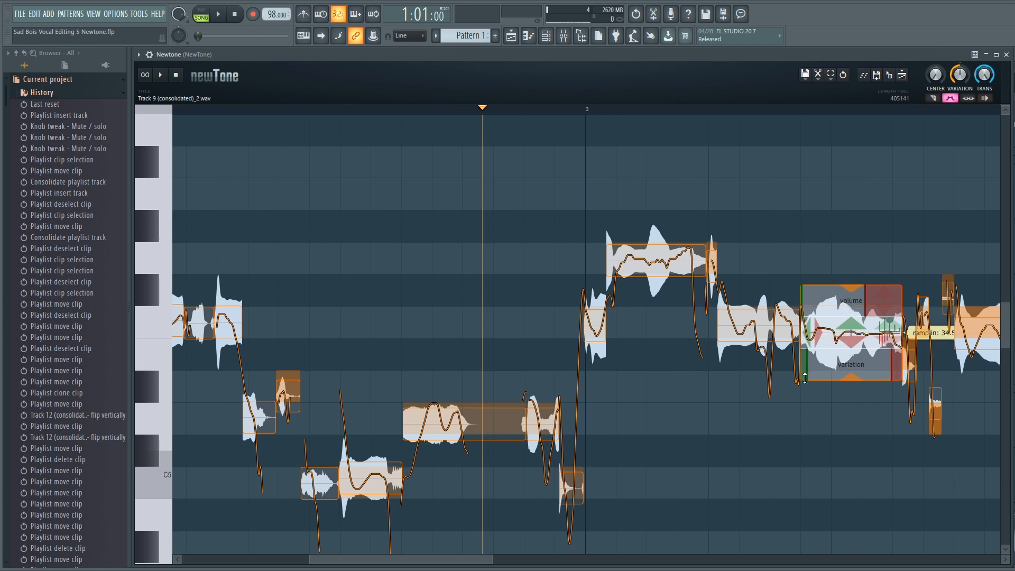
left_click_drag(846, 376, 850, 356)
left_click(853, 331)
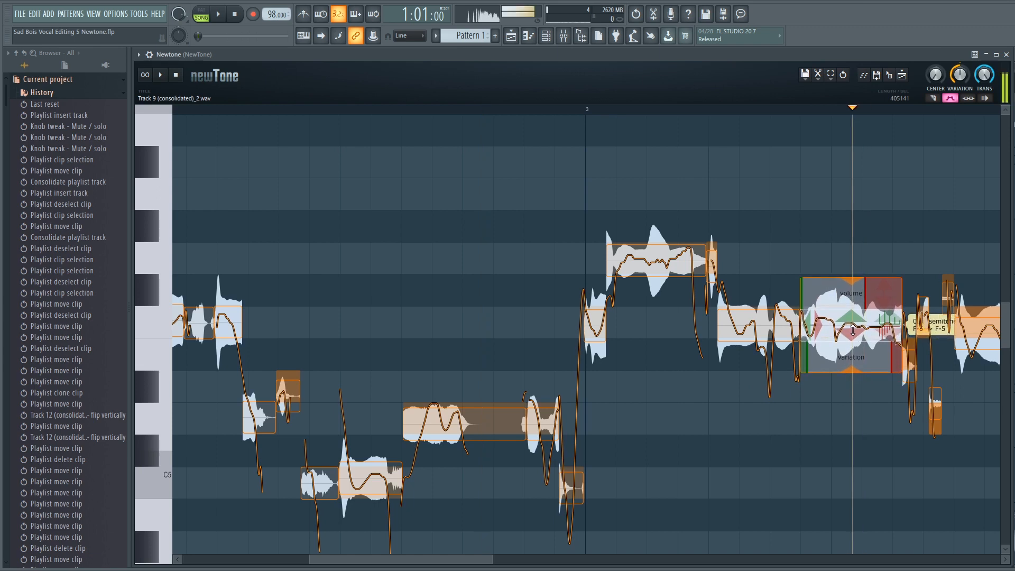
left_click(582, 108)
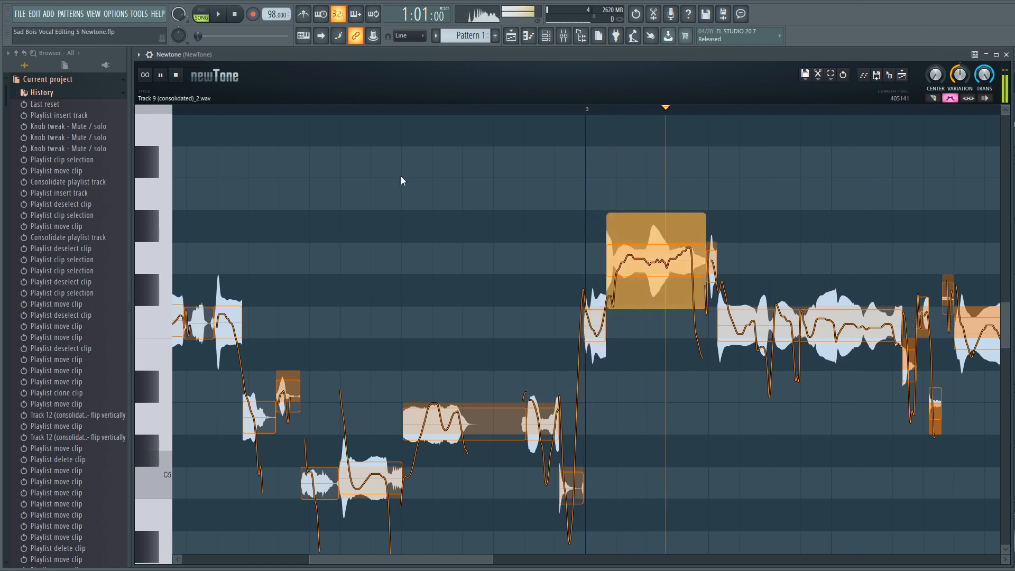
left_click(522, 109)
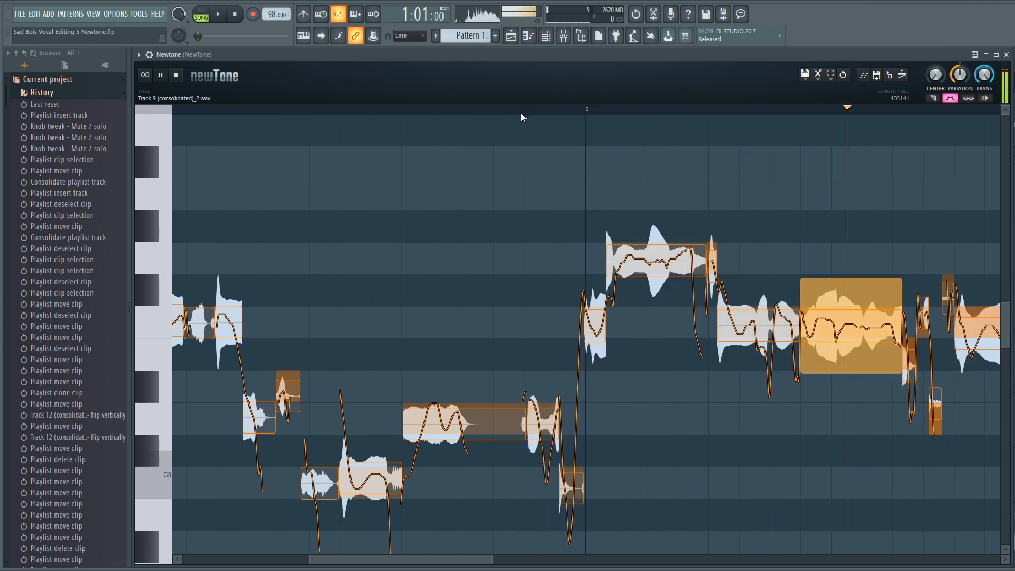
key("space")
key("space")
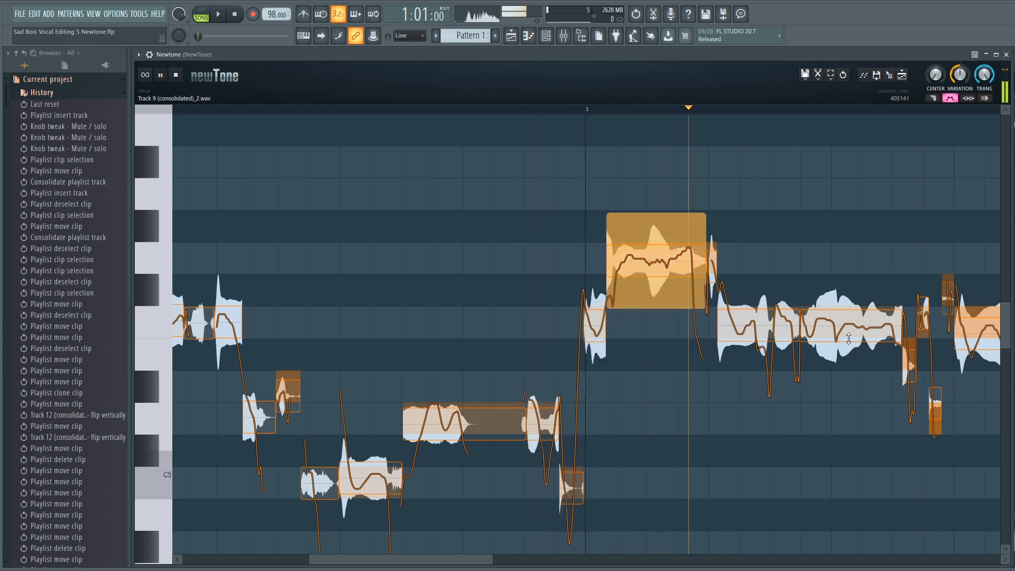
- Raise the centre pitch of the last long F5 slice in bar 3 slightly and play the passage back
mouse_move(853, 328)
left_click_drag(853, 328, 853, 324)
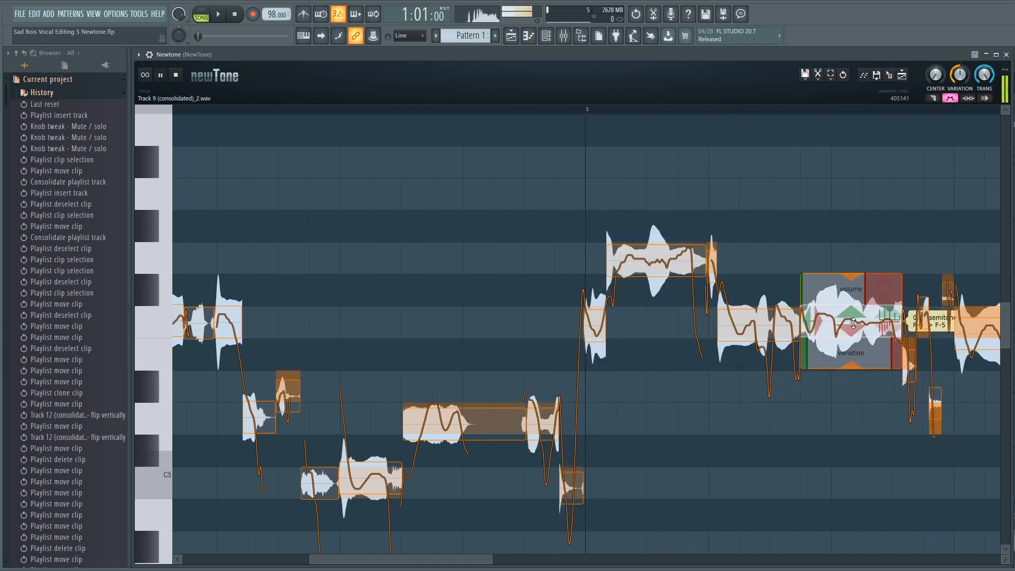
key("space")
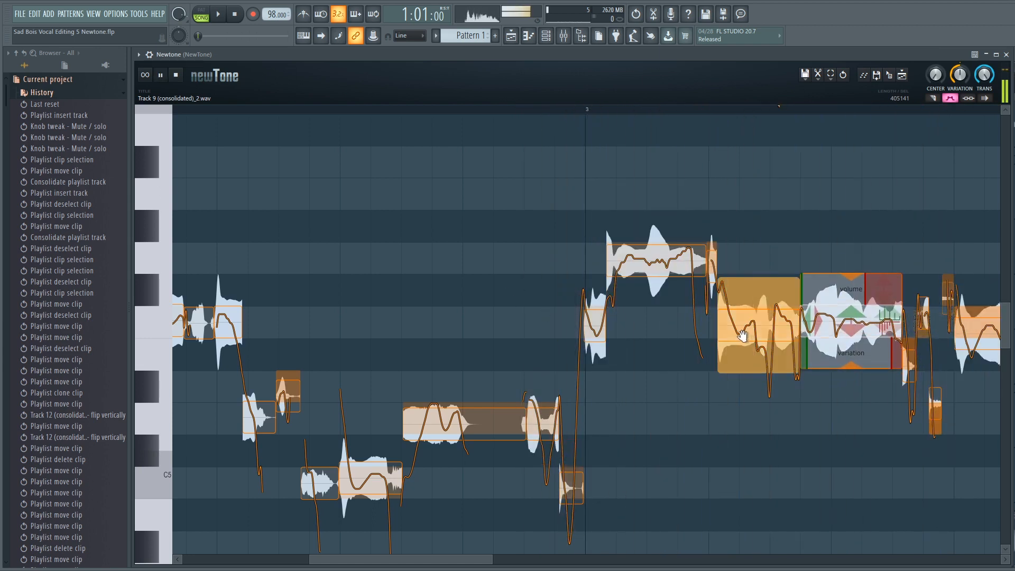
key("space")
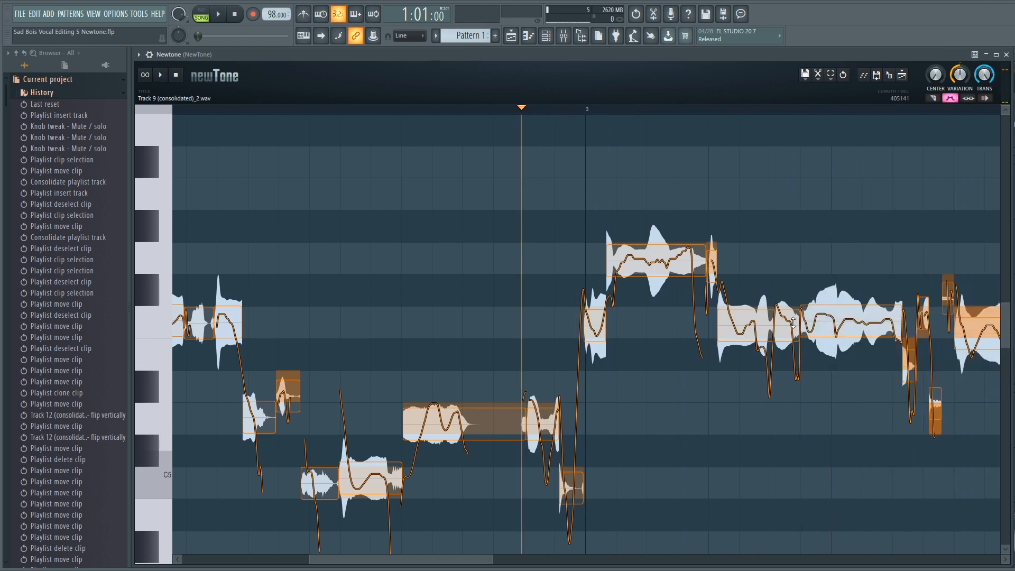
- Set the variation ramp-out to -21.41% on the F5 note just before the last long F5 slice
double_click(748, 328)
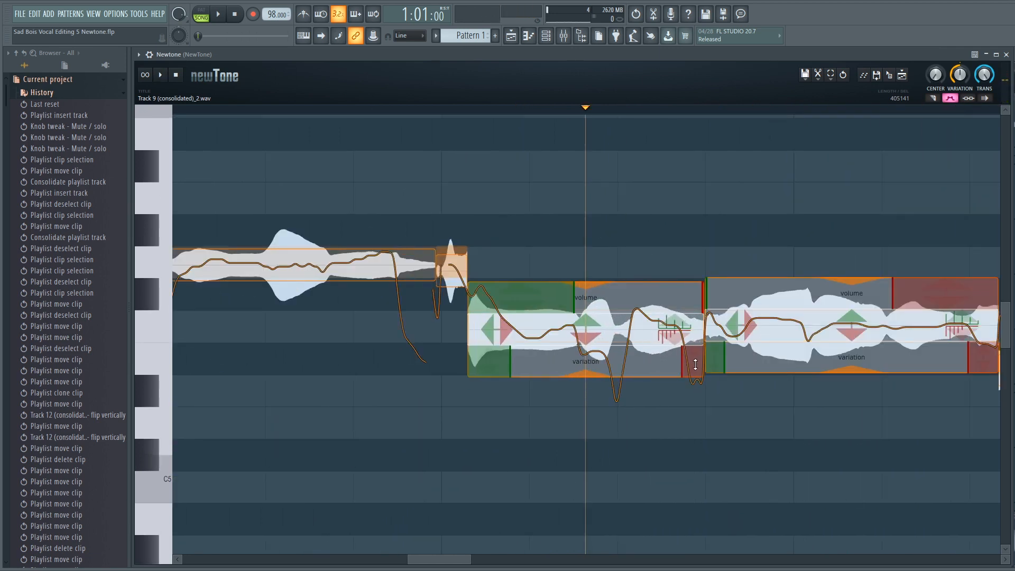
left_click_drag(695, 364, 694, 368)
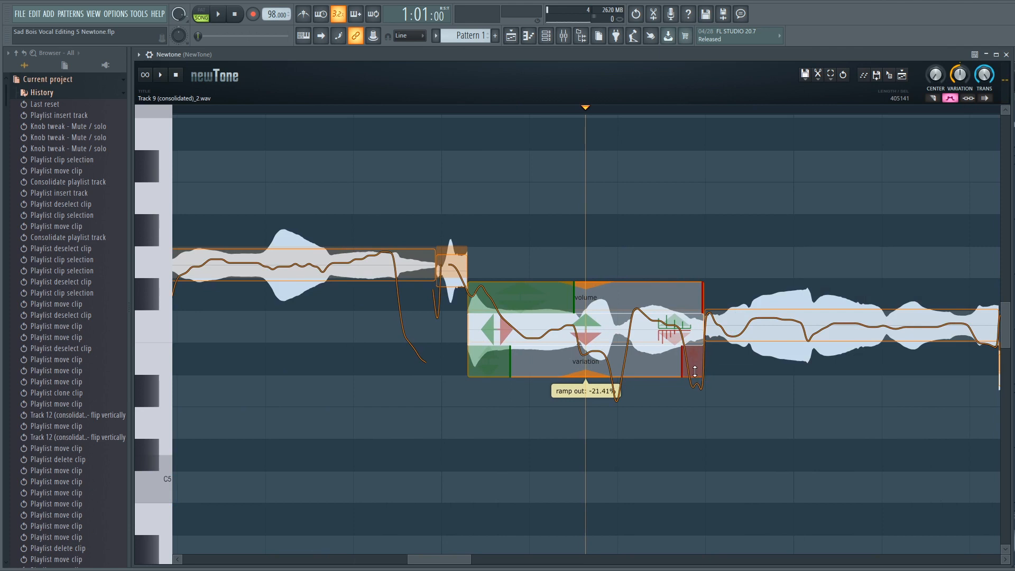
left_click(218, 117)
scroll(588, 232, "down", 1)
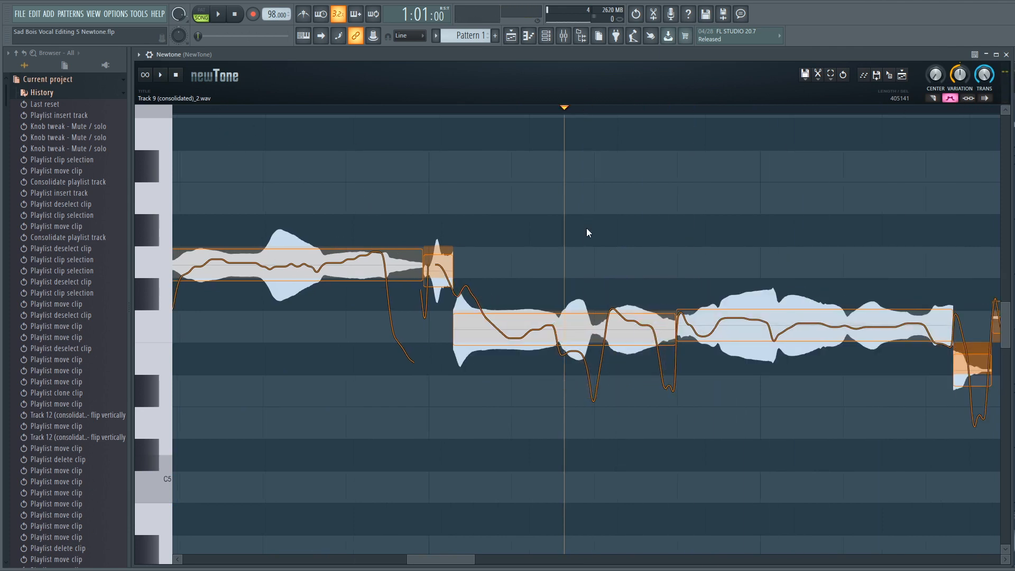
- Set the last long F5 slice's variation ramp-in to -56.00% and its variation to -44.13%
double_click(730, 333)
scroll(728, 333, "down", 1)
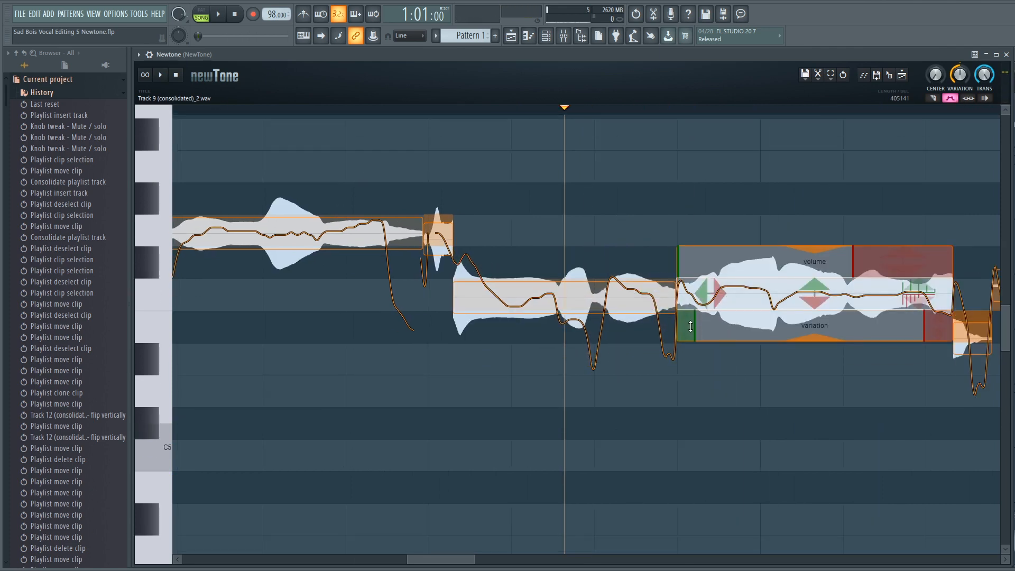
left_click_drag(690, 327, 690, 331)
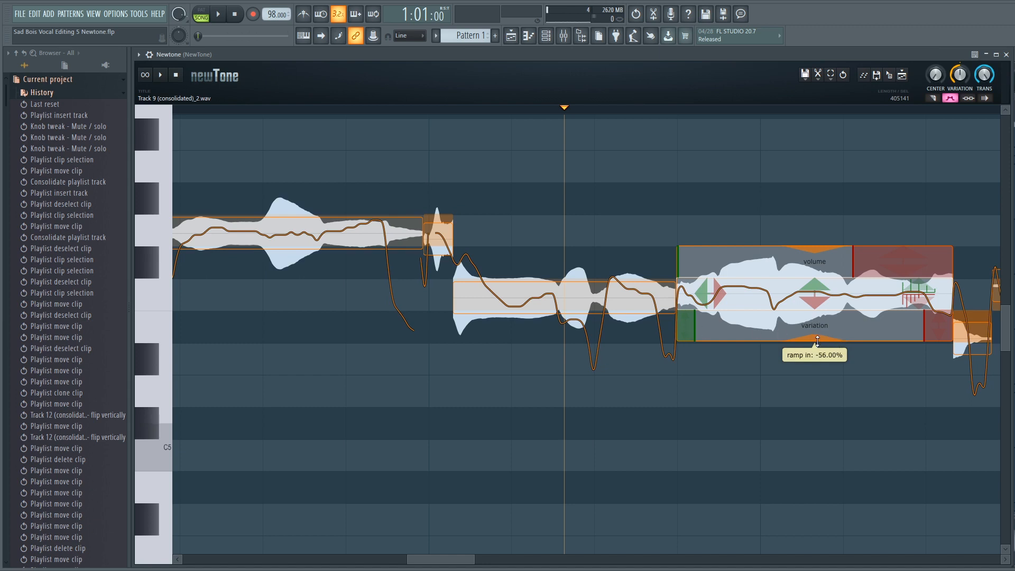
mouse_move(817, 342)
left_mouse_down()
mouse_move(814, 215)
mouse_move(812, 337)
left_mouse_up()
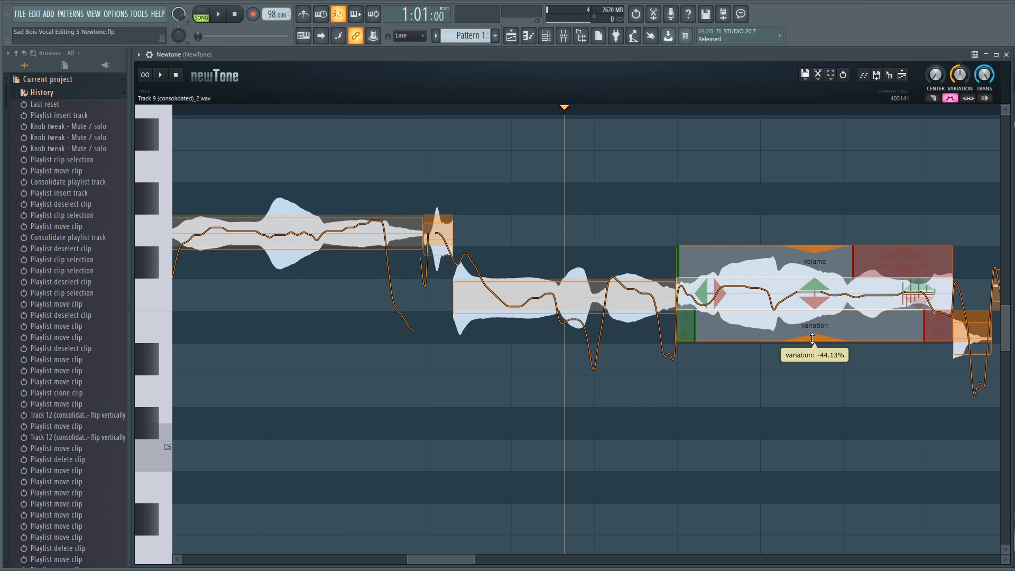
- Play back the edited F5 notes in bar 3 and listen through the phrase leading towards bar 4
left_click_drag(181, 108, 174, 108)
key("space")
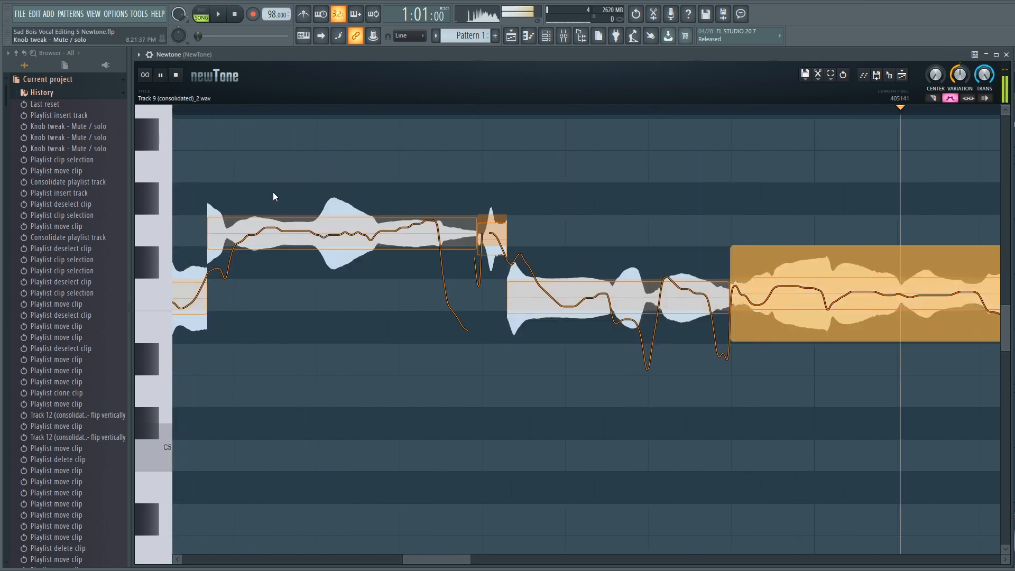
key("space")
key("space")
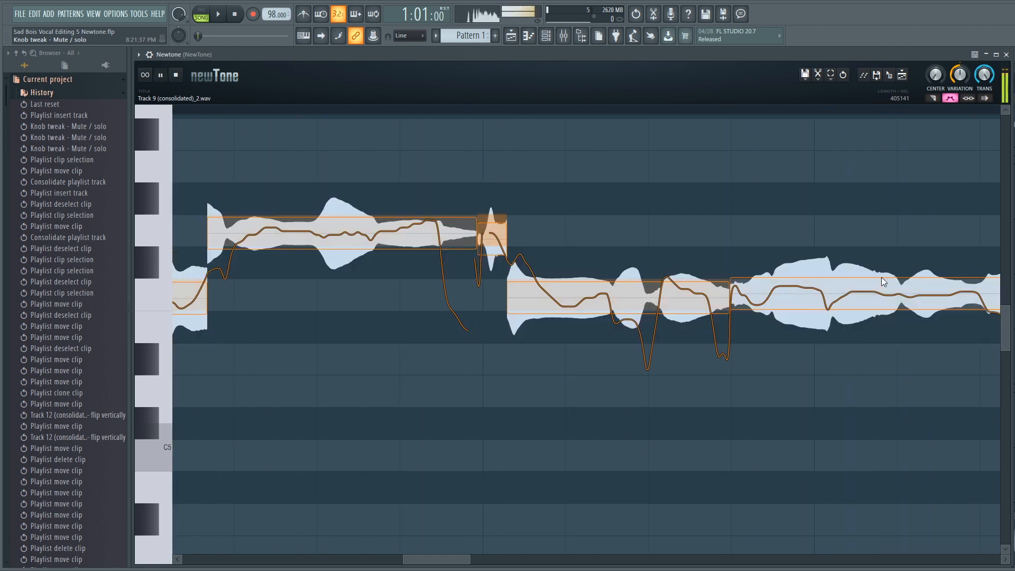
scroll(805, 109, "down", 1)
scroll(806, 108, "down", 1)
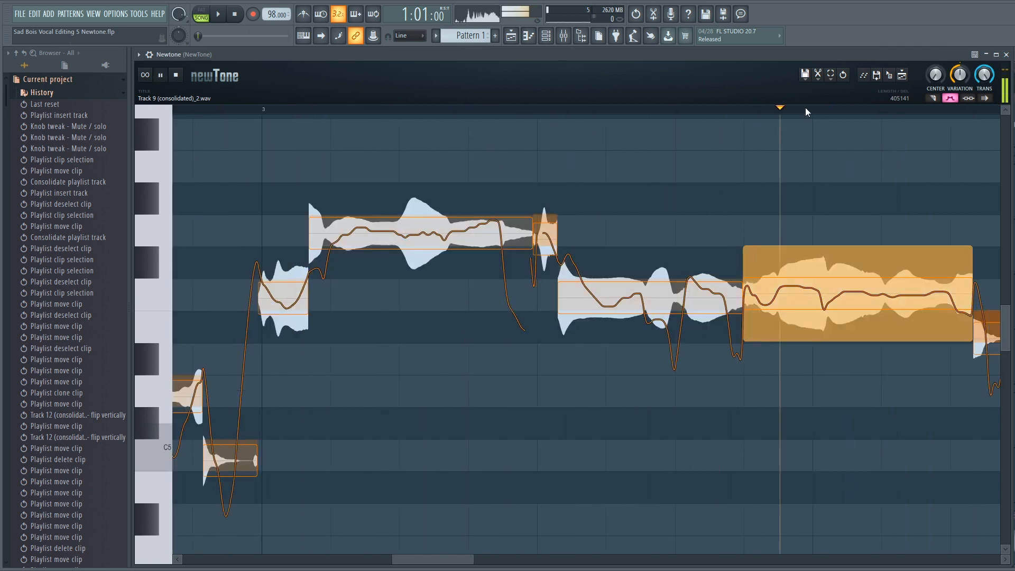
scroll(806, 109, "down", 3)
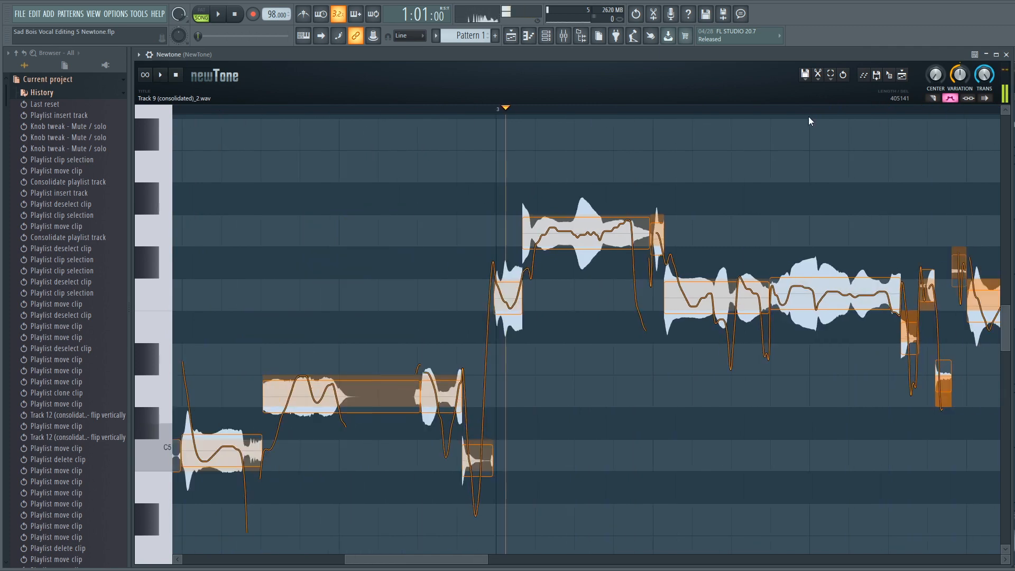
left_click_drag(446, 564, 521, 561)
key("space")
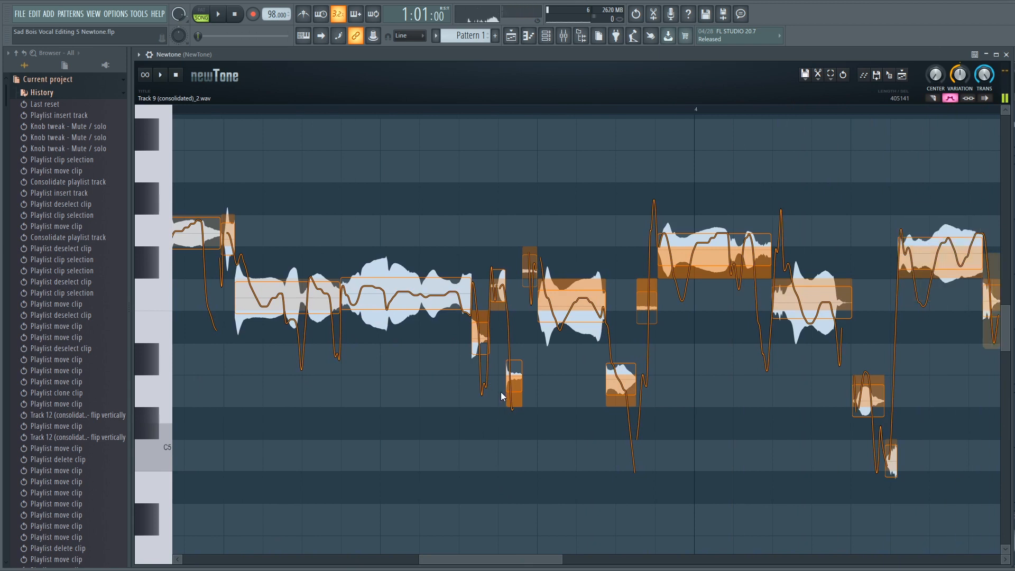
- Set the variation ramp-in of the short low note after the long F5 slice to 0.00%, raise its pitch slightly, and play it back
mouse_move(500, 324)
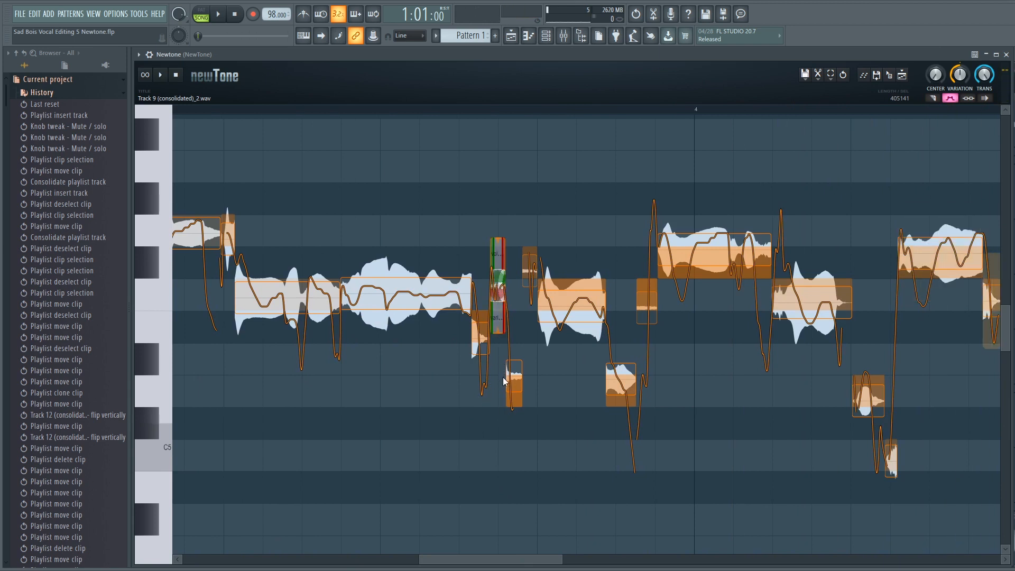
mouse_move(512, 385)
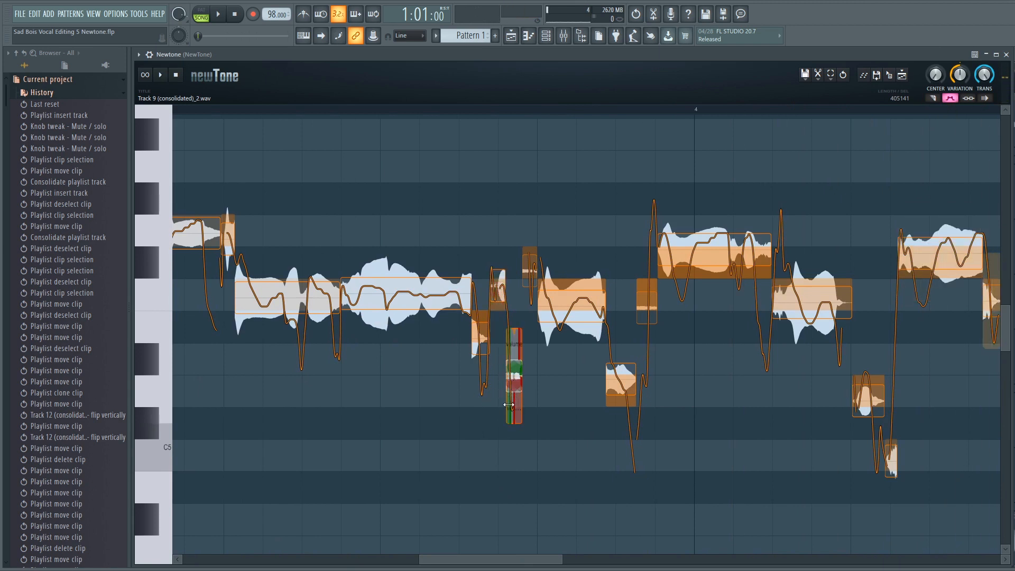
left_click_drag(508, 405, 508, 399)
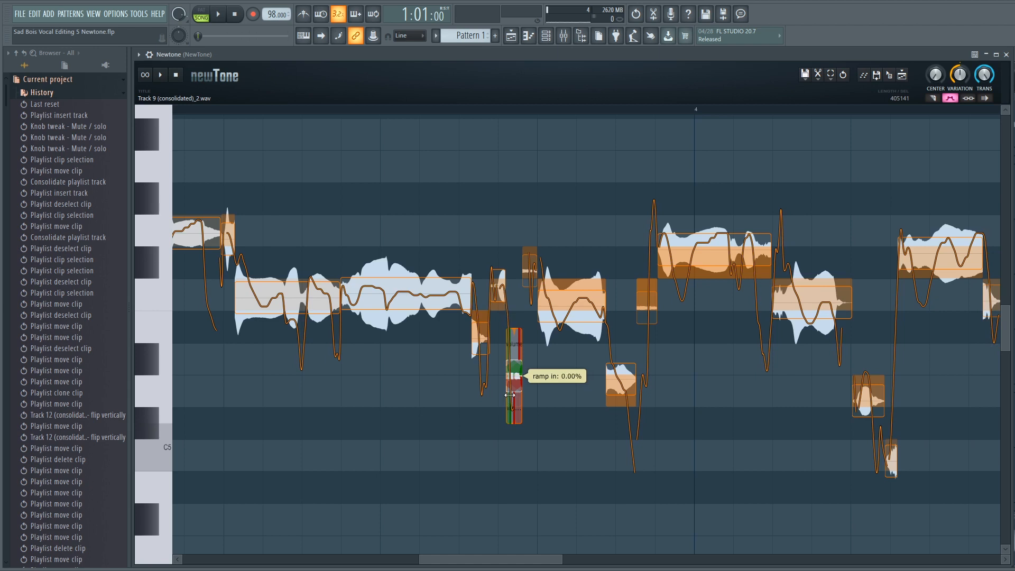
left_click_drag(516, 375, 511, 363)
left_click(266, 110)
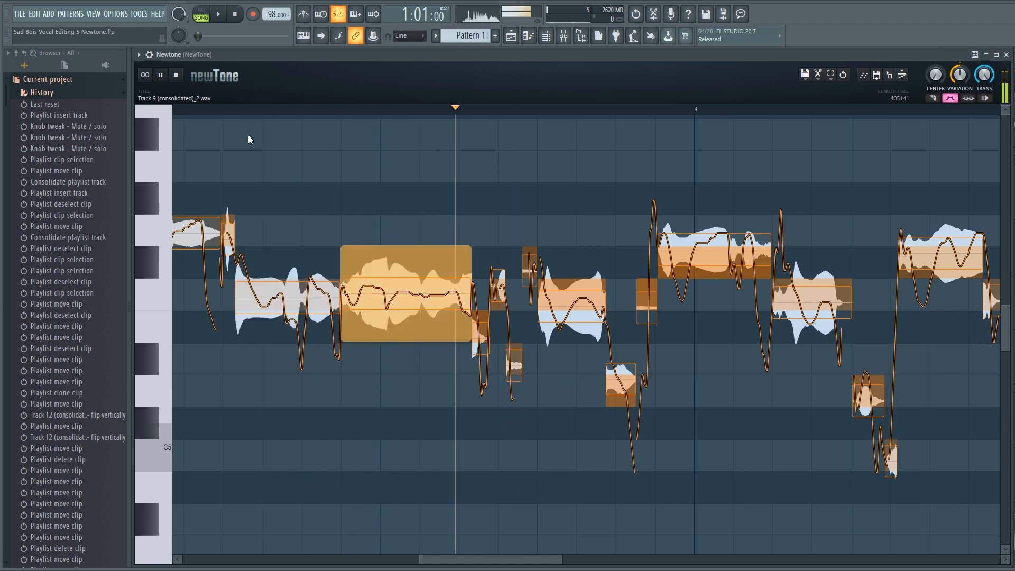
left_click(182, 109)
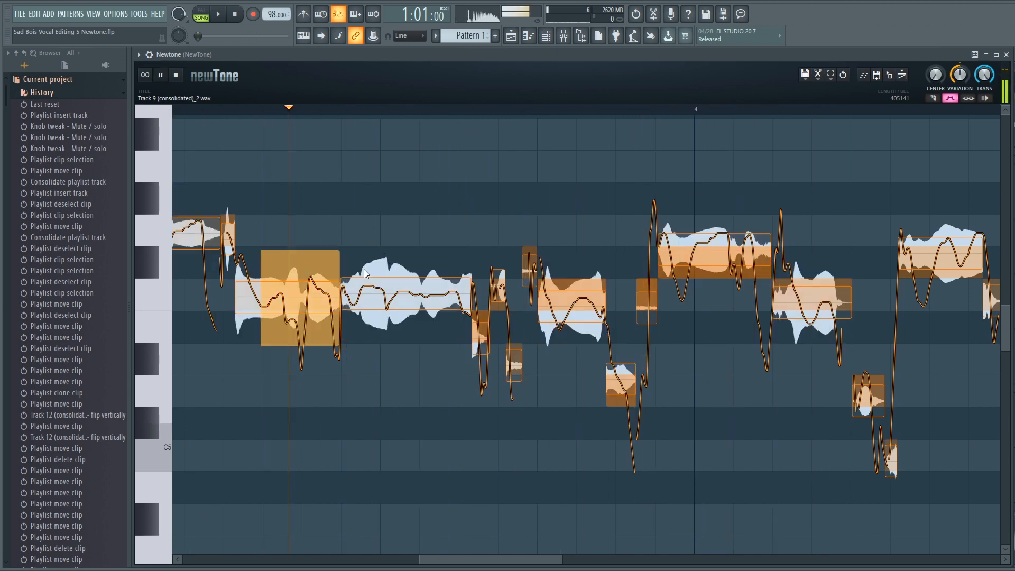
key("space")
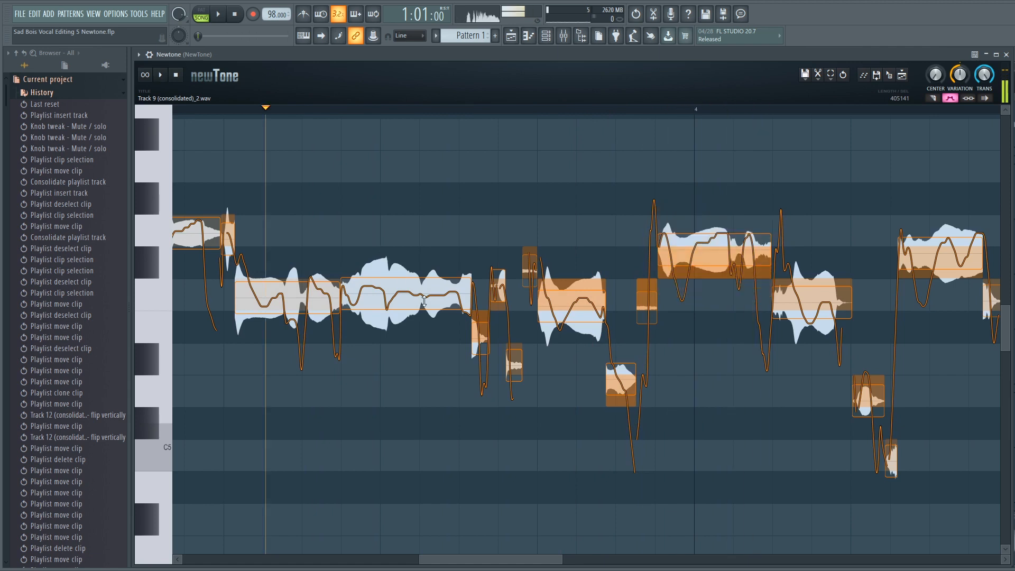
- Try cutting the last long F5 slice in bar 3 somewhat past its middle, and play the passage back
left_click(424, 295)
key("c")
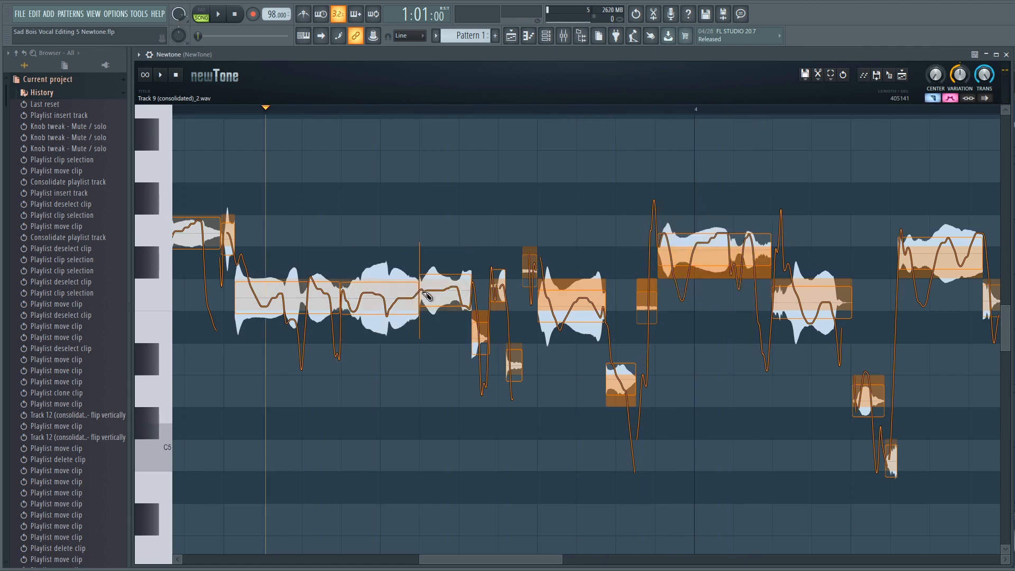
key("space")
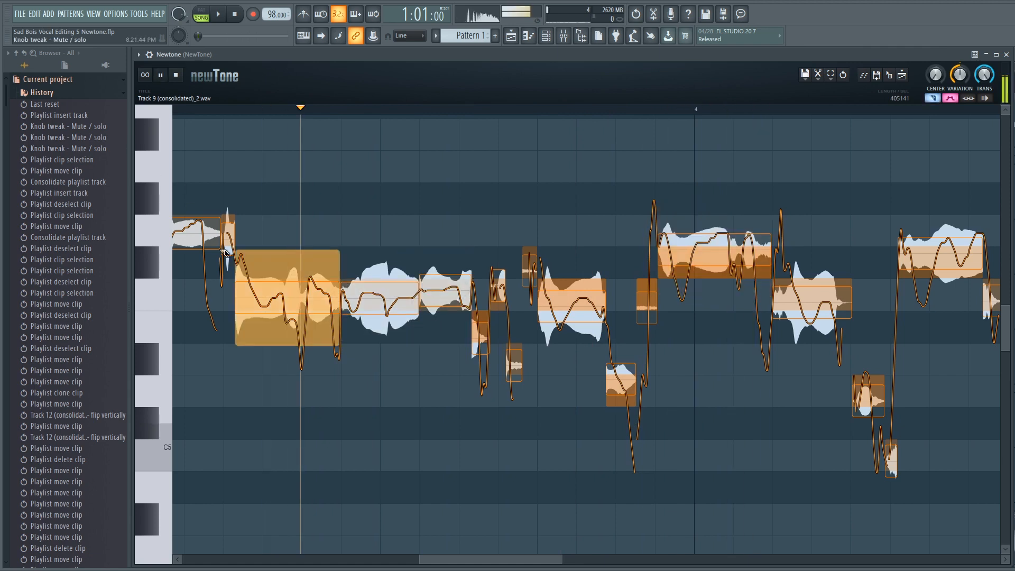
key("space")
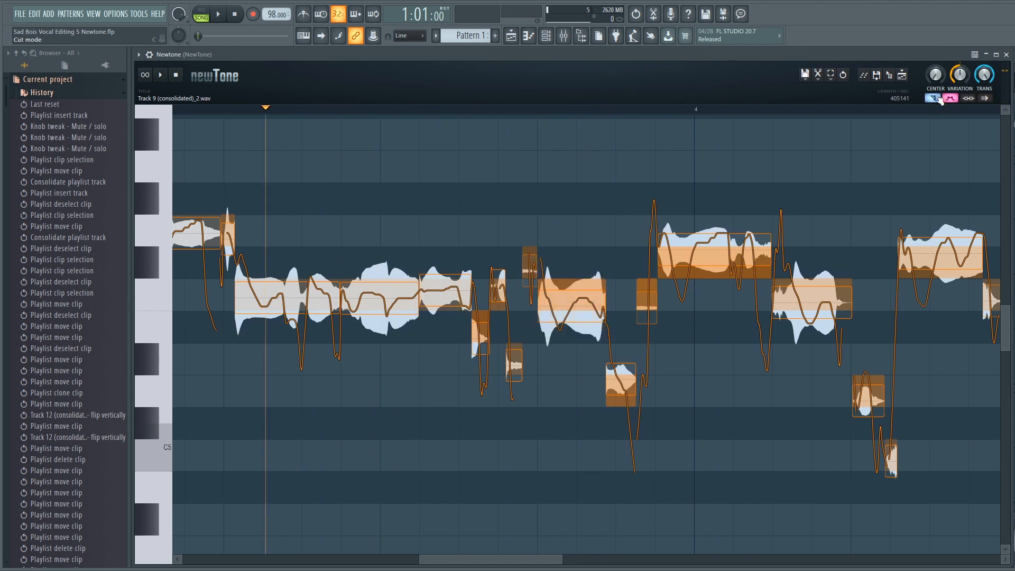
- Try lowering the centre pitch of the newly cut F5 slice, play it back, and undo the pitch change and the cut
key("c")
left_click_drag(443, 294, 443, 307)
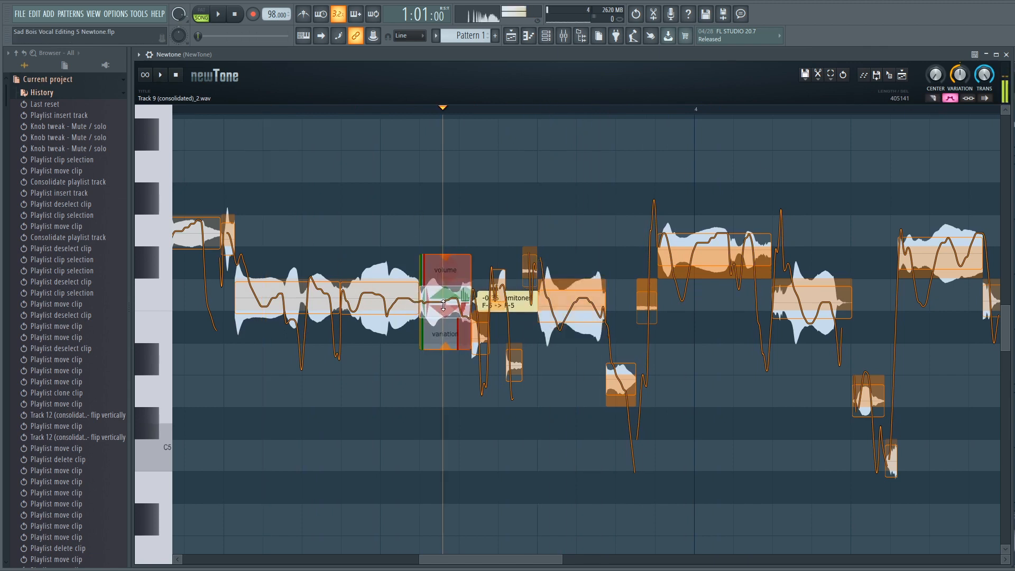
key("space")
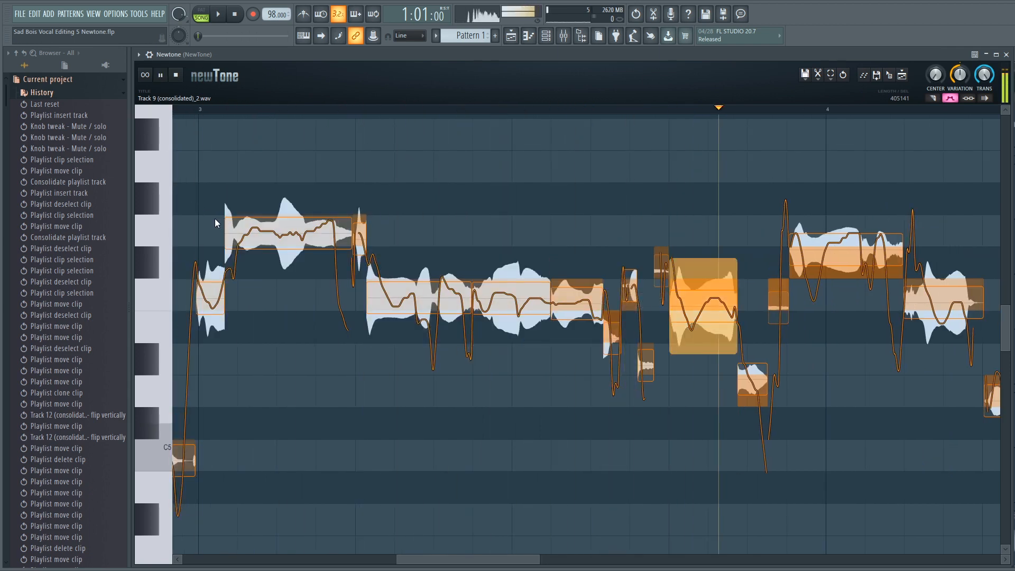
key("space")
key("space")
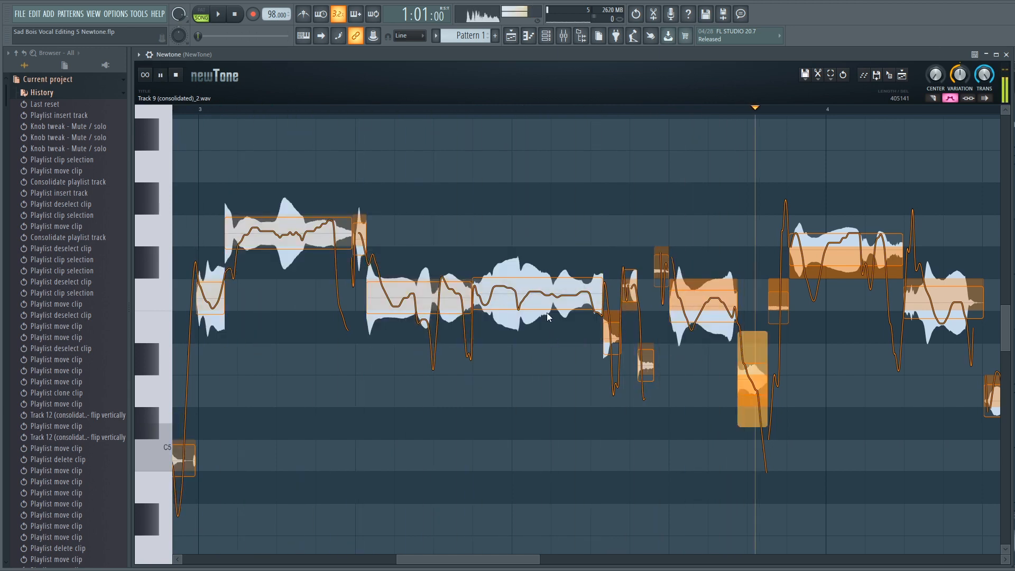
- Set the variation ramp-out of the low falling note near the end of bar 3 to 26.35%, and play the passage back
key("space")
key("space")
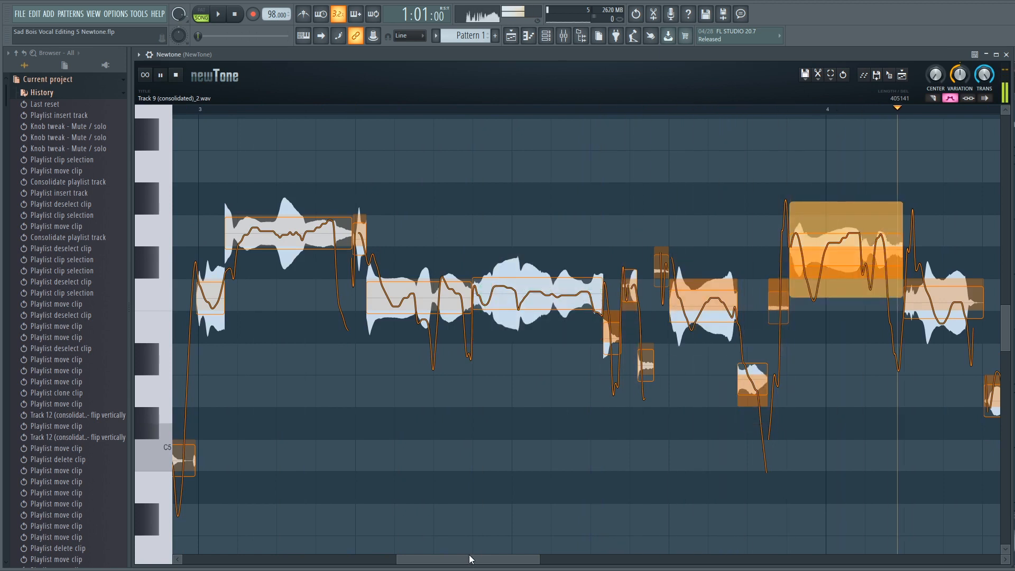
key("space")
mouse_move(759, 382)
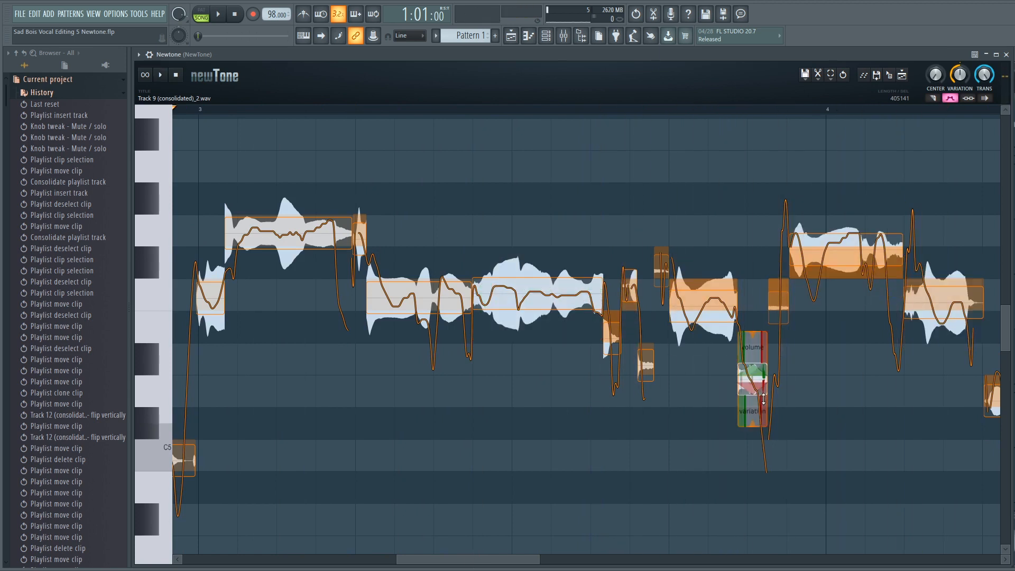
mouse_move(763, 401)
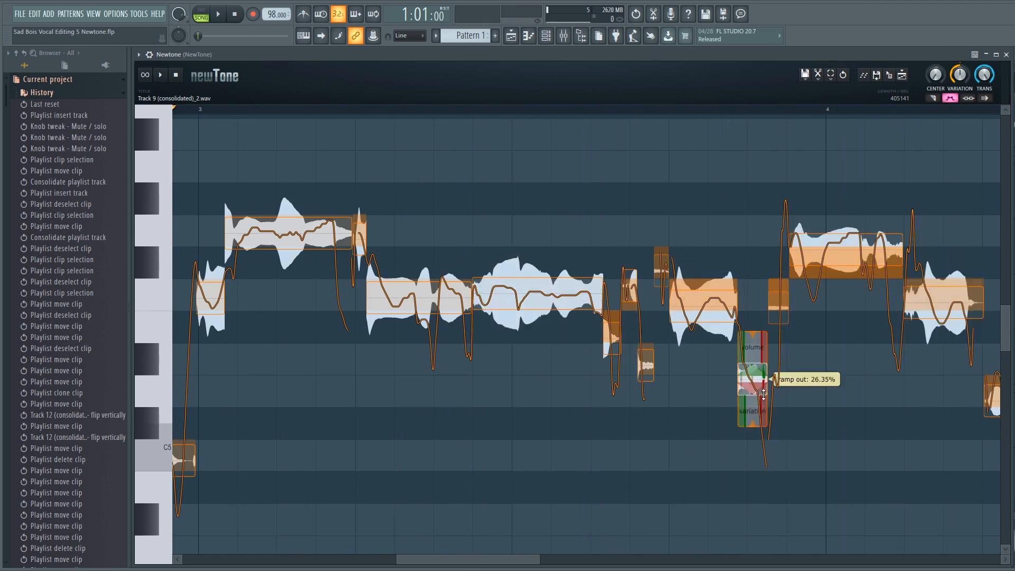
key("space")
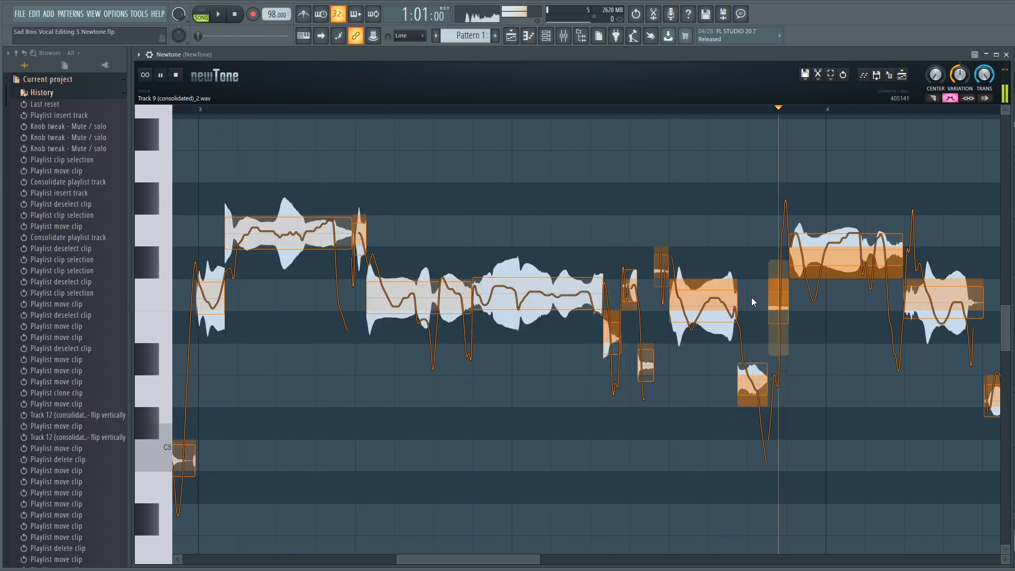
key("space")
- Reduce the variation ramp-out of the short note leading into the high note around bar 4, and replay the phrase from several points
mouse_move(829, 257)
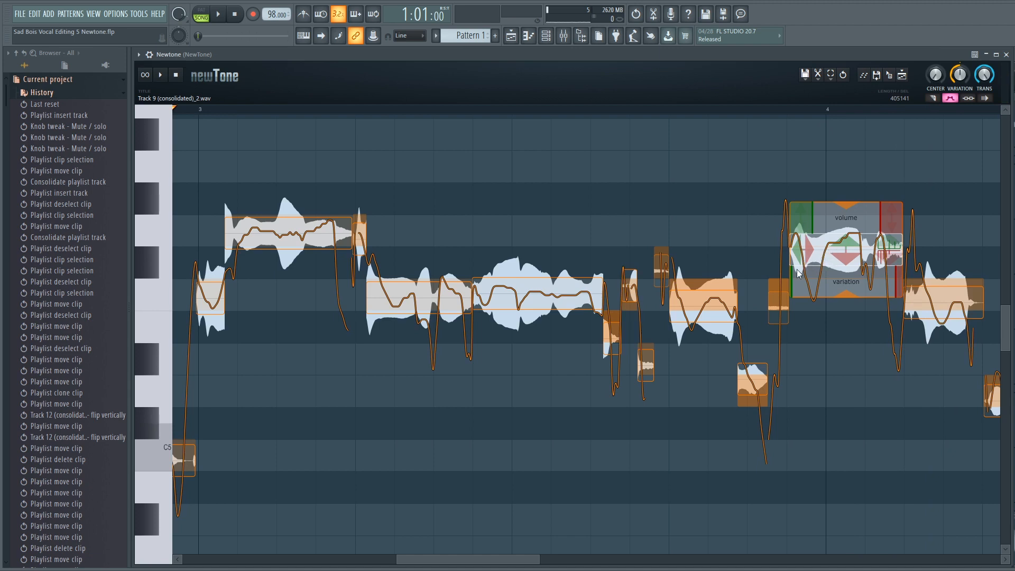
mouse_move(786, 317)
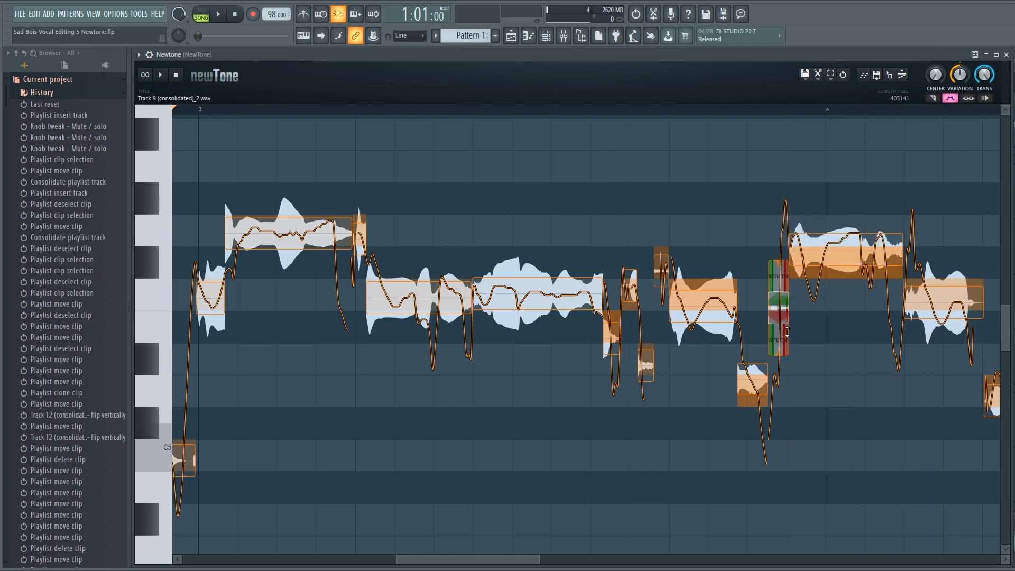
mouse_move(786, 333)
left_mouse_down()
mouse_move(794, 386)
mouse_move(779, 339)
left_mouse_up()
left_click(572, 110)
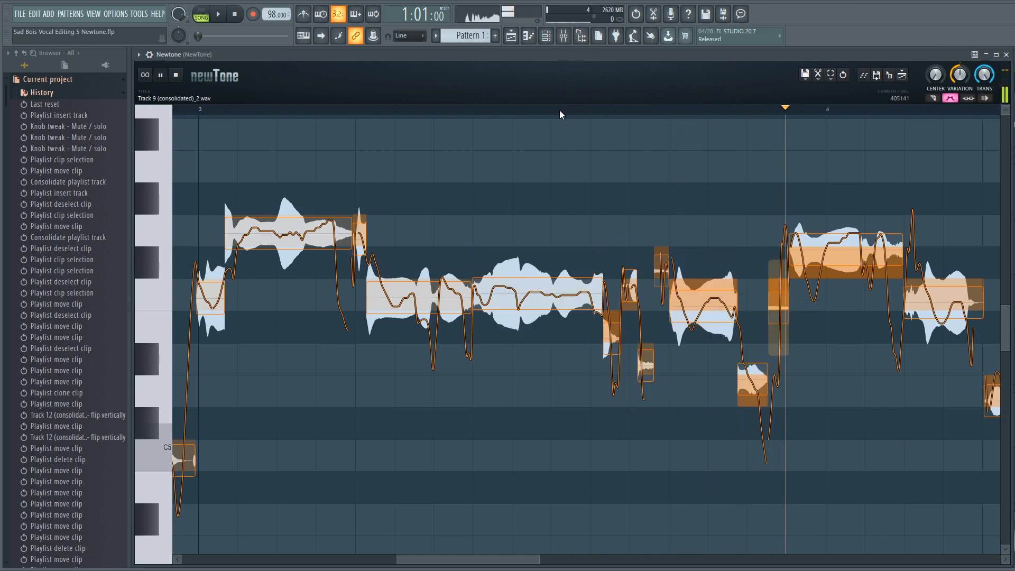
left_click(505, 109)
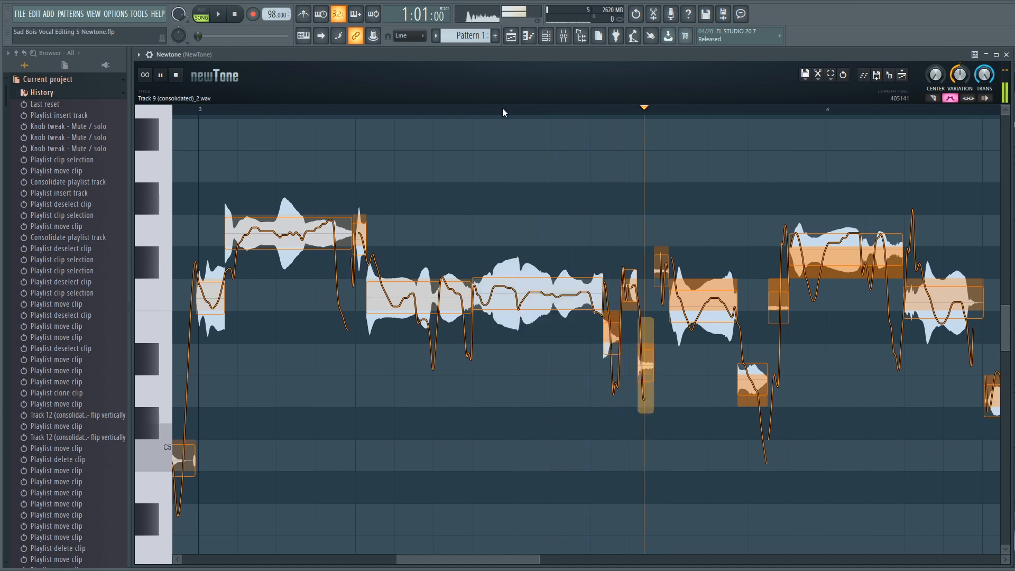
left_click(206, 109)
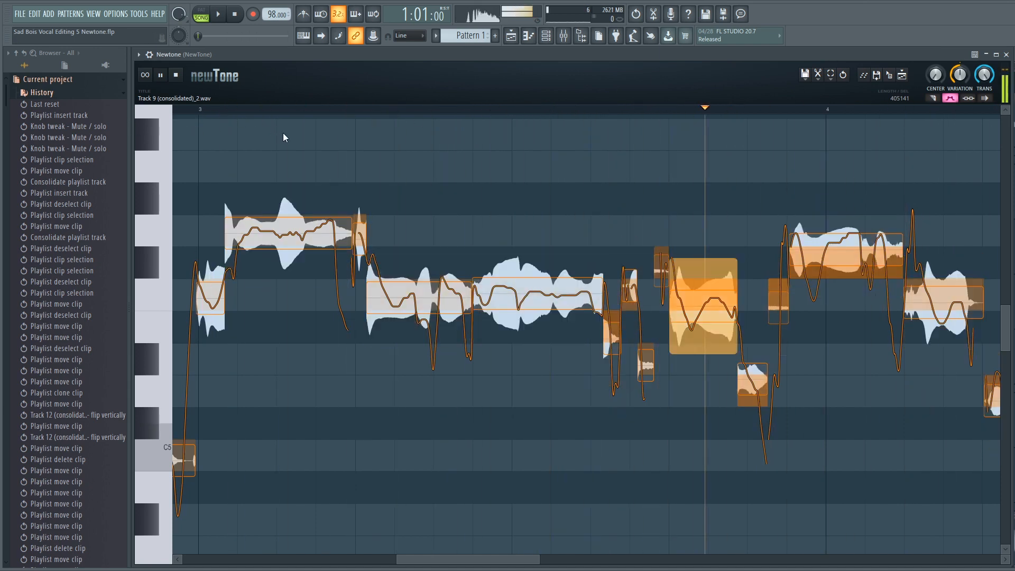
- Try flattening the variation of the F5 note that follows the high note at bar 4, and play it back
left_click(571, 136)
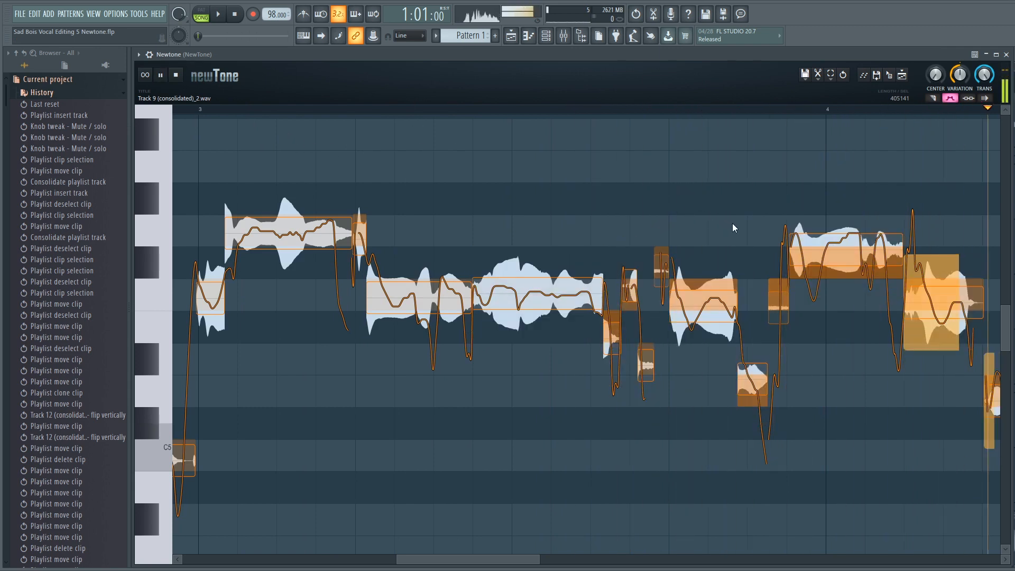
mouse_move(902, 109)
left_mouse_down()
mouse_move(919, 109)
mouse_move(848, 112)
left_mouse_up()
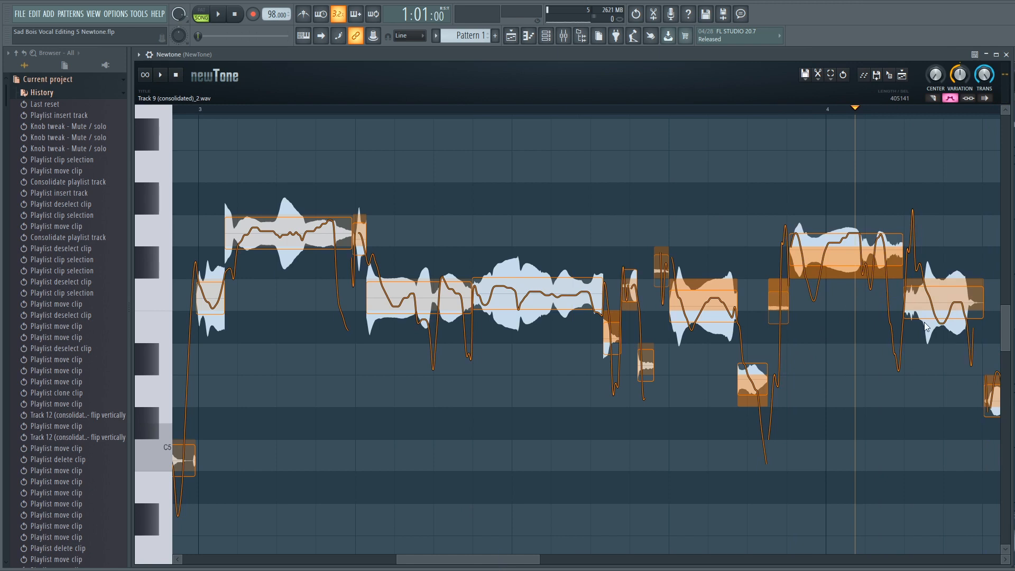
left_click_drag(943, 350, 943, 331)
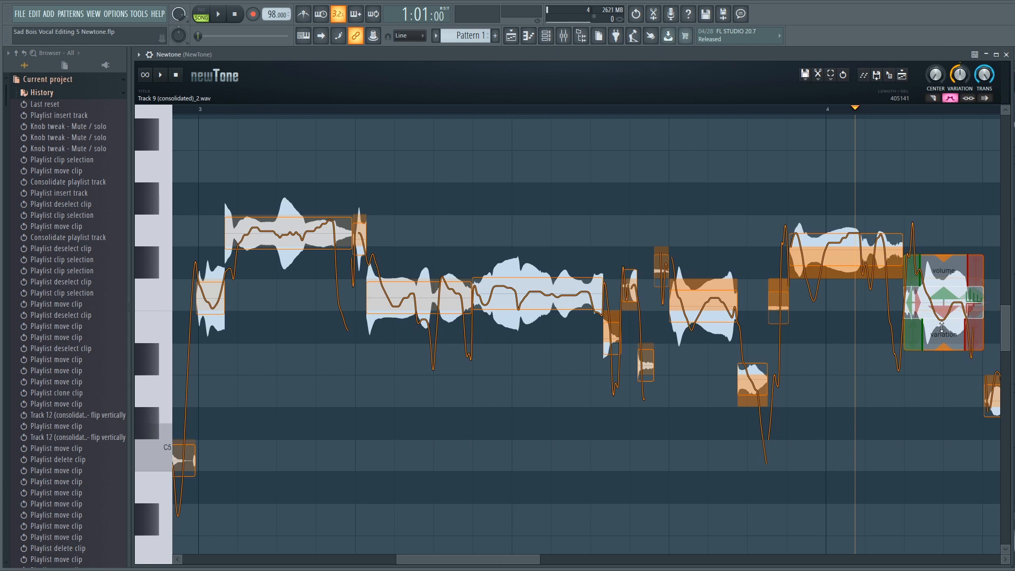
left_click_drag(942, 328, 943, 248)
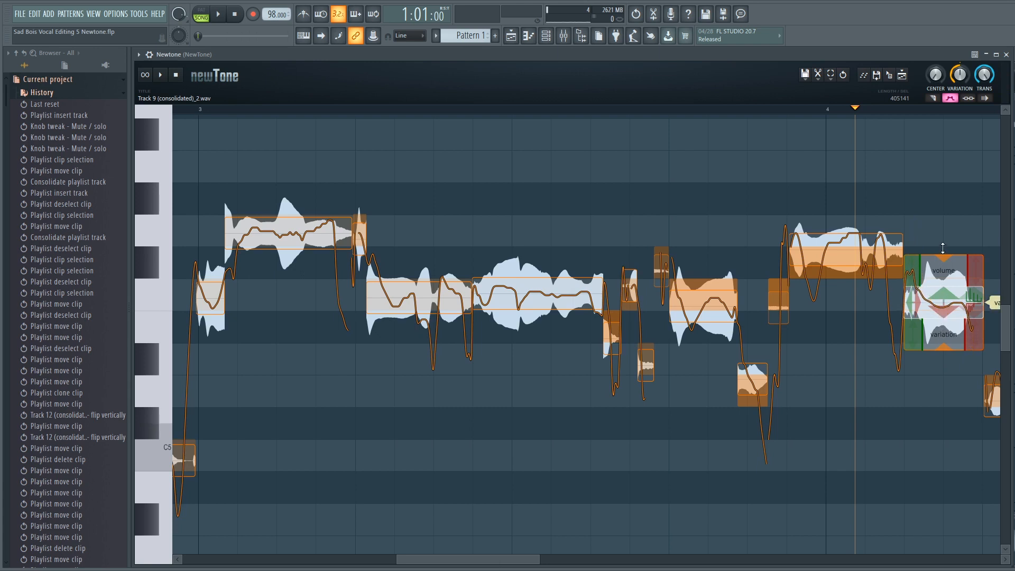
key("space")
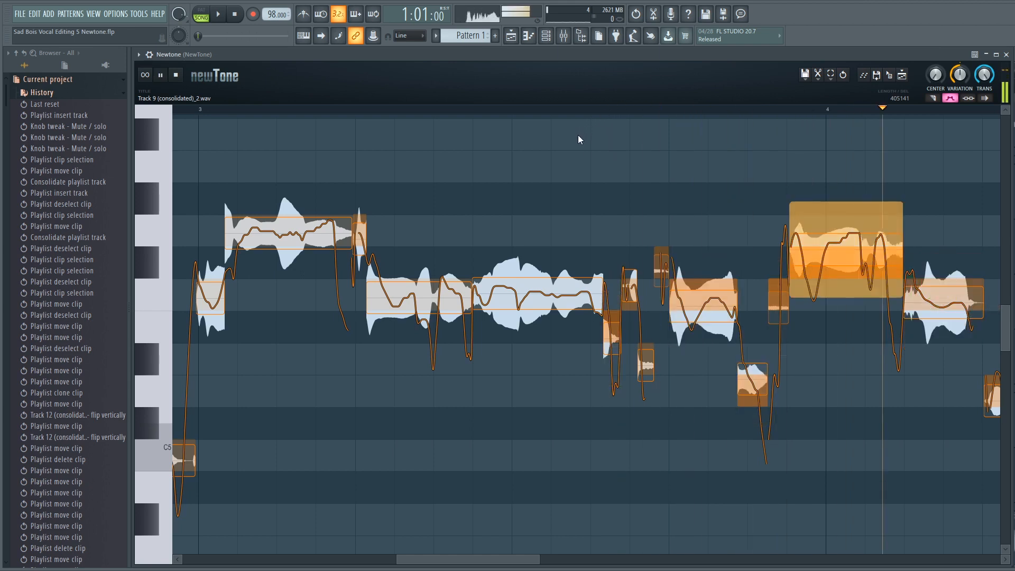
key("space")
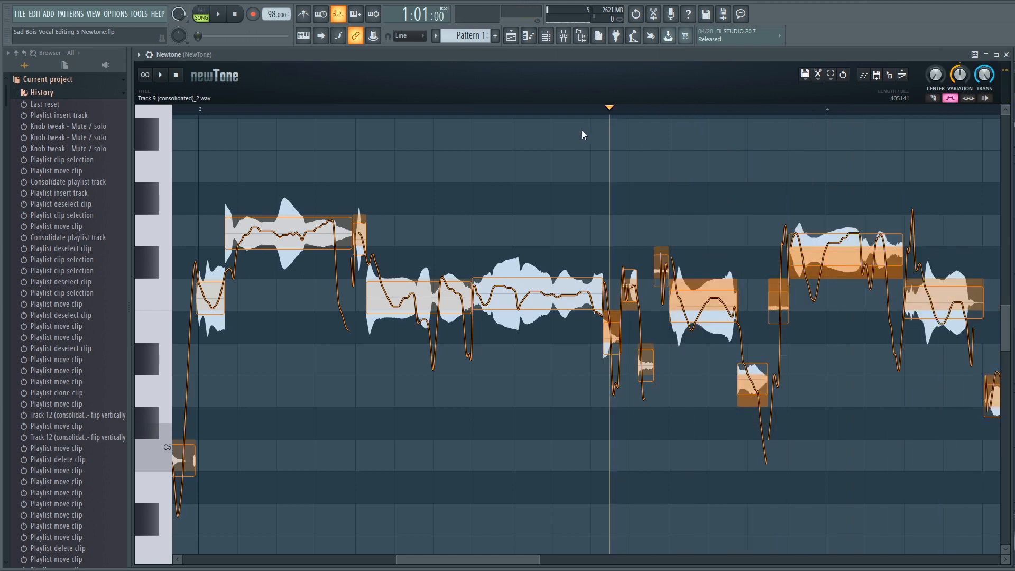
- Slightly reduce the variation of the F5 note after bar 4's high note, and replay the phrase from bar 3
mouse_move(942, 302)
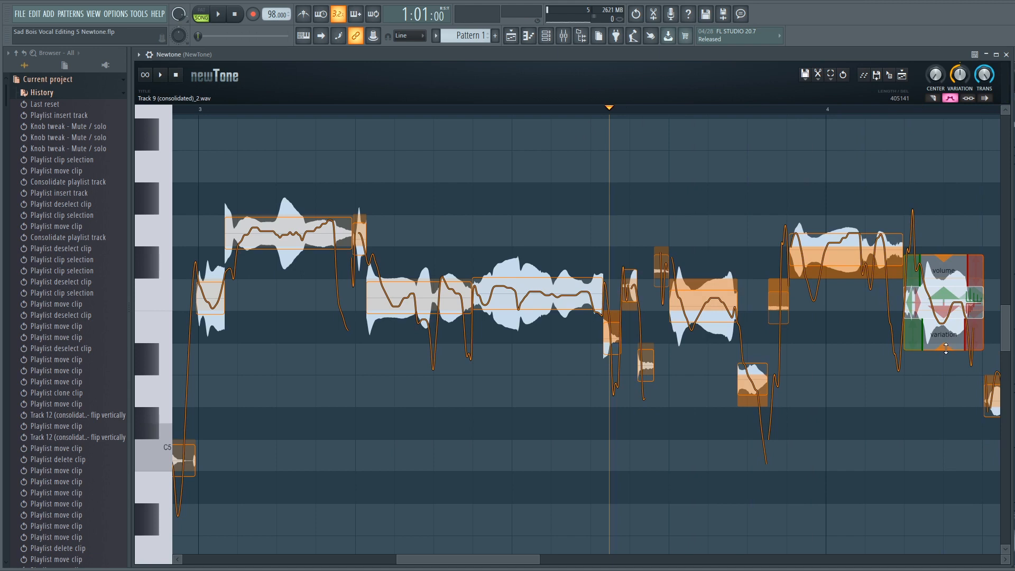
left_click_drag(944, 350, 942, 324)
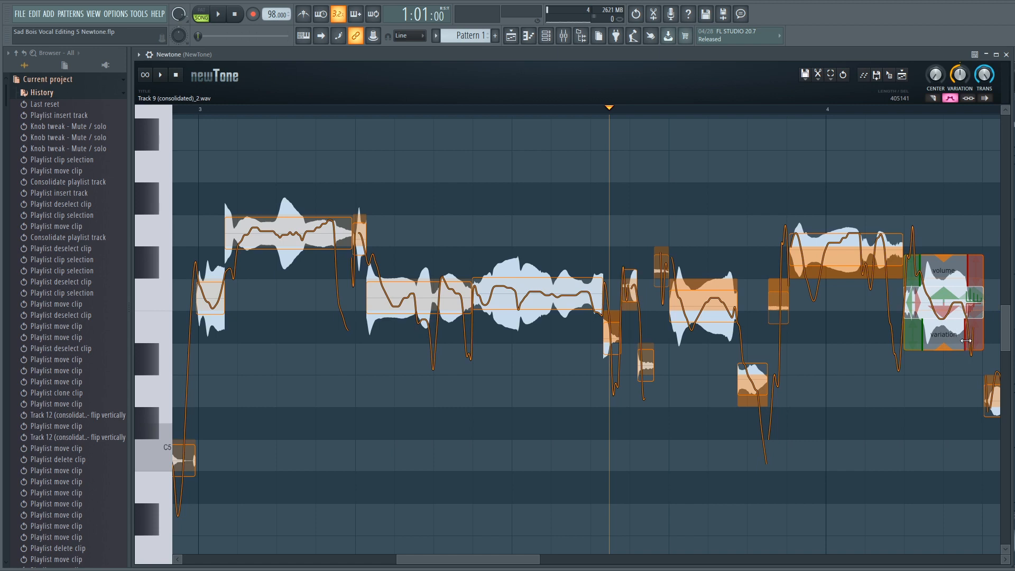
left_click(461, 113)
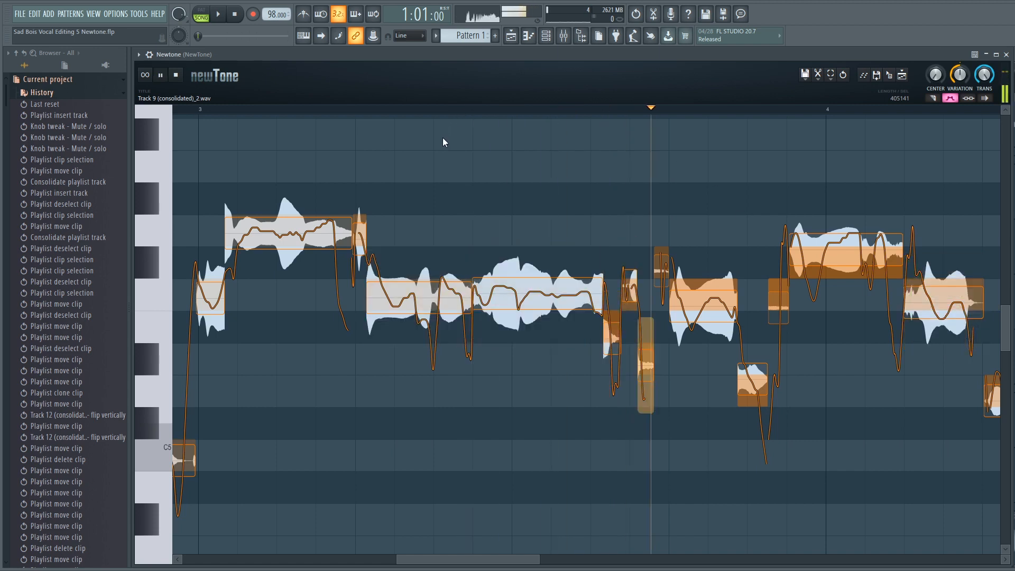
key("space")
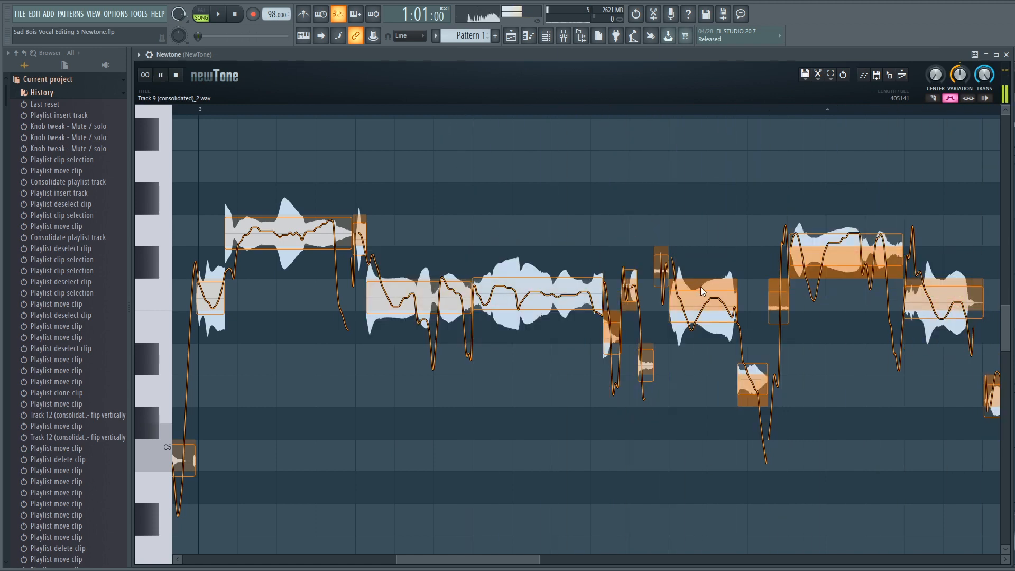
- Try lengthening the variation ramp-in of that F5 note and strongly reducing its variation, and play the phrase back
left_click(941, 312)
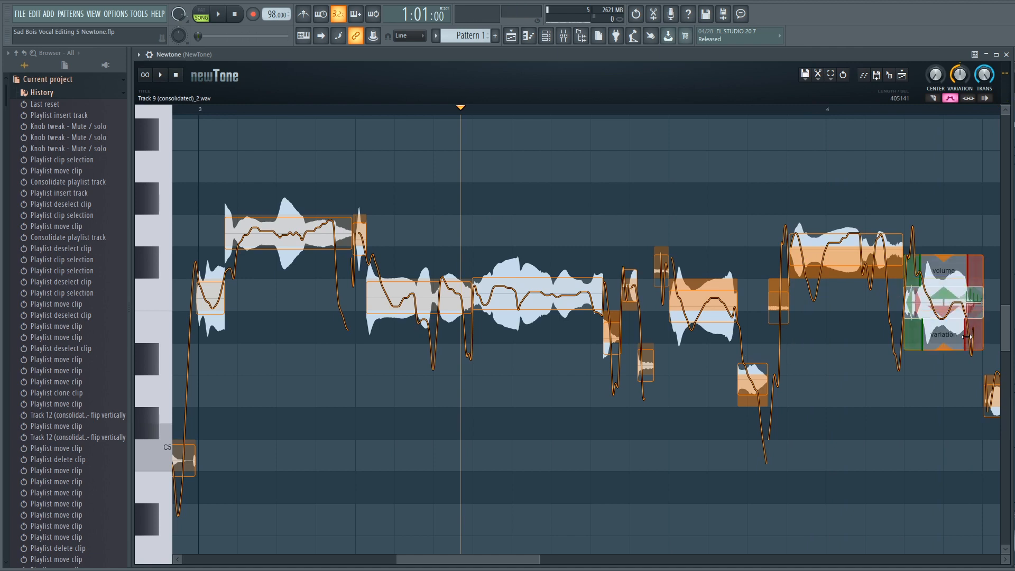
mouse_move(966, 337)
left_mouse_down()
mouse_move(937, 337)
mouse_move(955, 326)
mouse_move(930, 334)
mouse_move(946, 322)
mouse_move(923, 333)
mouse_move(938, 307)
mouse_move(935, 337)
mouse_move(961, 334)
left_mouse_up()
mouse_move(923, 338)
left_mouse_down()
mouse_move(954, 337)
mouse_move(939, 330)
mouse_move(935, 281)
left_mouse_up()
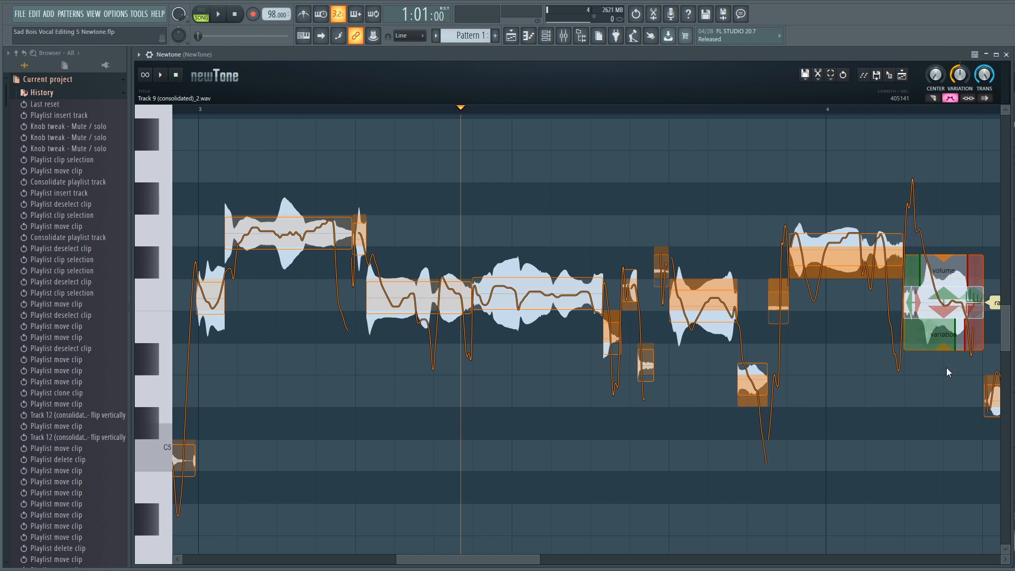
left_click_drag(943, 349, 939, 246)
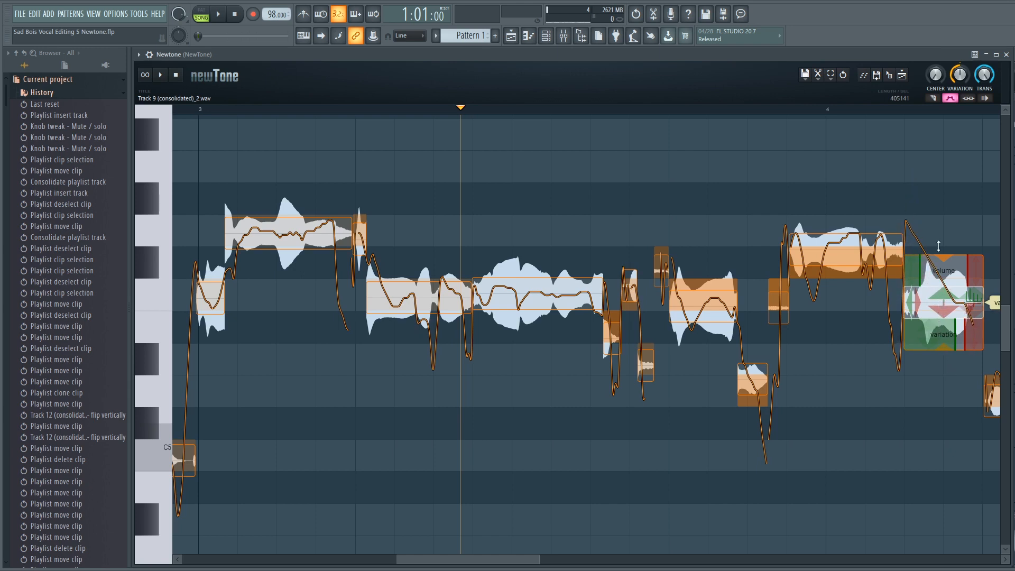
key("space")
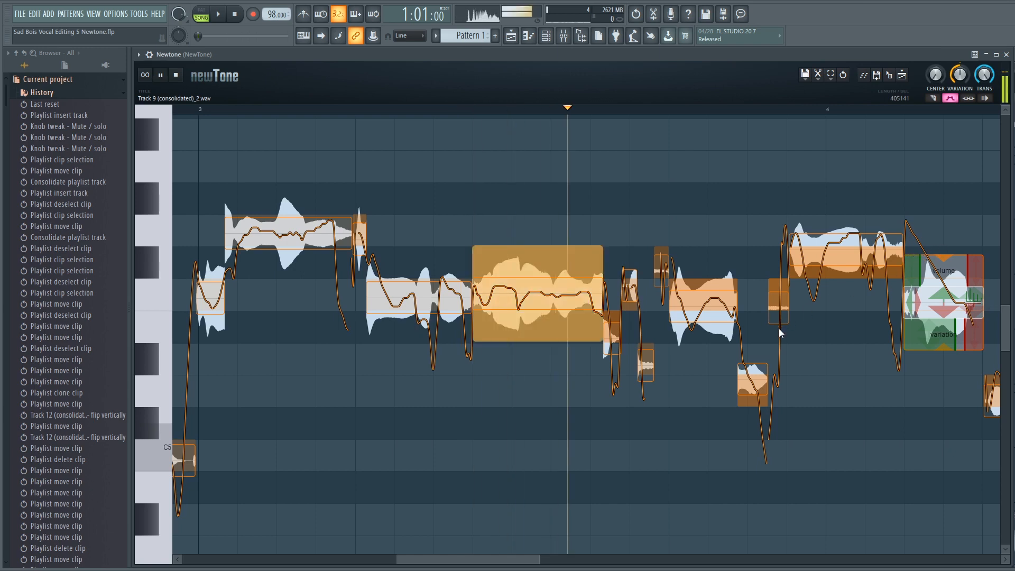
key("space")
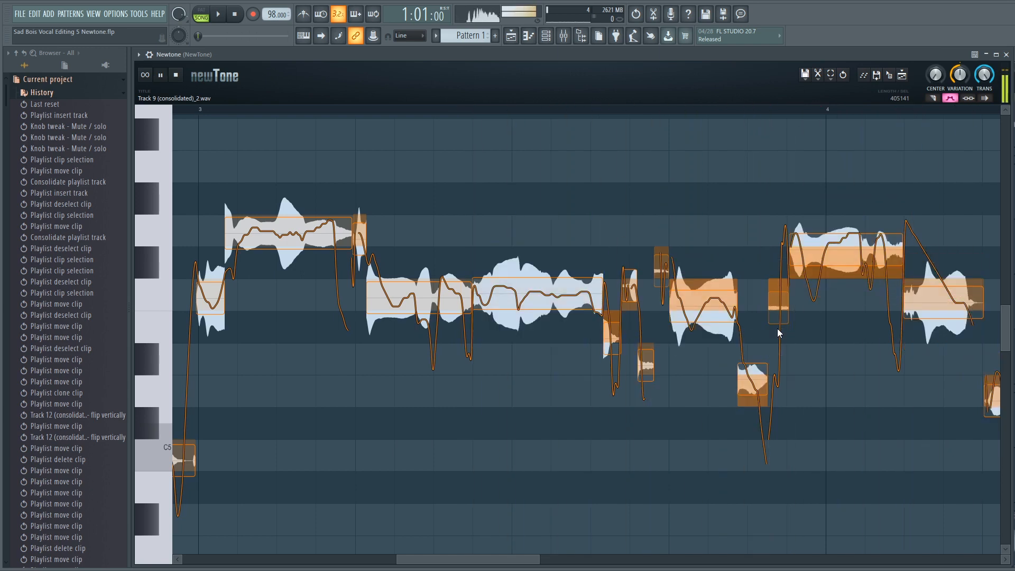
- Undo the ramp-in and strong variation changes on the bar 4 F5 note, keeping only the slight variation reduction
key("ctrl+z")
key("ctrl+z")
key("ctrl+z")
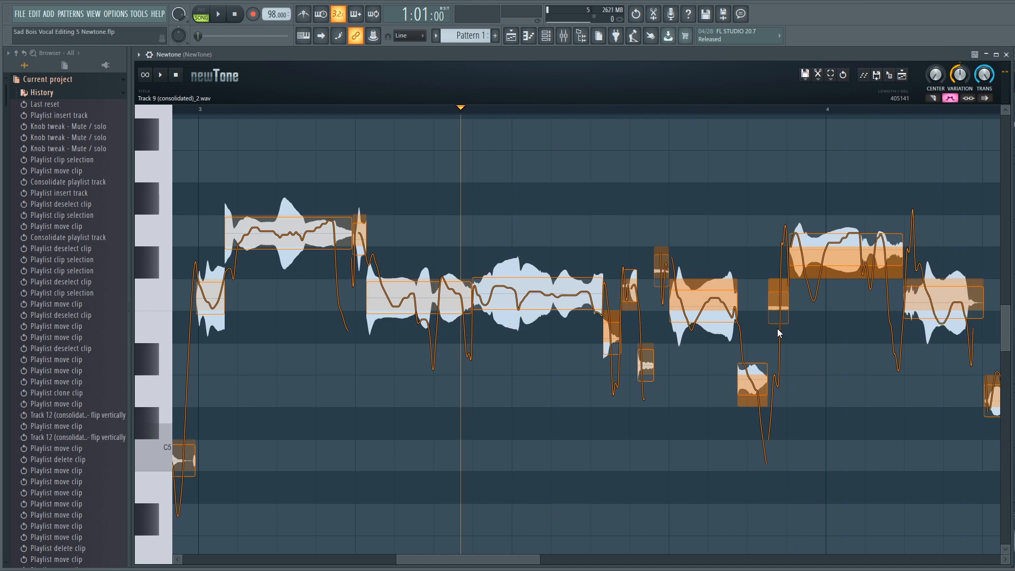
mouse_move(944, 296)
key("ctrl+z")
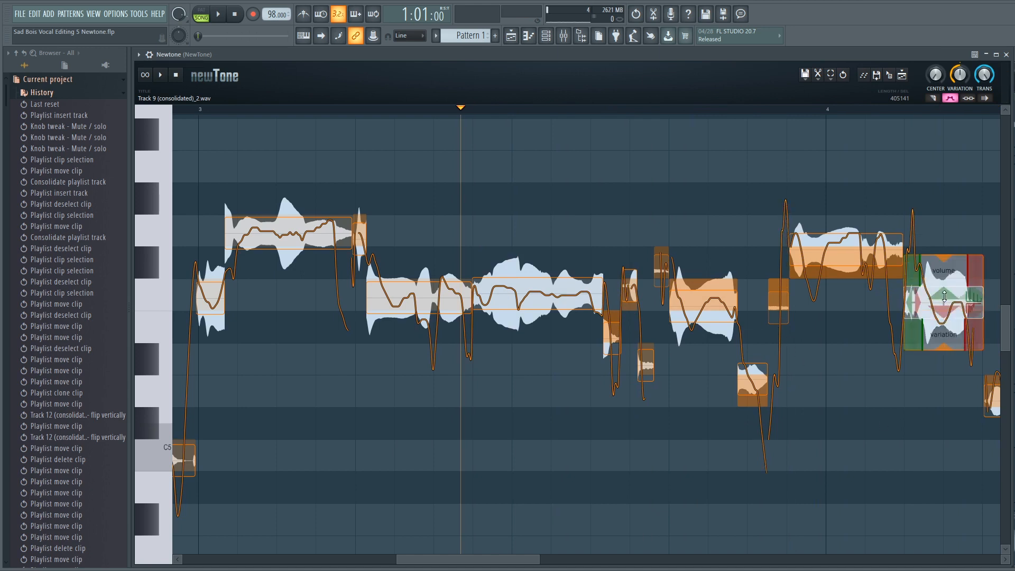
key("ctrl+z")
key("ctrl+z")
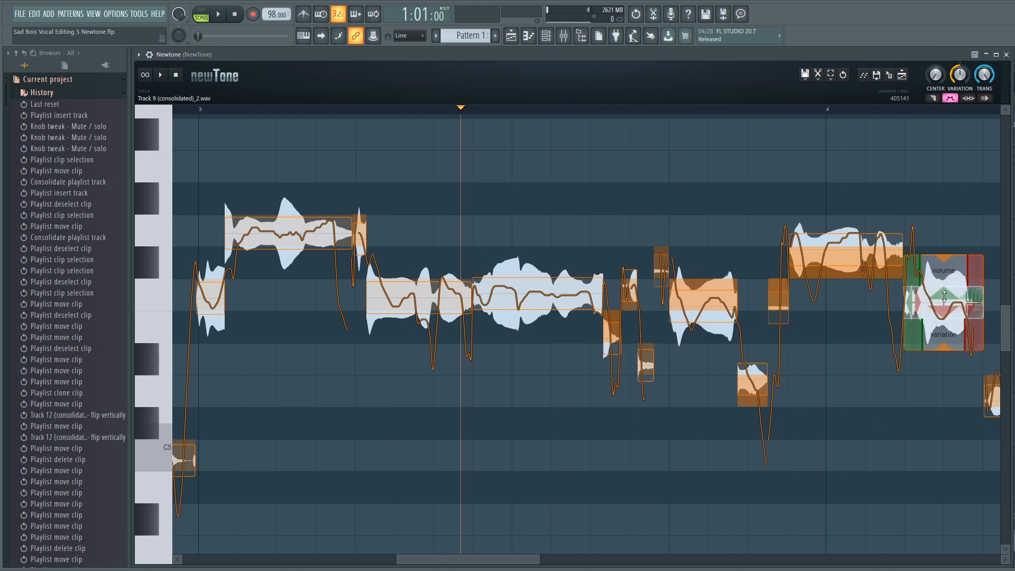
- Cut the F5 note after bar 4's high note around its middle, and play the phrase back
key("space")
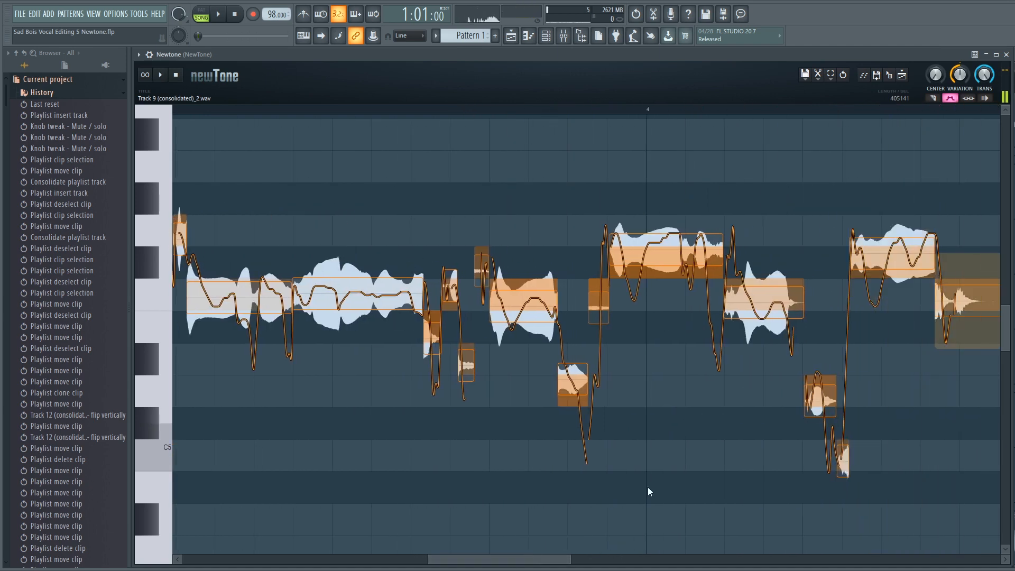
key("space")
mouse_move(765, 305)
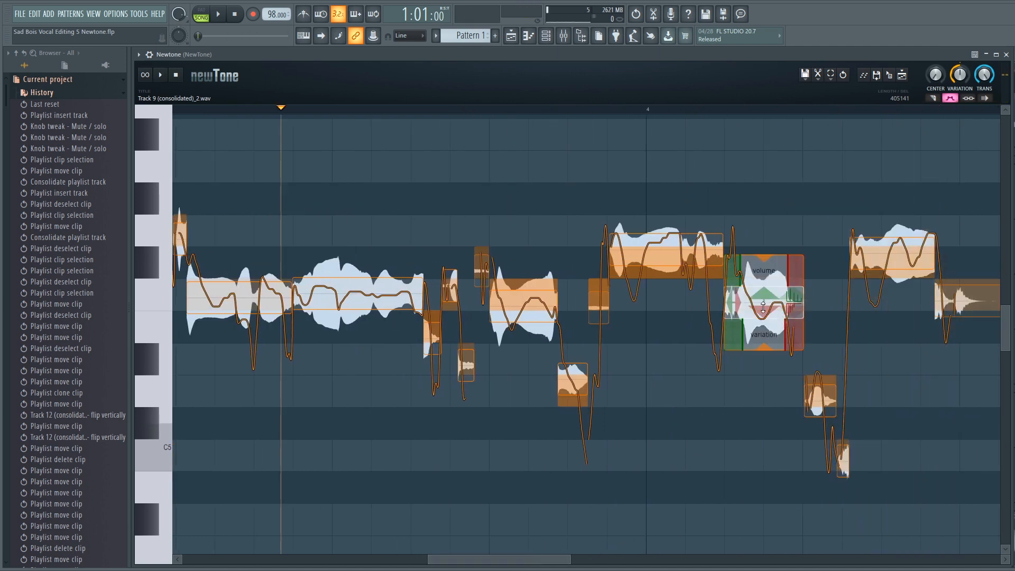
key("c")
left_click(765, 298)
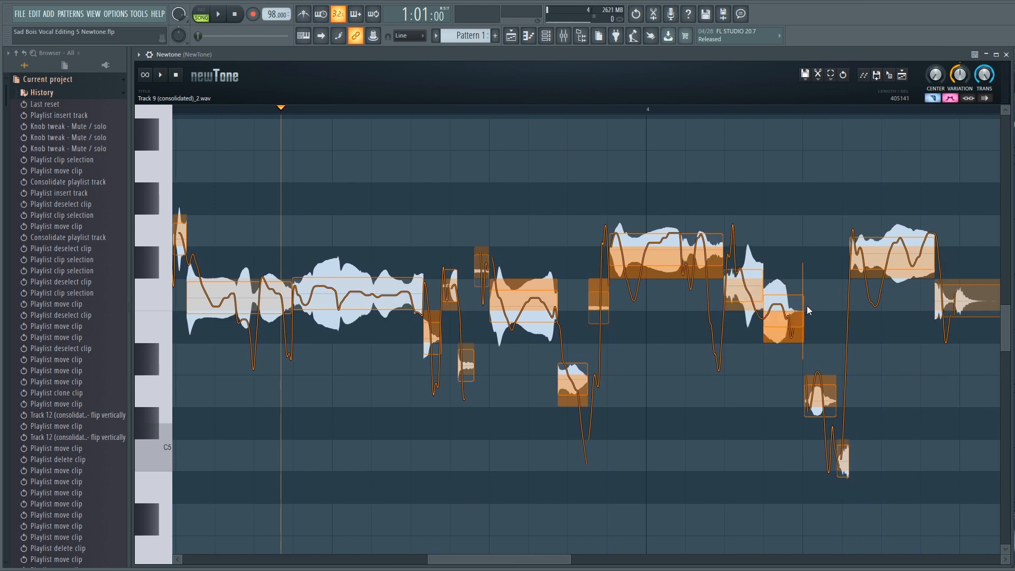
key("space")
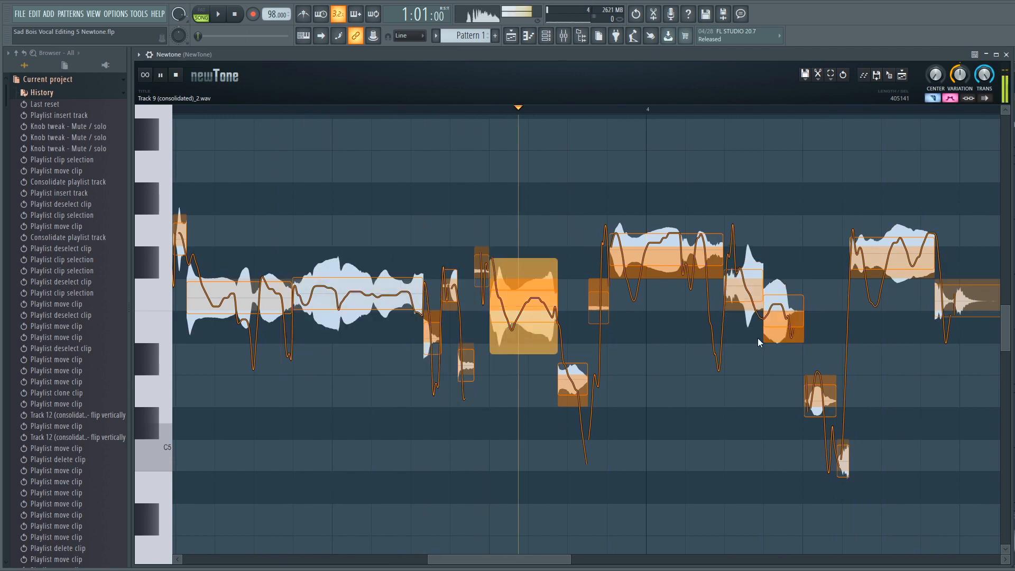
key("space")
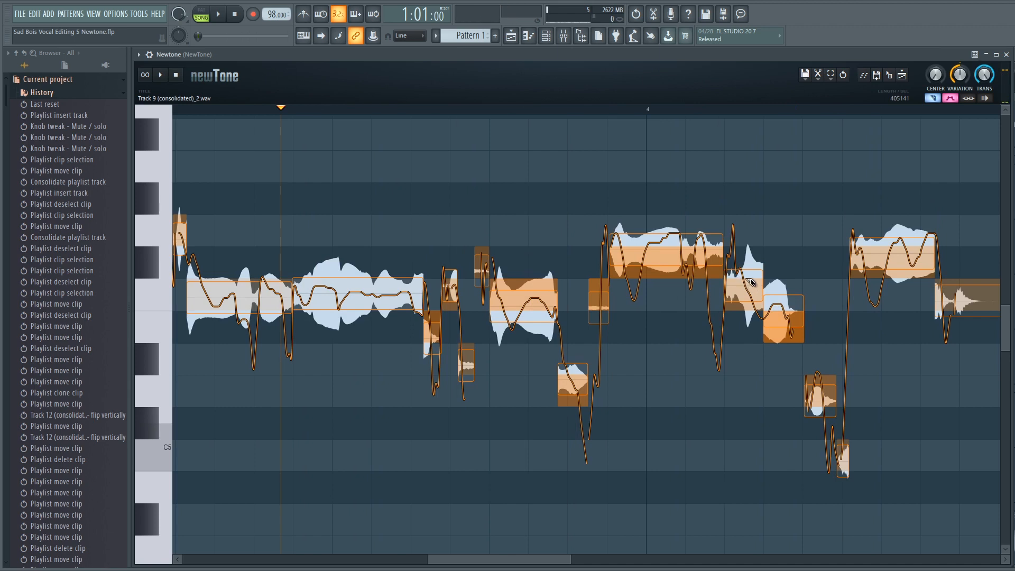
- Try adjusting the variation ramp-in and variation of the first new slice in bar 4, and centring its pitch on F5
key("c")
mouse_move(745, 286)
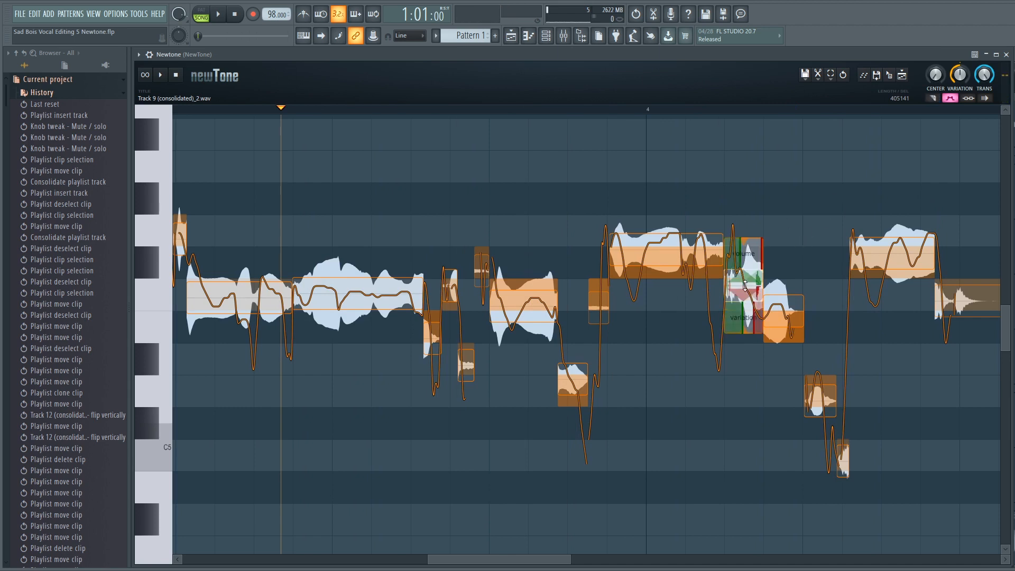
left_click_drag(735, 316, 735, 321)
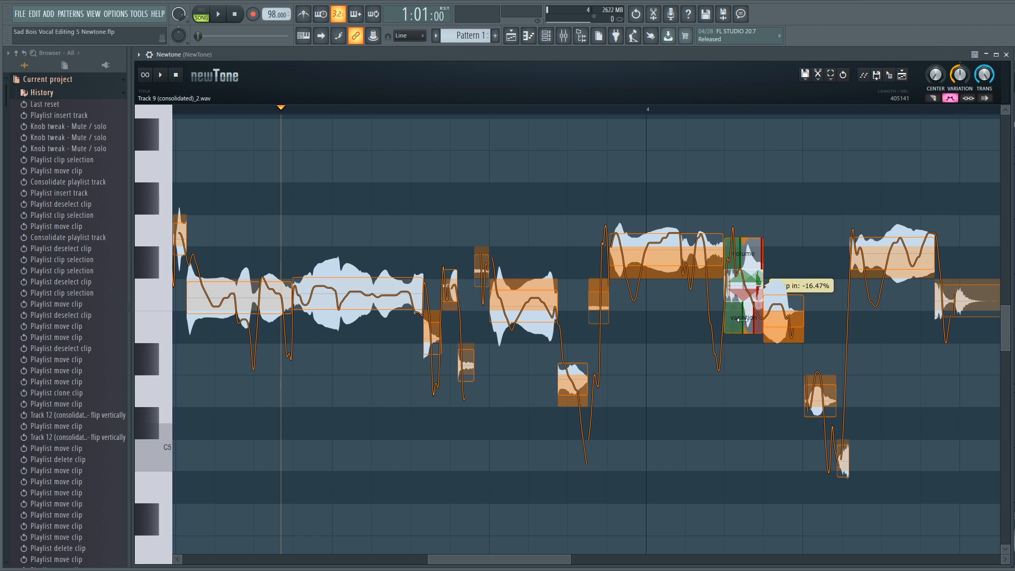
left_click_drag(741, 318, 742, 325)
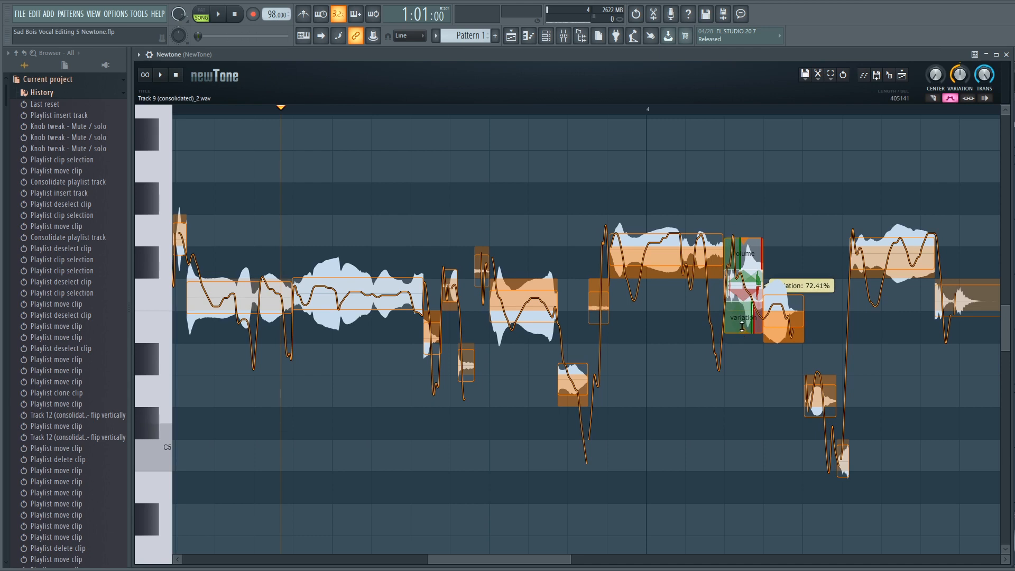
left_click(741, 317)
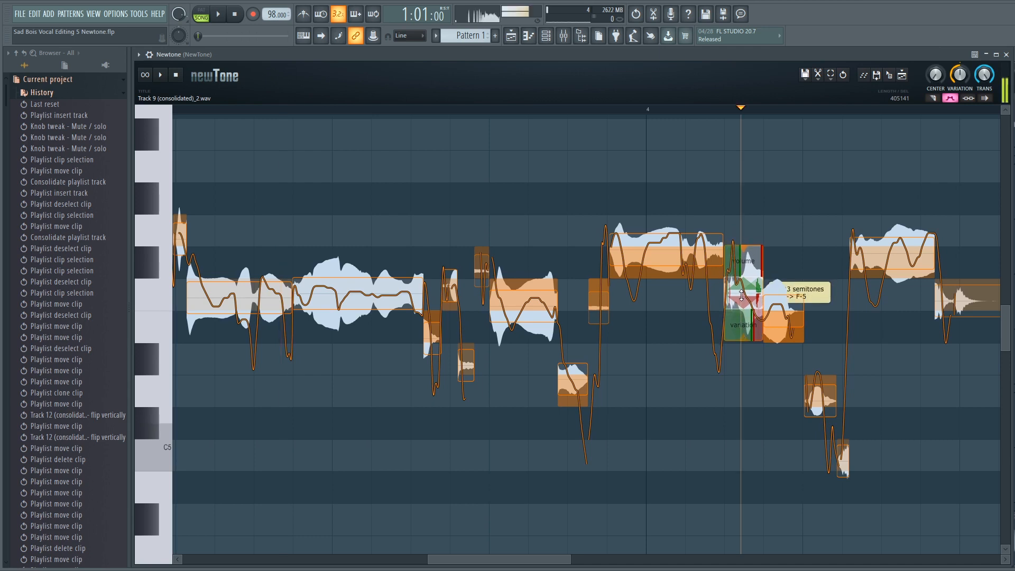
mouse_move(742, 345)
left_mouse_down()
mouse_move(743, 333)
mouse_move(744, 353)
left_mouse_up()
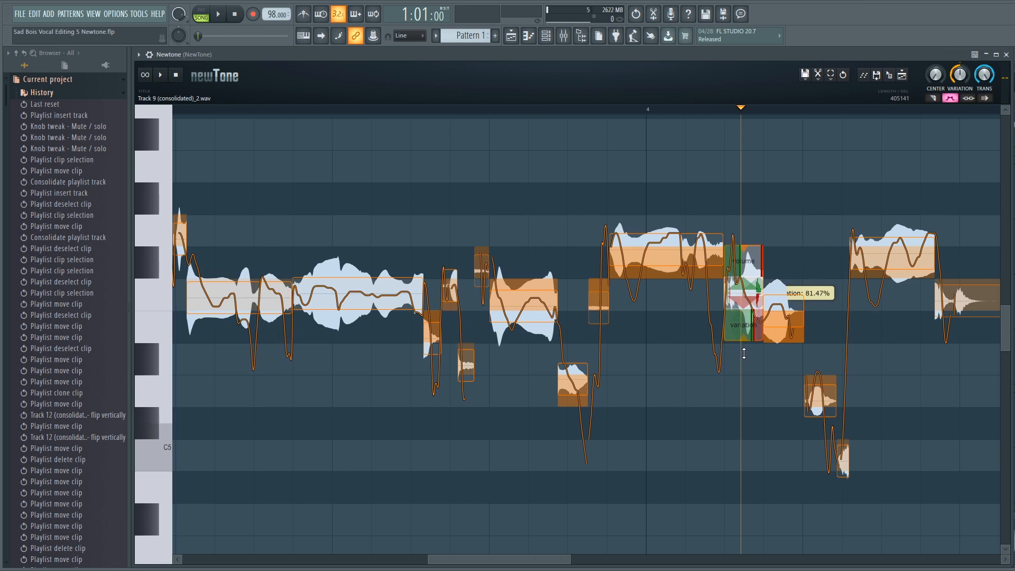
- Try centring the second new slice on F5 and adjusting the variation ramp-out of the first slice
left_click(781, 313)
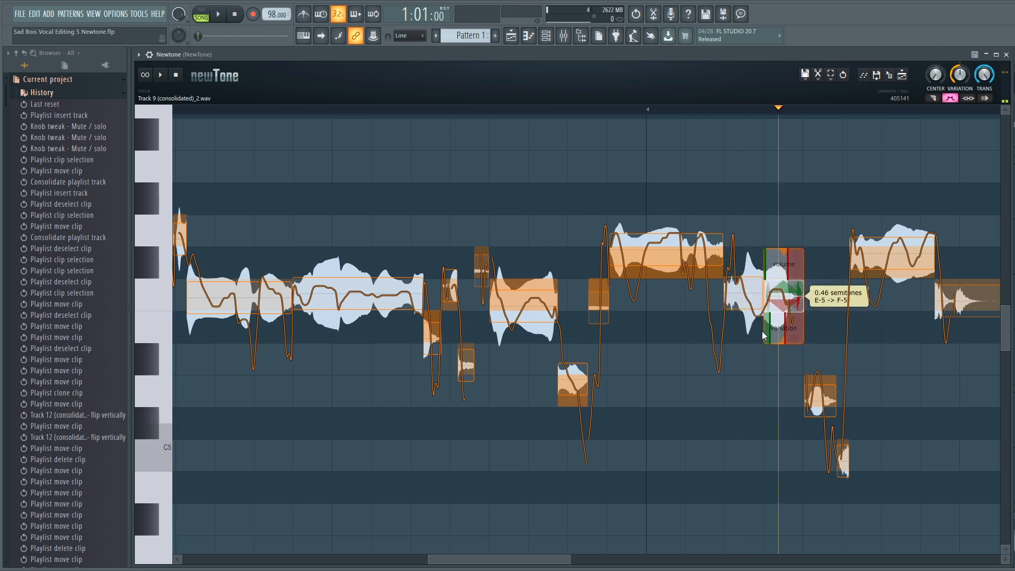
left_click(760, 322)
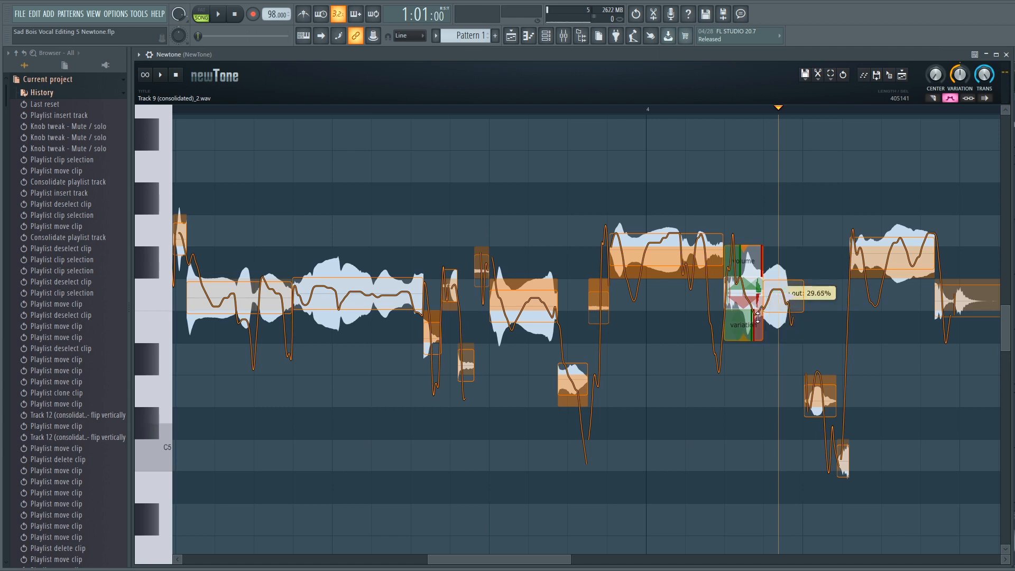
left_click_drag(755, 325, 759, 324)
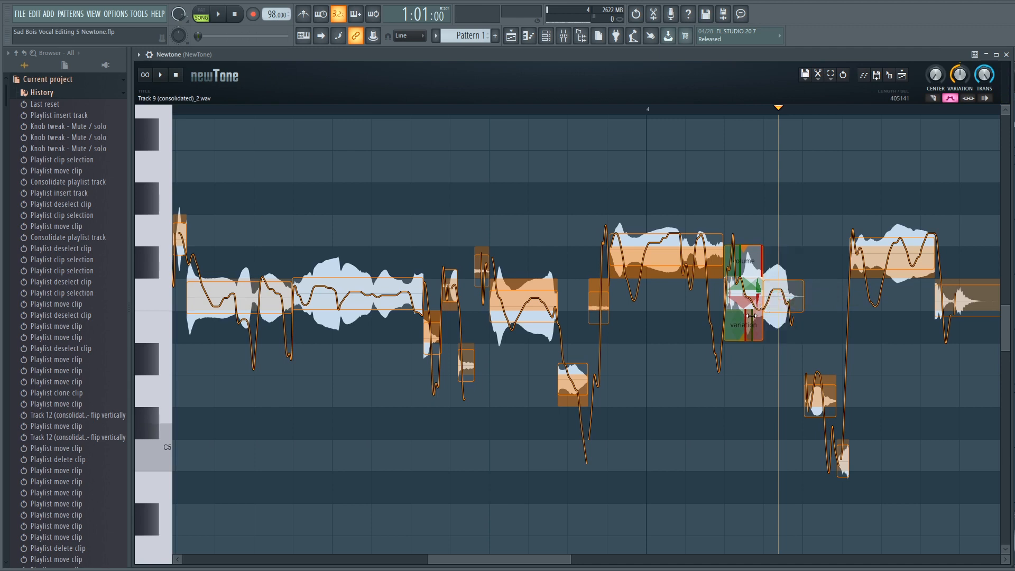
mouse_move(756, 325)
left_mouse_down()
mouse_move(756, 304)
mouse_move(767, 316)
left_mouse_up()
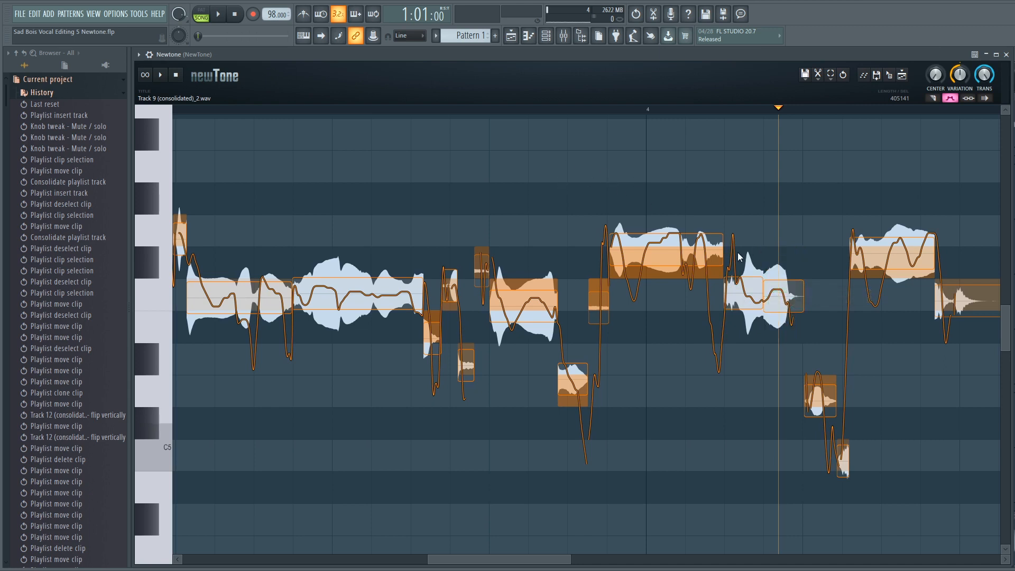
- Play the phrase back from several points, and undo the pitch, variation and ramp edits on the two new slices
left_click(560, 109)
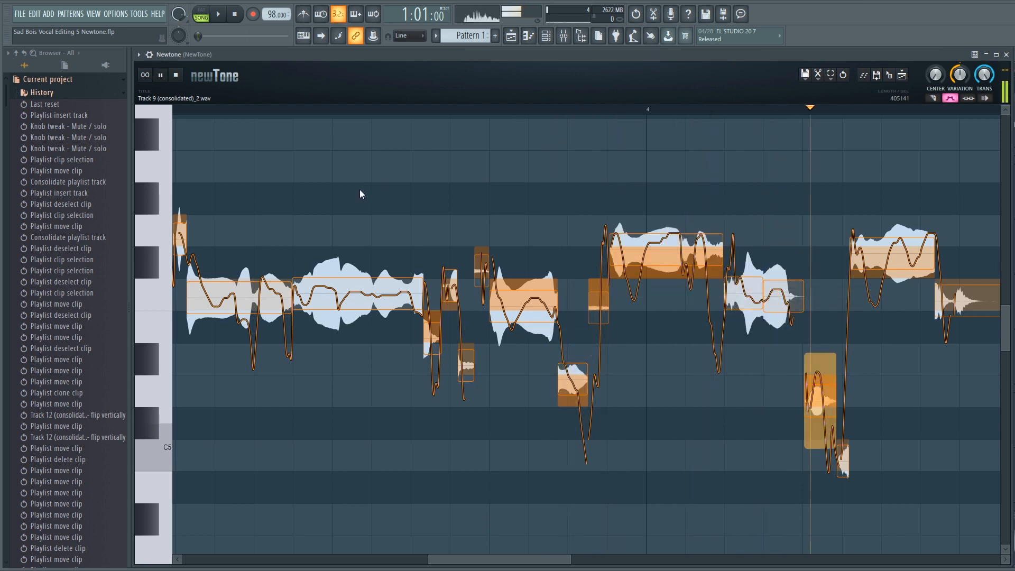
left_click(429, 109)
left_click(429, 109)
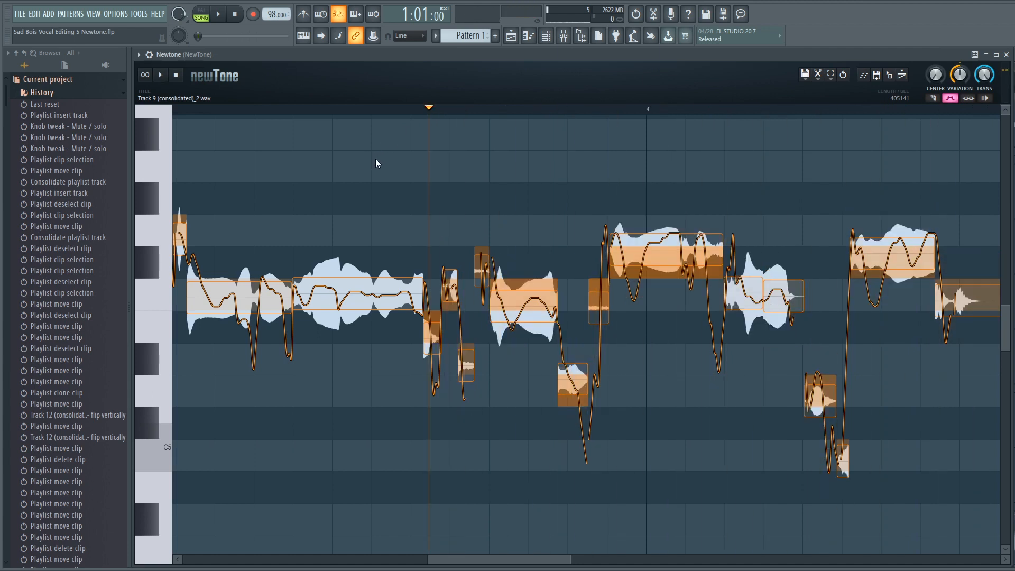
key("ctrl+z")
key("ctrl+z")
key("ctrl+z")
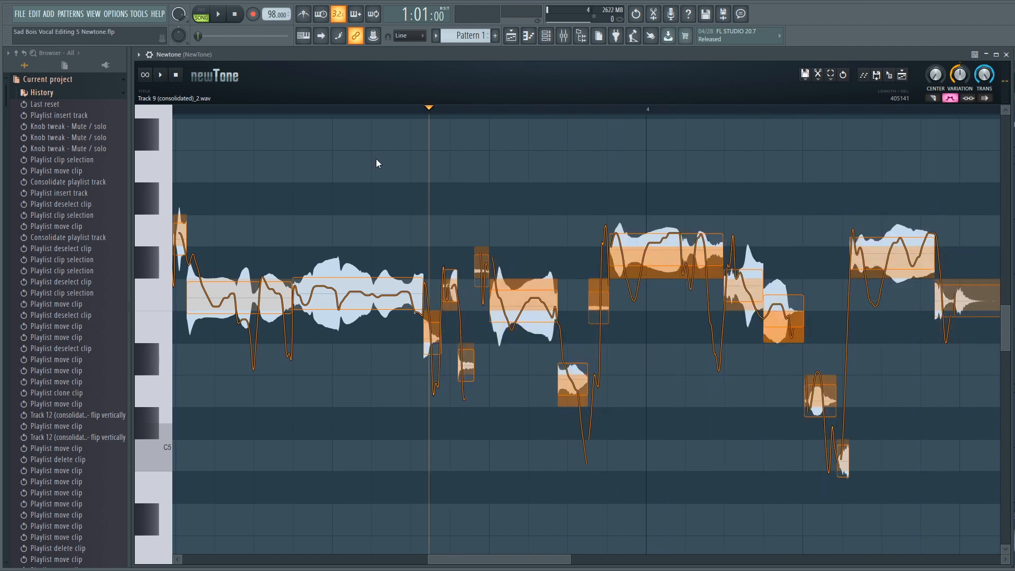
- Undo the cut in the F5 note after bar 4's high note, and play the phrase back
key("ctrl+z")
key("ctrl+z")
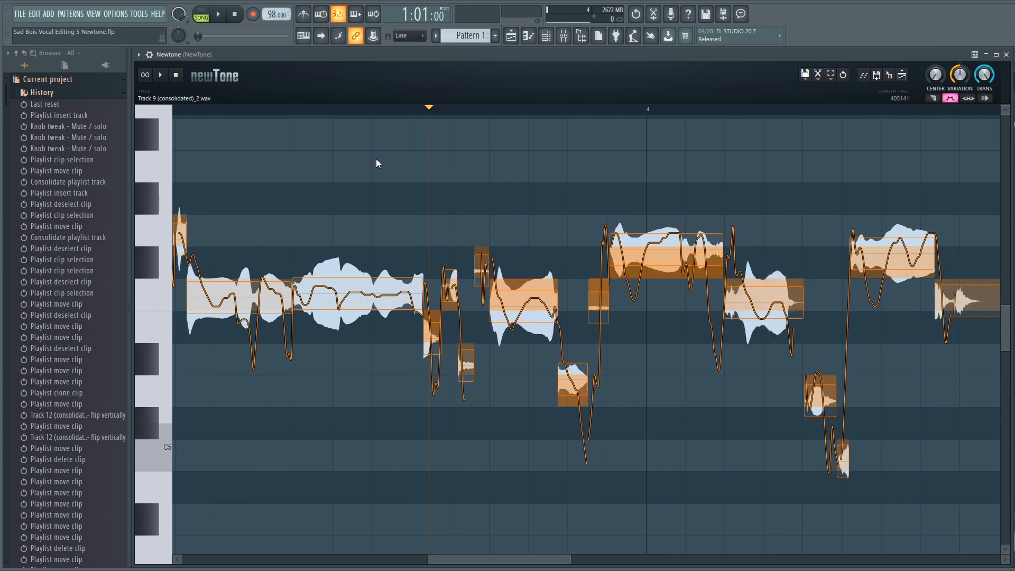
key("space")
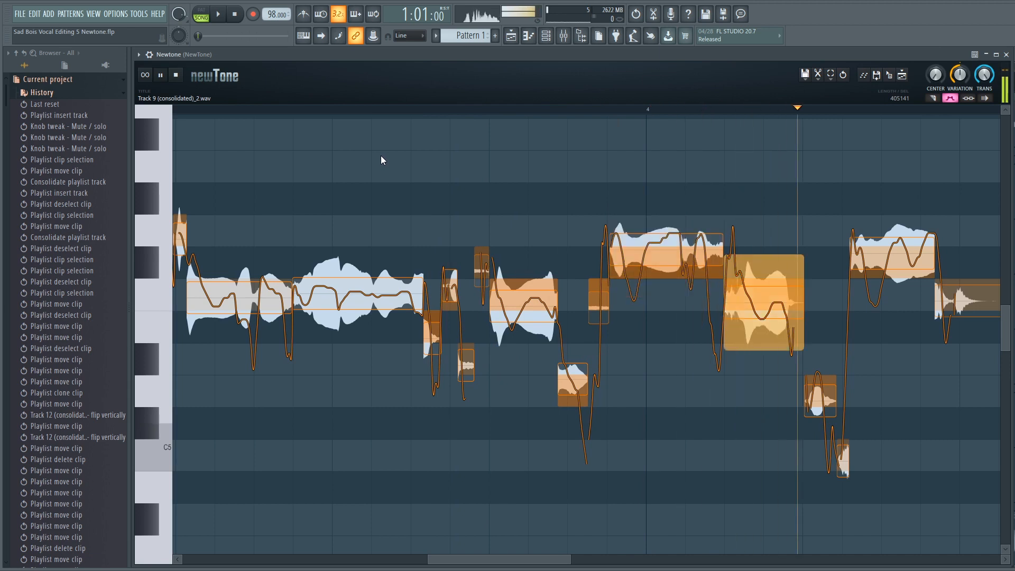
key("space")
- Set the uncut F5 note's variation to about 70% and the preceding high note's variation ramp-out to about 51%, and play back
mouse_move(766, 341)
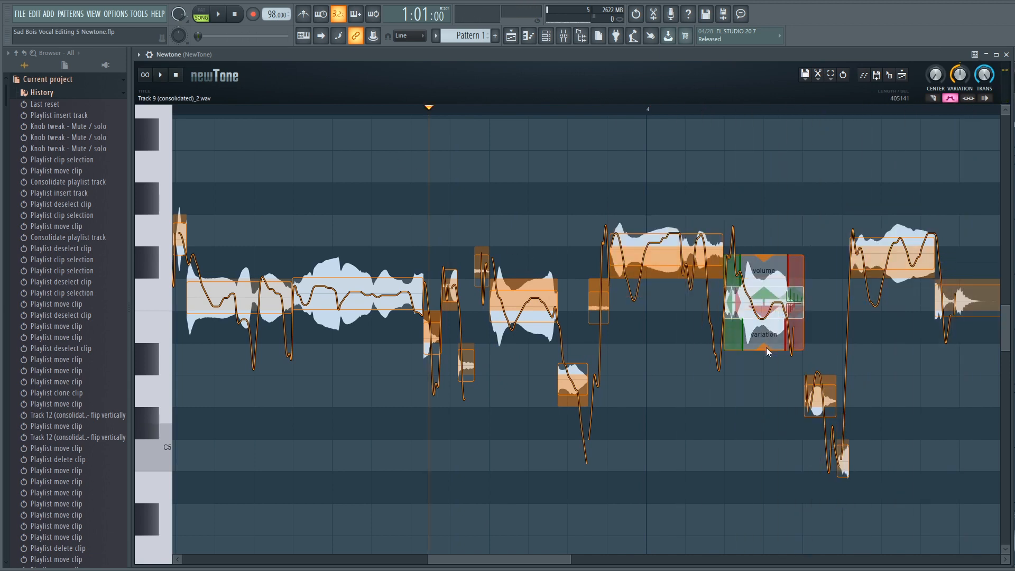
left_click_drag(766, 347, 765, 338)
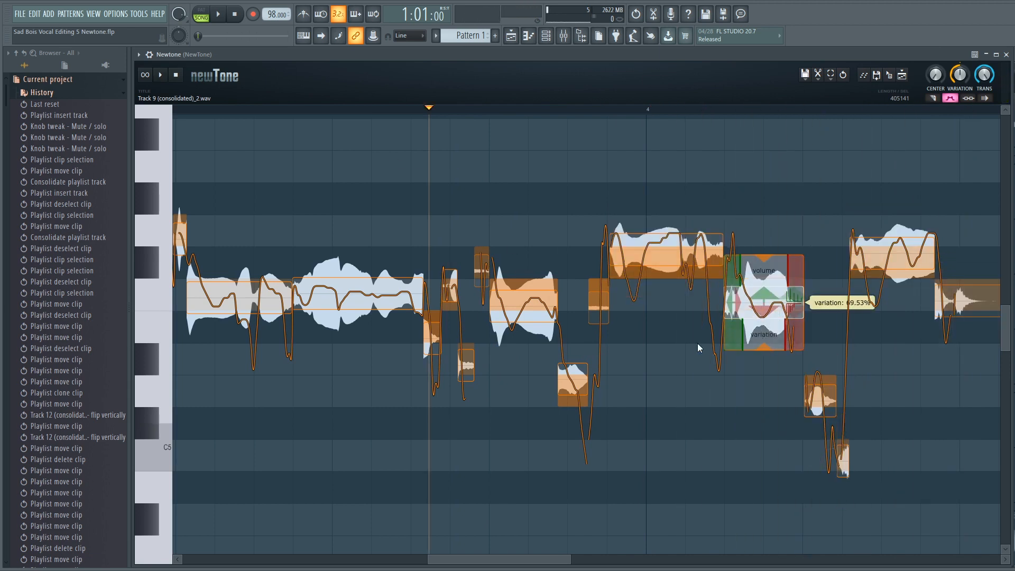
mouse_move(716, 267)
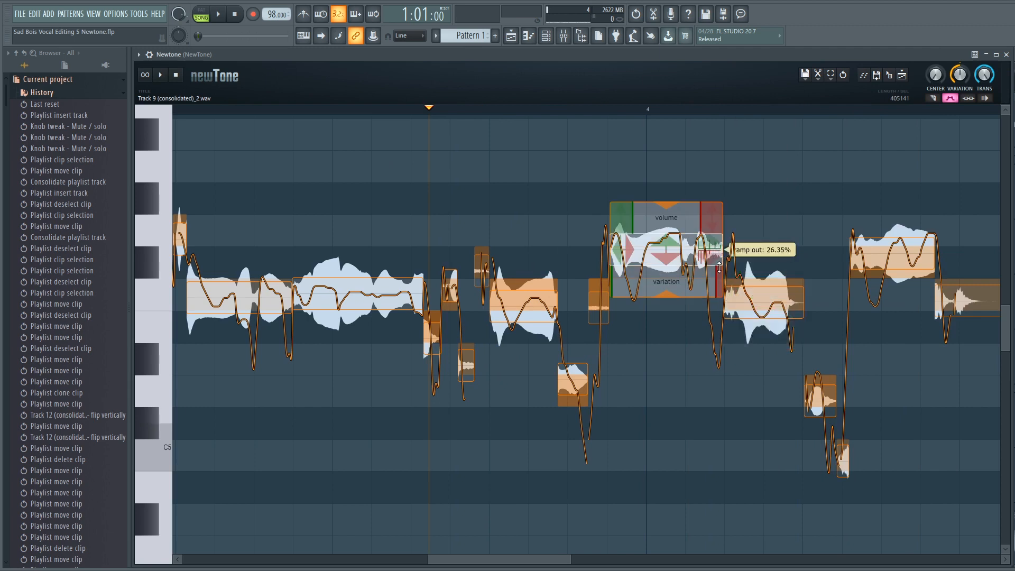
left_click_drag(719, 268, 718, 265)
key("space")
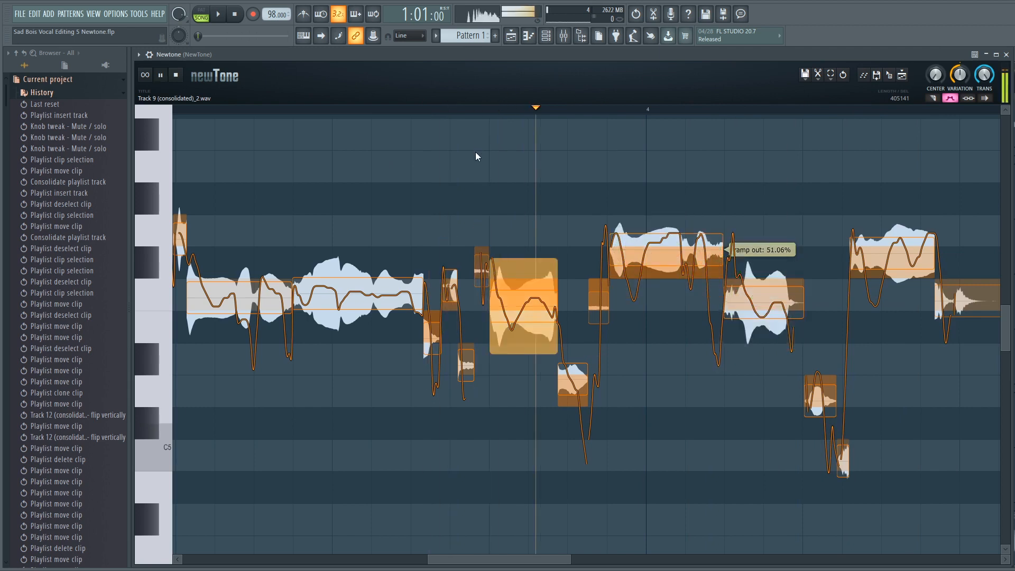
key("space")
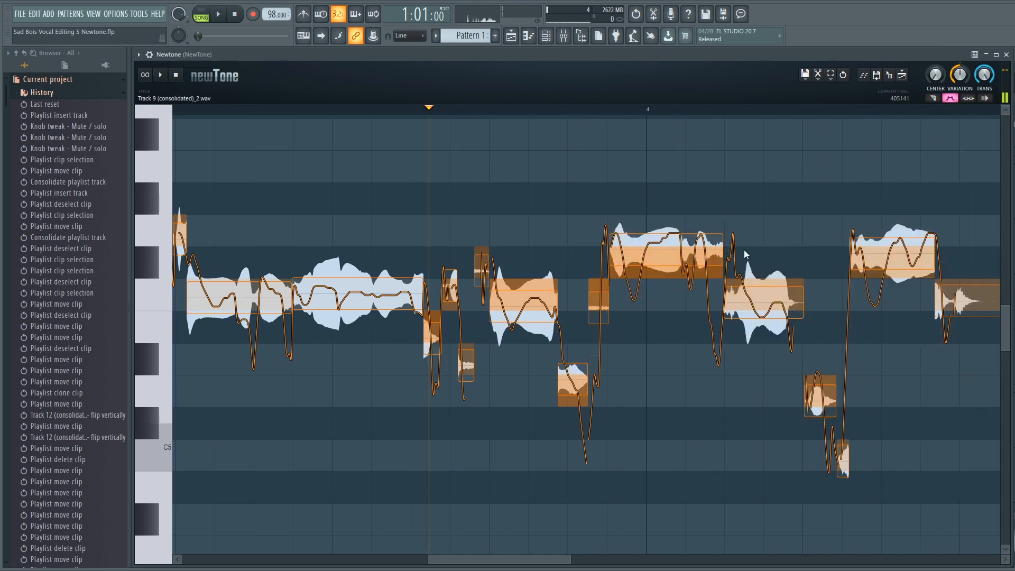
- Centre the pitch of bar 4's first F5 note, set its variation ramp-out to about -120%, and play the phrase
mouse_move(753, 303)
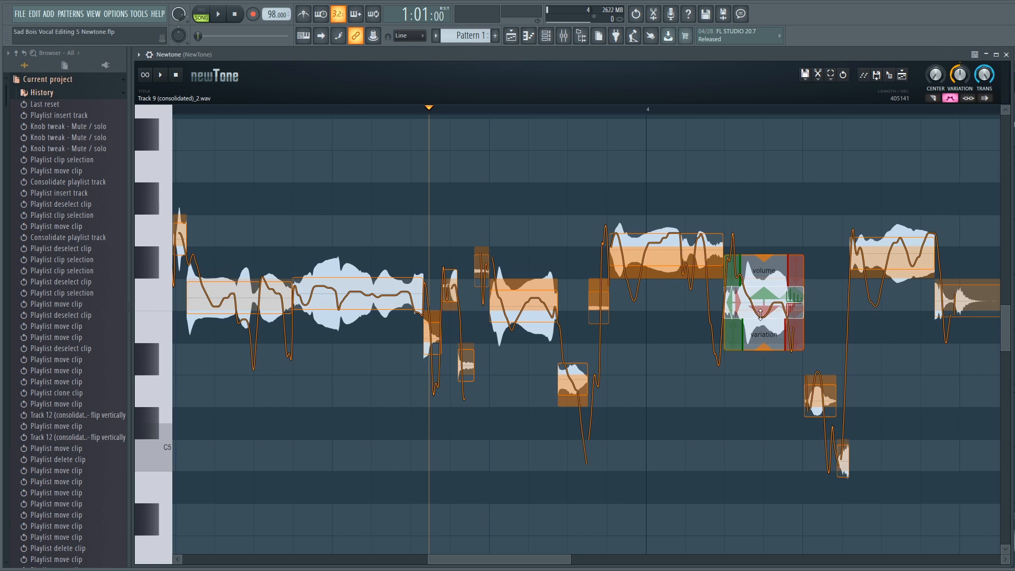
scroll(768, 312, "up", 3)
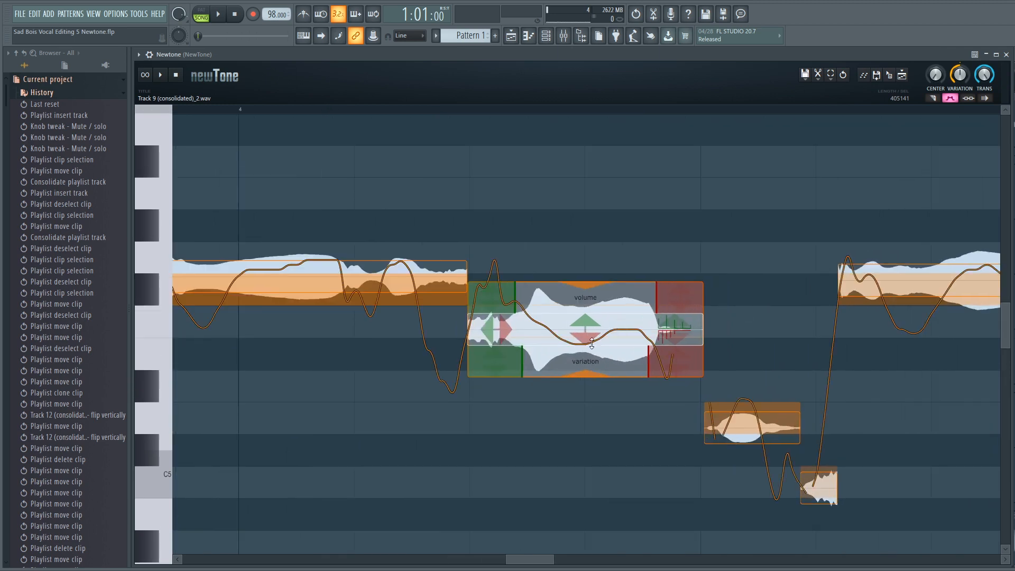
left_click_drag(582, 343, 581, 328)
left_click_drag(682, 352, 680, 381)
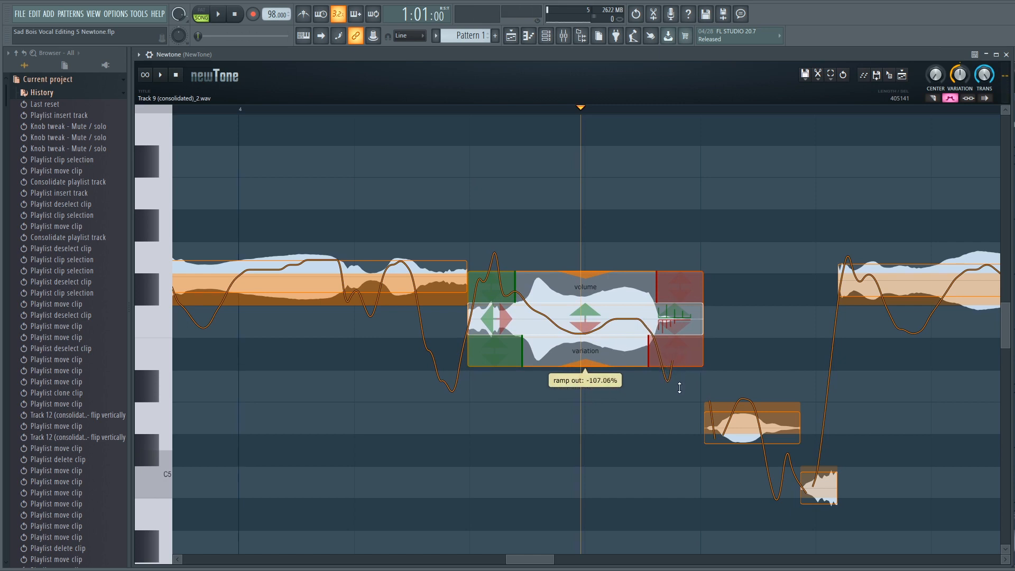
left_click_drag(624, 362, 624, 362)
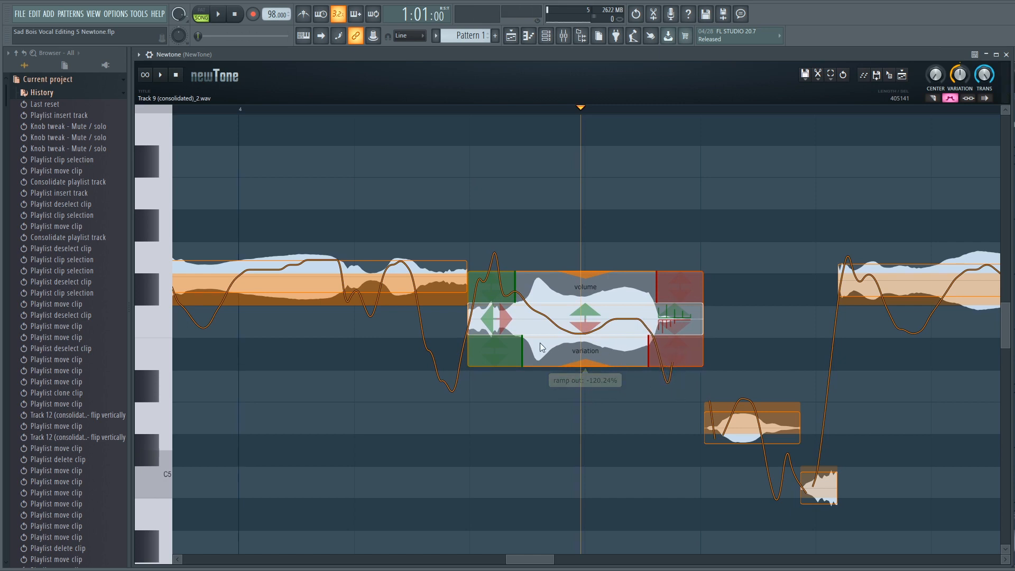
left_click(188, 110)
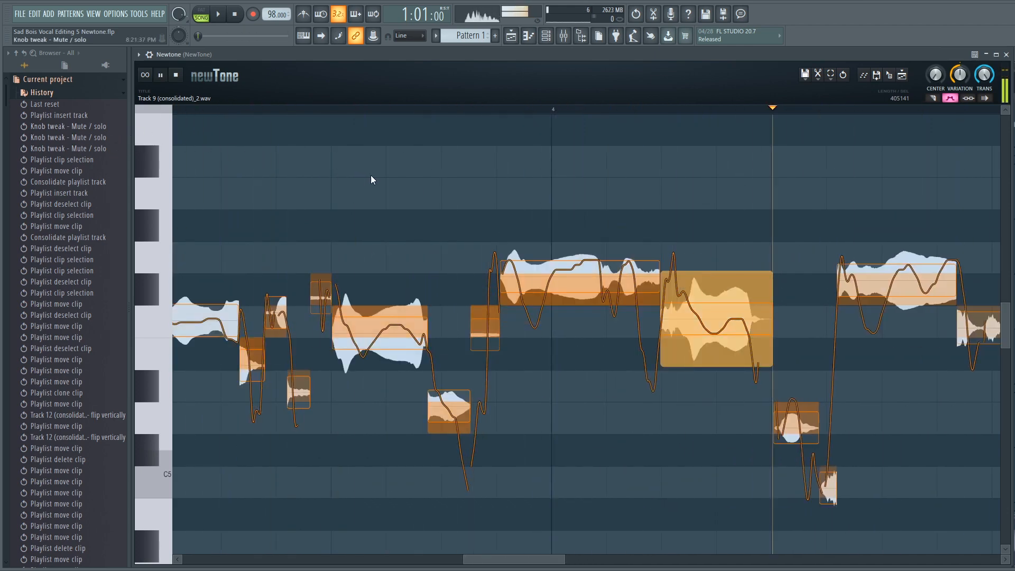
- Adjust the variation of bar 4's first F5 note again, and play the phrase back from the end of bar 3
key("space")
mouse_move(723, 334)
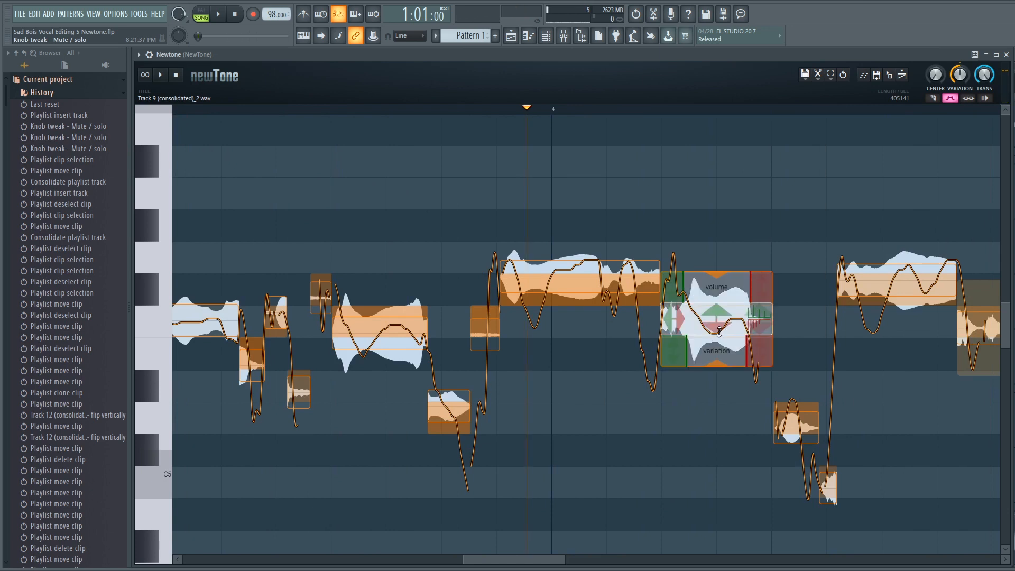
left_click_drag(718, 366, 716, 352)
key("space")
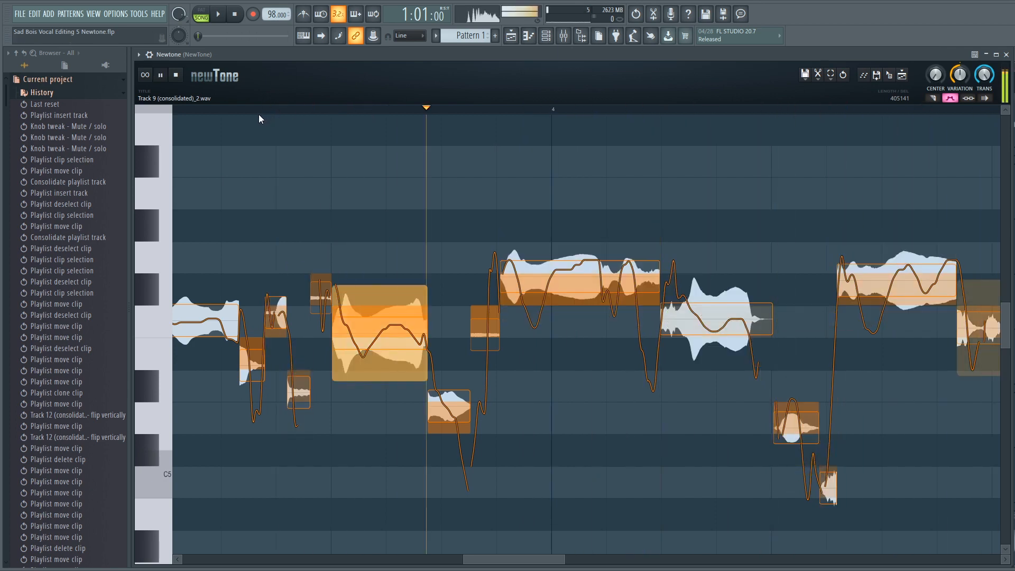
key("space")
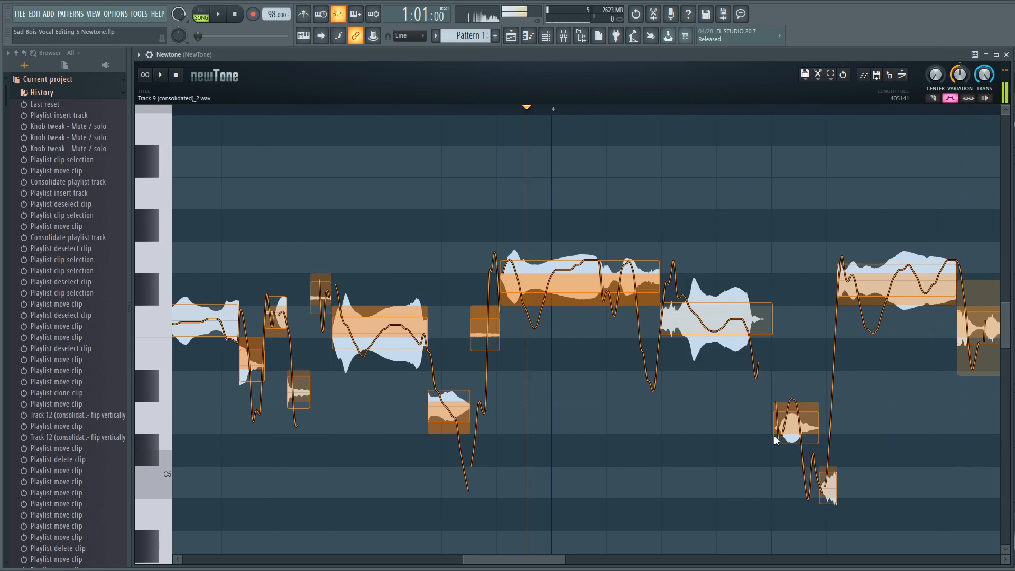
- Correct the pitch of bar 4's short D5 and C5 notes and the following F#5 note, raising the latter two 0.12 semitones
mouse_move(796, 423)
left_click_drag(796, 423, 797, 411)
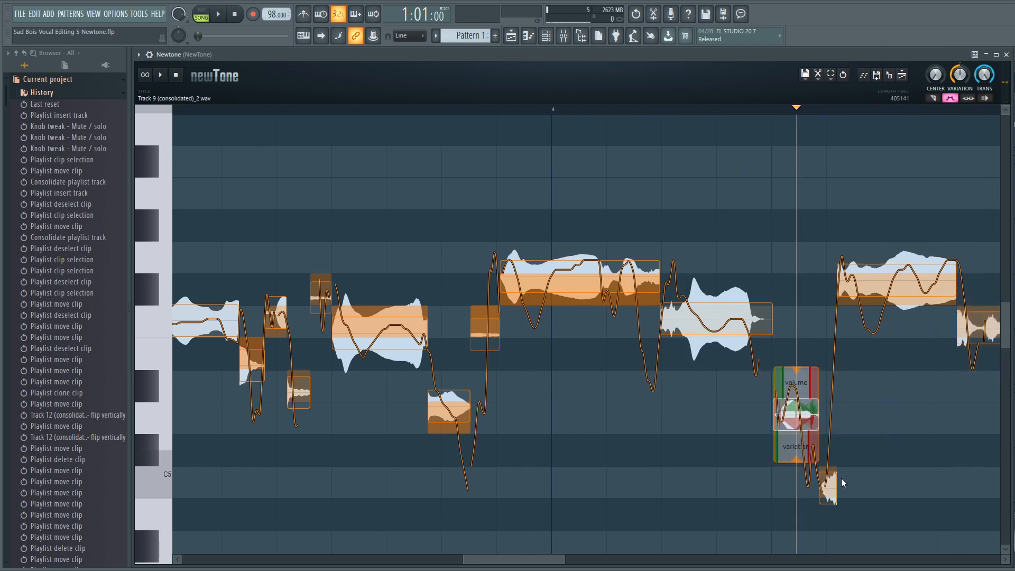
left_click(828, 487)
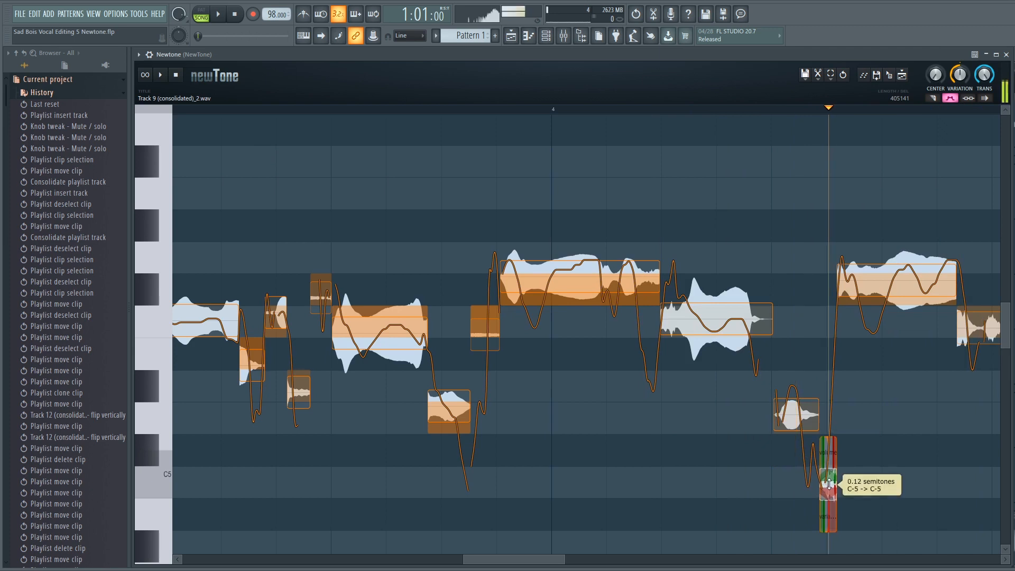
mouse_move(891, 286)
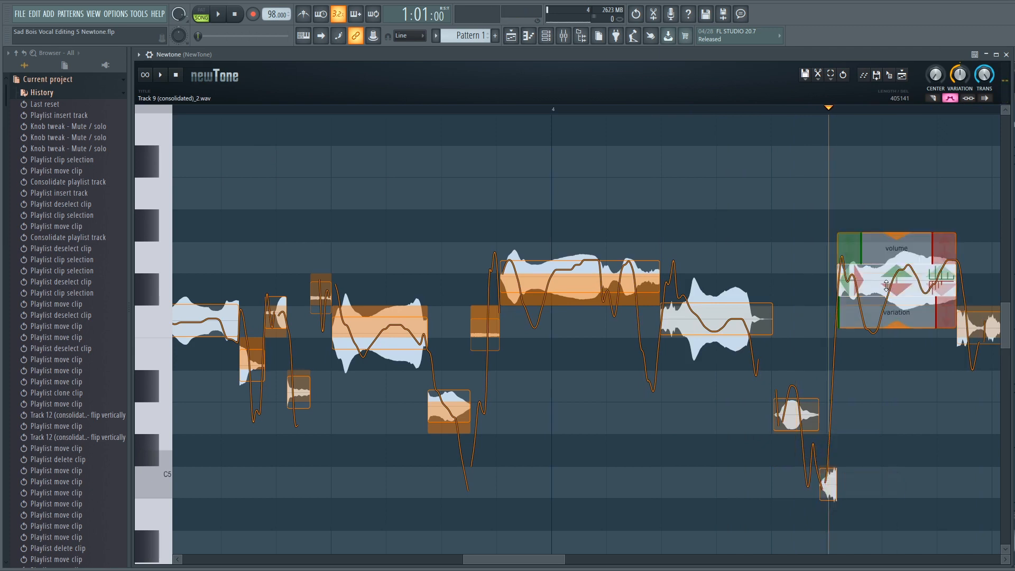
left_click_drag(886, 286, 886, 282)
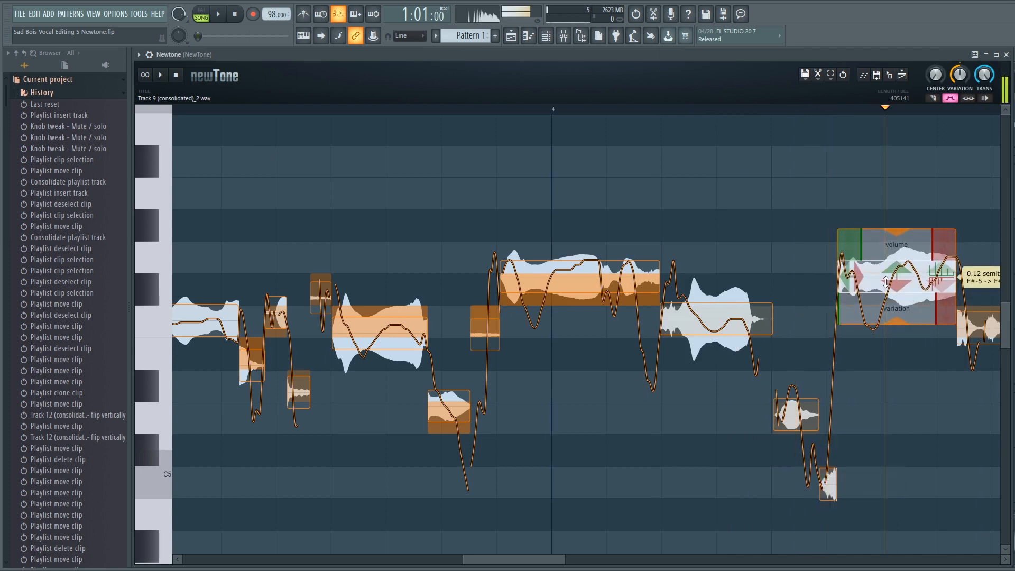
left_click(818, 112)
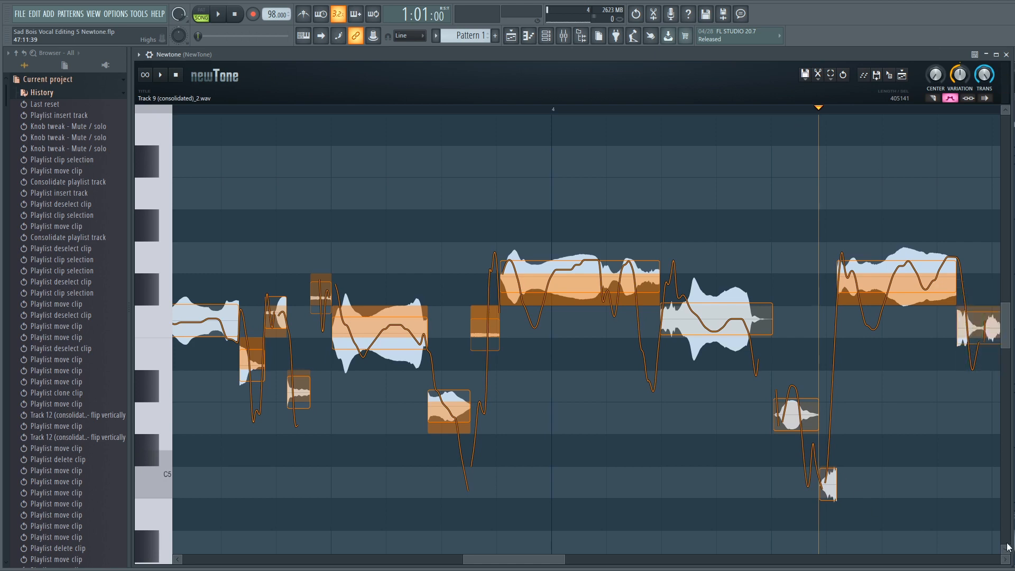
- Raise the pitch of the final F5 note in bar 4 slightly and adjust its variation ramp-in
left_click(1006, 561)
left_click(1006, 561)
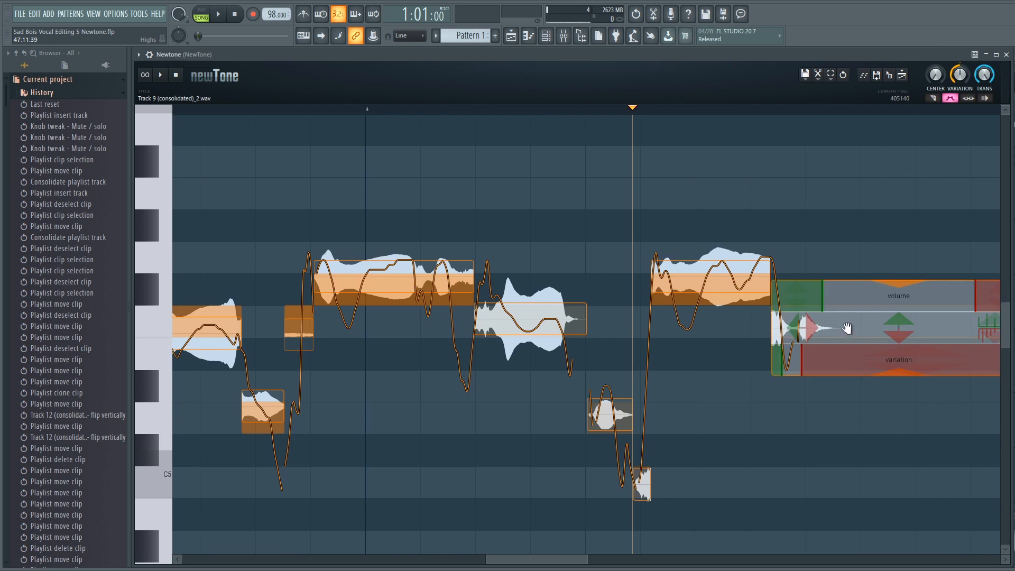
left_click_drag(846, 328, 879, 320)
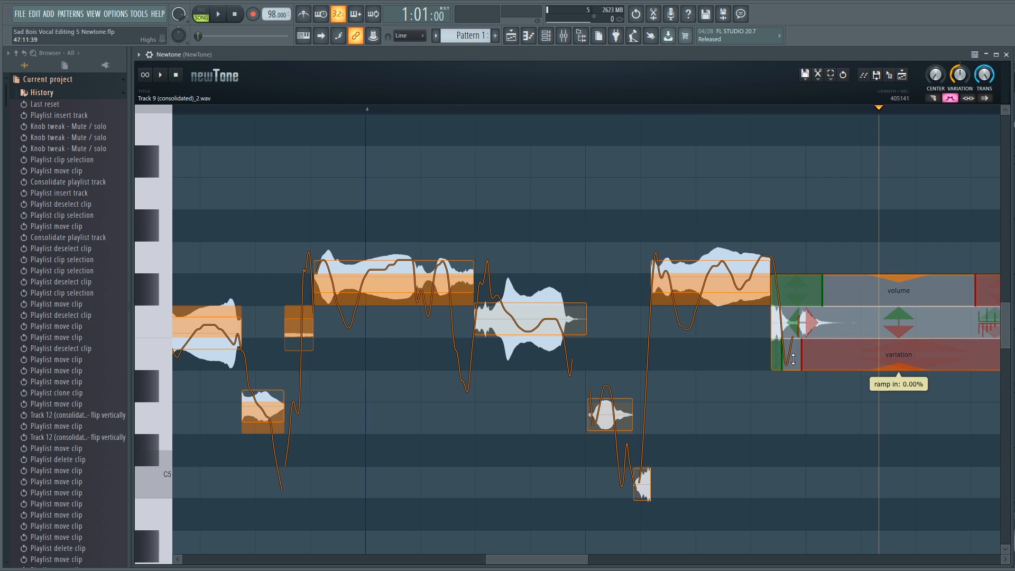
left_click_drag(890, 368, 894, 377)
left_click_drag(898, 380, 899, 379)
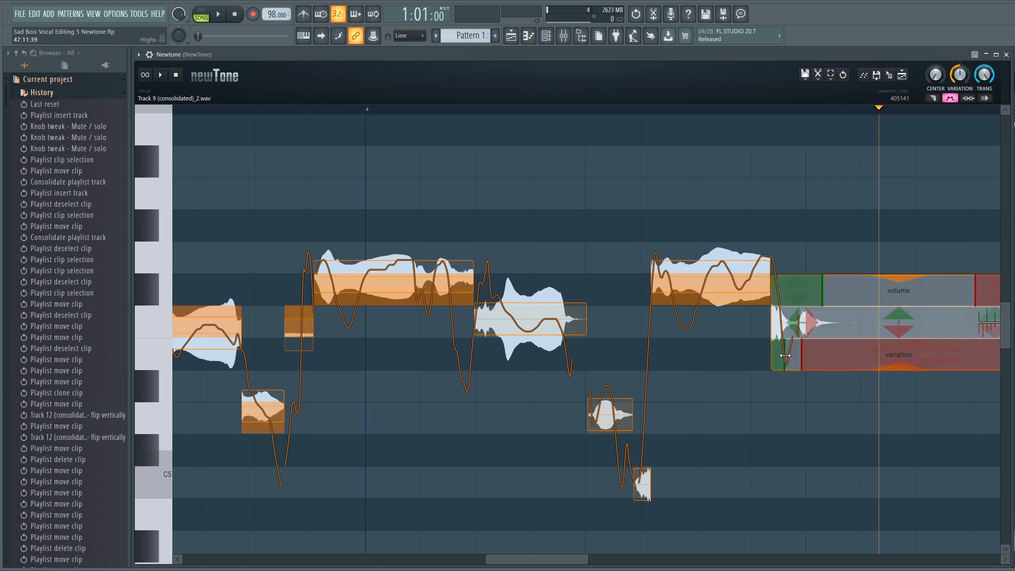
left_click_drag(776, 359, 775, 406)
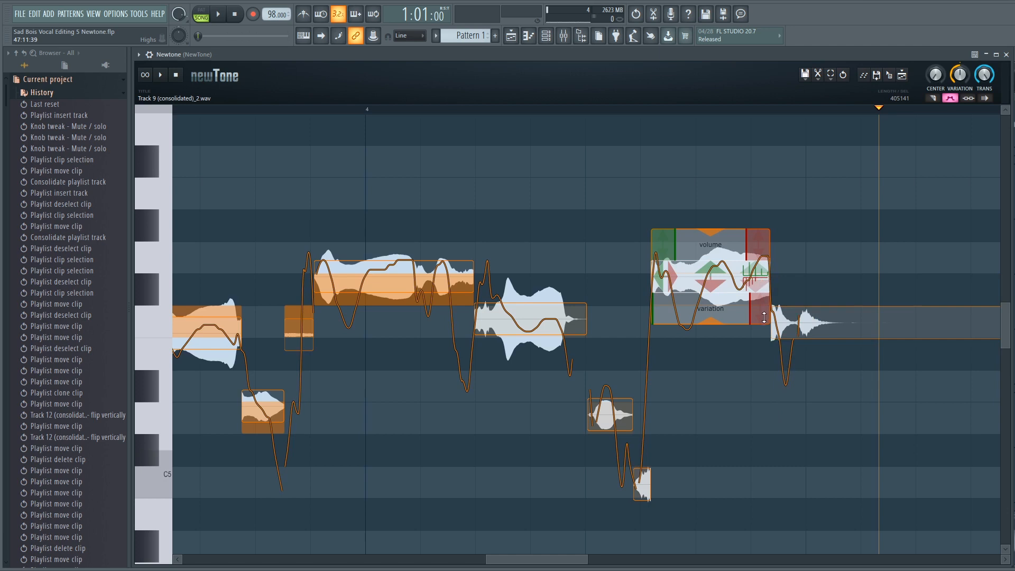
- Play the phrase back through bar 4, including from an earlier point in bar 3, to check the corrected notes
left_click(224, 109)
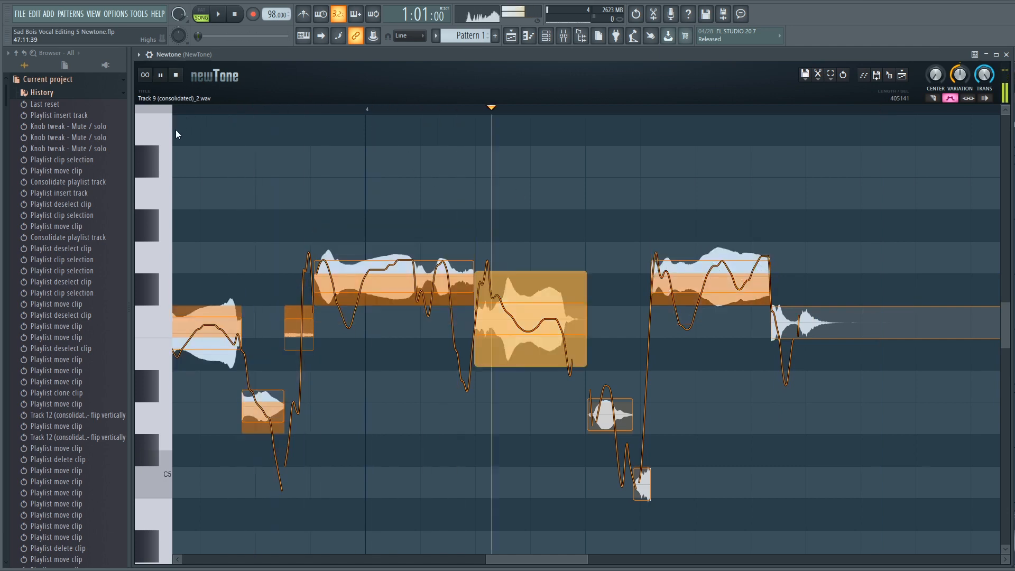
key("space")
scroll(204, 115, "down", 1)
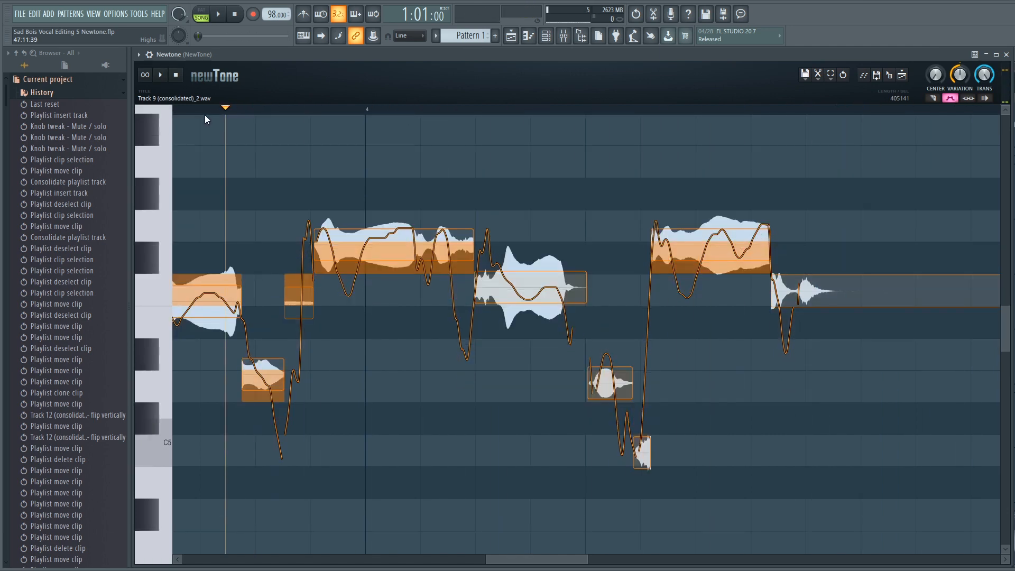
scroll(209, 109, "down", 4)
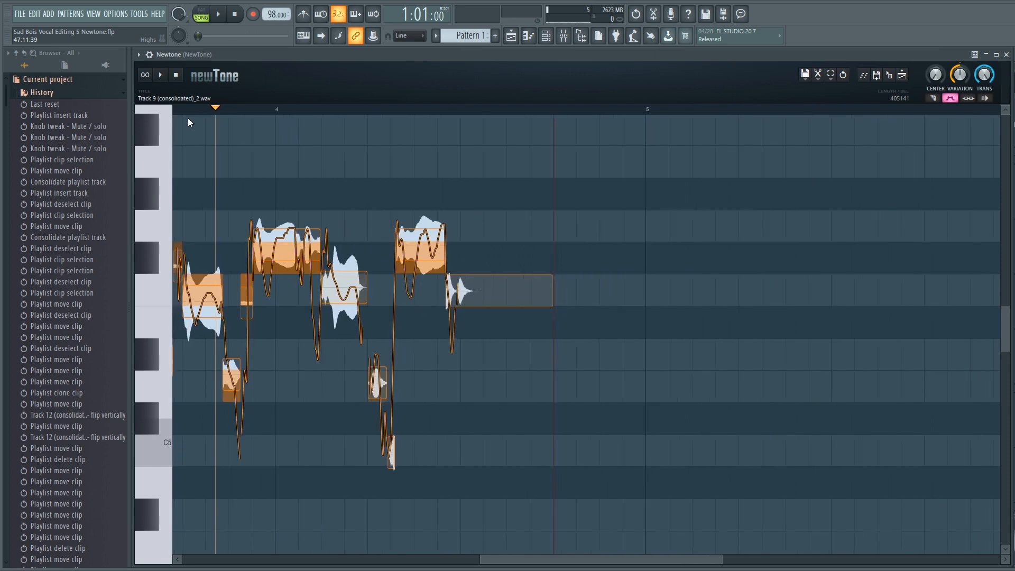
scroll(148, 113, "left", 2)
key("space")
scroll(149, 118, "left", 1)
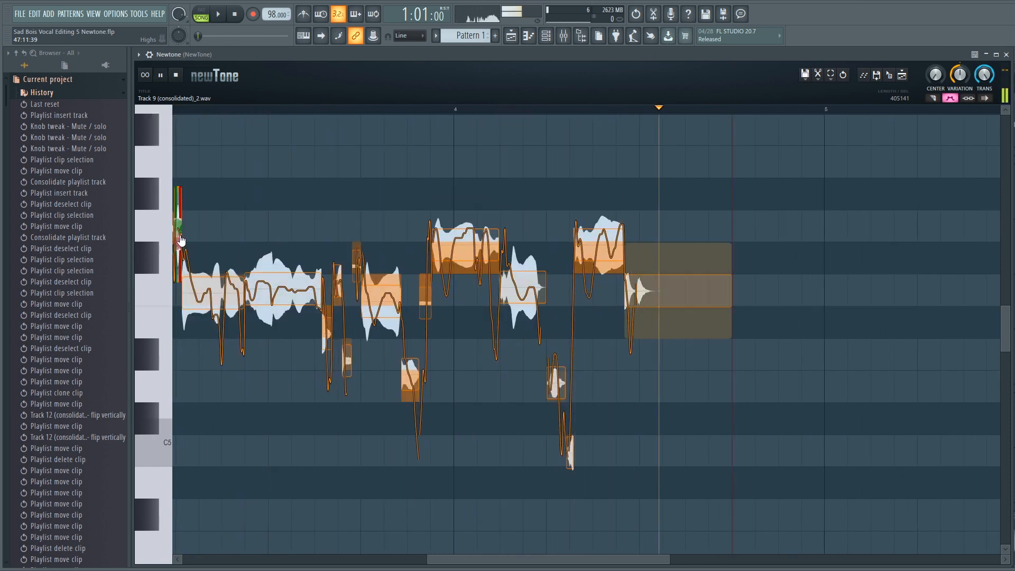
key("space")
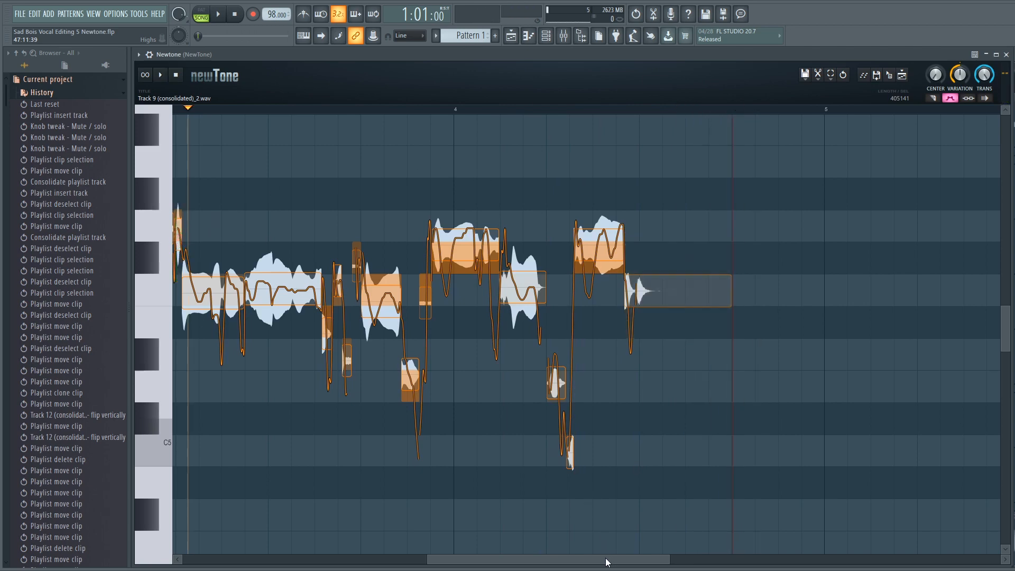
- Play the whole vocal take from the start of bar 1 through bar 4 to check the tuning
left_click_drag(604, 559, 360, 559)
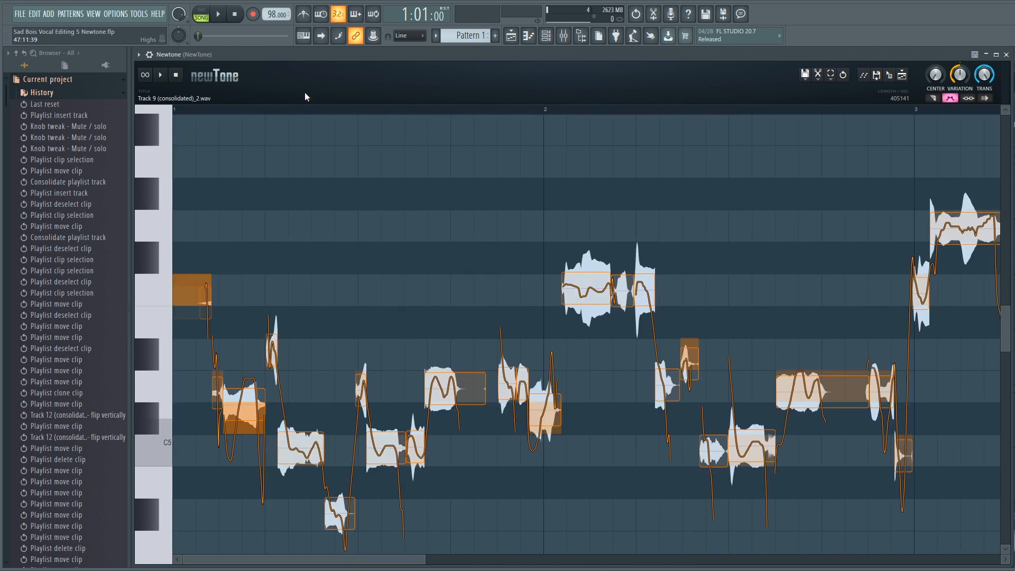
scroll(292, 109, "down", 2)
left_click(189, 110)
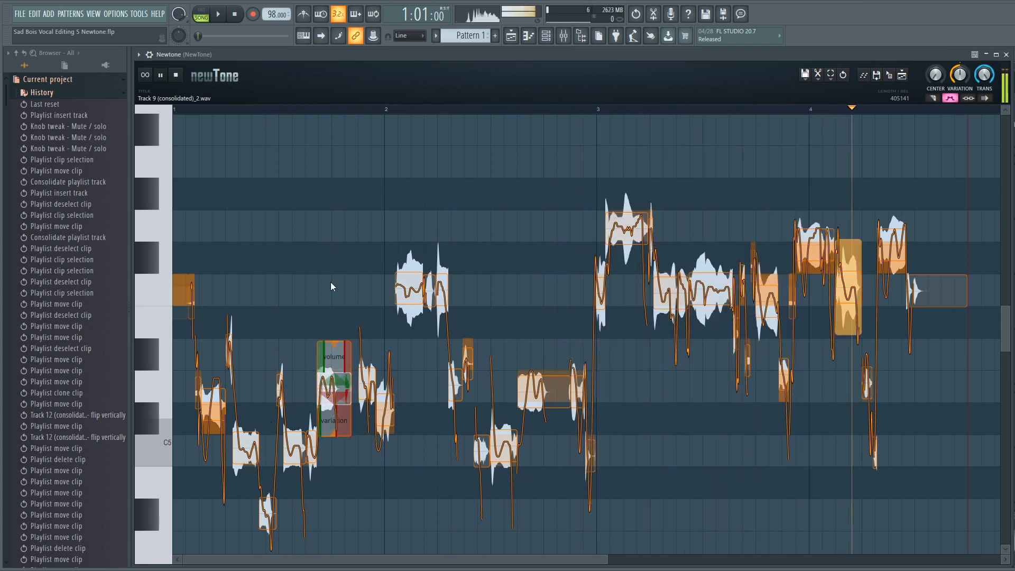
key("space")
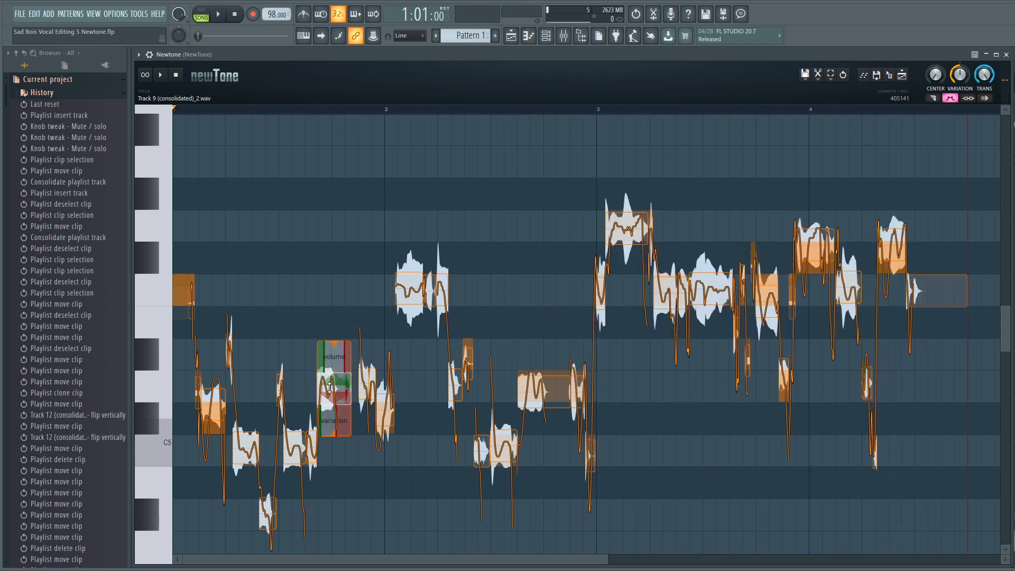
- Nudge the pitch of the D5 note late in bar 1, and play back from the start and from bar 3
left_click(330, 388)
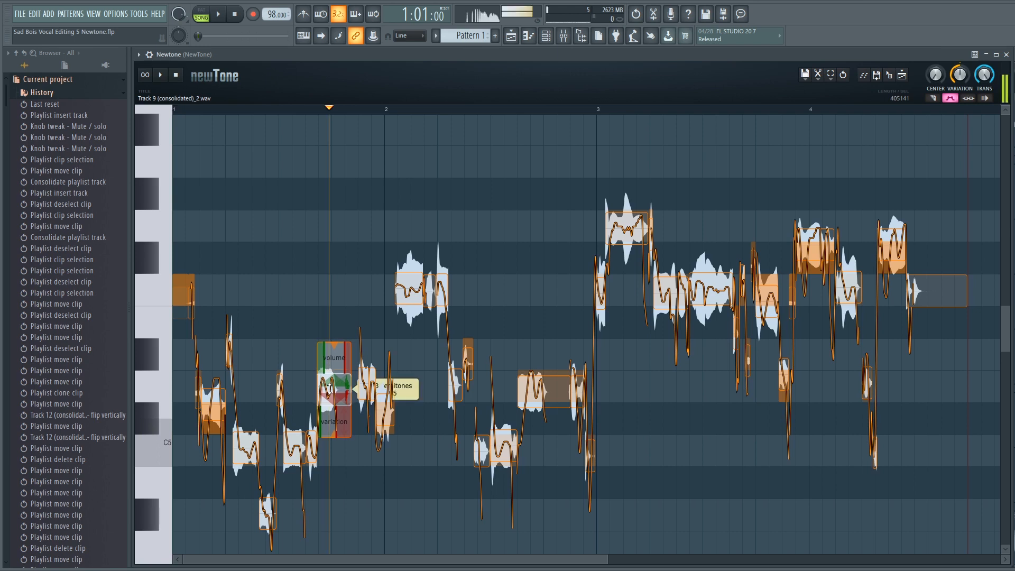
left_click(172, 110)
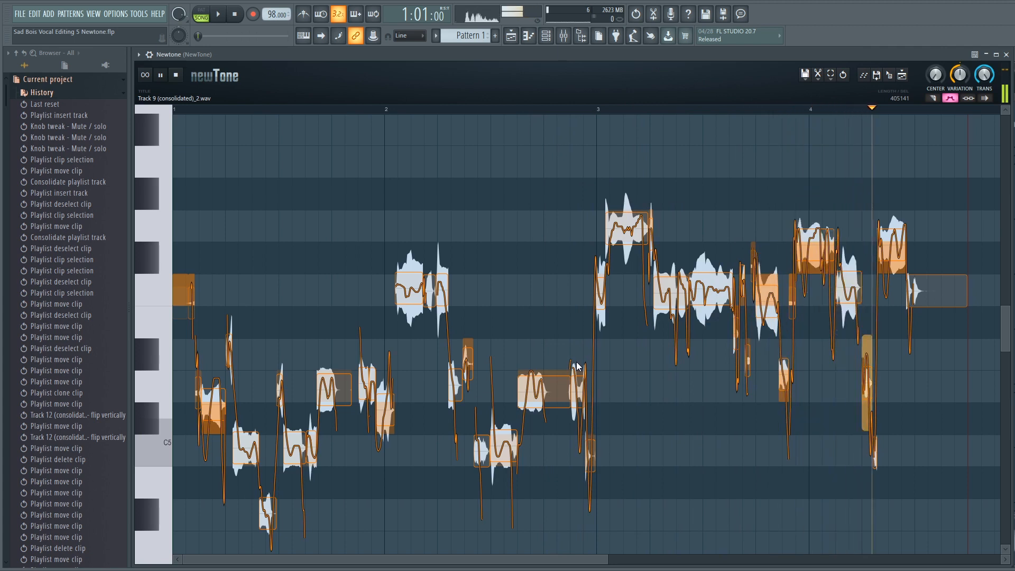
left_click(599, 111)
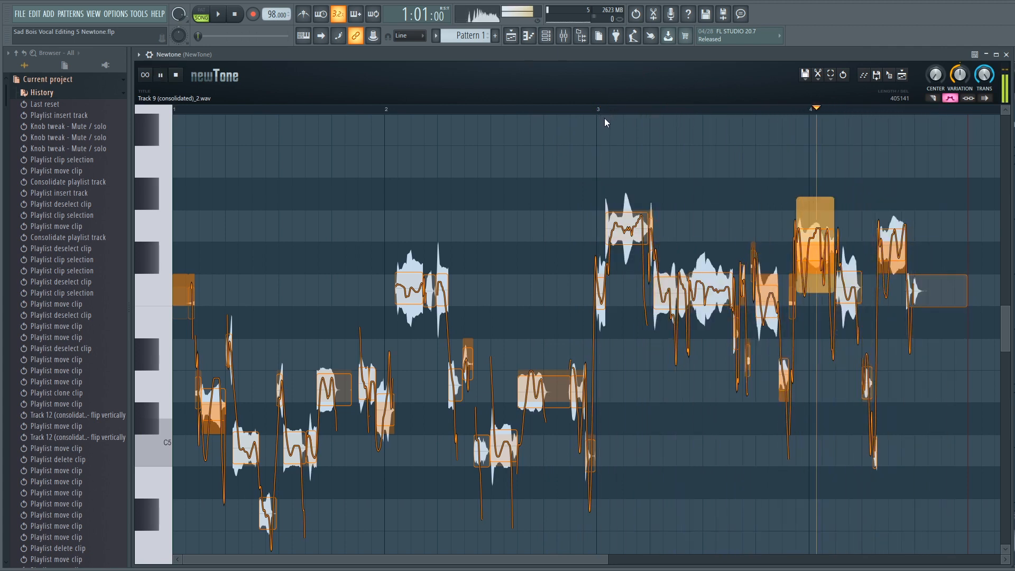
- Try splitting the long F5 note in the middle of bar 3, adjusting both halves' variation, and playing it back
key("space")
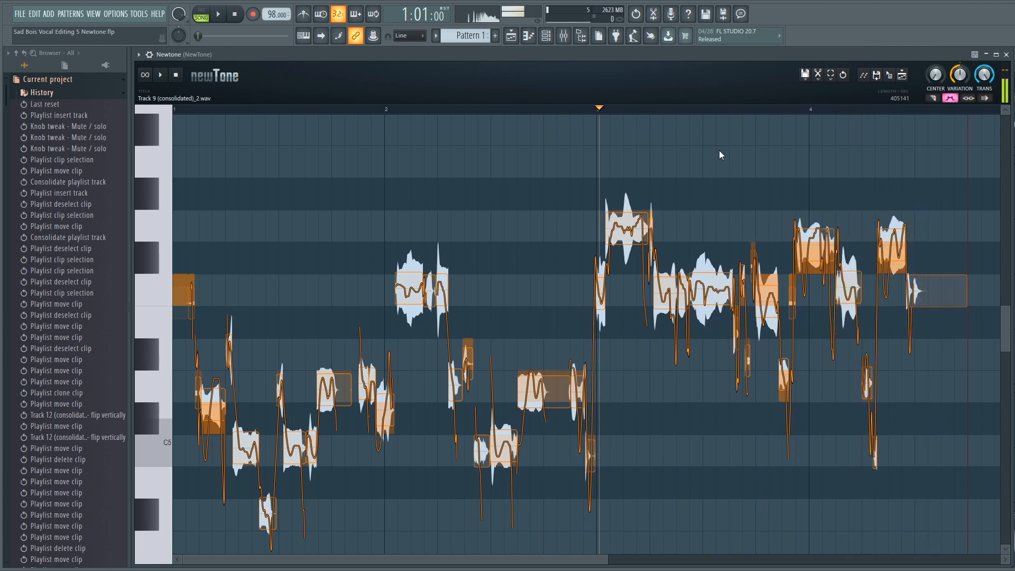
left_click(660, 110)
key("space")
scroll(722, 109, "up", 1)
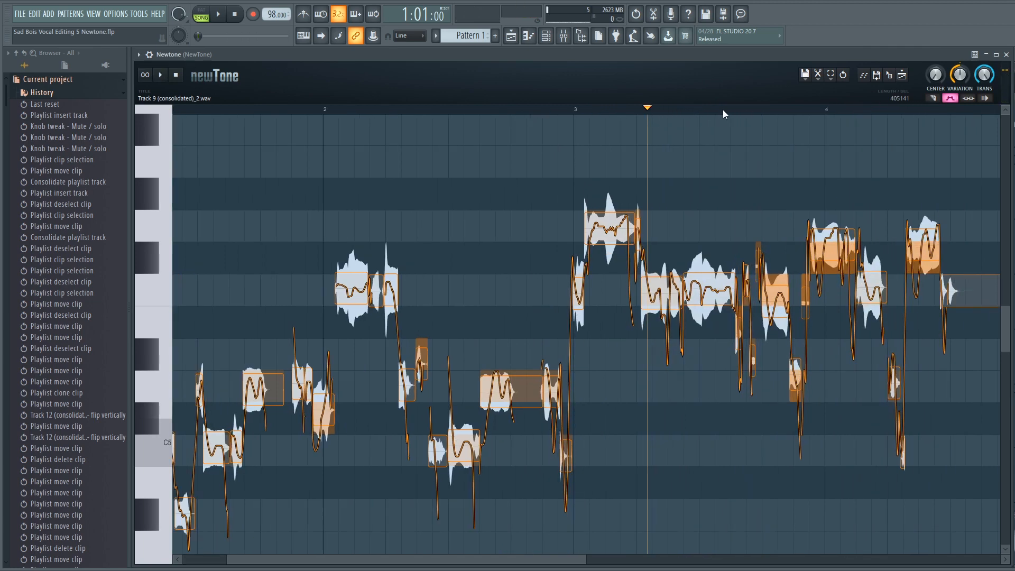
scroll(722, 109, "up", 2)
key("c")
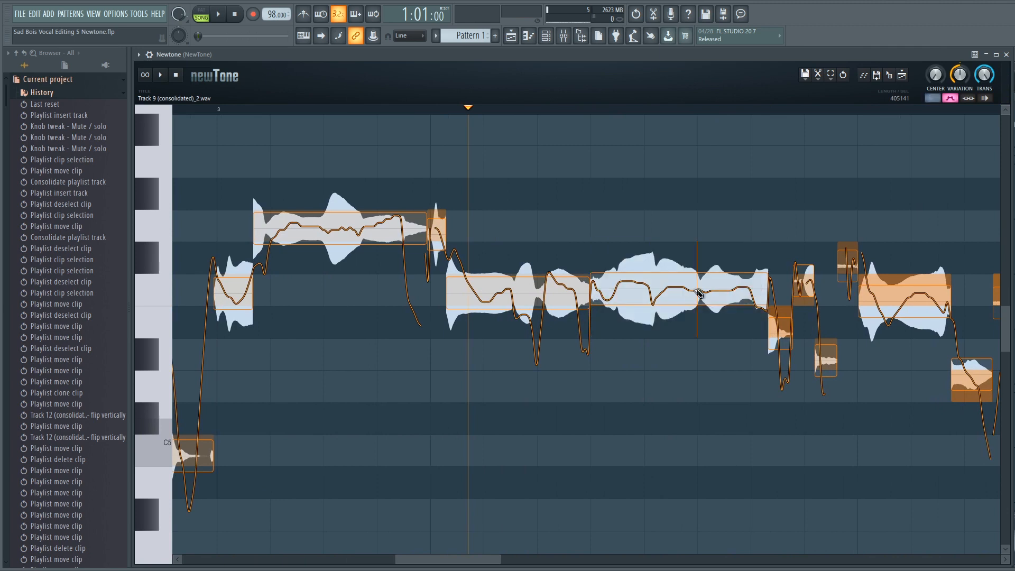
left_click(701, 291)
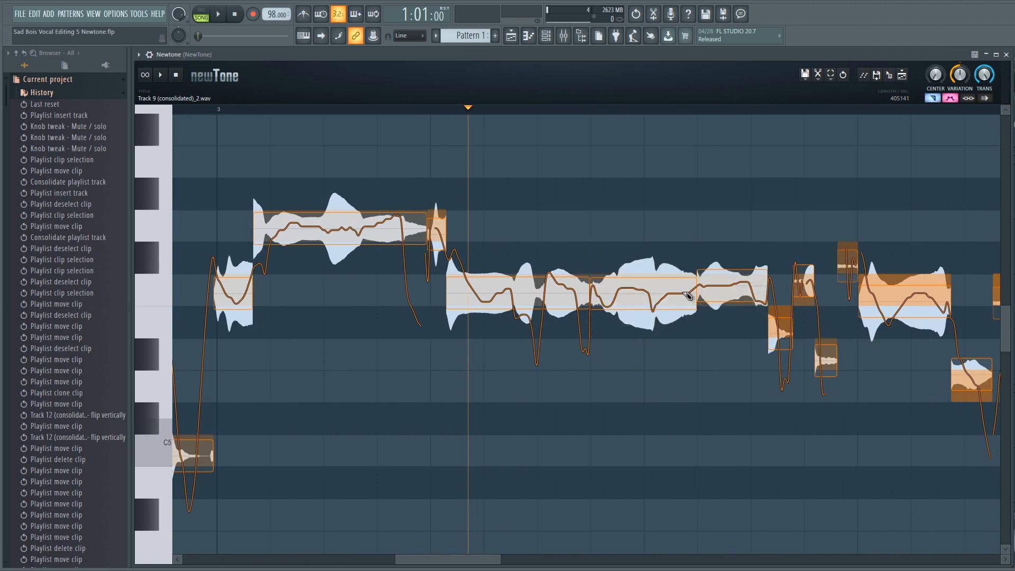
key("c")
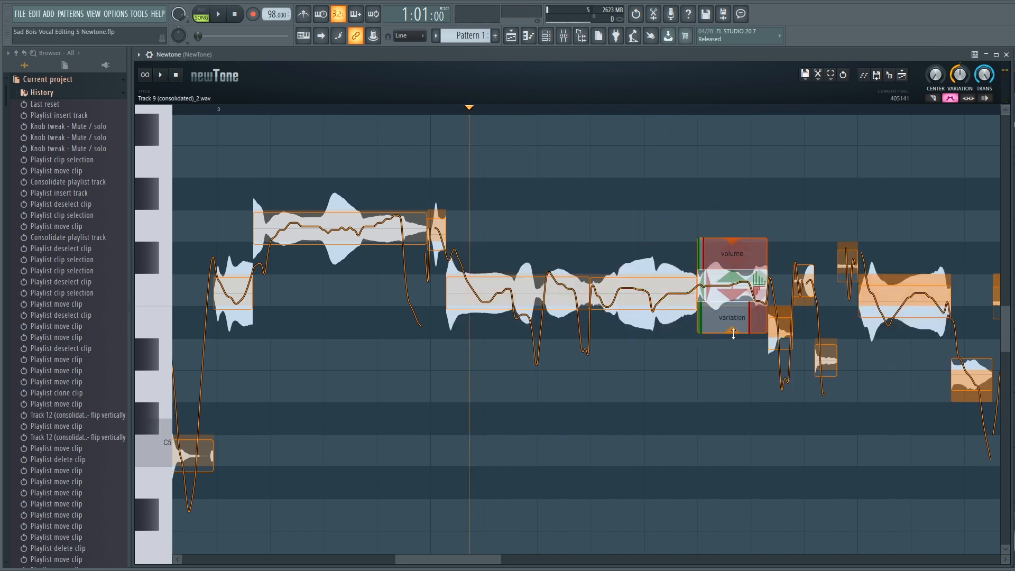
mouse_move(731, 328)
left_mouse_down()
mouse_move(735, 357)
mouse_move(733, 338)
left_mouse_up()
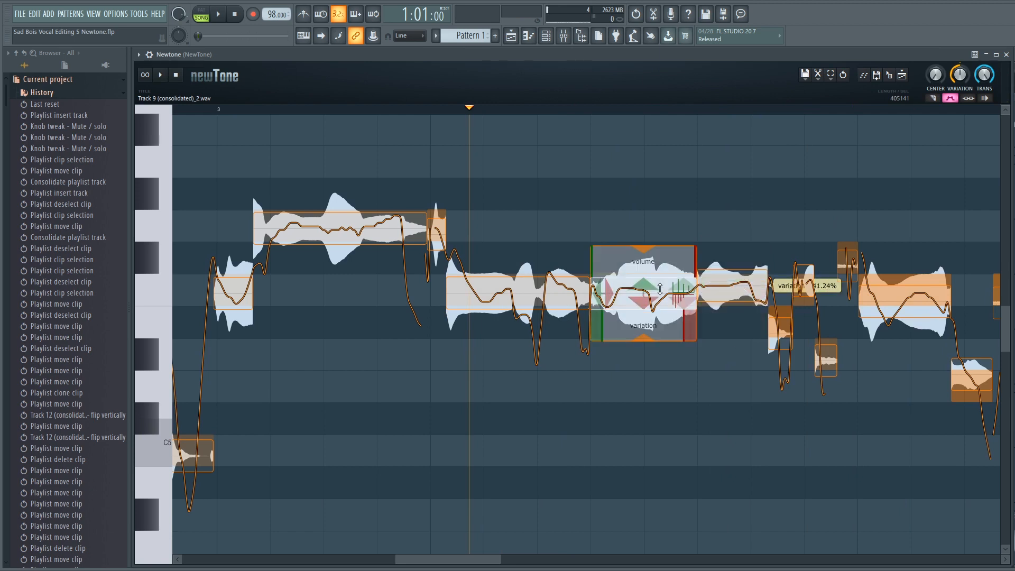
left_click_drag(643, 327, 643, 297)
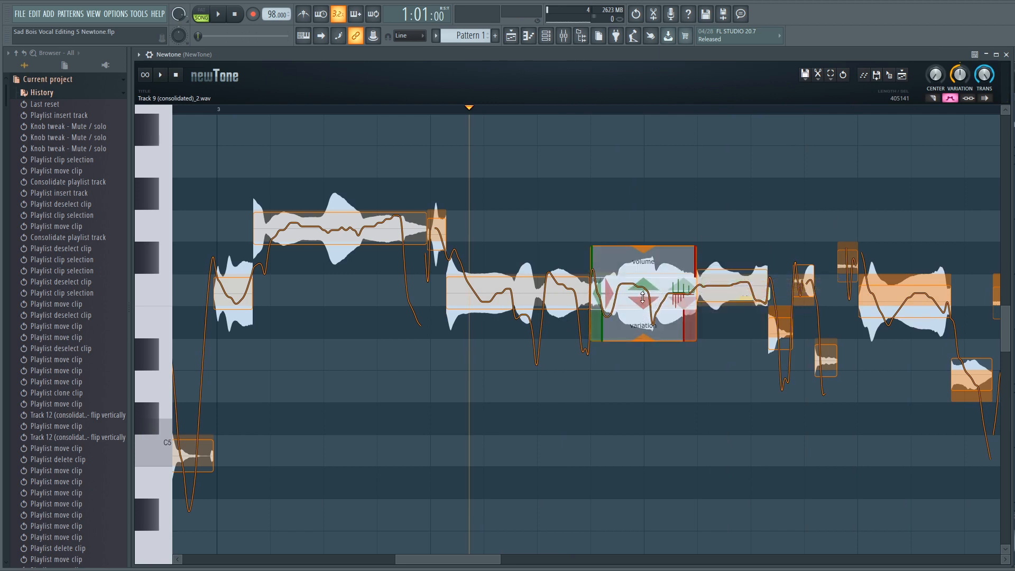
key("space")
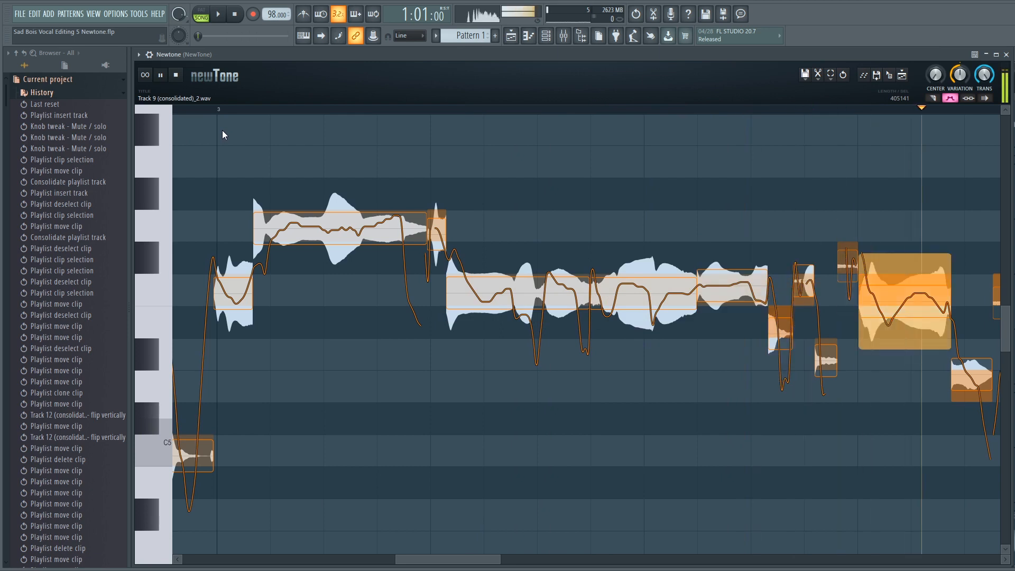
- Undo the variation changes and the split on the long F5 note in bar 3
key("ctrl+z")
key("ctrl+z")
key("ctrl+z")
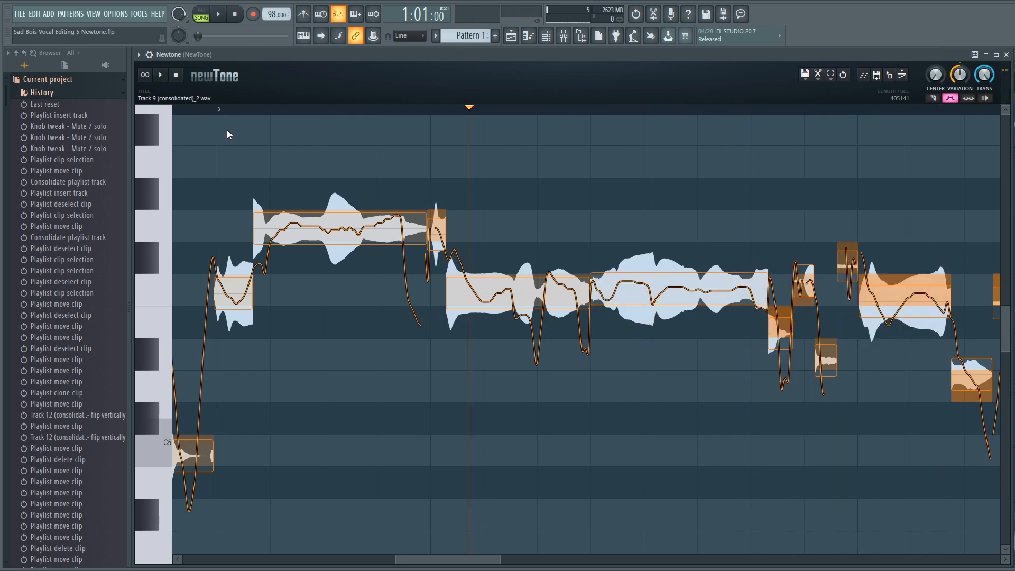
- Play the take back from just before bar 3 and again from the start of bar 1 to check the tuning
scroll(260, 111, "down", 2)
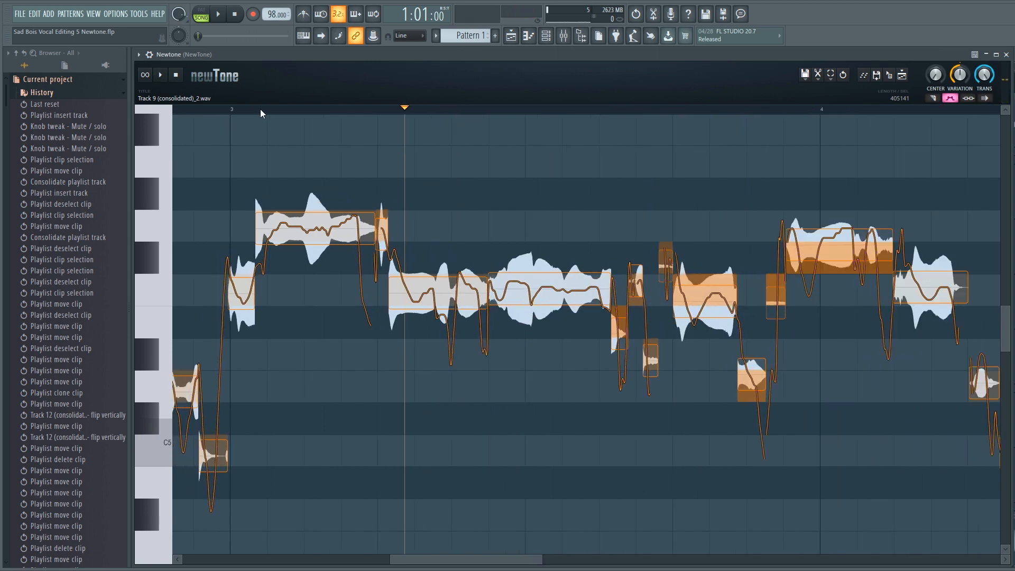
mouse_move(260, 109)
left_mouse_down()
mouse_move(222, 109)
mouse_move(185, 128)
left_mouse_up()
key("space")
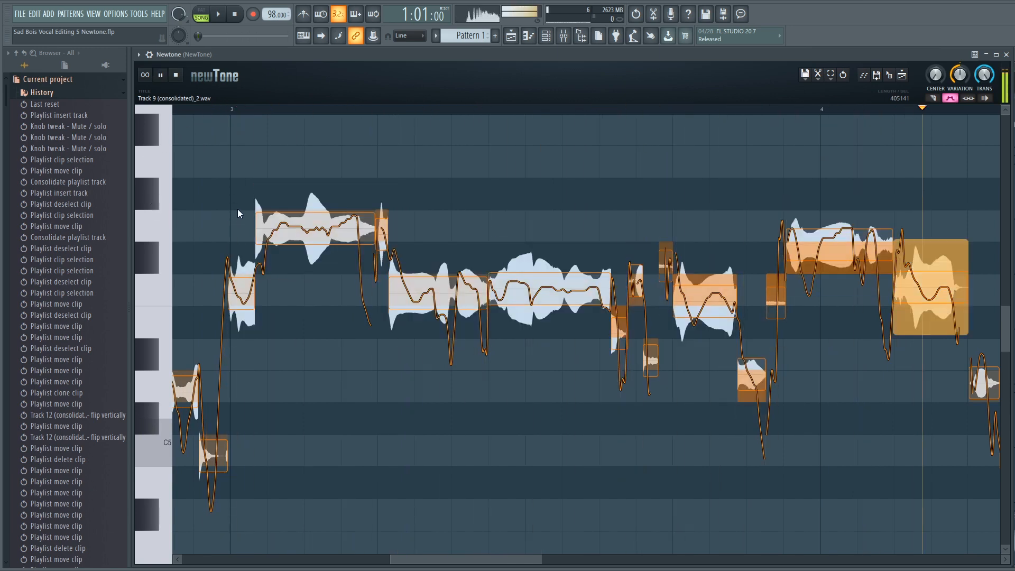
key("space")
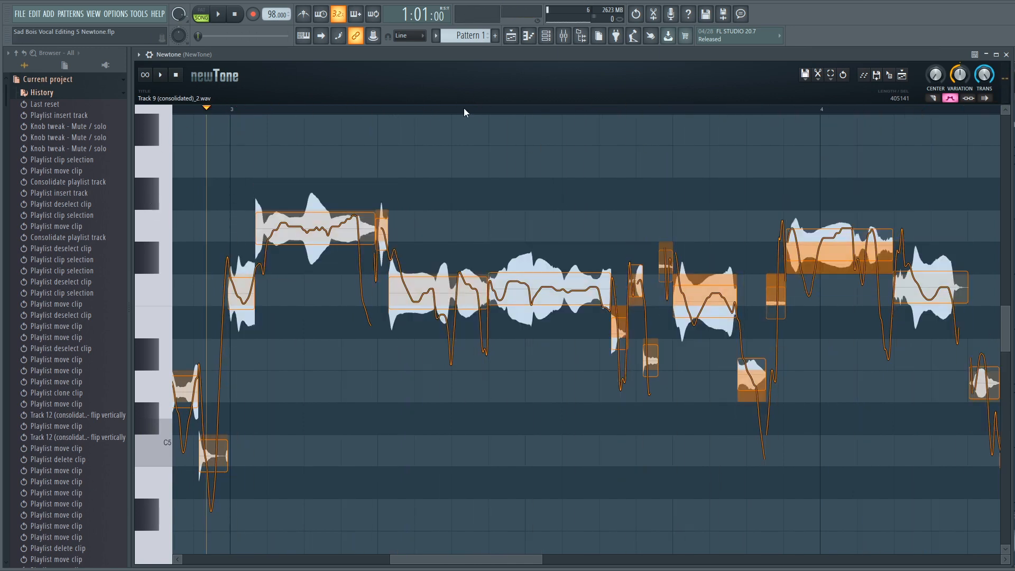
scroll(462, 107, "down", 5)
left_click_drag(220, 107, 108, 119)
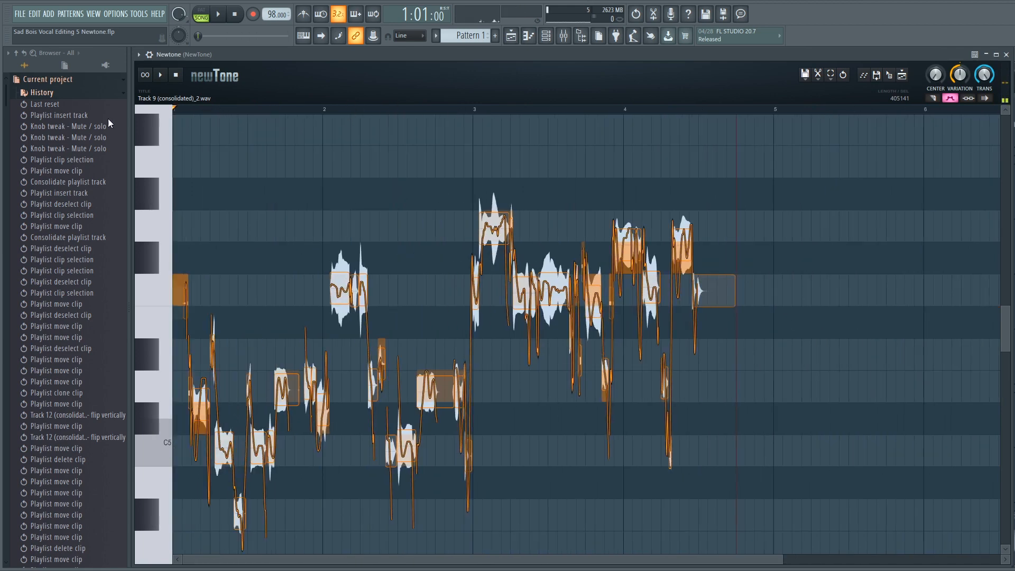
key("space")
- Move the Newtone window aside and send the tuned take to the start of the playlist as a new audio clip
left_click_drag(903, 57, 1013, 56)
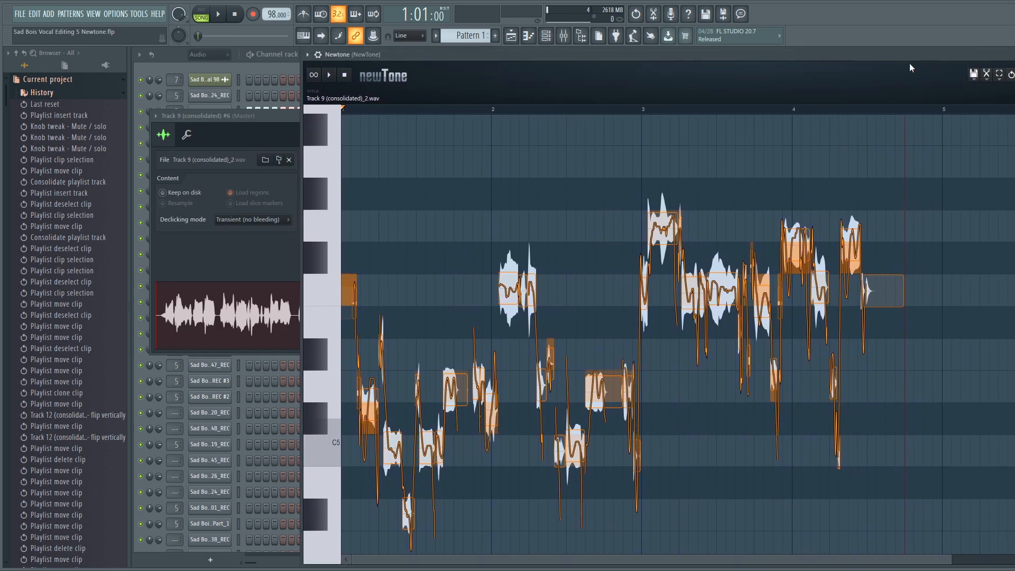
left_click_drag(836, 55, 1014, 51)
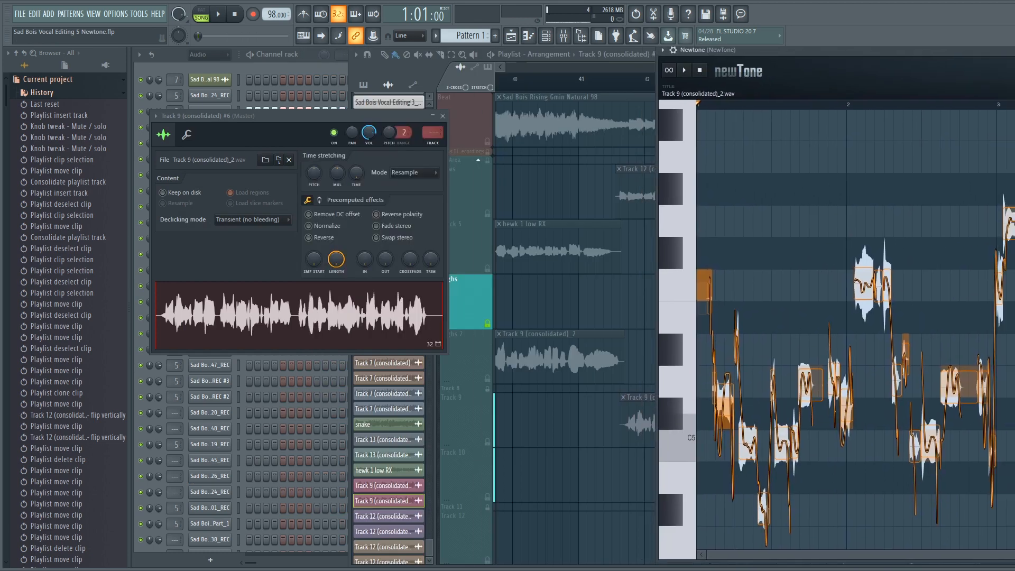
left_click(497, 68)
left_click_drag(763, 68, 483, 87)
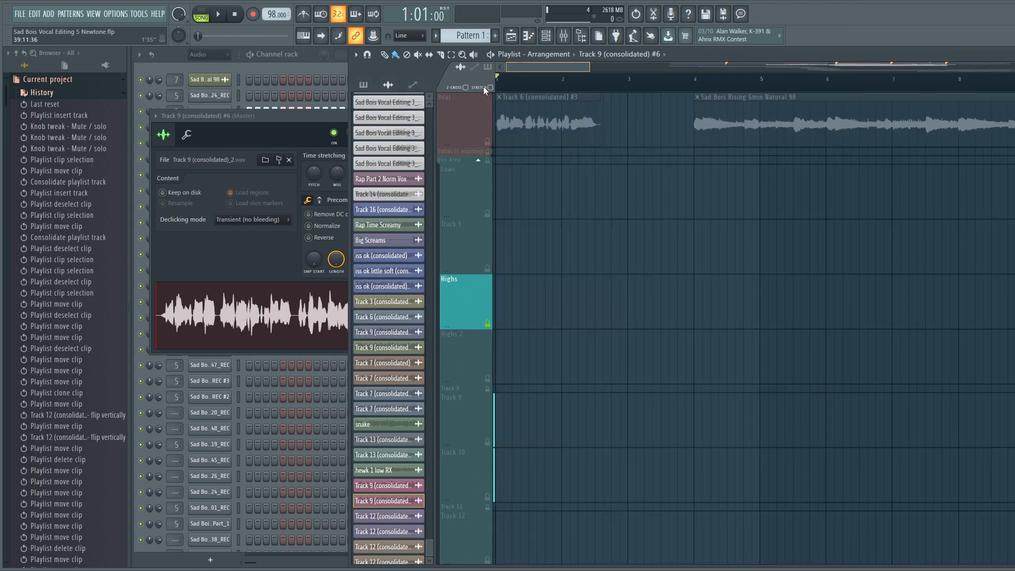
key("Tab")
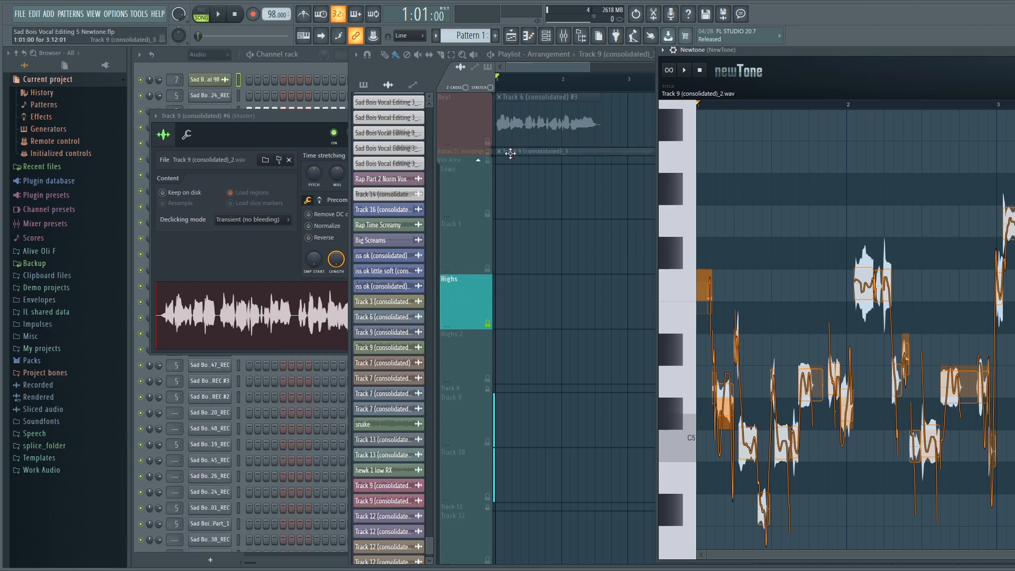
- Move the tuned clip to Track 10, directly below the original Track 9 (consolidated) #6 clip, with its start aligned at 41:11:00
left_click(510, 153)
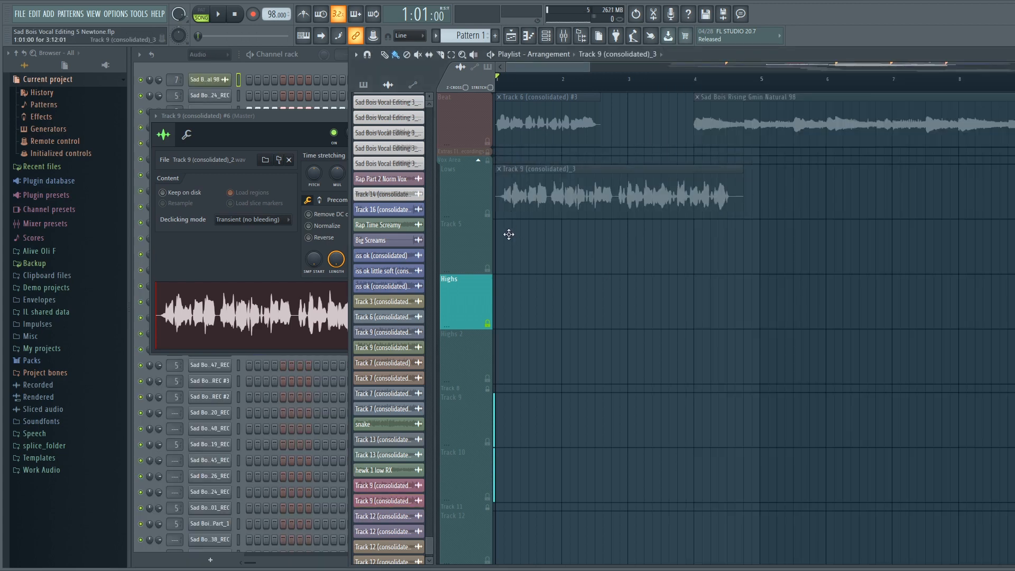
left_click_drag(589, 66, 602, 167)
left_click_drag(760, 182, 1014, 182)
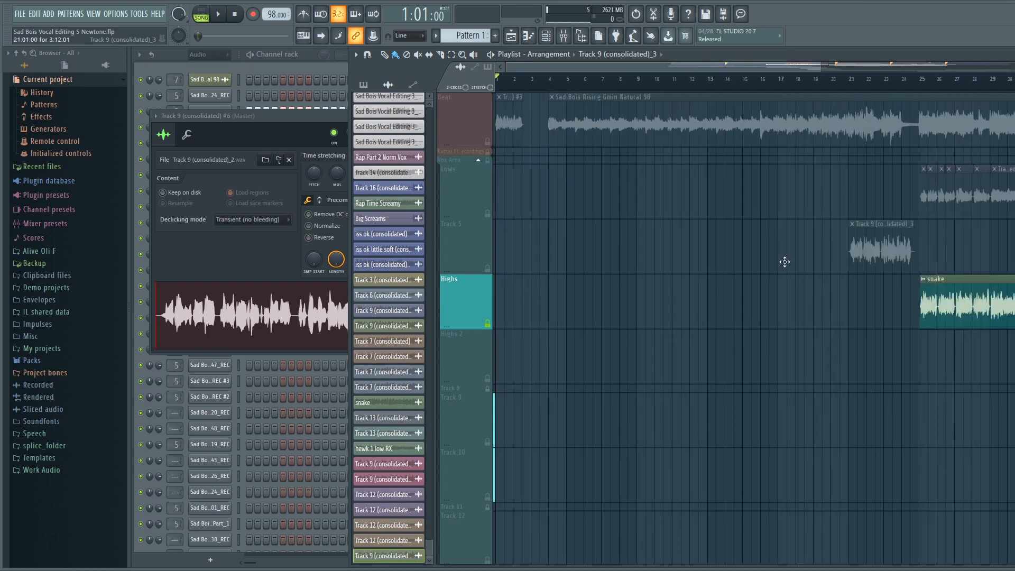
left_click_drag(785, 261, 678, 259)
left_click_drag(730, 66, 920, 68)
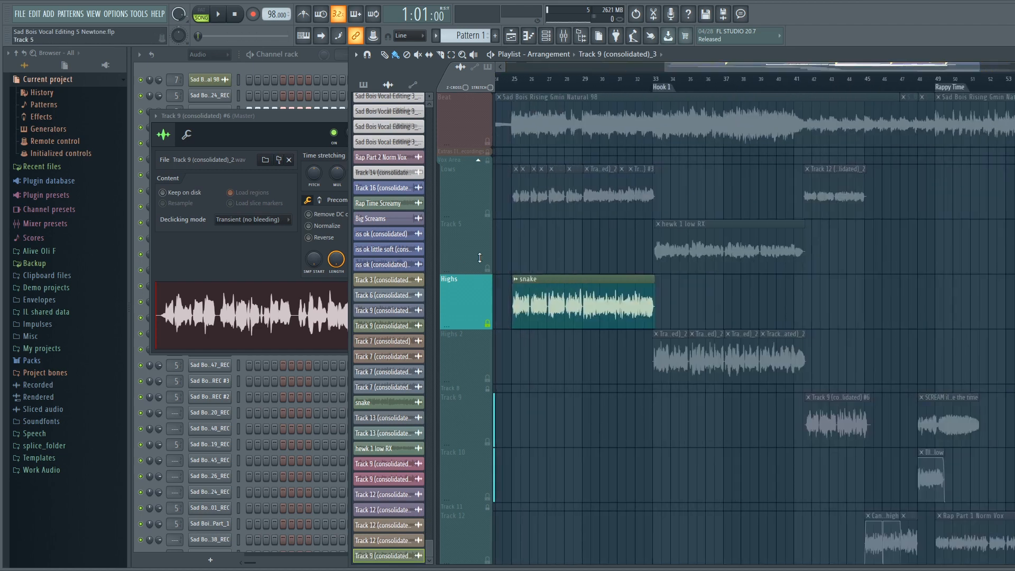
left_click_drag(740, 71, 712, 71)
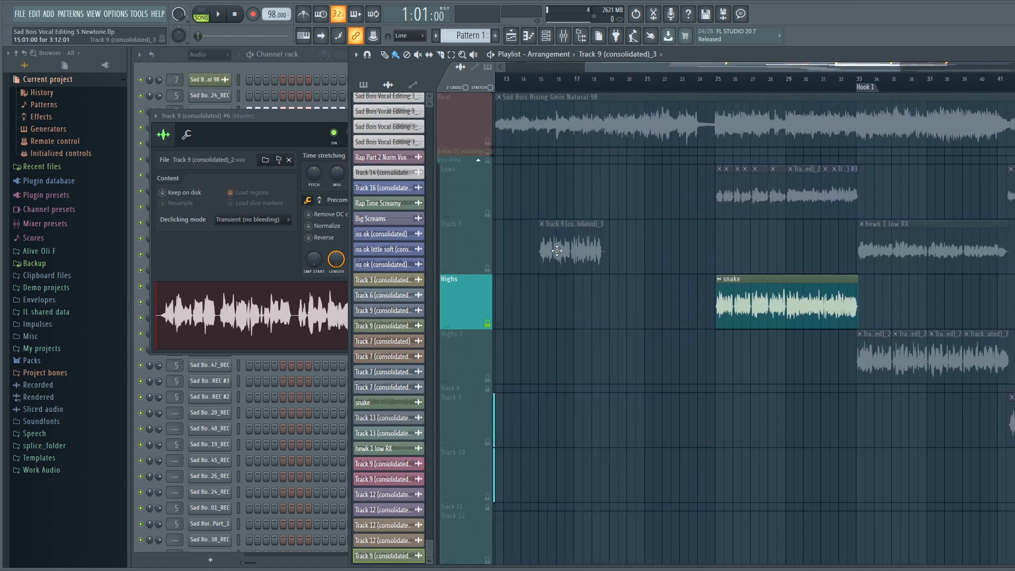
left_click_drag(556, 250, 660, 413)
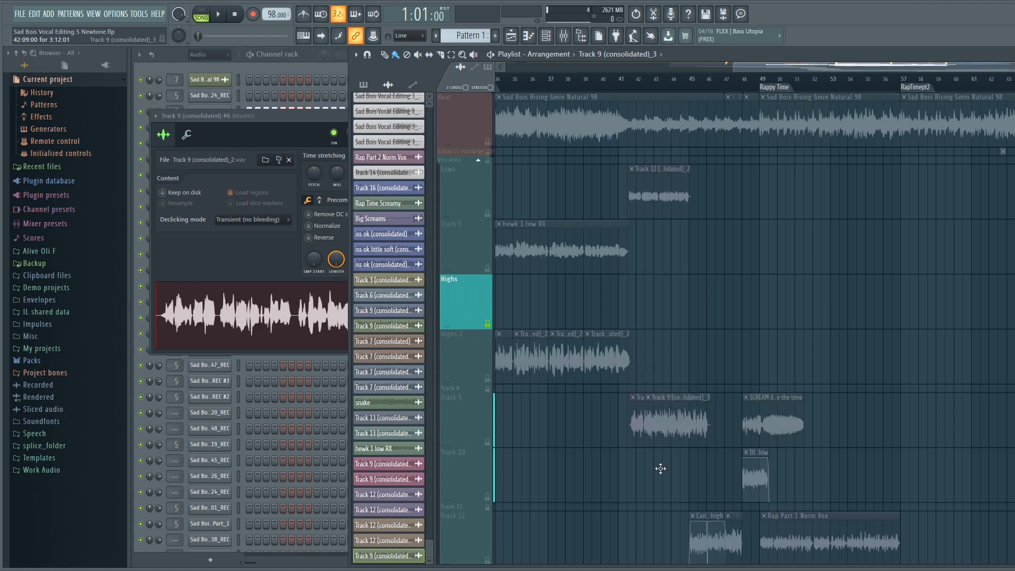
scroll(634, 88, "up", 4)
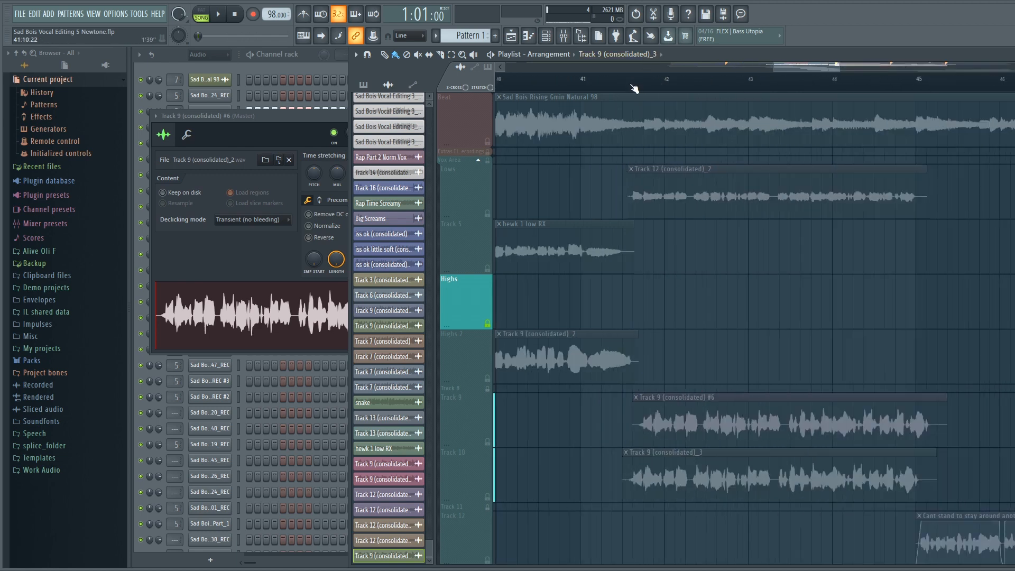
left_click_drag(648, 475, 657, 475)
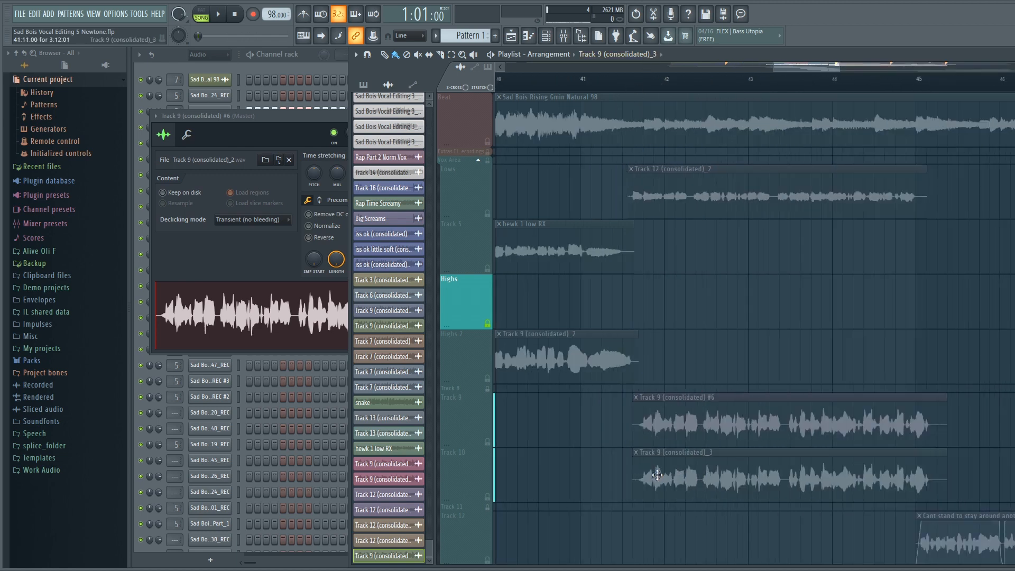
- Unmute Track 9 and Track 10 and play the original and tuned takes together from 41:11:00
left_click(642, 85)
scroll(613, 84, "up", 3)
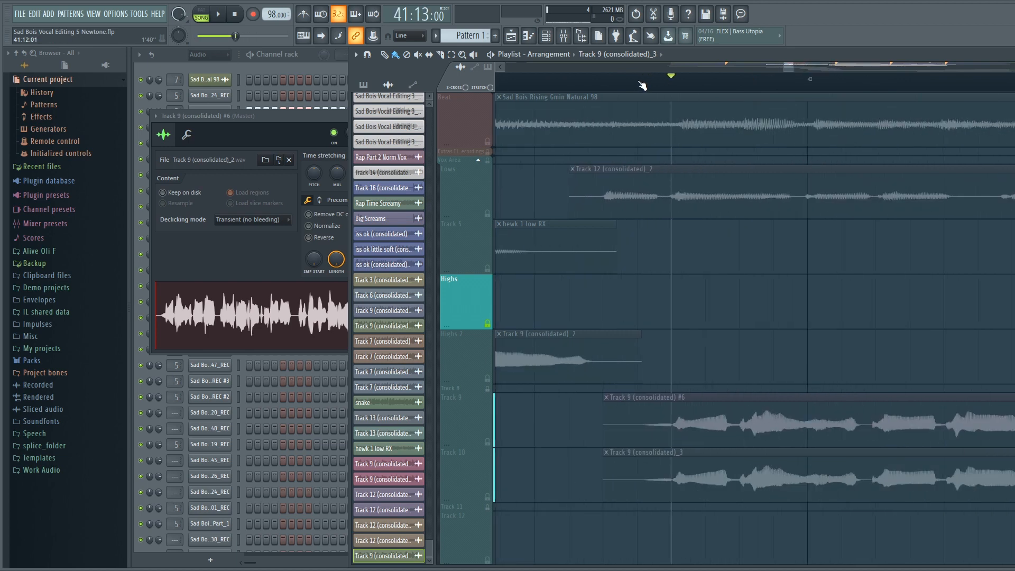
left_click_drag(489, 443, 489, 506)
key("space")
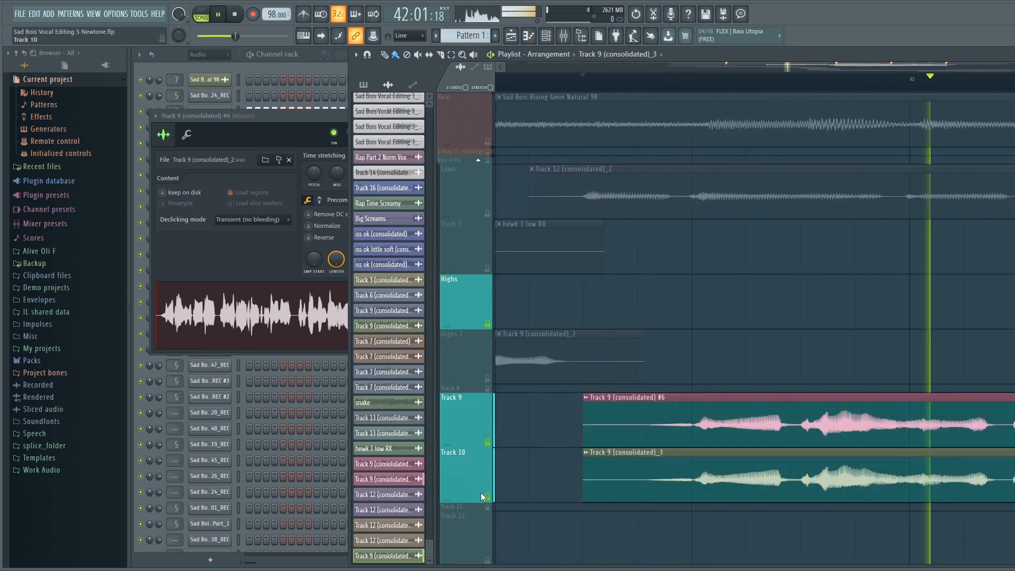
scroll(637, 81, "down", 6)
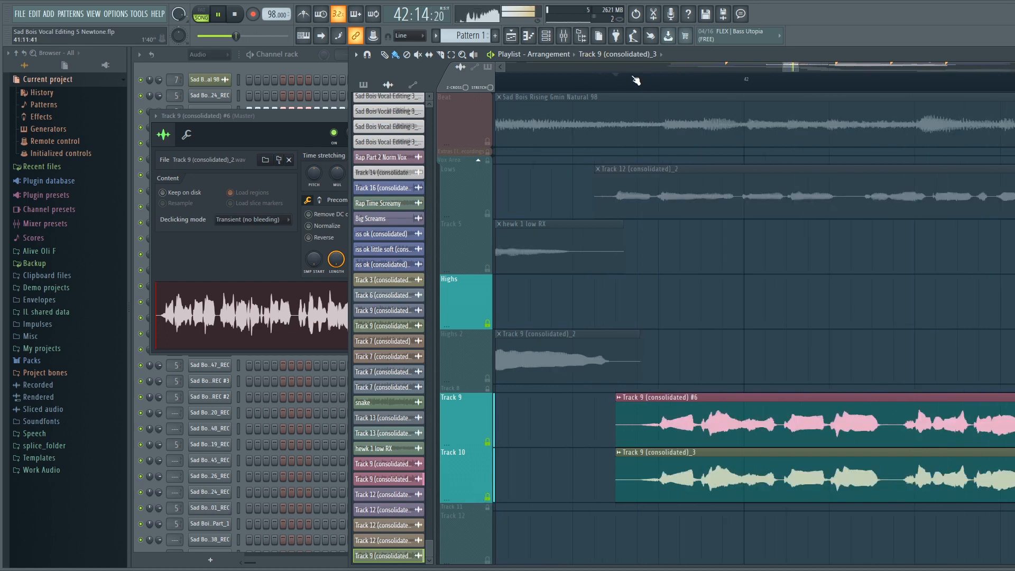
left_click_drag(789, 71, 795, 114)
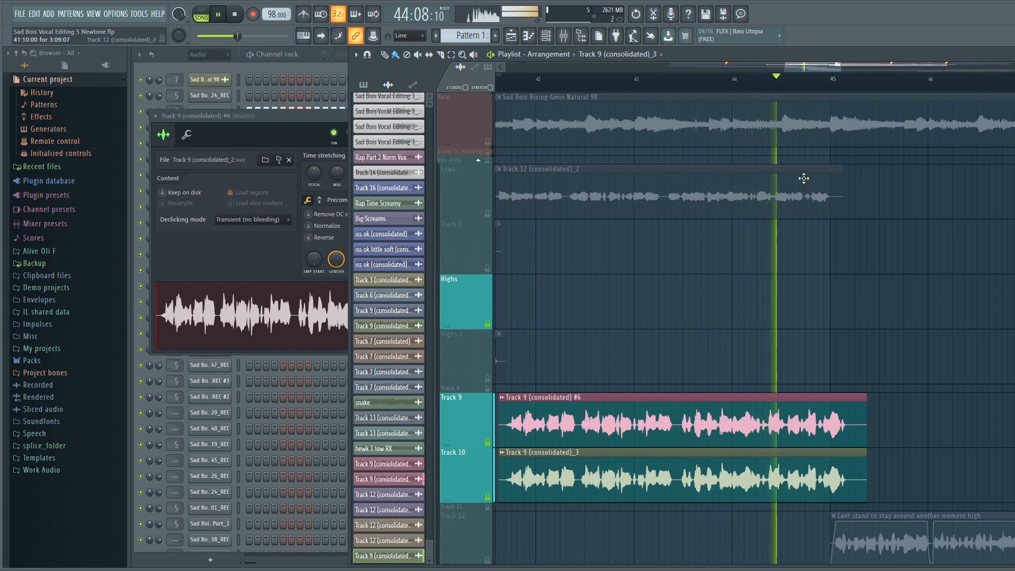
key("space")
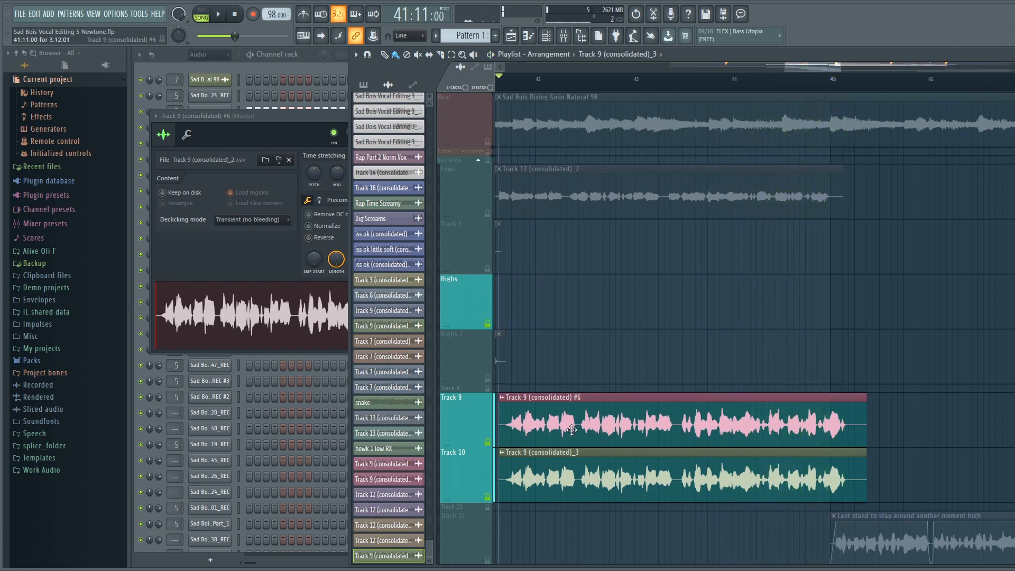
- Mute Track 9 and move the tuned clip from Track 10 to the Highs track, keeping its start at 41:11:00
left_click(486, 442)
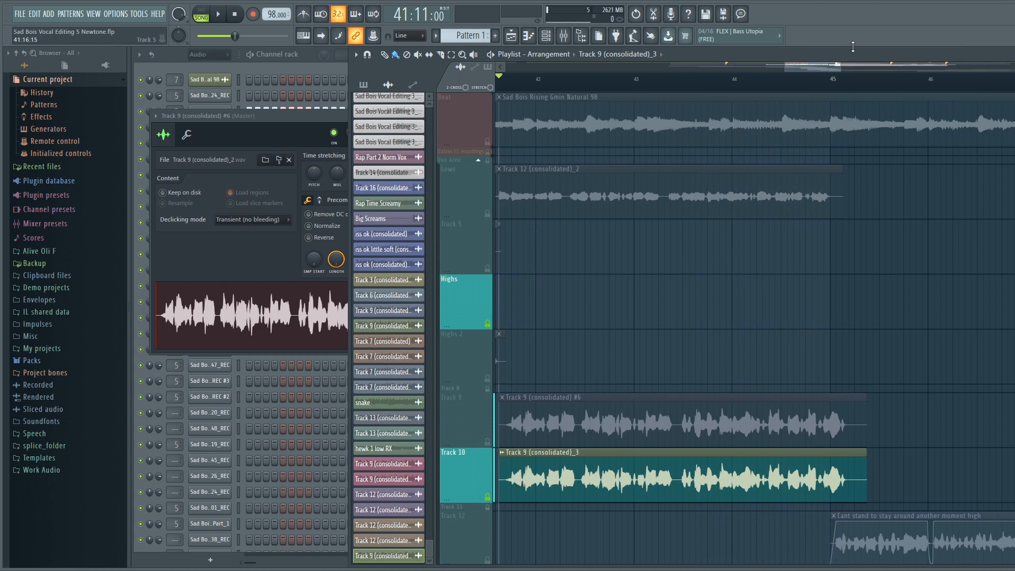
left_click_drag(820, 68, 810, 69)
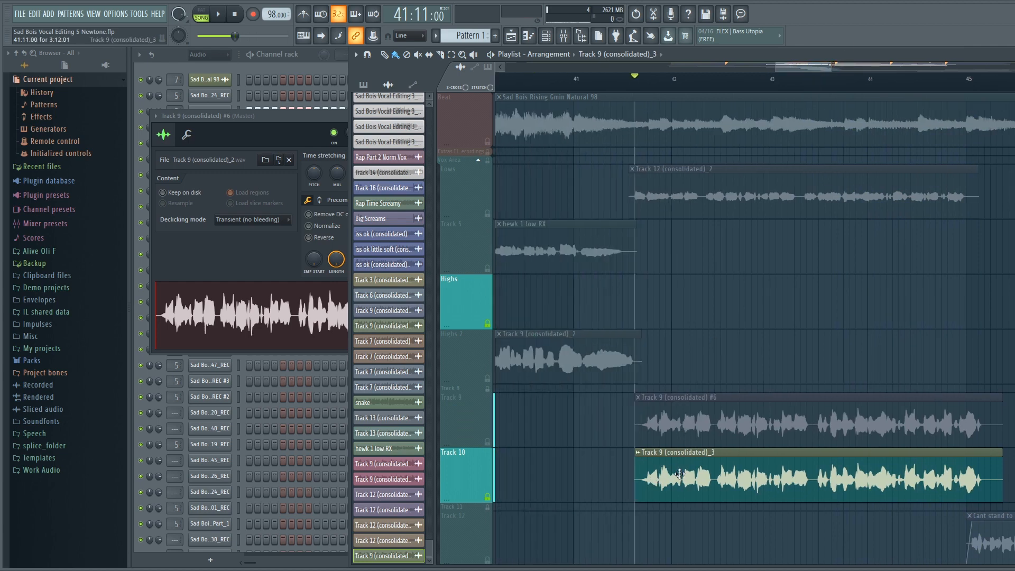
scroll(644, 86, "up", 4)
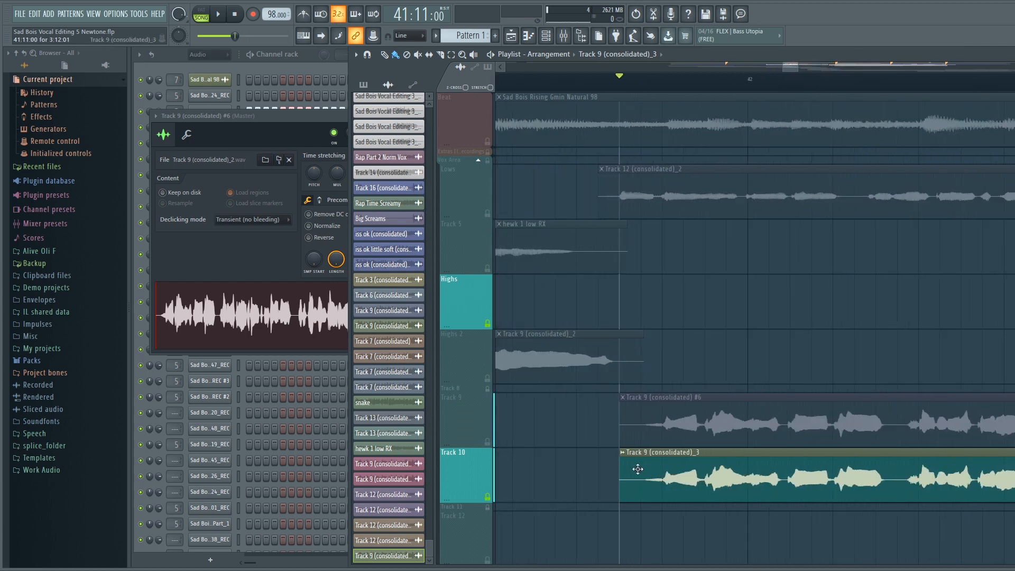
left_click_drag(641, 450, 650, 265)
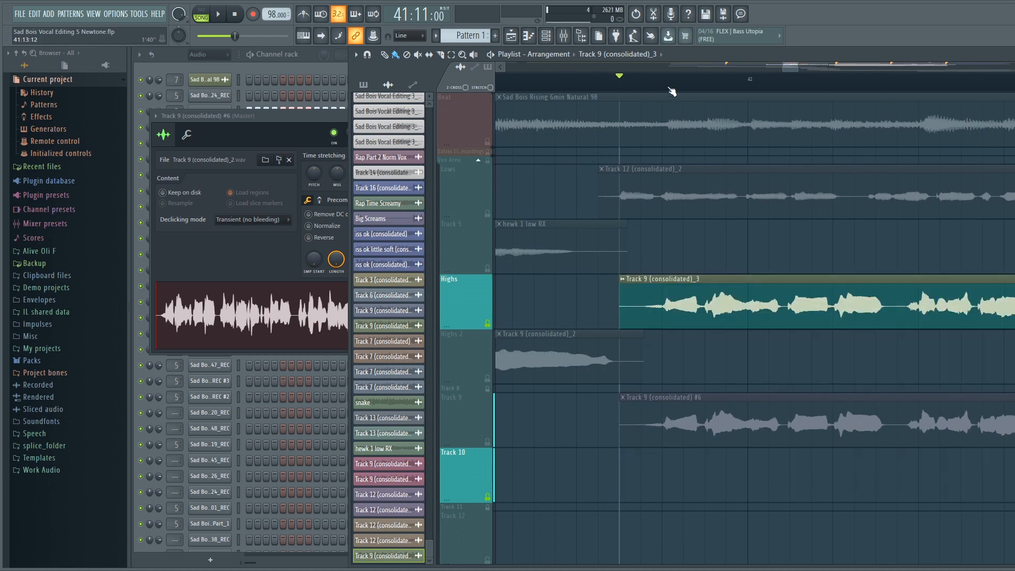
- Play the tuned clip from its start and unmute the Beat track to hear it with the instrumental
scroll(670, 84, "down", 5)
key("space")
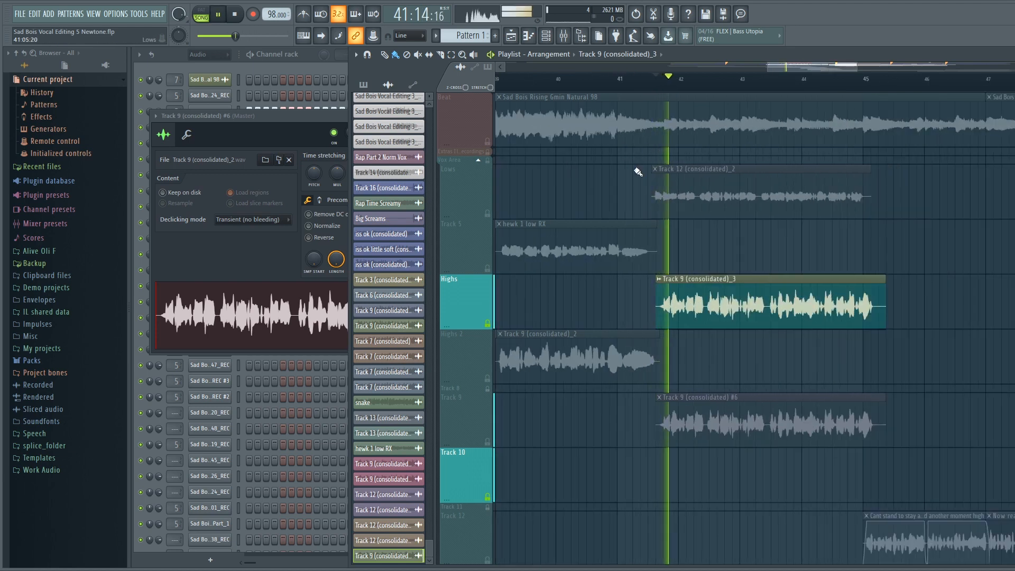
left_click(464, 119)
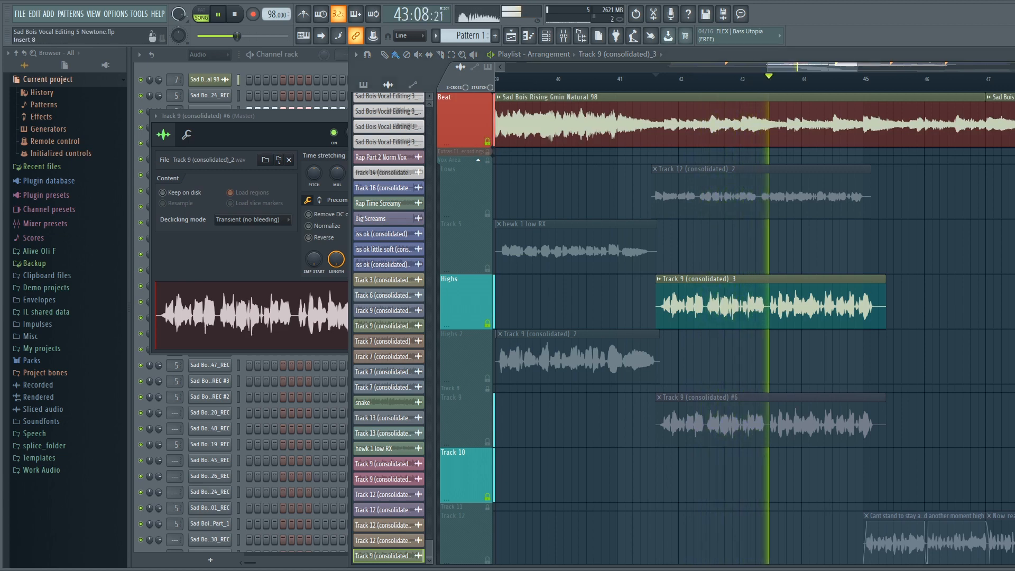
- Unmute the Highs 2 track and play the arrangement from 39:13:00 to hear its vocal with the beat
key("space")
key("space")
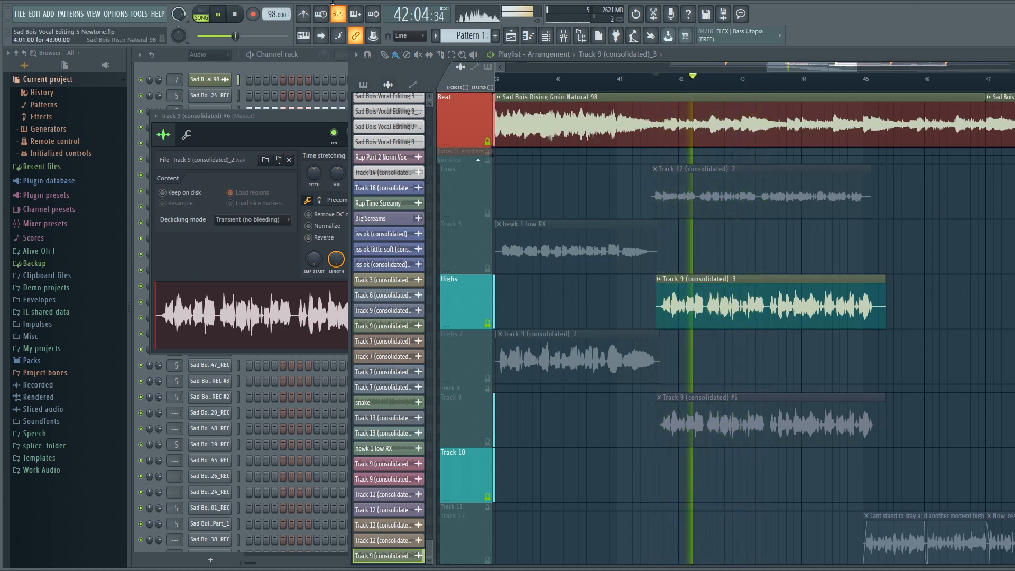
left_click(491, 378)
key("space")
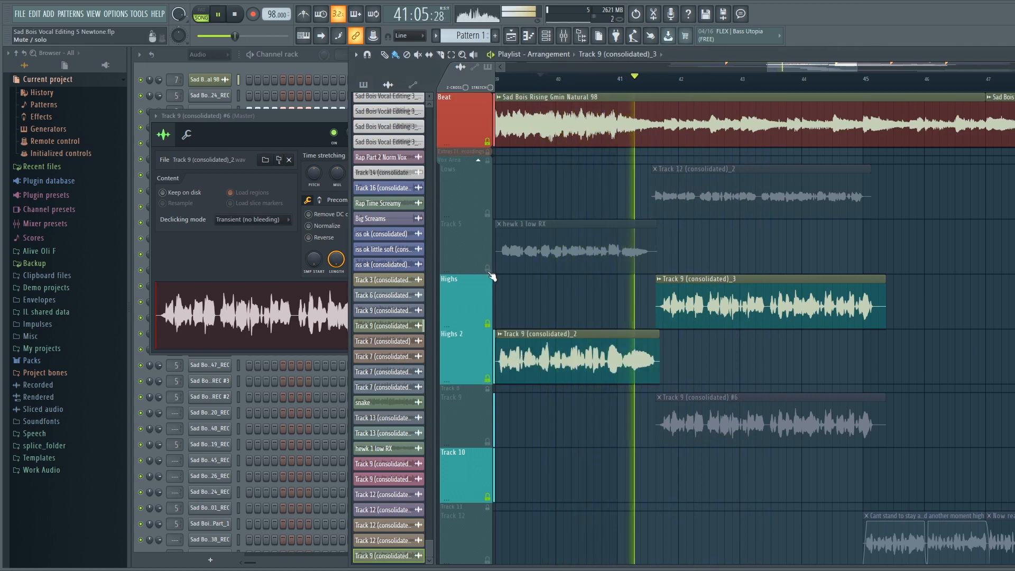
key("space")
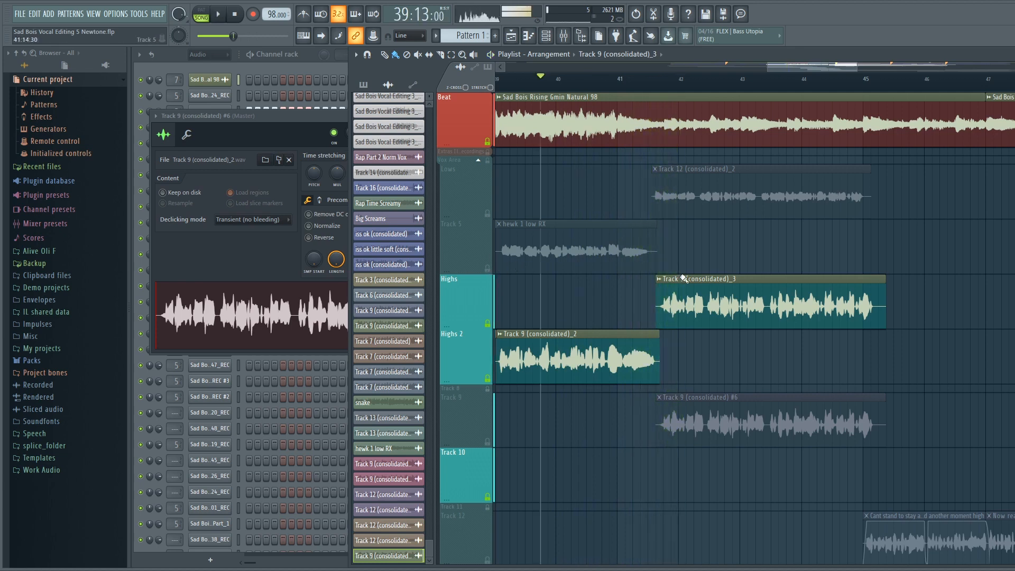
- Move the tuned clip on the Highs track earlier to start at 41:09:00 and play the transition from Highs 2 from 39:13:00
left_click_drag(694, 299, 685, 297)
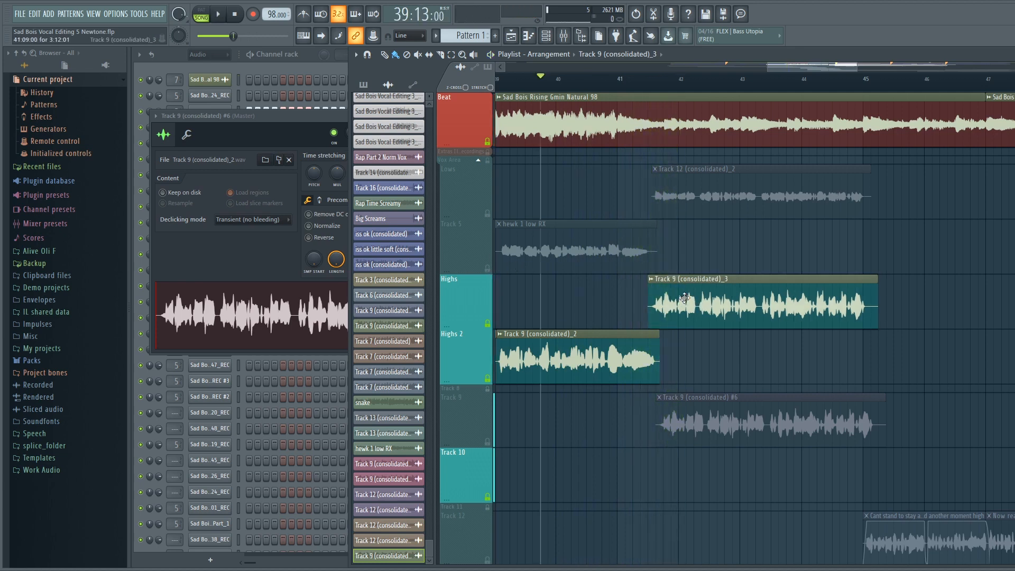
key("space")
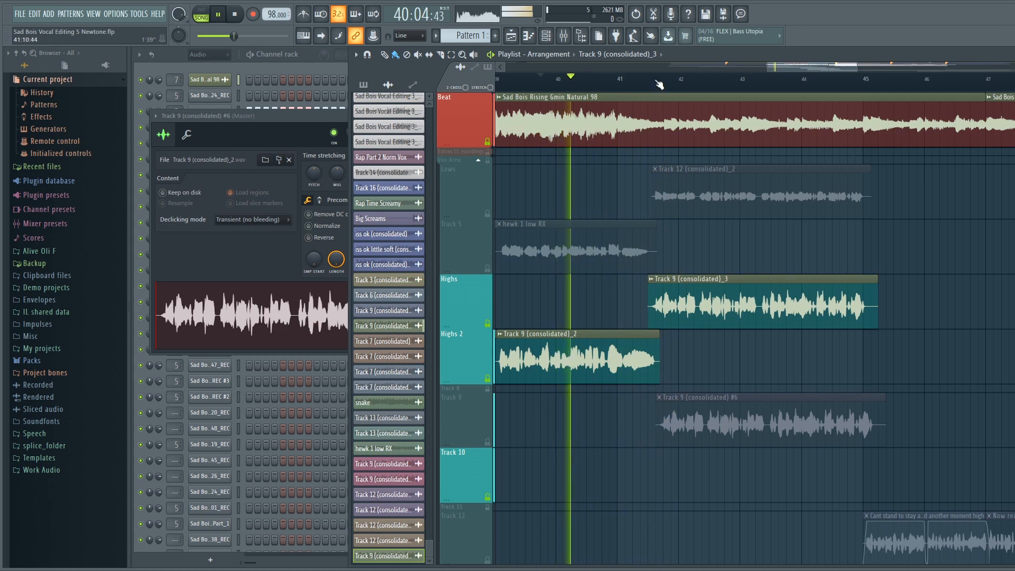
scroll(655, 85, "up", 2)
scroll(655, 84, "up", 2)
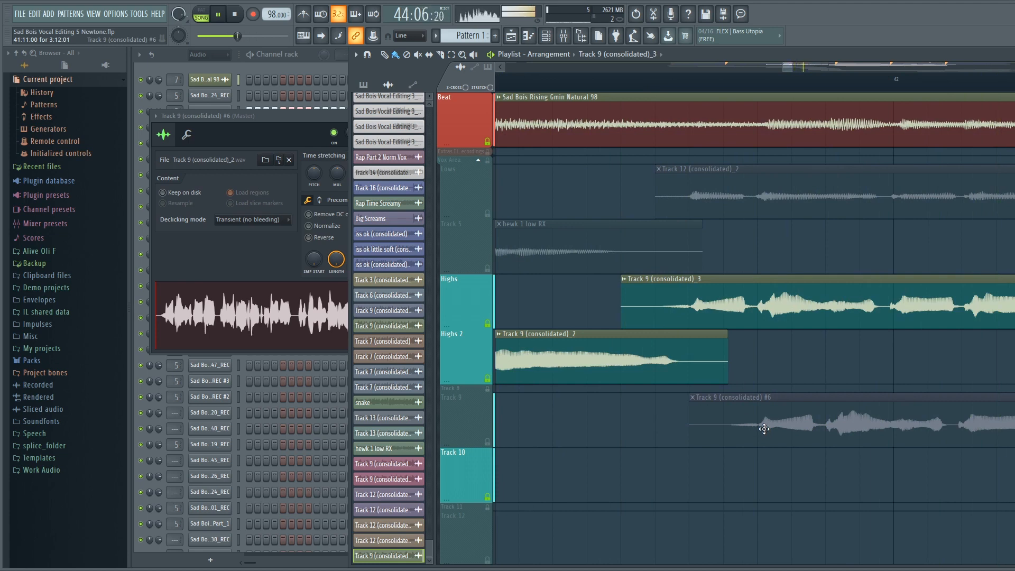
scroll(752, 86, "down", 3)
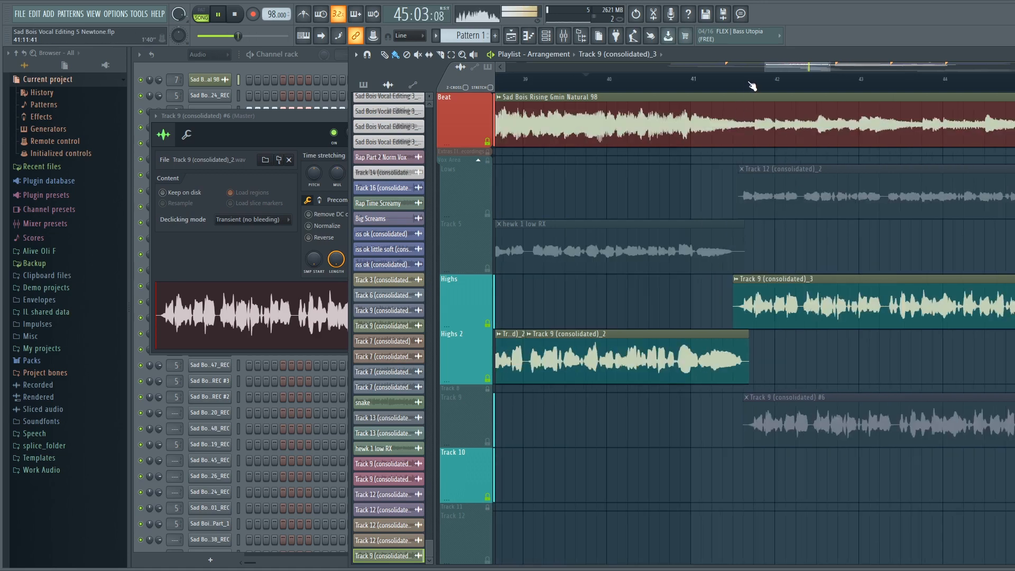
key("space")
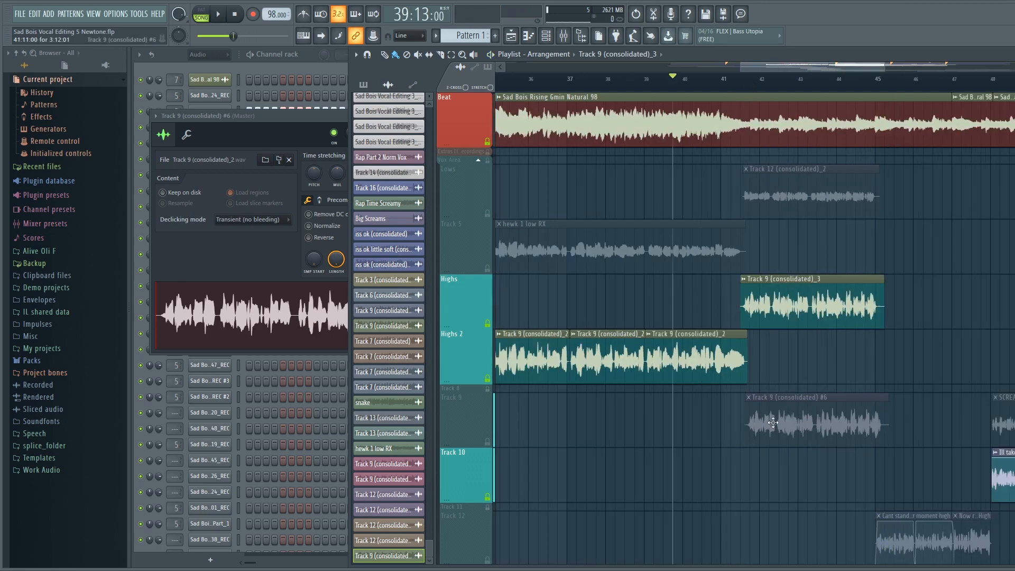